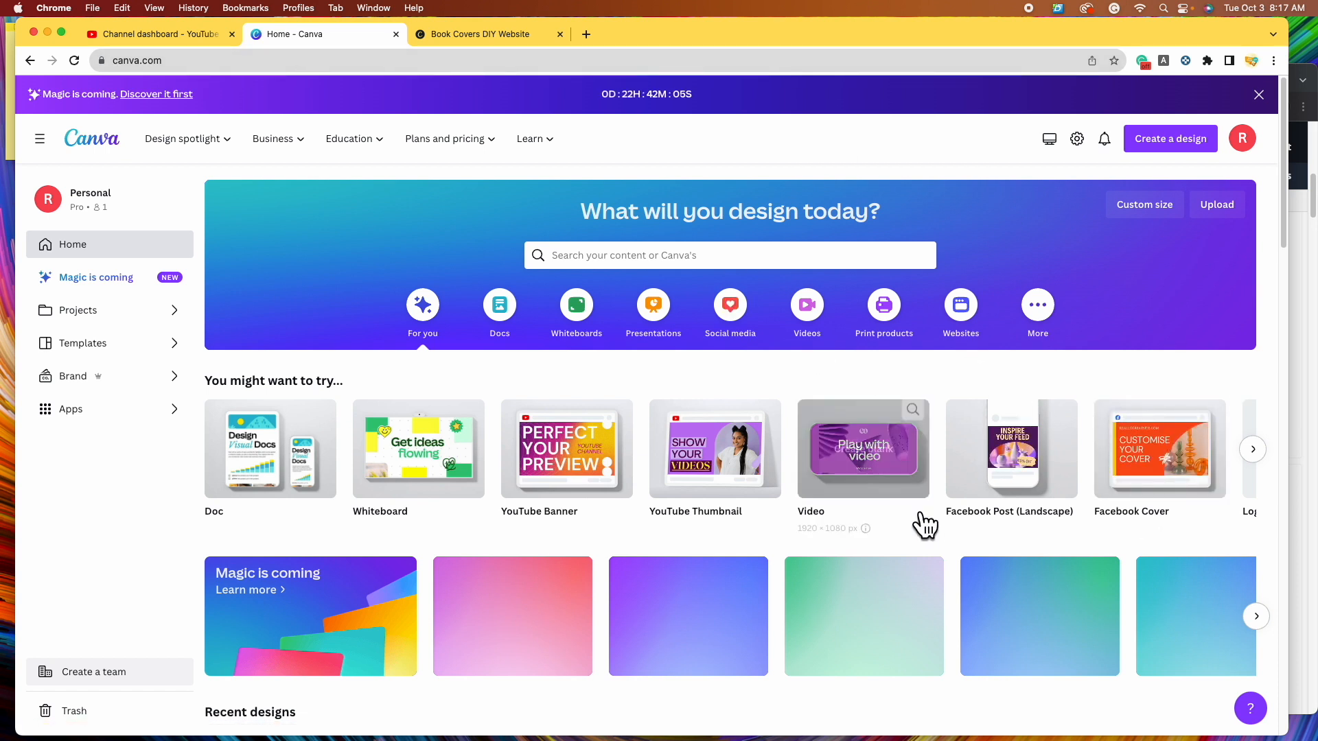
- Advance the suggested design types until the 1410 × 2250 px Book Cover appears
click(1253, 449)
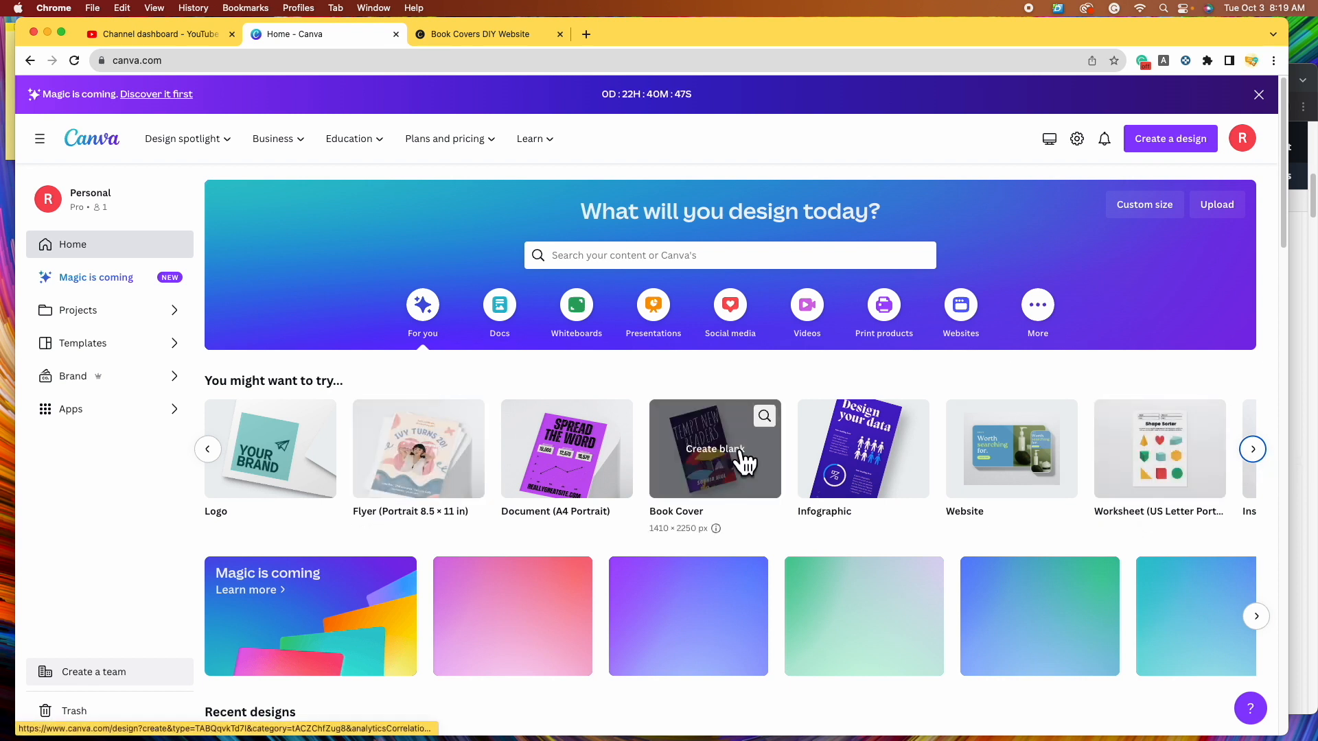
- Search Canva for 'book cover' and browse the 4,841 Book Cover templates
click(714, 258)
text(book co)
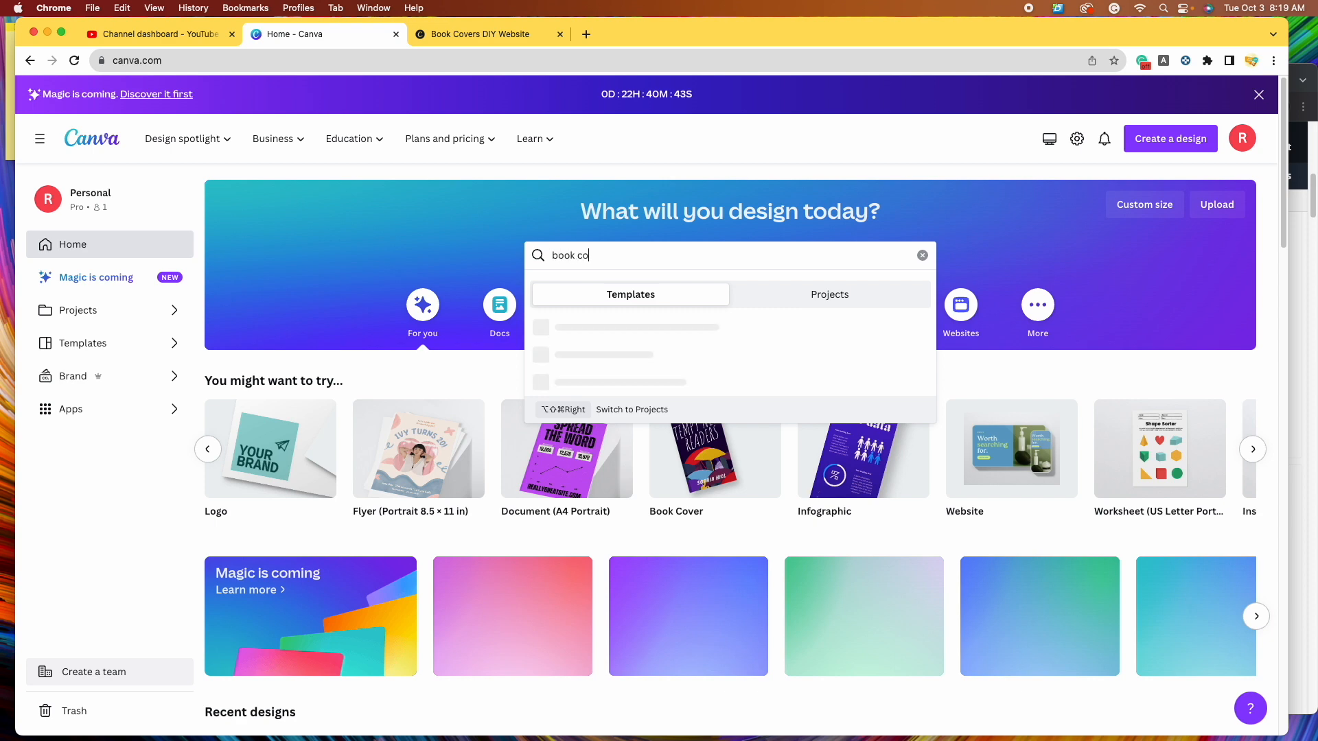
text(ver)
key(Return)
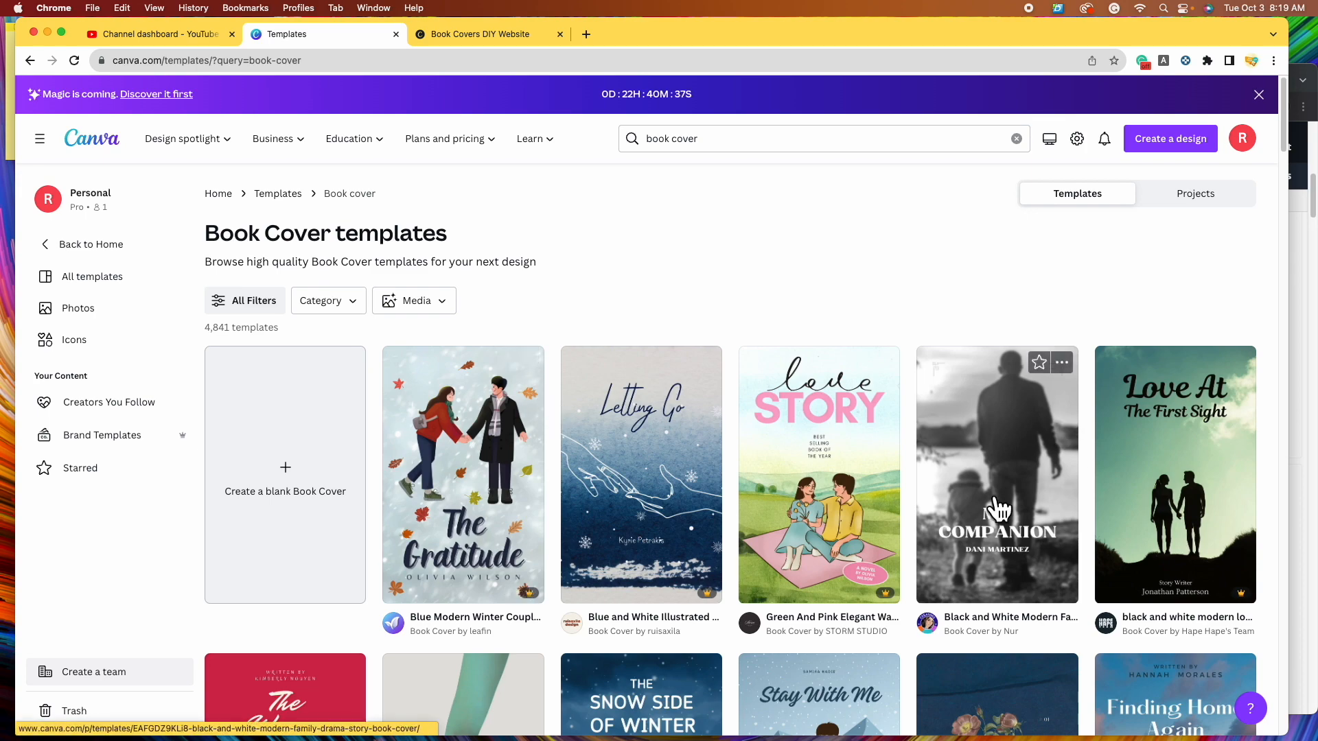
scroll(1002, 501, down, 7)
scroll(934, 484, down, 10)
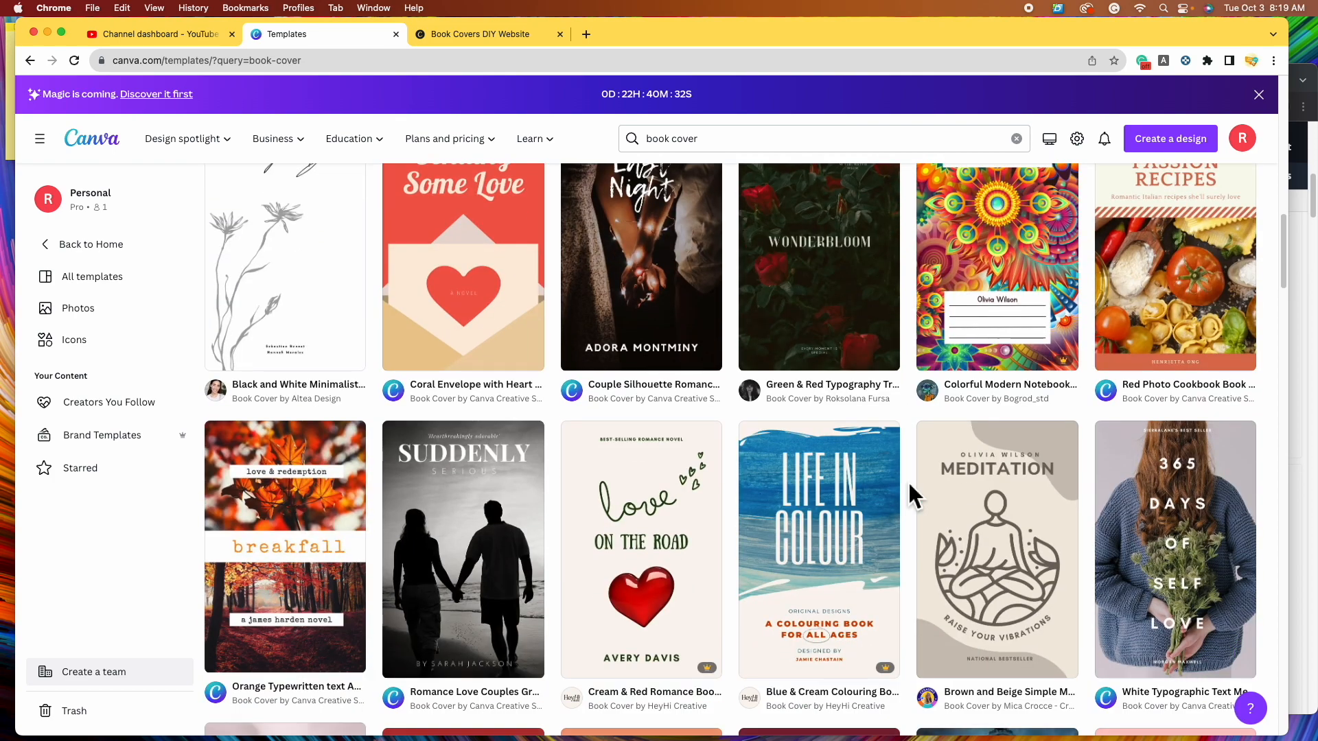
scroll(908, 480, down, 10)
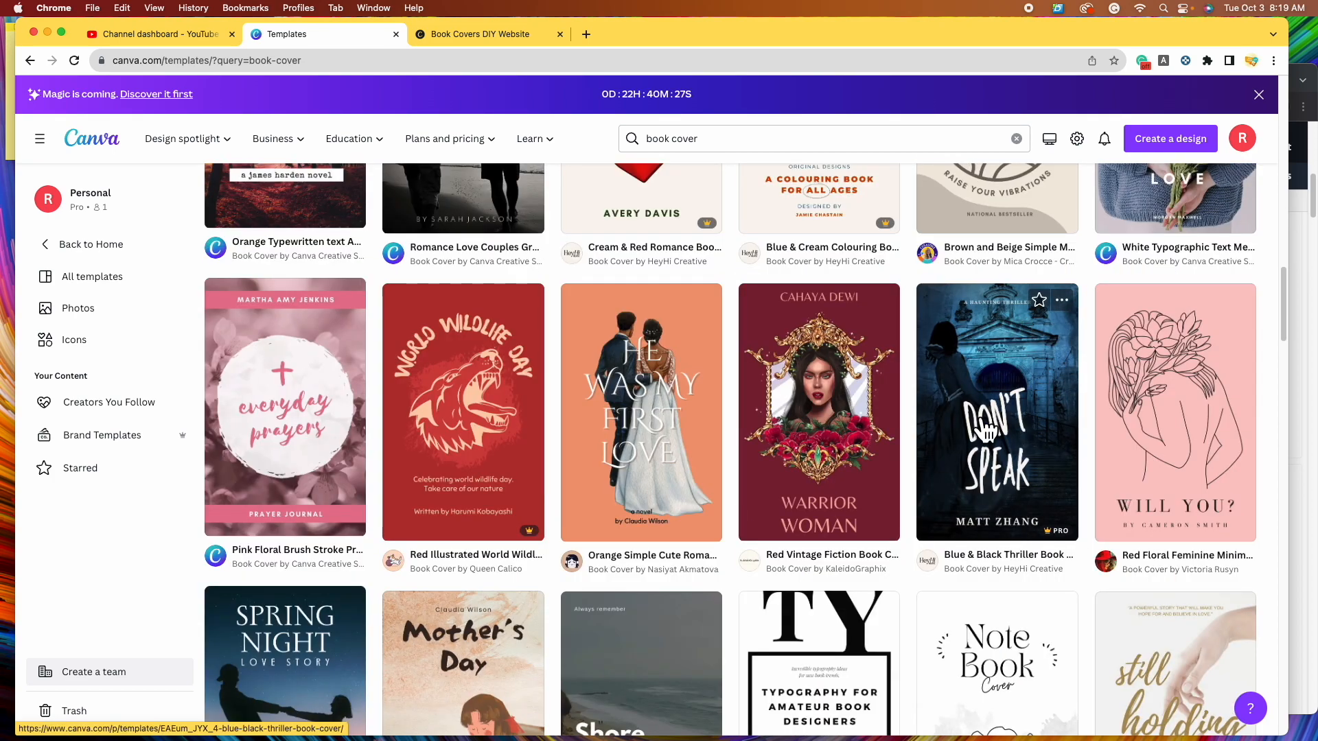
scroll(979, 544, down, 5)
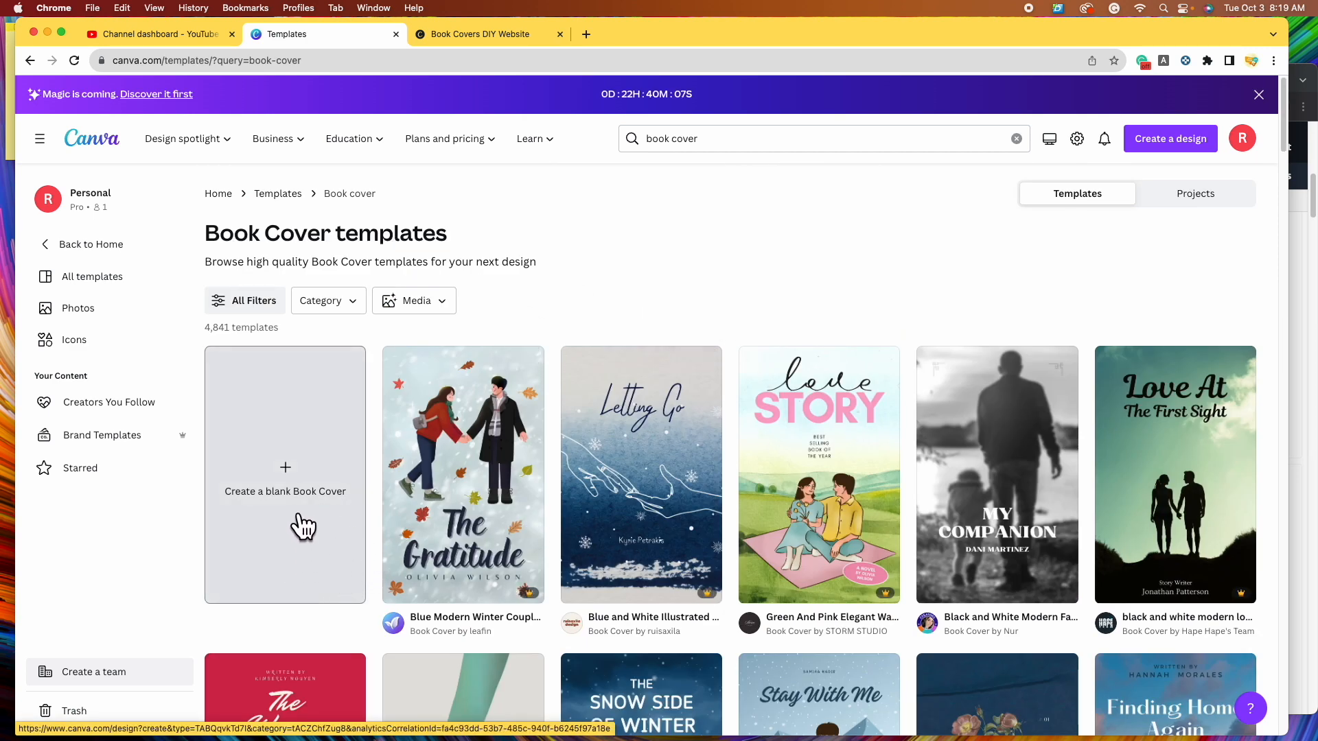
- Create a blank Book Cover design
click(300, 523)
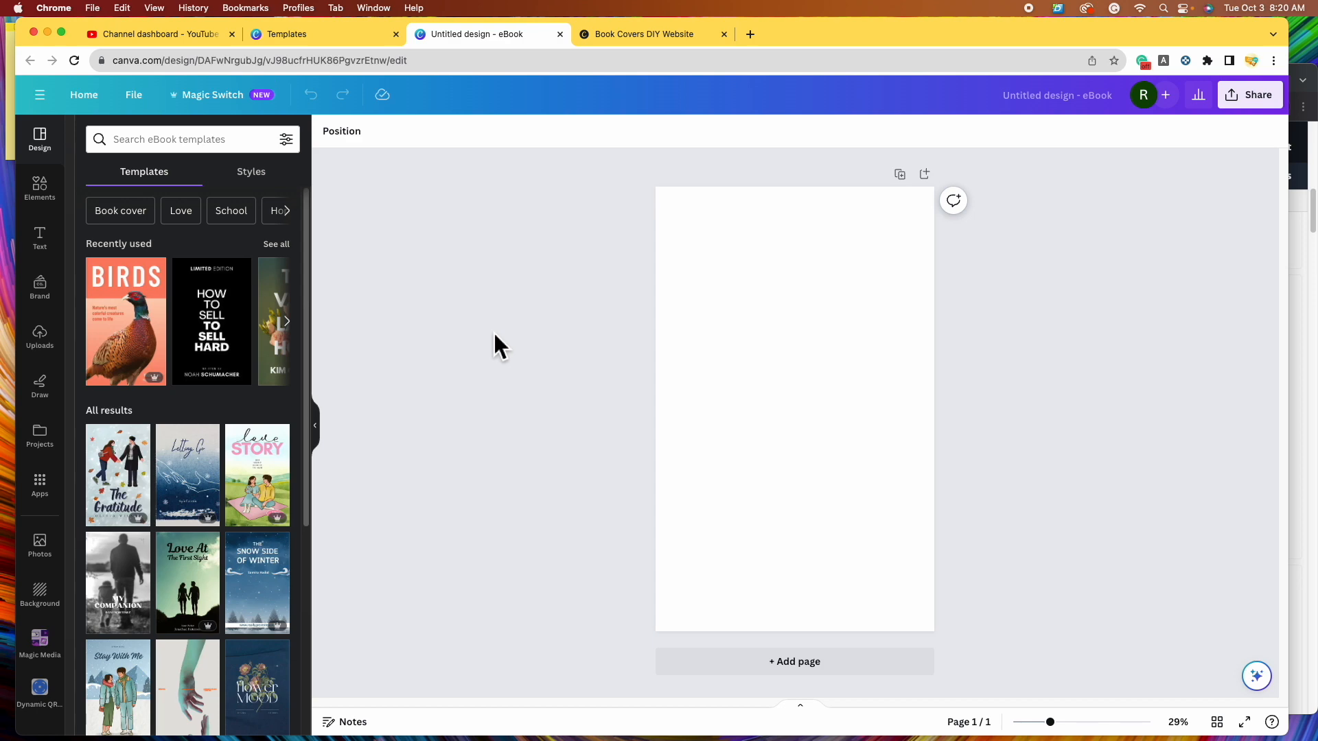
- Bring the Amazon 'psychological thrillers' results window to the front
click(1312, 347)
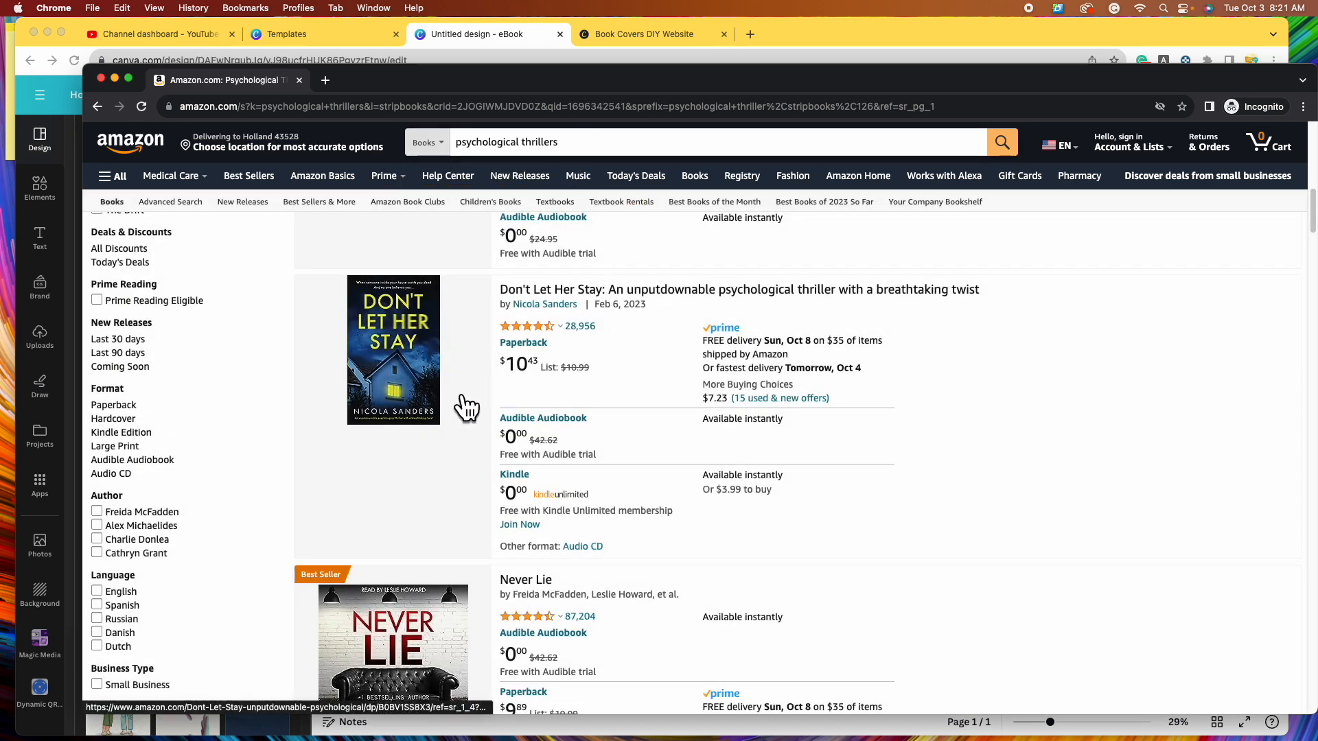
- Browse Amazon's psychological thriller covers through page 3, then return to the blank Canva eBook
scroll(466, 408, up, 7)
scroll(474, 415, down, 1)
scroll(474, 415, down, 10)
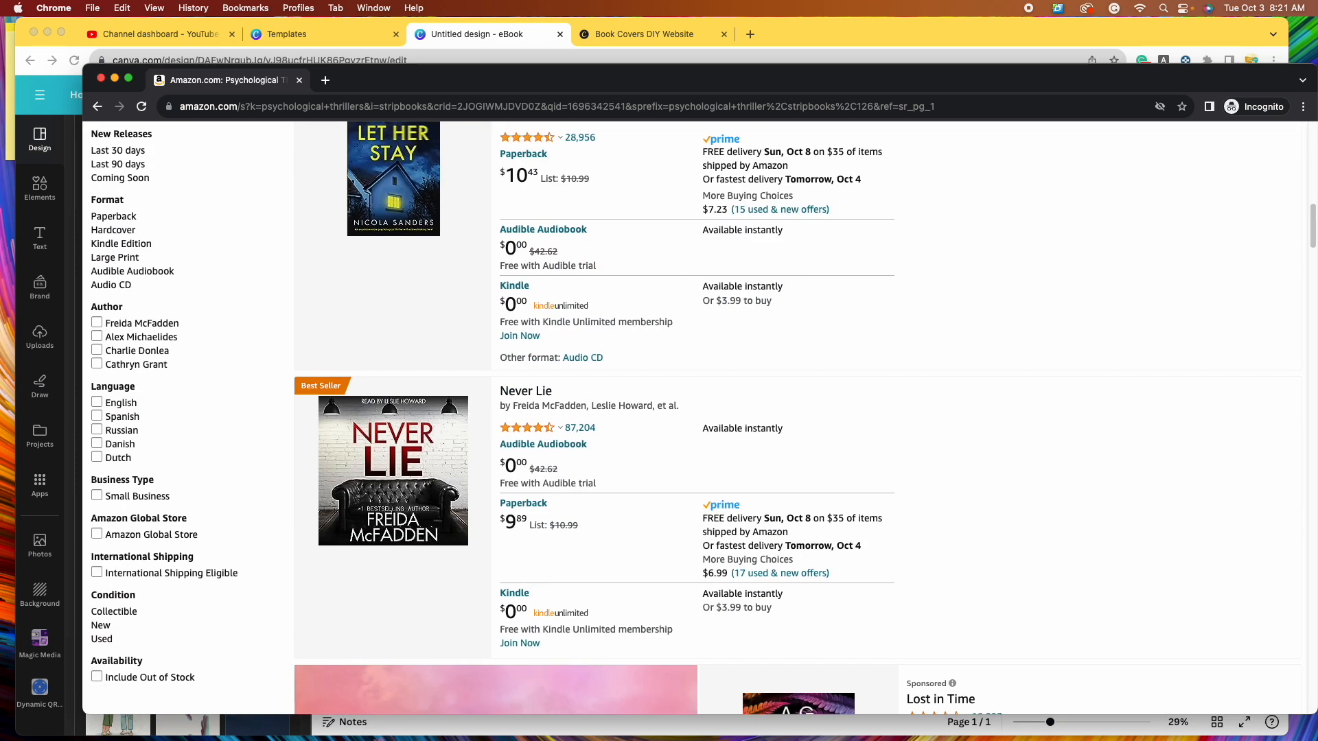
scroll(503, 391, down, 2)
scroll(504, 391, down, 10)
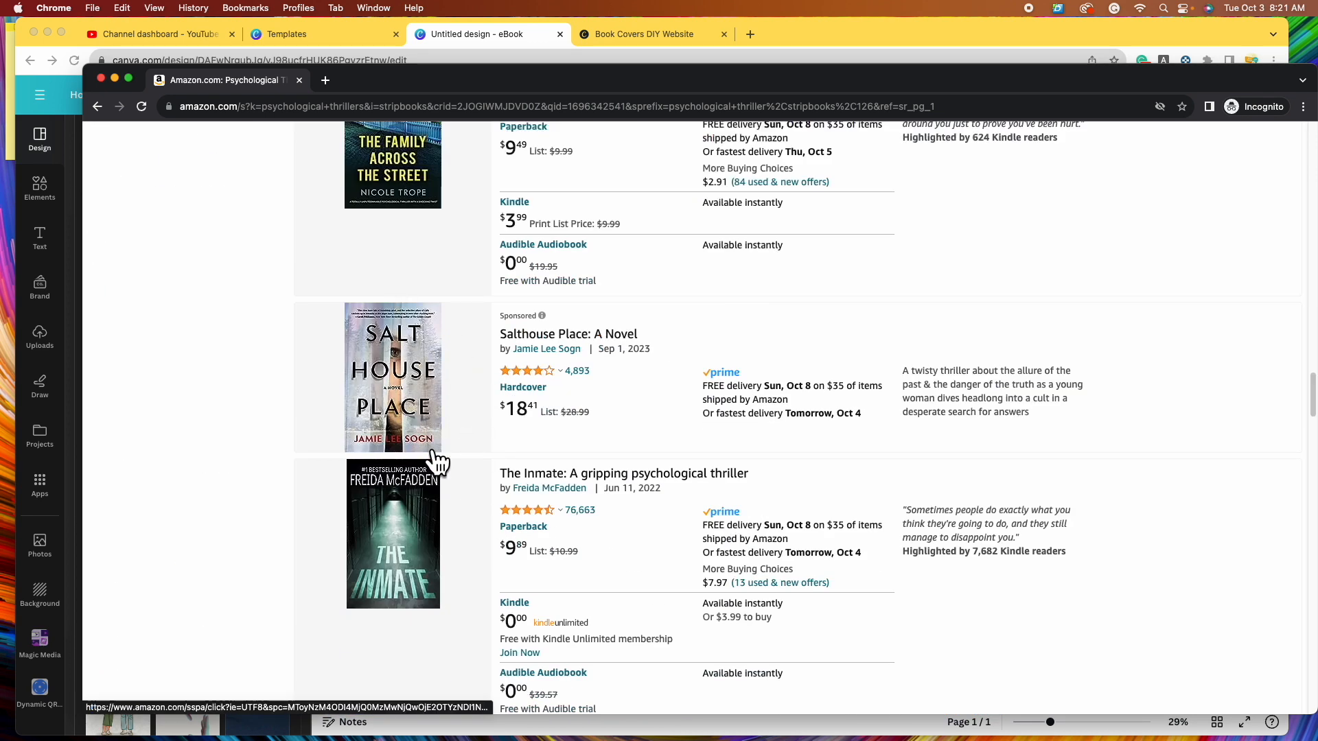
scroll(437, 459, down, 3)
scroll(453, 471, down, 7)
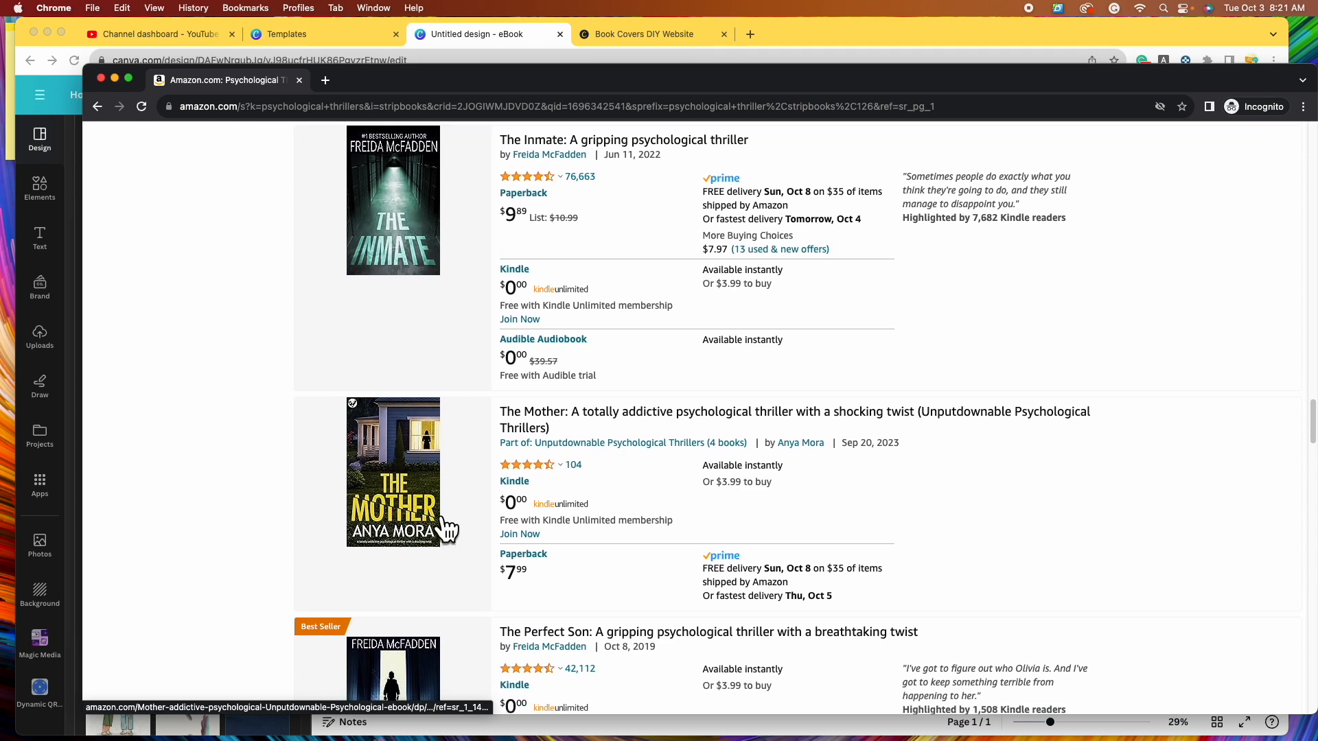
scroll(373, 535, down, 6)
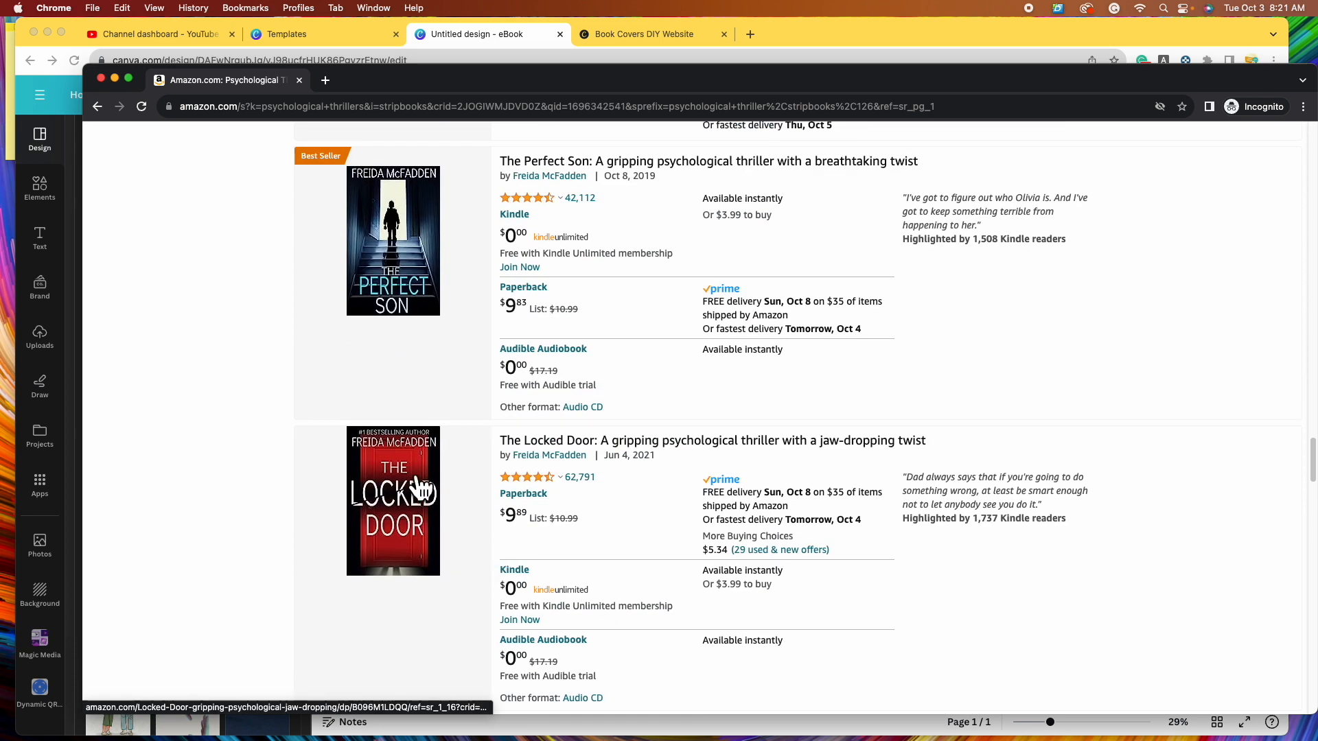
scroll(401, 570, down, 9)
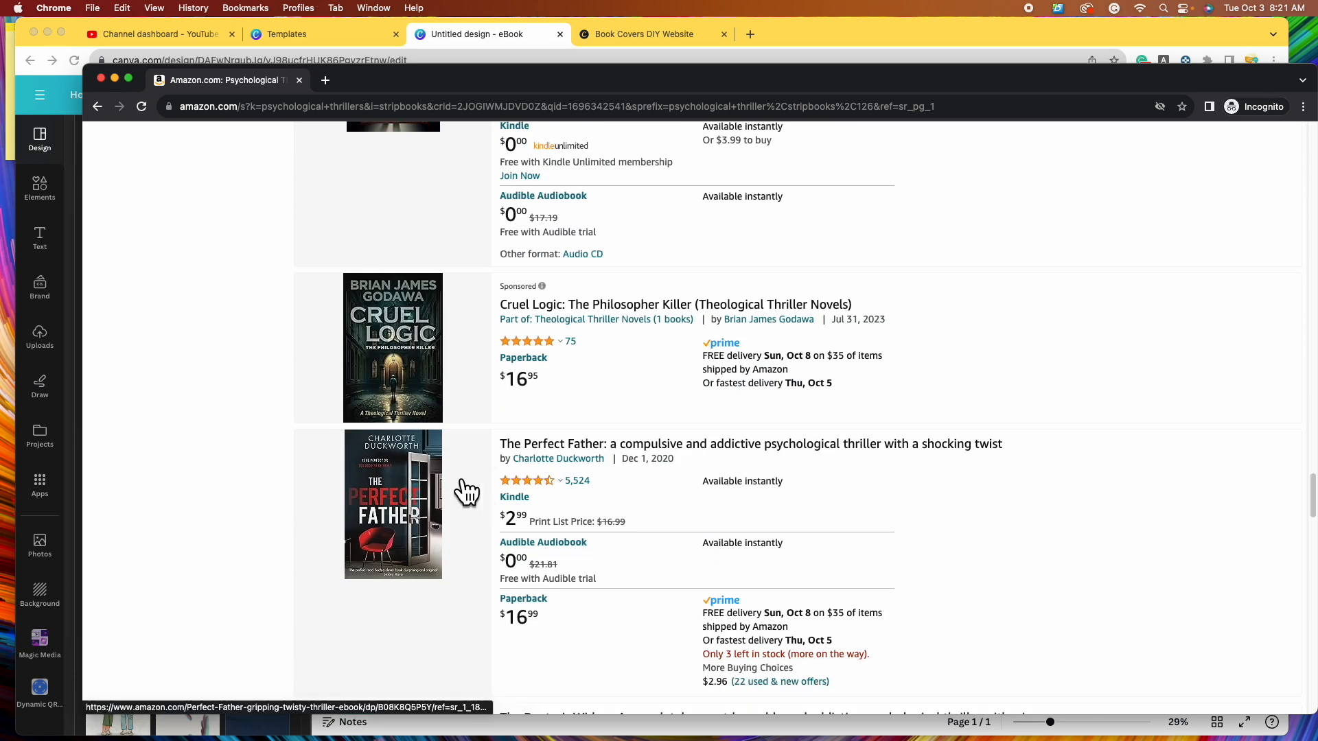
scroll(424, 585, down, 6)
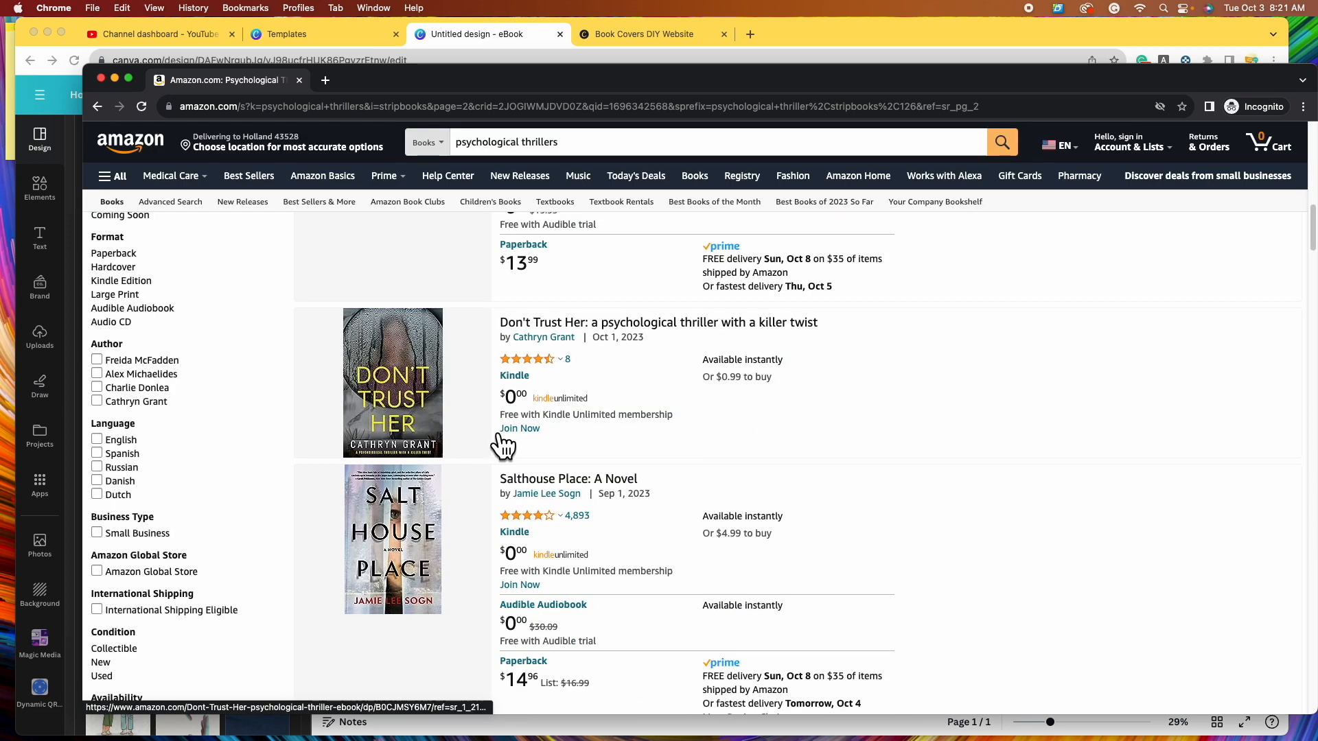
scroll(472, 467, down, 15)
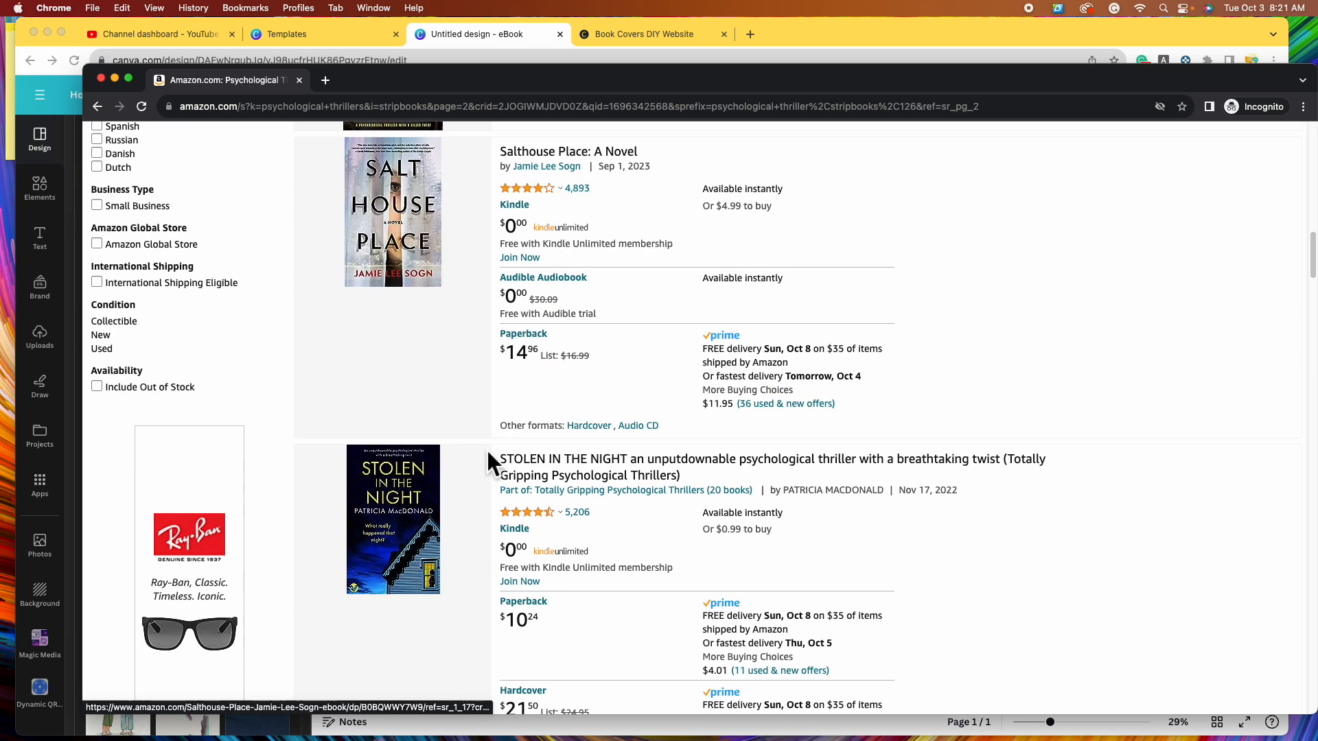
scroll(488, 454, down, 3)
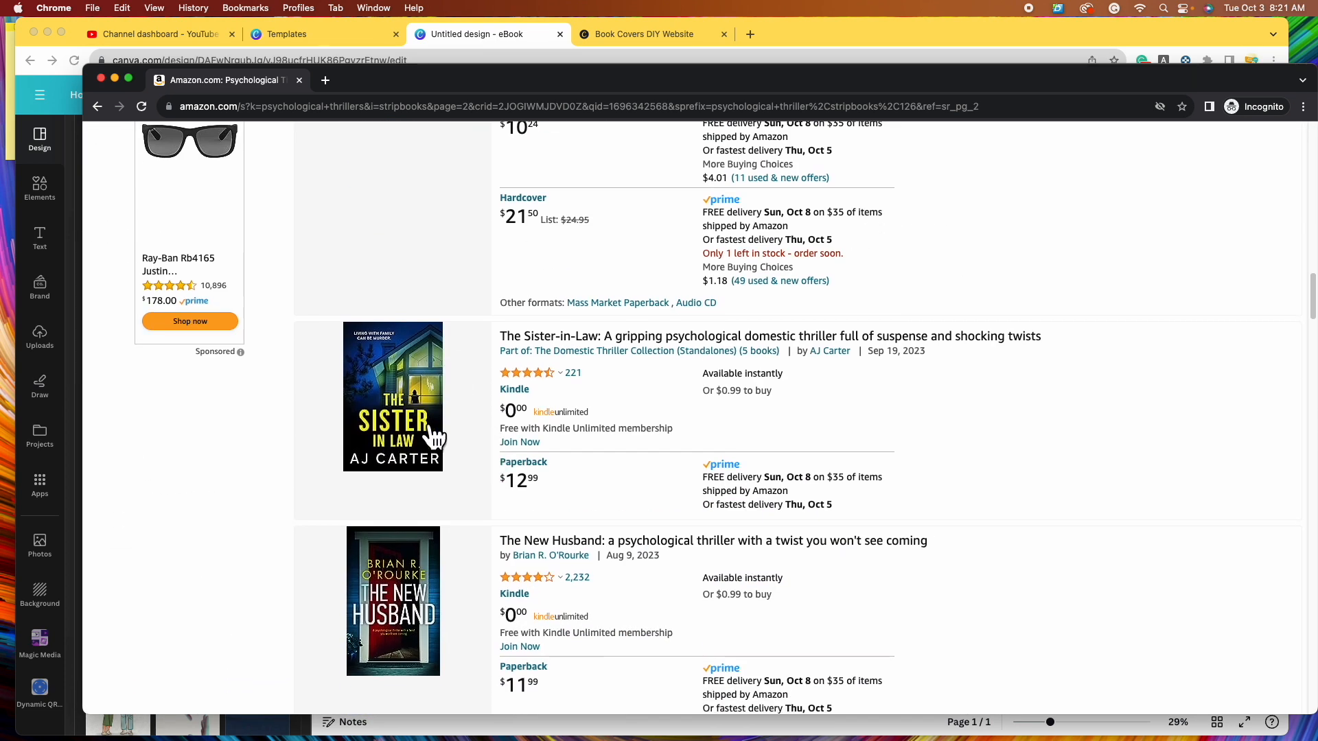
scroll(445, 472, down, 20)
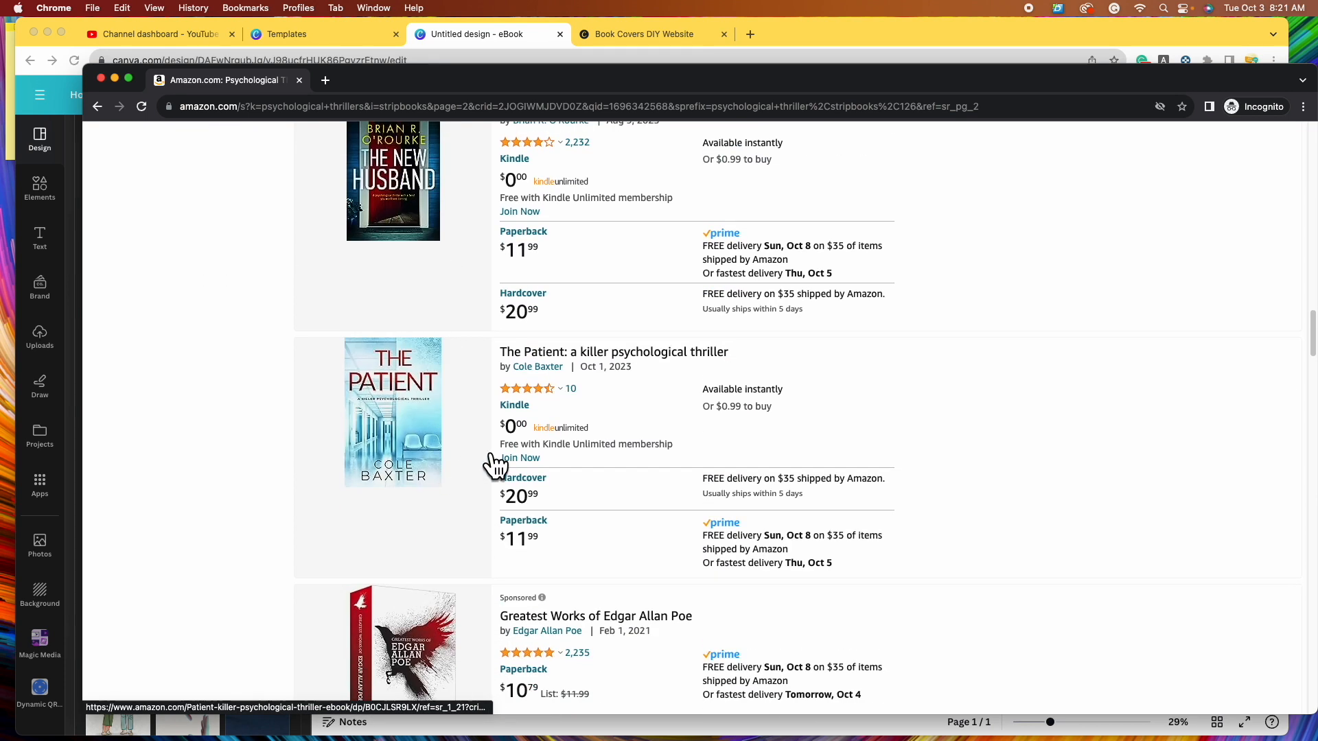
scroll(520, 456, down, 5)
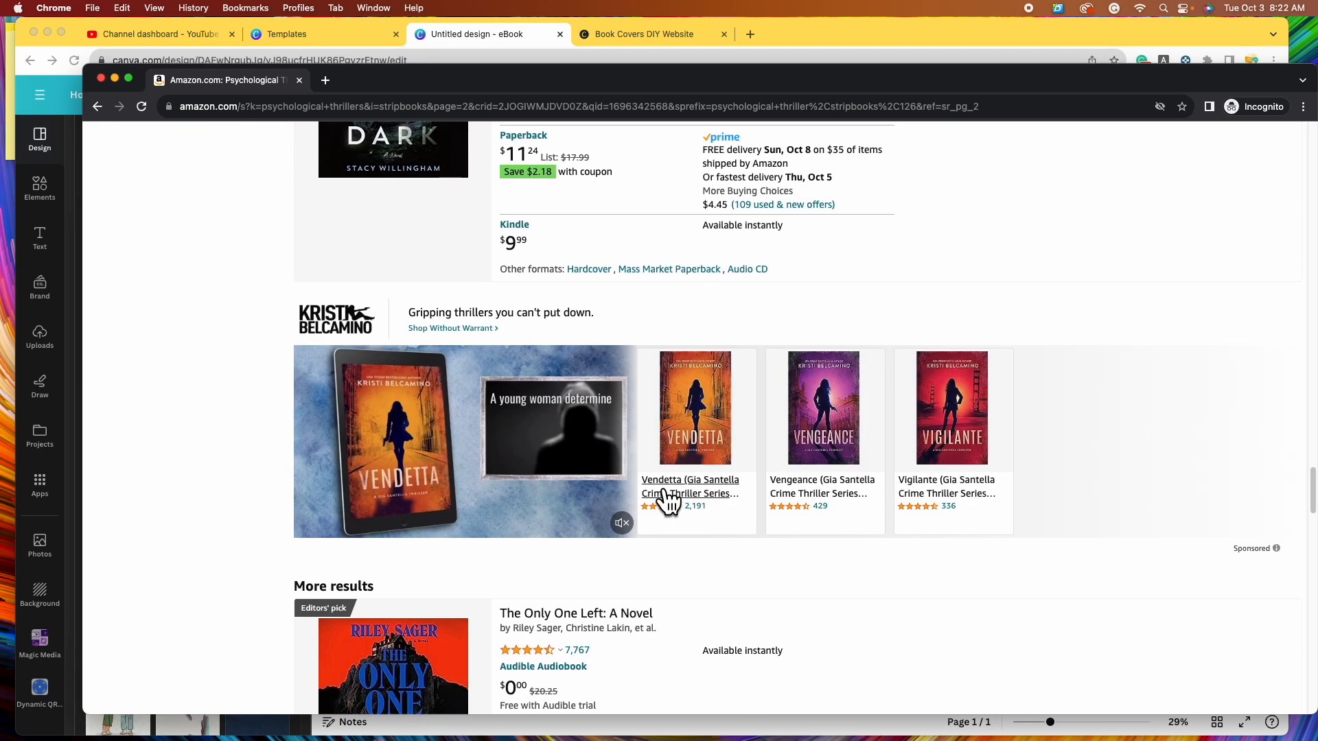
scroll(652, 505, down, 10)
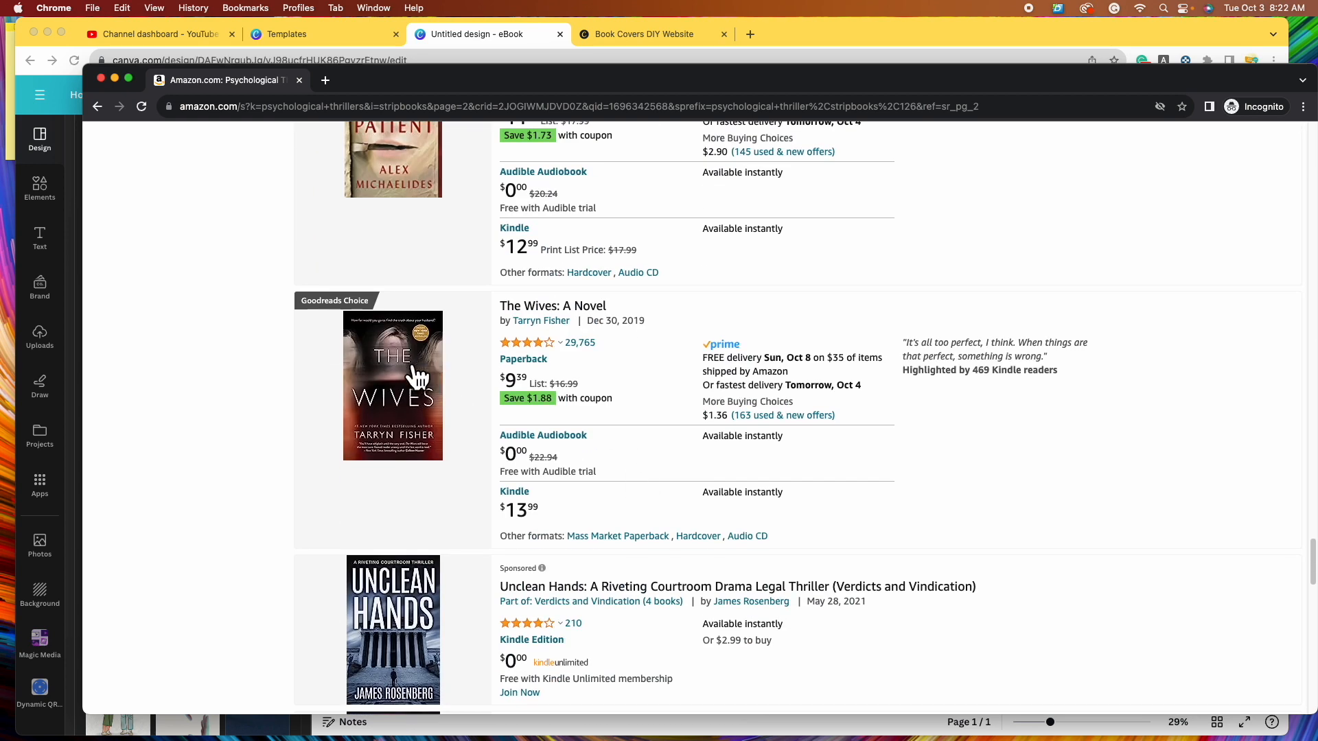
scroll(550, 480, down, 1)
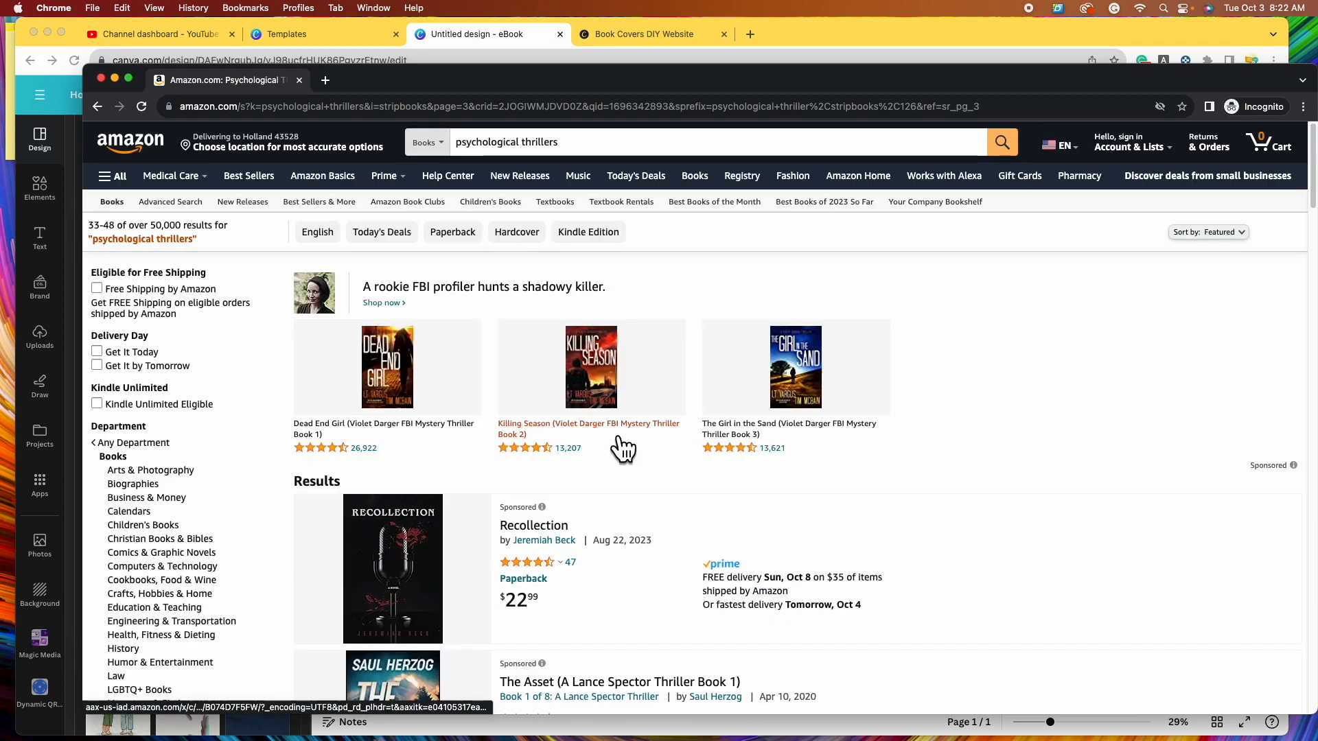
scroll(718, 482, down, 5)
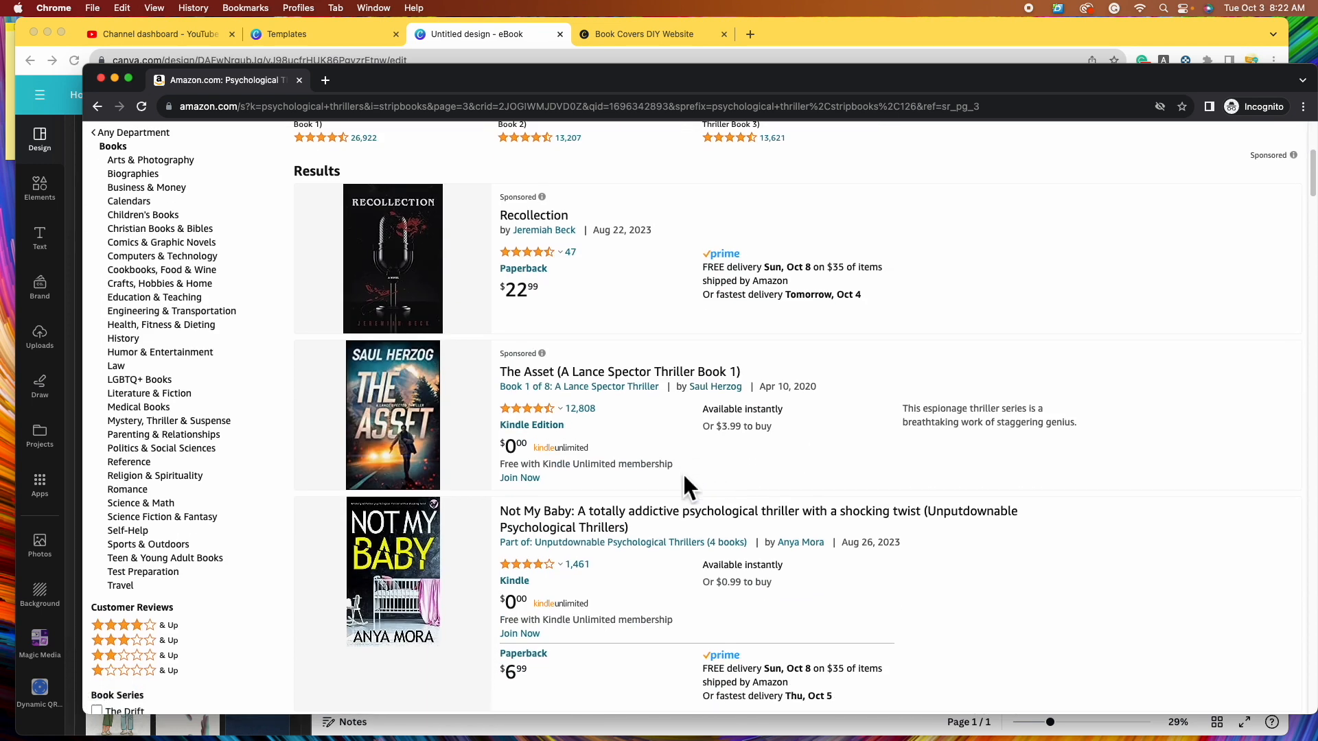
scroll(686, 484, down, 3)
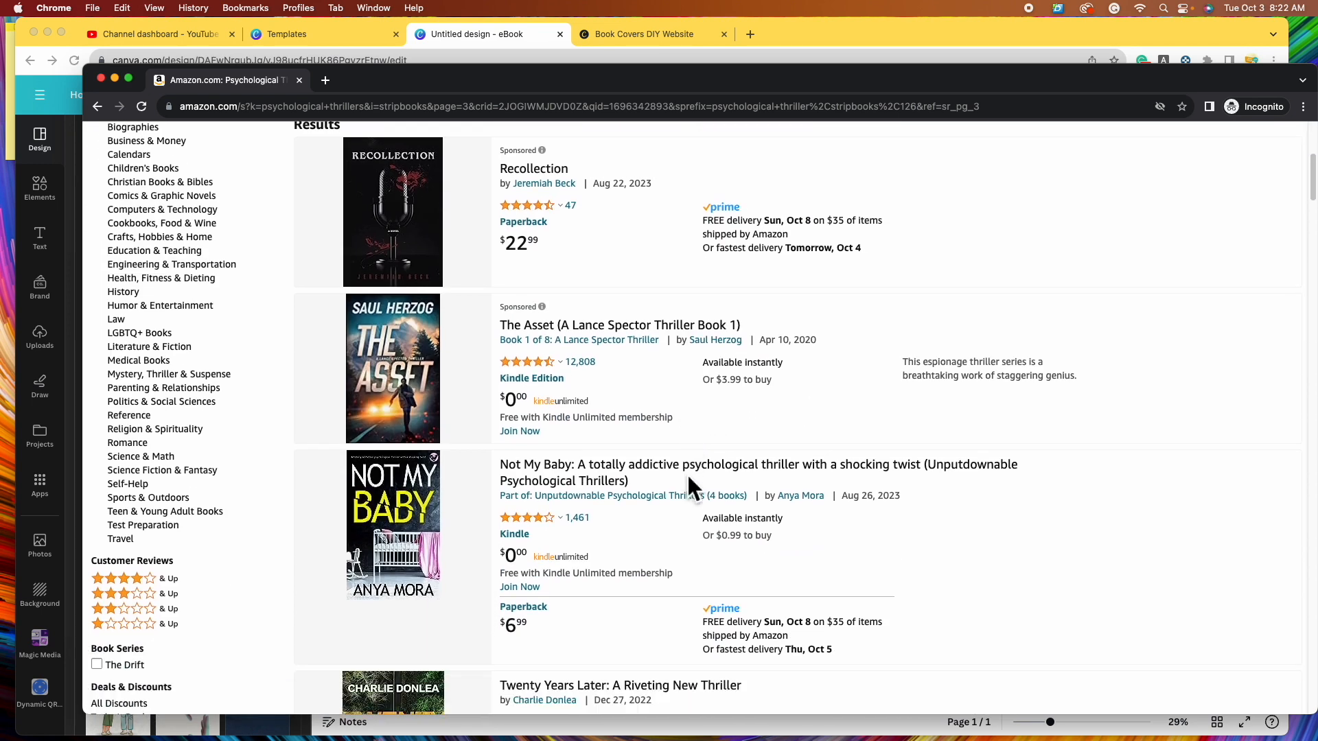
scroll(686, 473, down, 12)
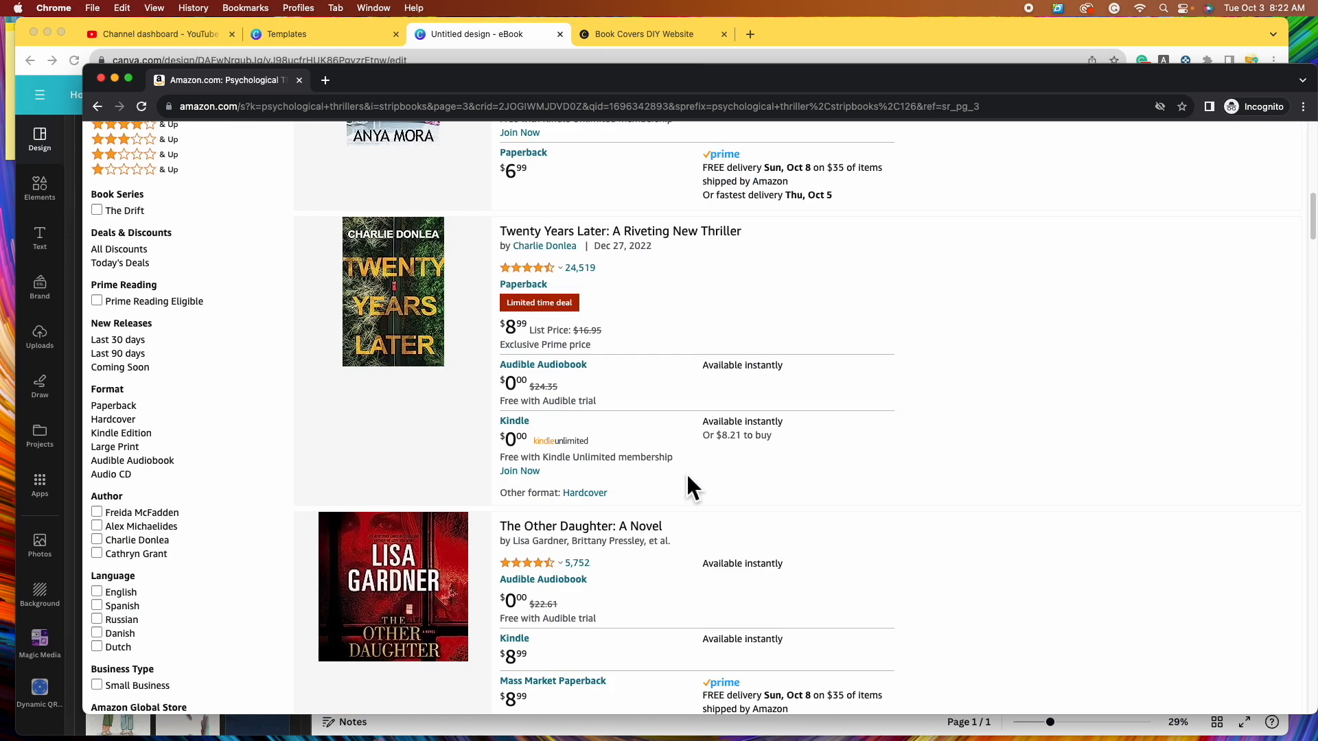
scroll(685, 472, down, 5)
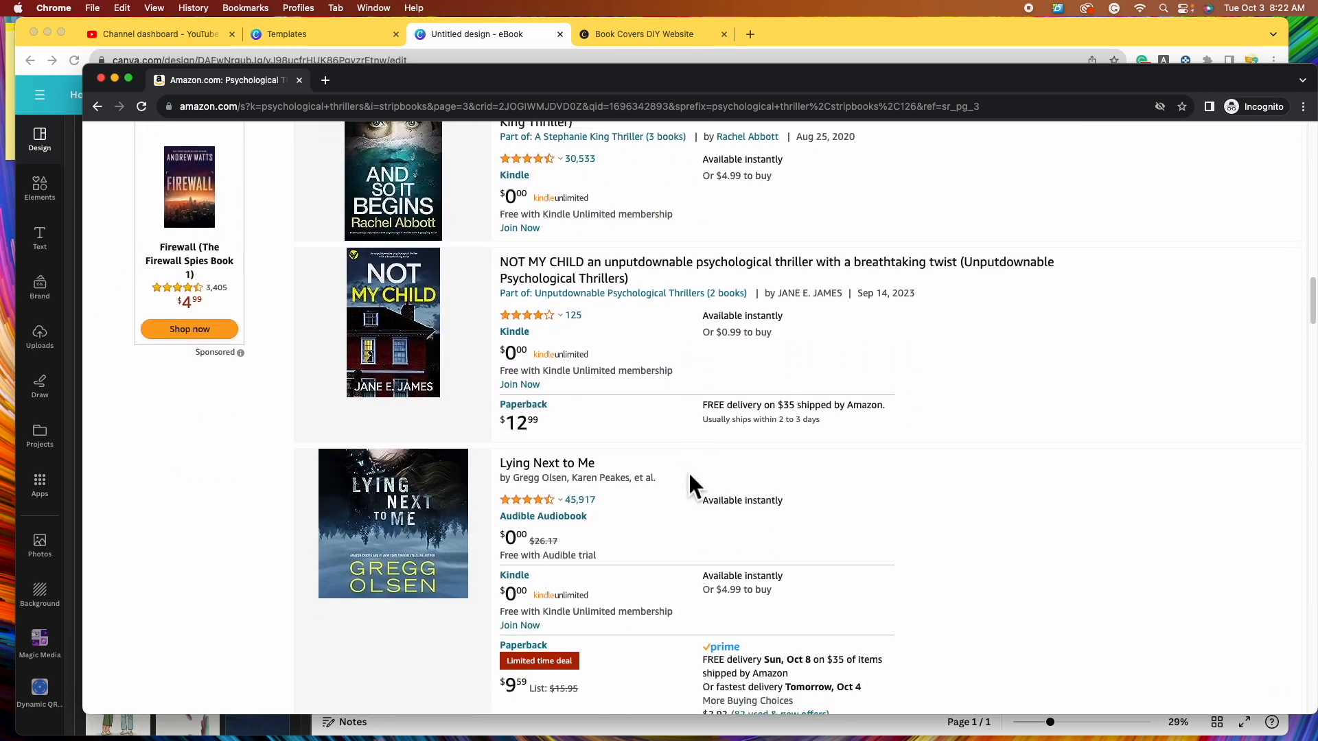
scroll(707, 462, down, 6)
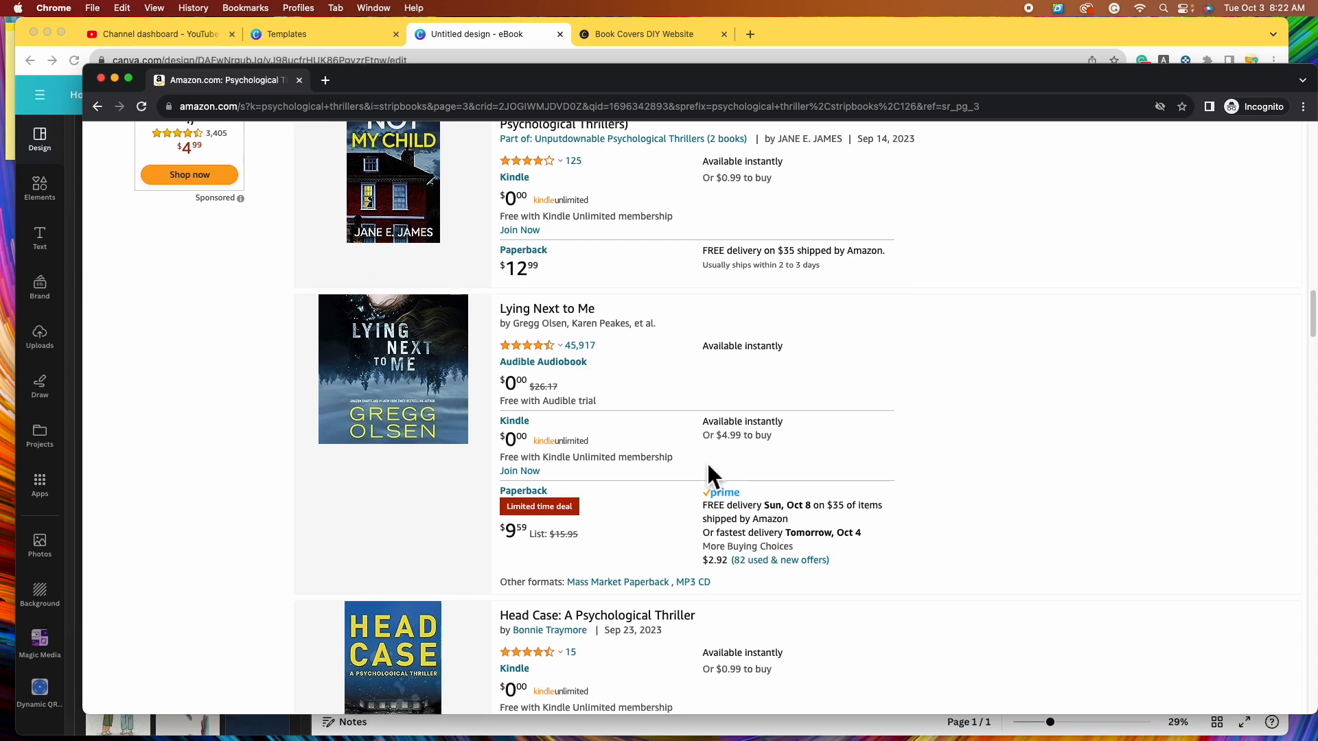
scroll(686, 460, down, 7)
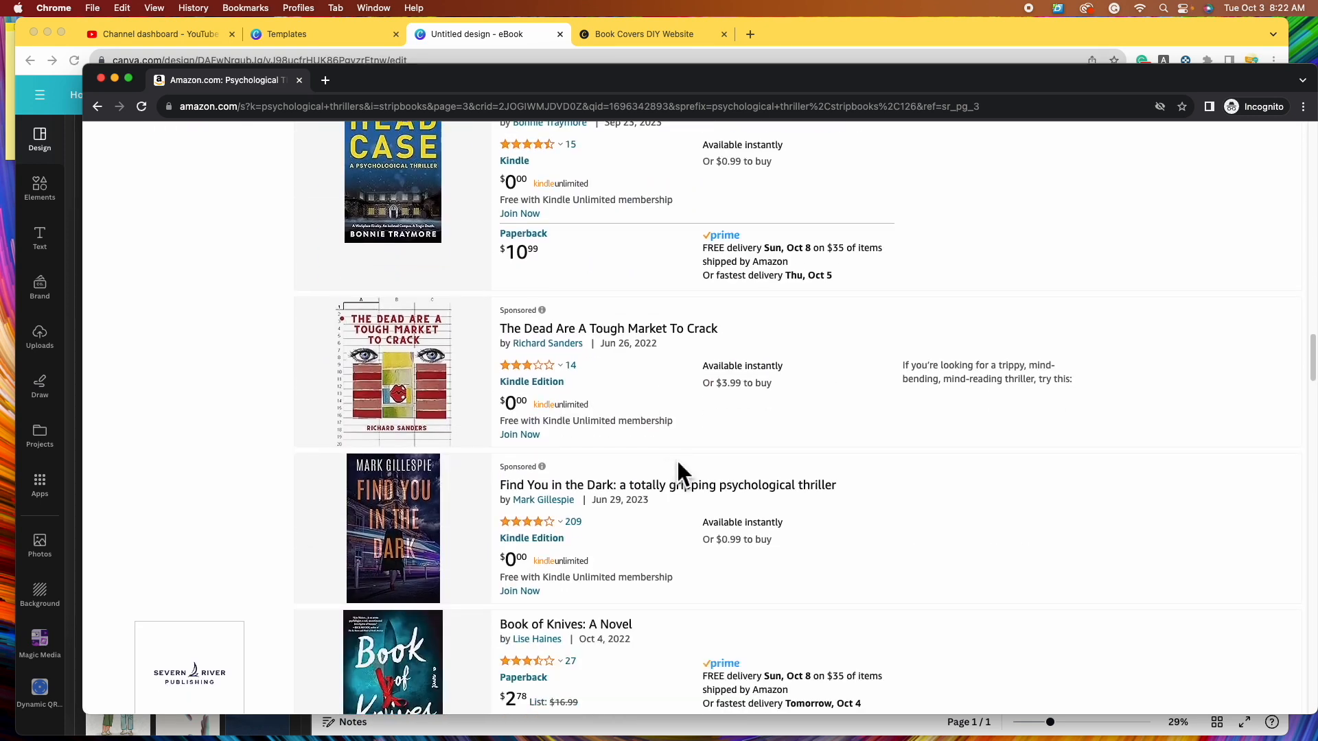
scroll(677, 459, down, 4)
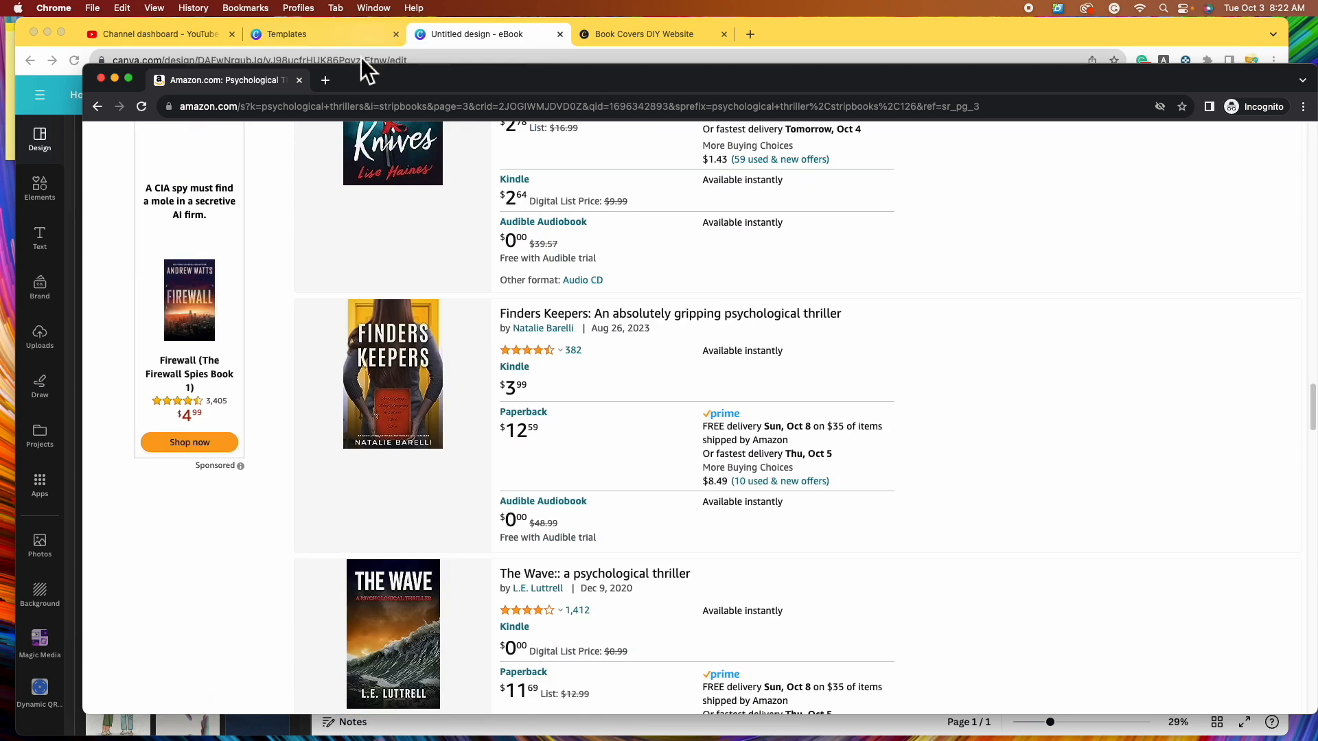
click(454, 37)
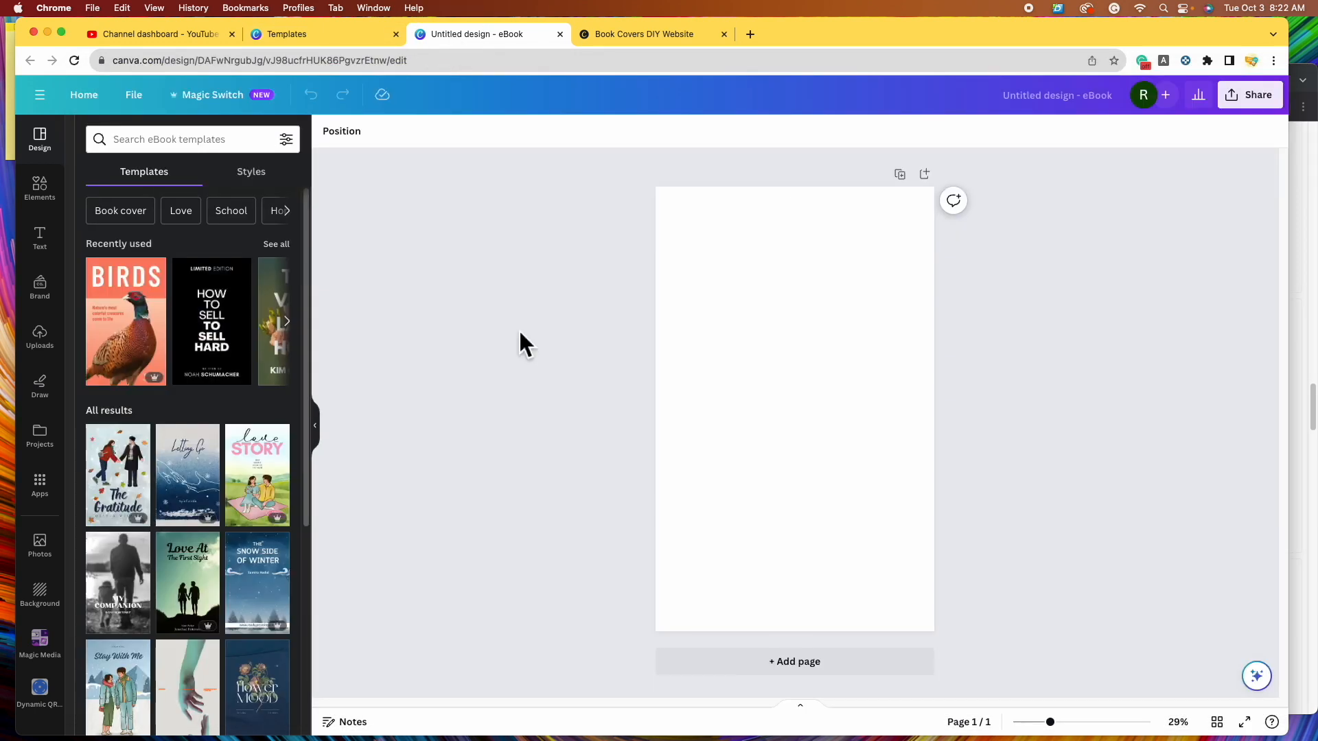
- Open the Photos library from Elements and put the cursor in the Search Photos box
click(41, 189)
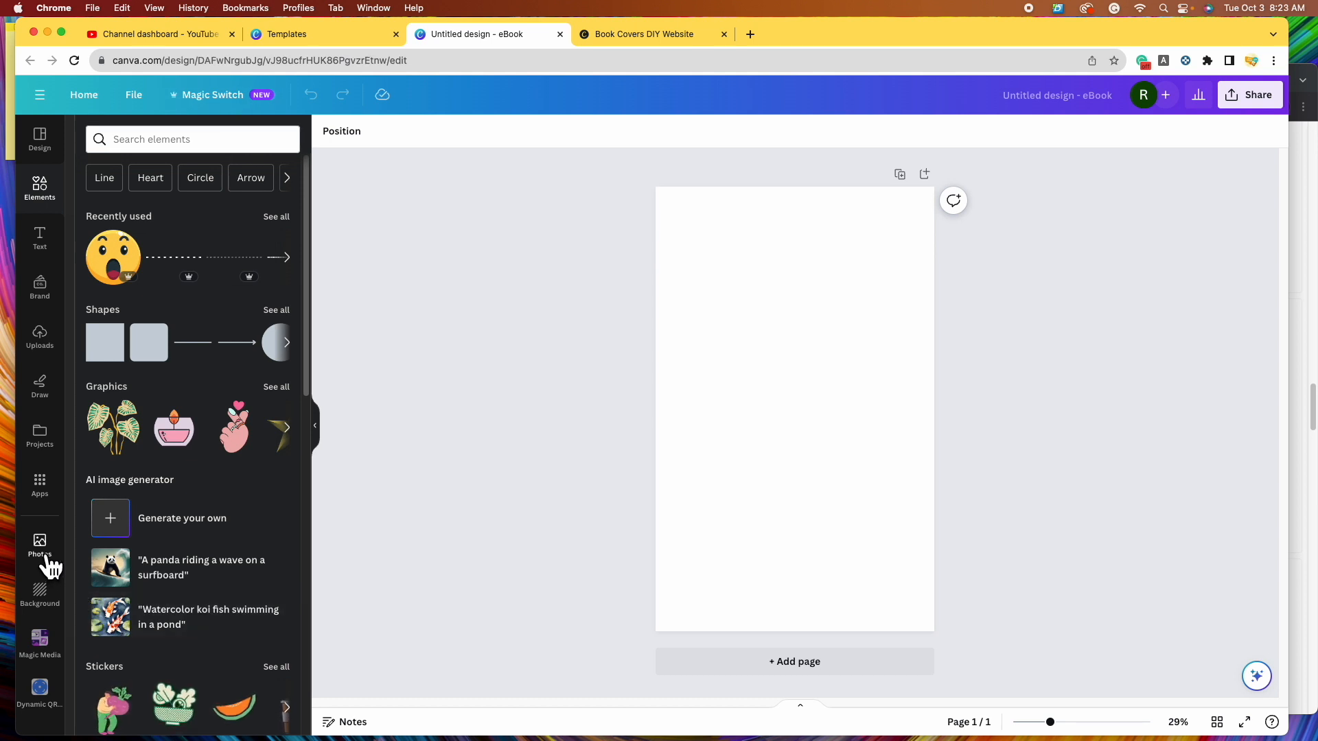
click(49, 564)
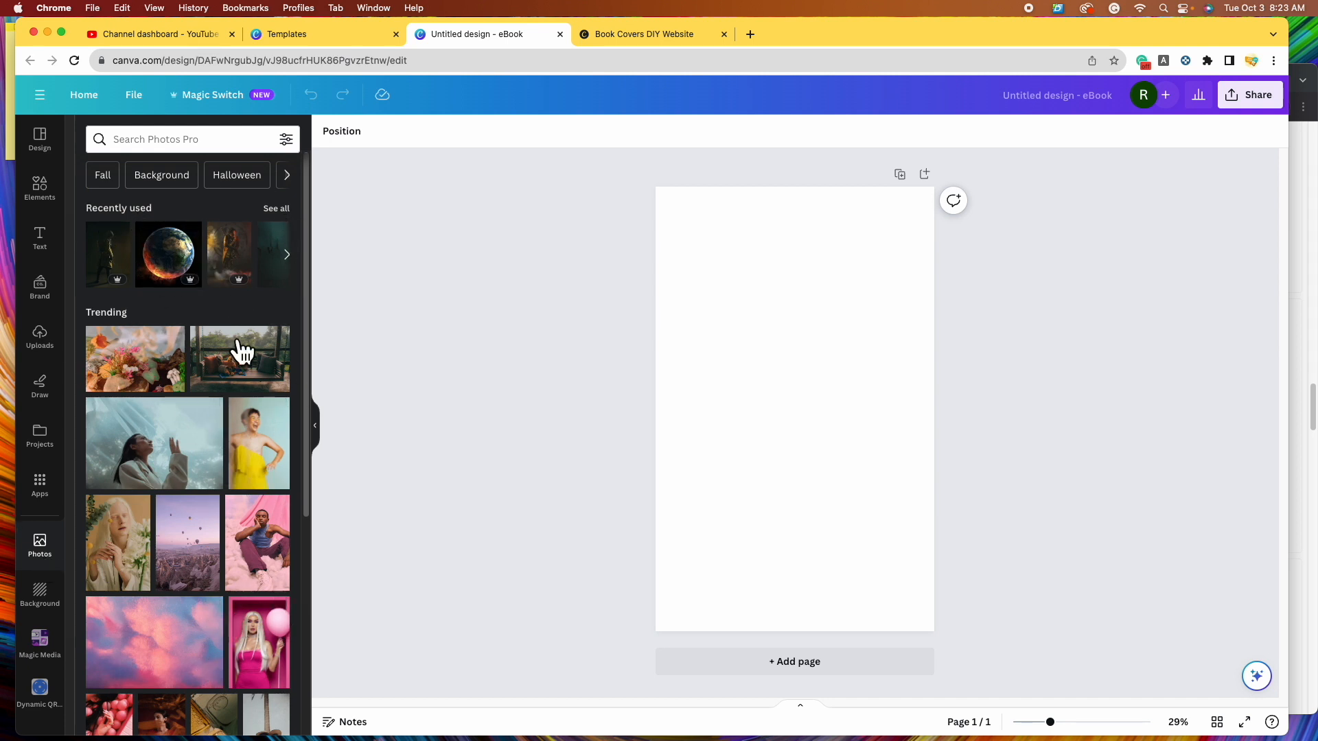
scroll(192, 521, down, 10)
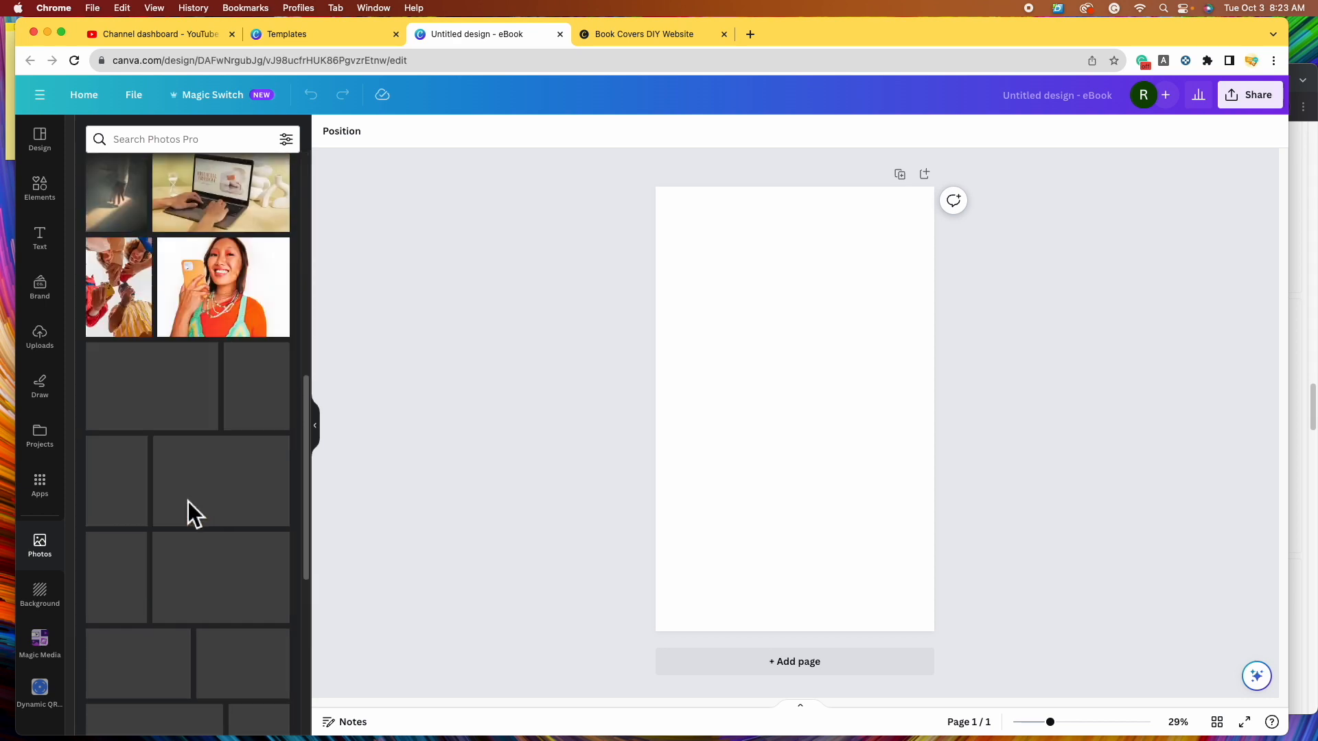
click(235, 140)
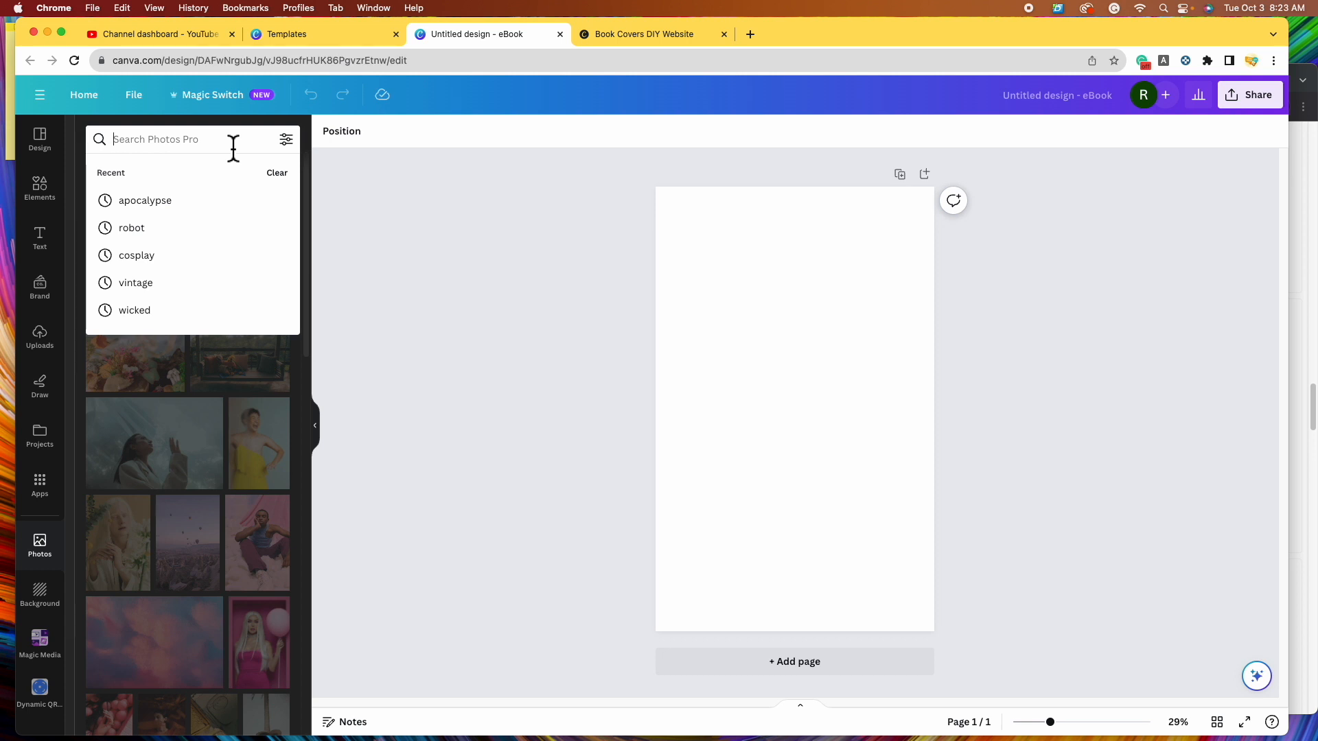
- Search photos for 'door', filter to Free only, and scroll through the door images
text(door)
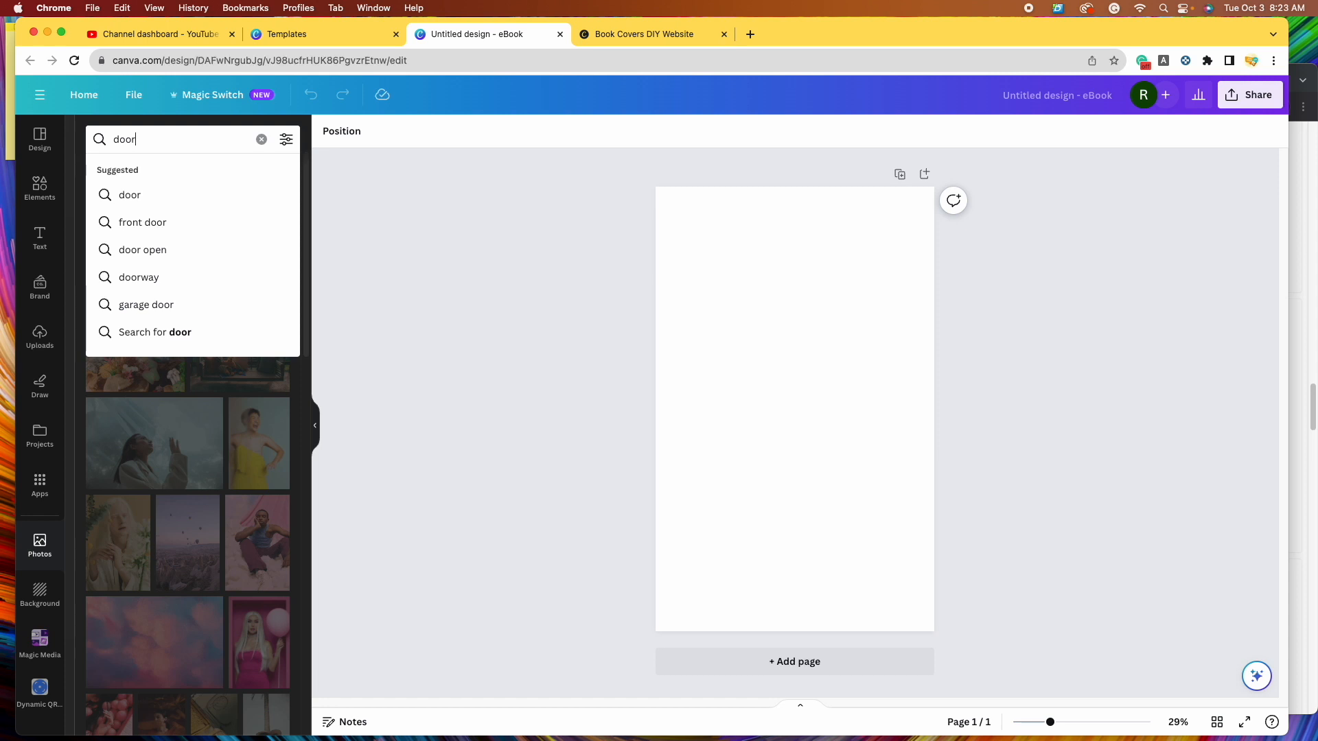
key(Return)
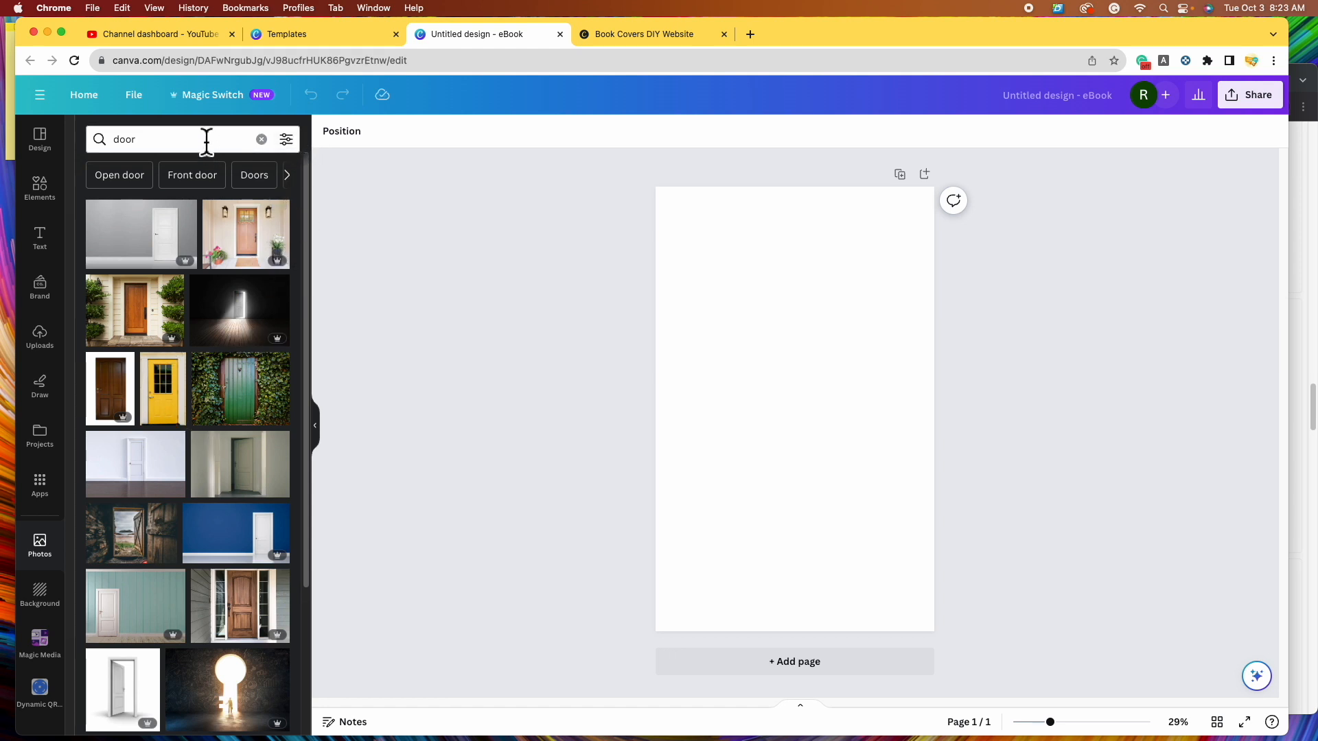
click(286, 140)
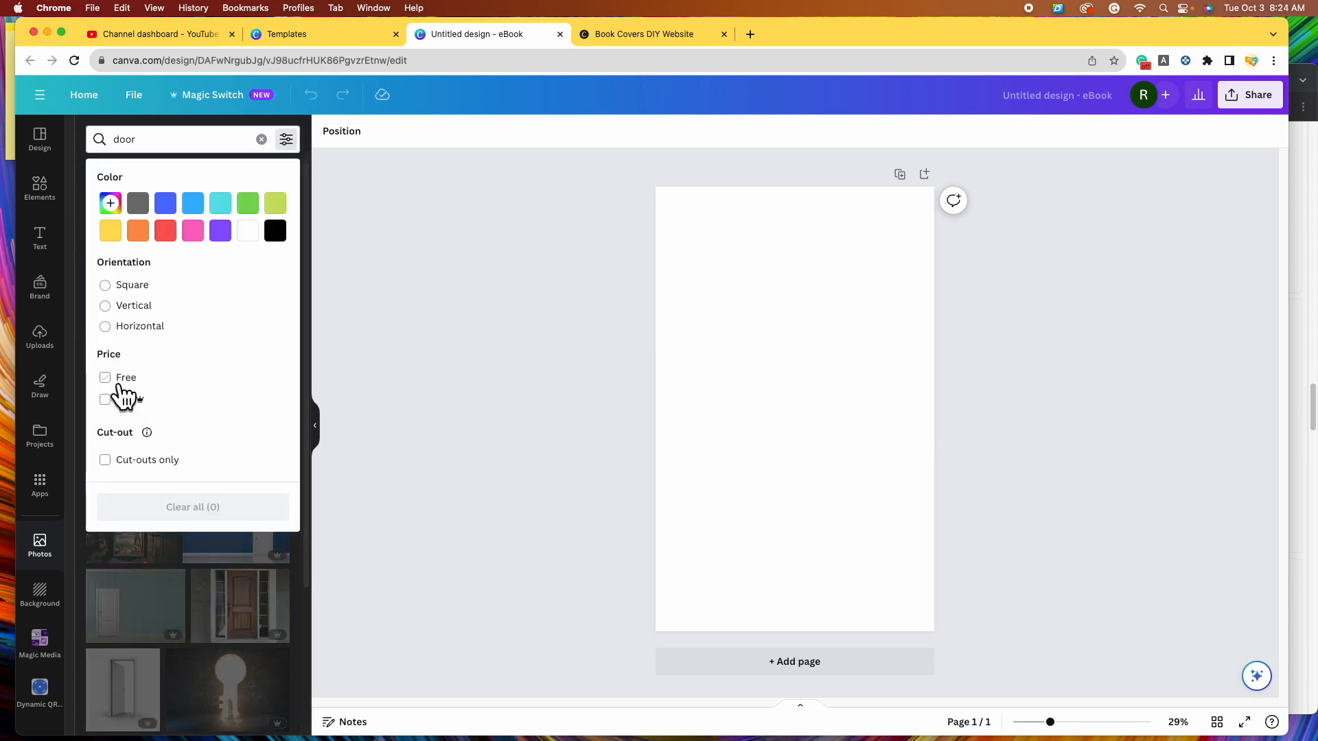
click(121, 382)
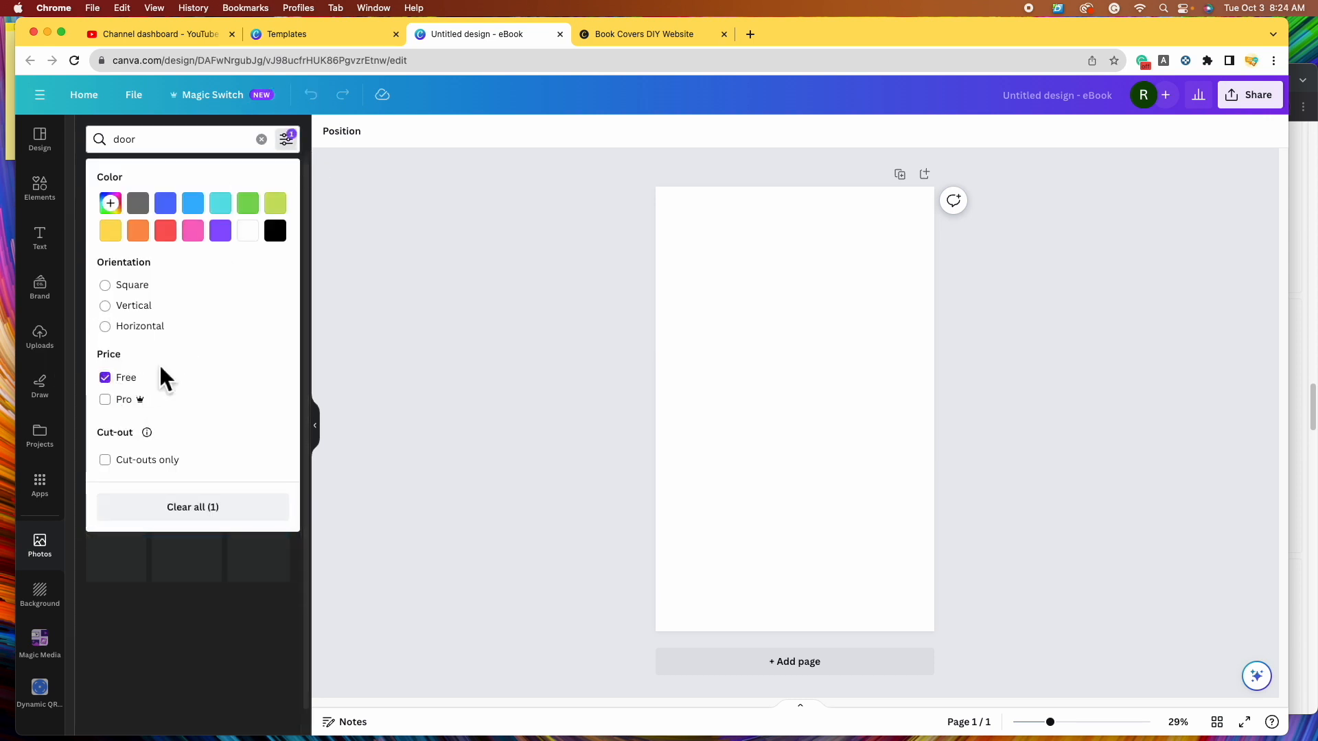
click(467, 453)
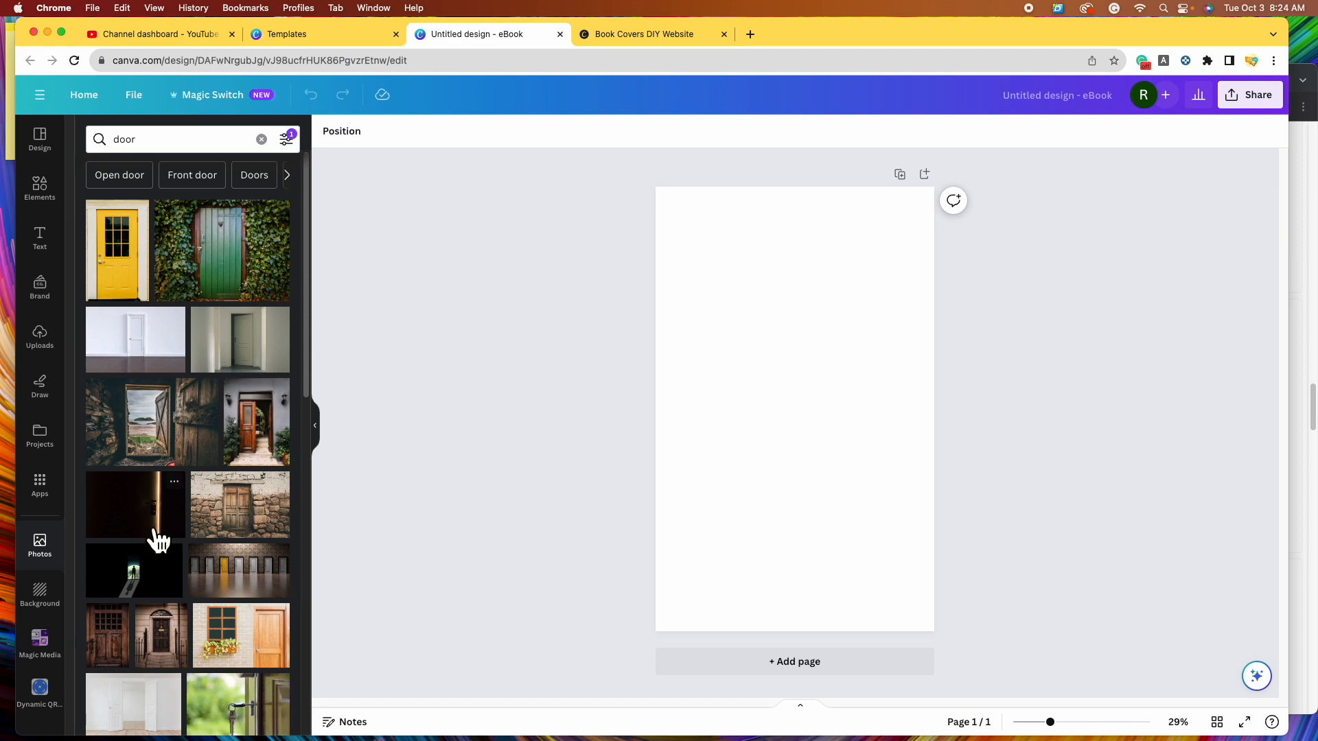
scroll(230, 530, down, 5)
scroll(232, 538, down, 8)
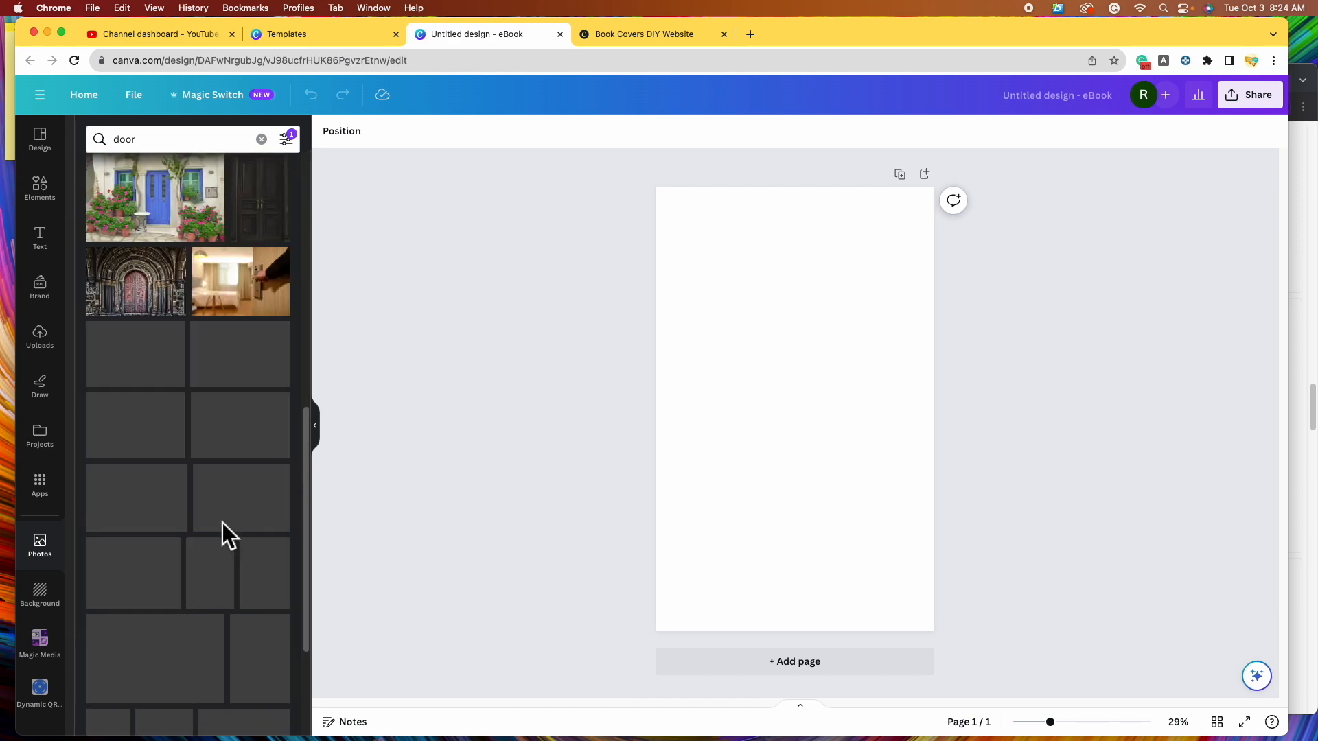
scroll(237, 542, down, 1)
scroll(237, 541, down, 3)
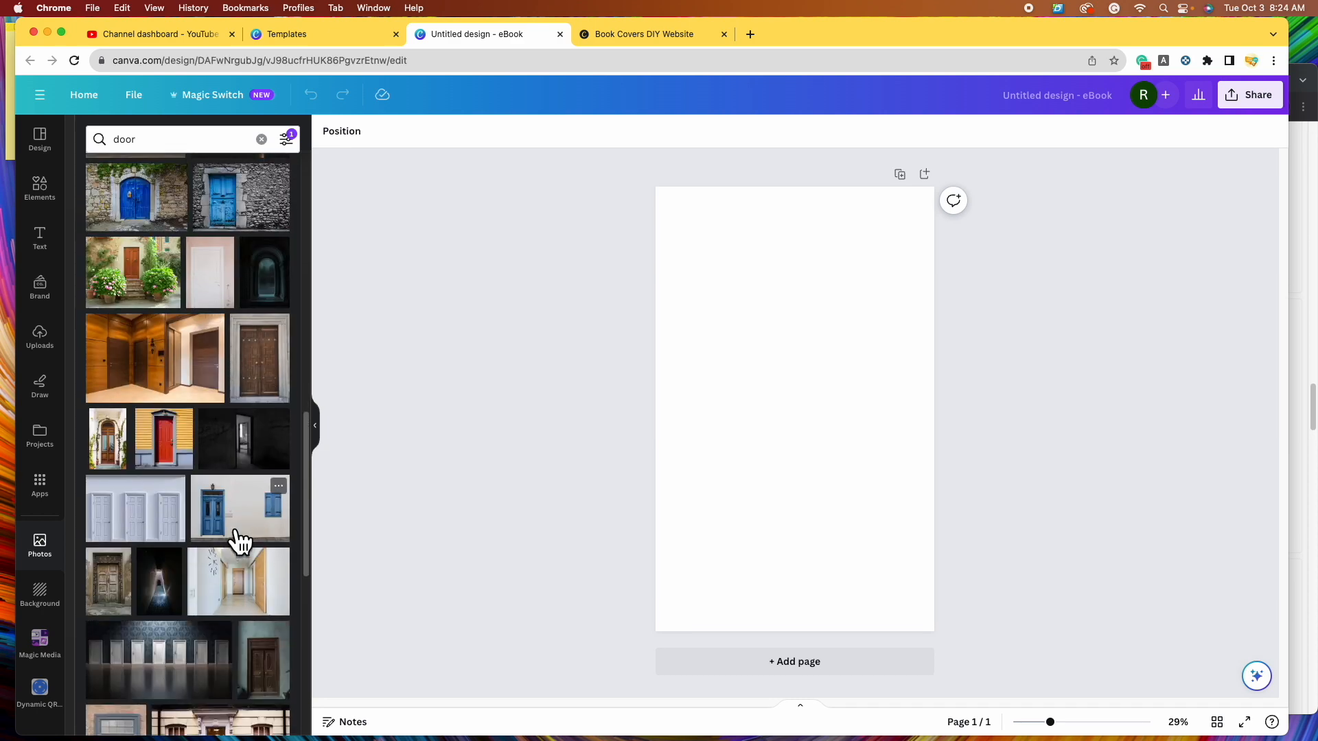
scroll(234, 535, down, 10)
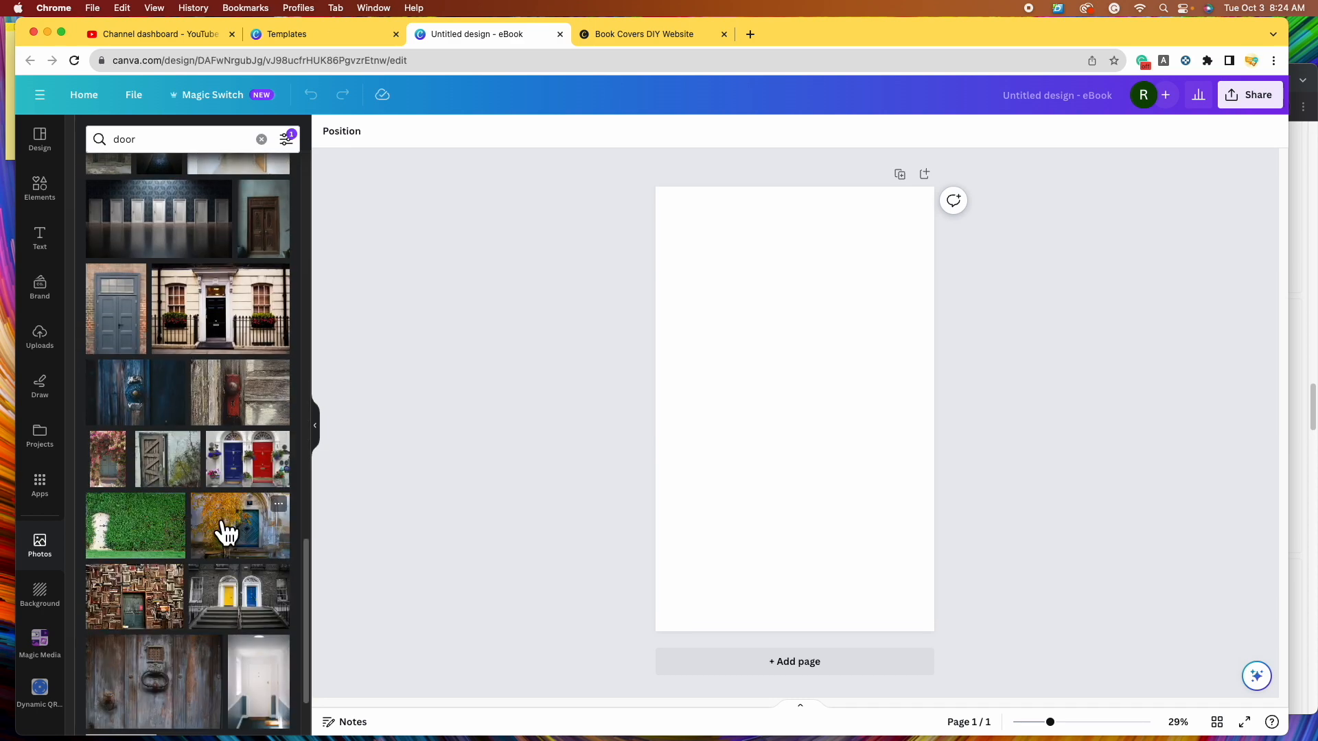
scroll(227, 532, down, 5)
scroll(177, 530, down, 5)
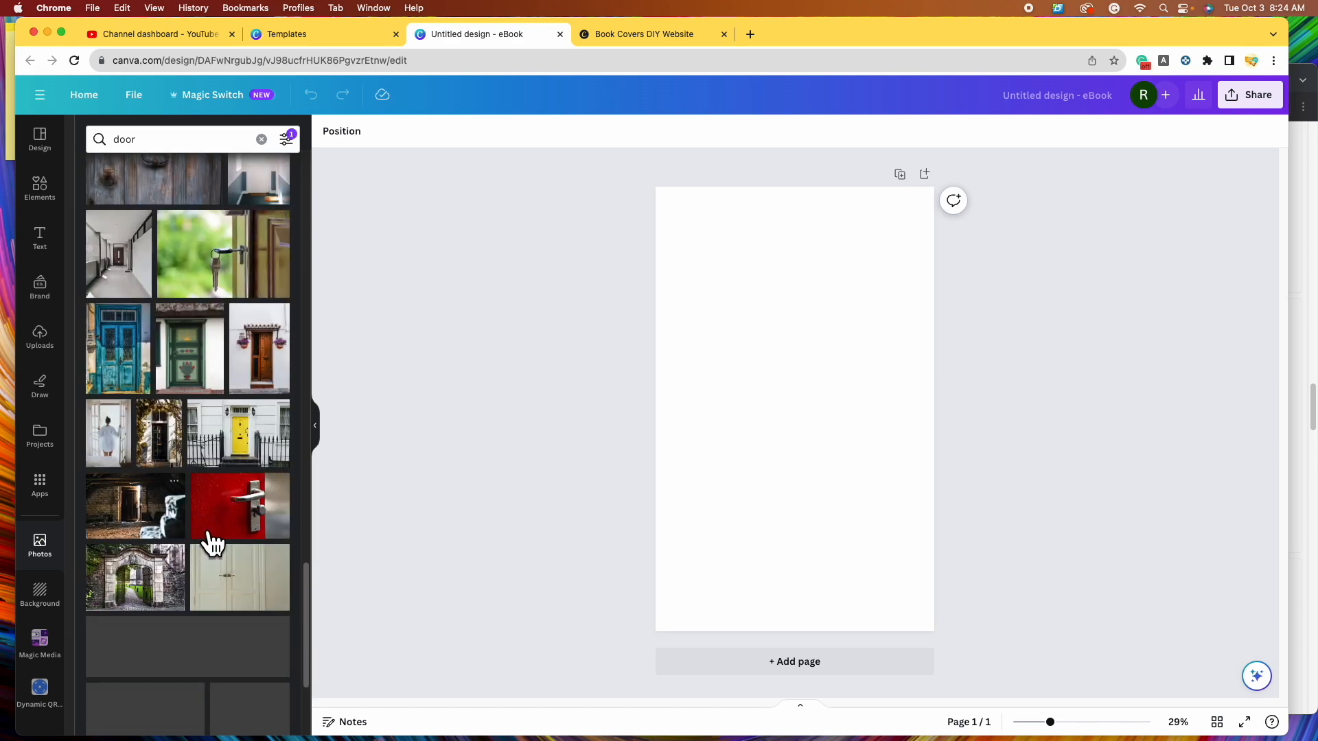
- Add the black-and-white hand-with-keys door photo and move it to the page's top-left corner
scroll(171, 480, down, 5)
click(117, 371)
mouse_move(848, 433)
mouse_down()
mouse_move(844, 398)
mouse_move(831, 417)
mouse_up()
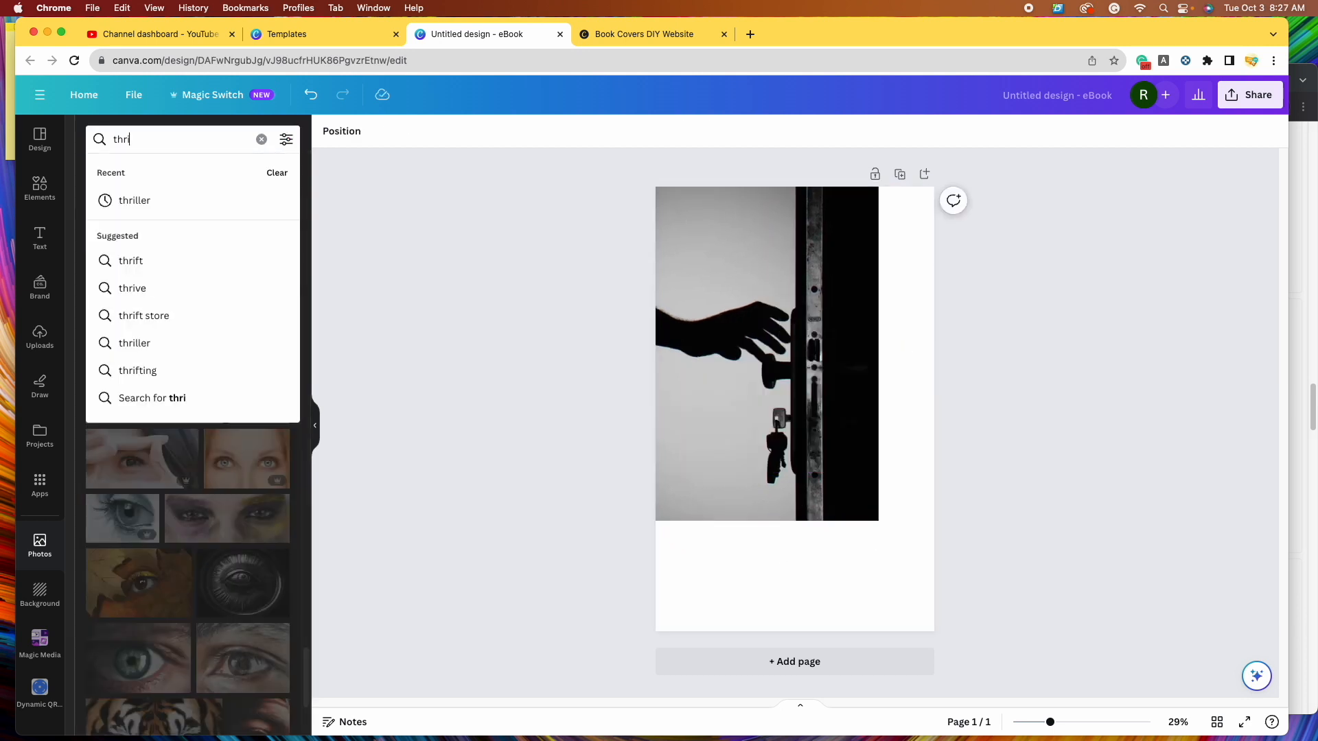
- Search photos for 'thriller' and place the blue hooded-figure and forest photos near the page top
text(ller)
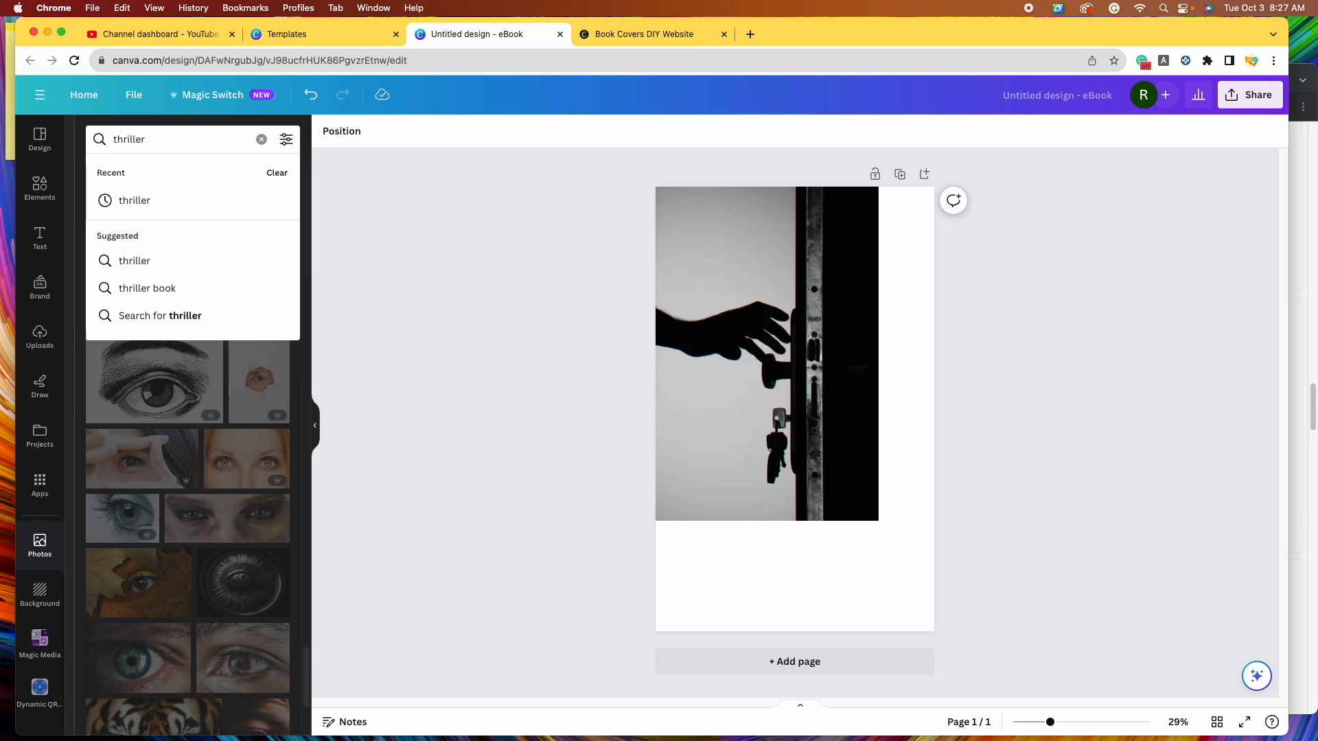
key(Return)
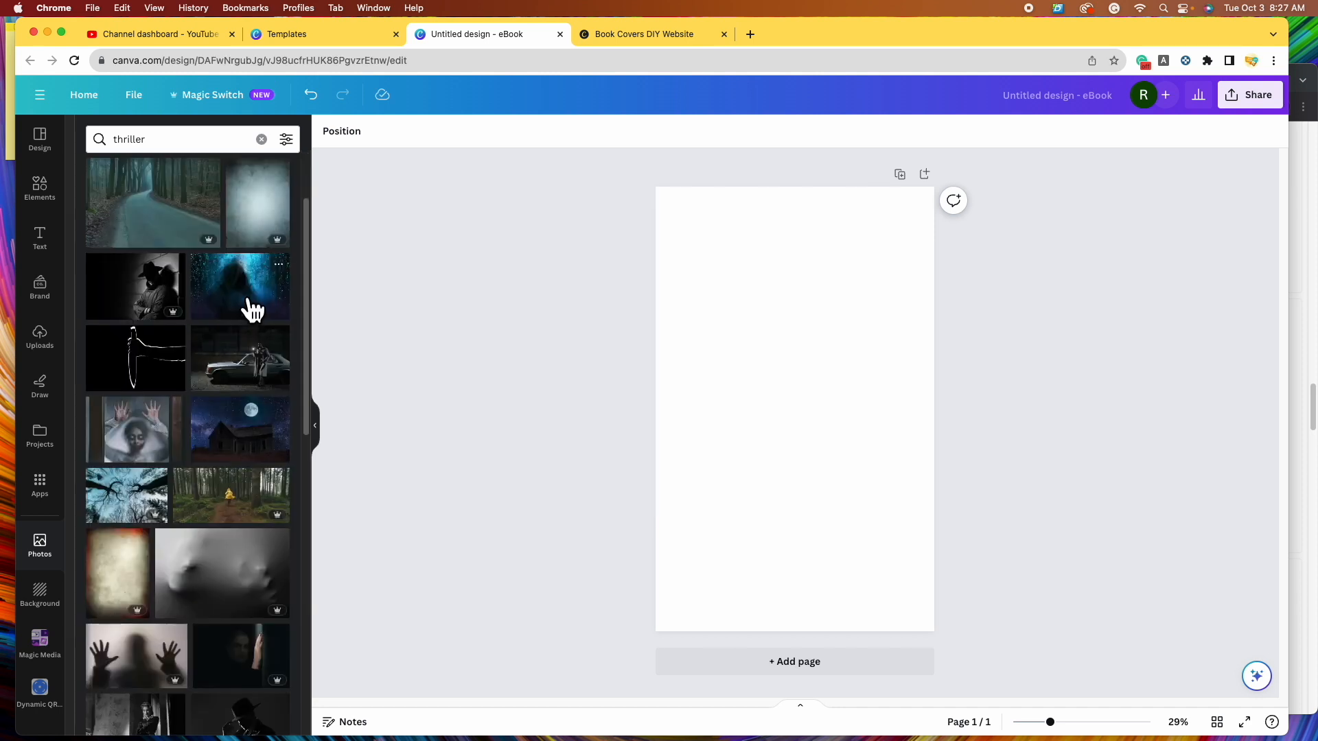
click(245, 300)
drag(868, 431, 835, 319)
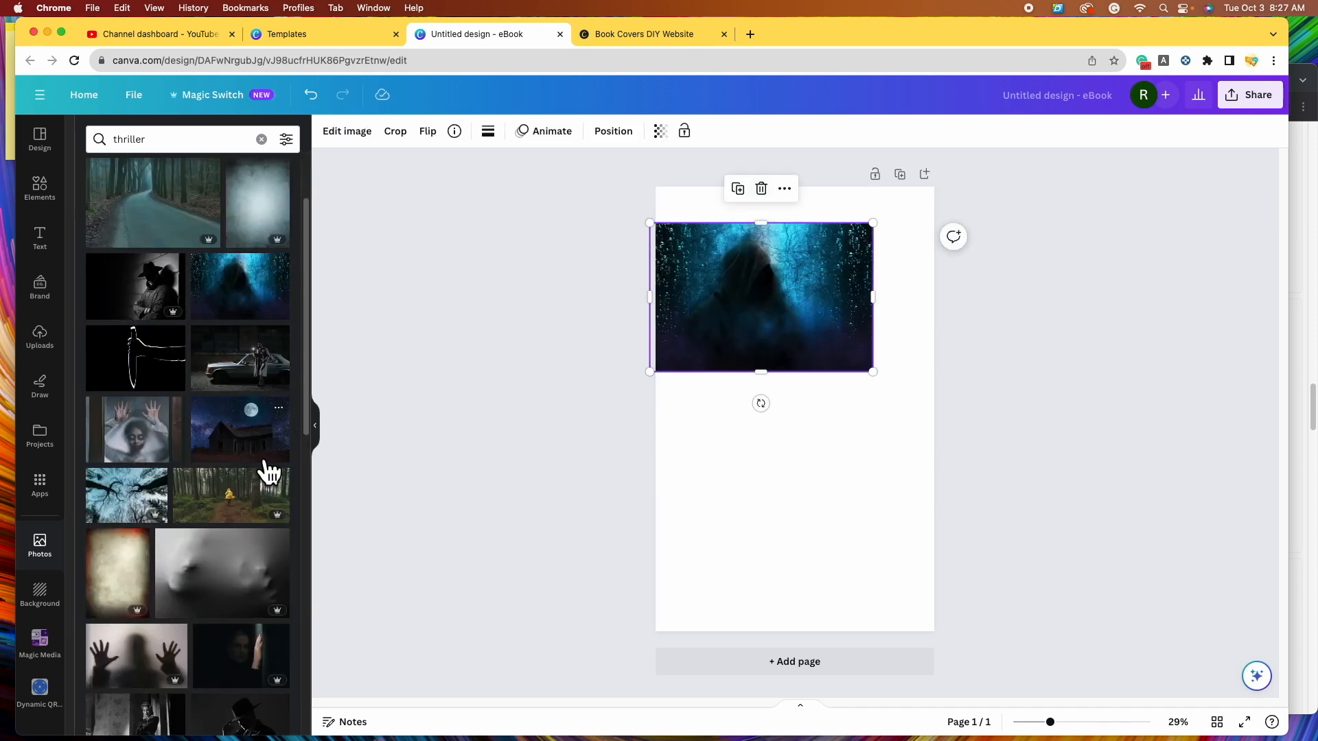
click(236, 515)
drag(844, 447, 906, 382)
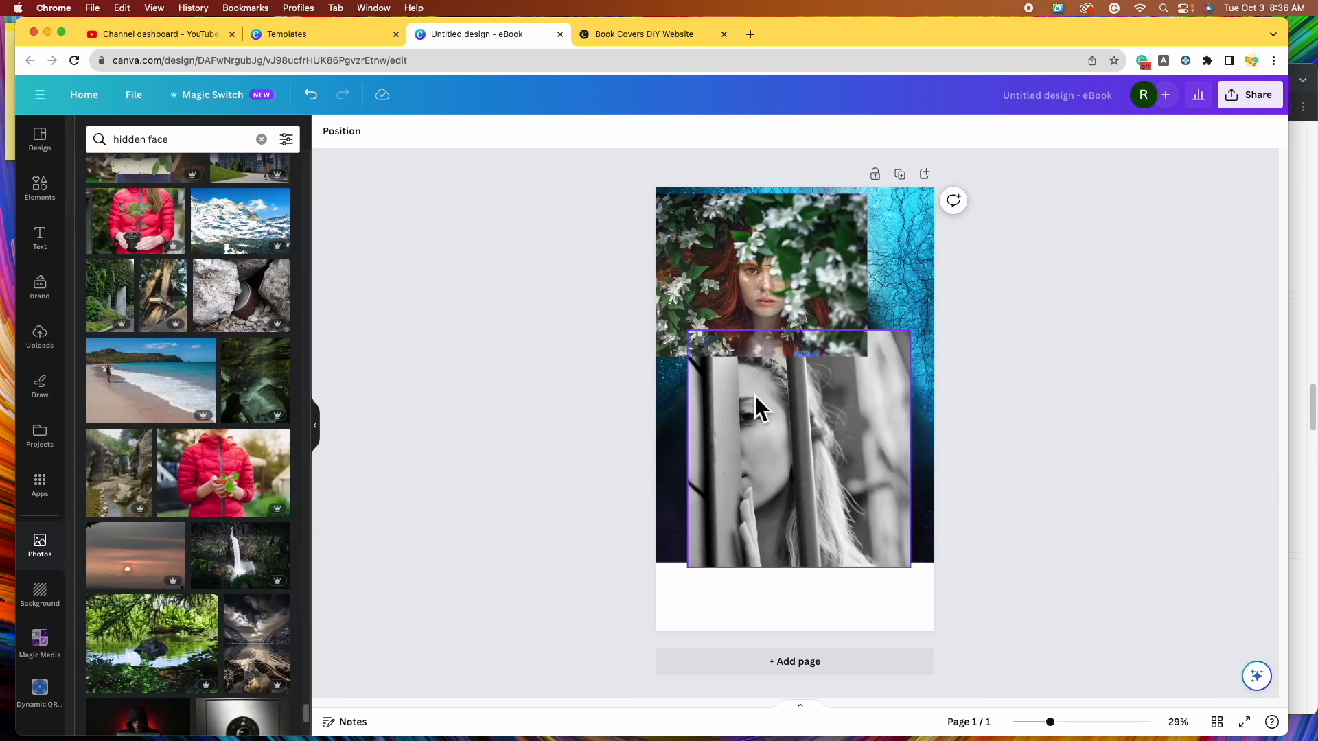
- Delete the hooded-figure background and red-haired flowers photos from the cover
click(740, 204)
drag(818, 261, 835, 500)
click(836, 271)
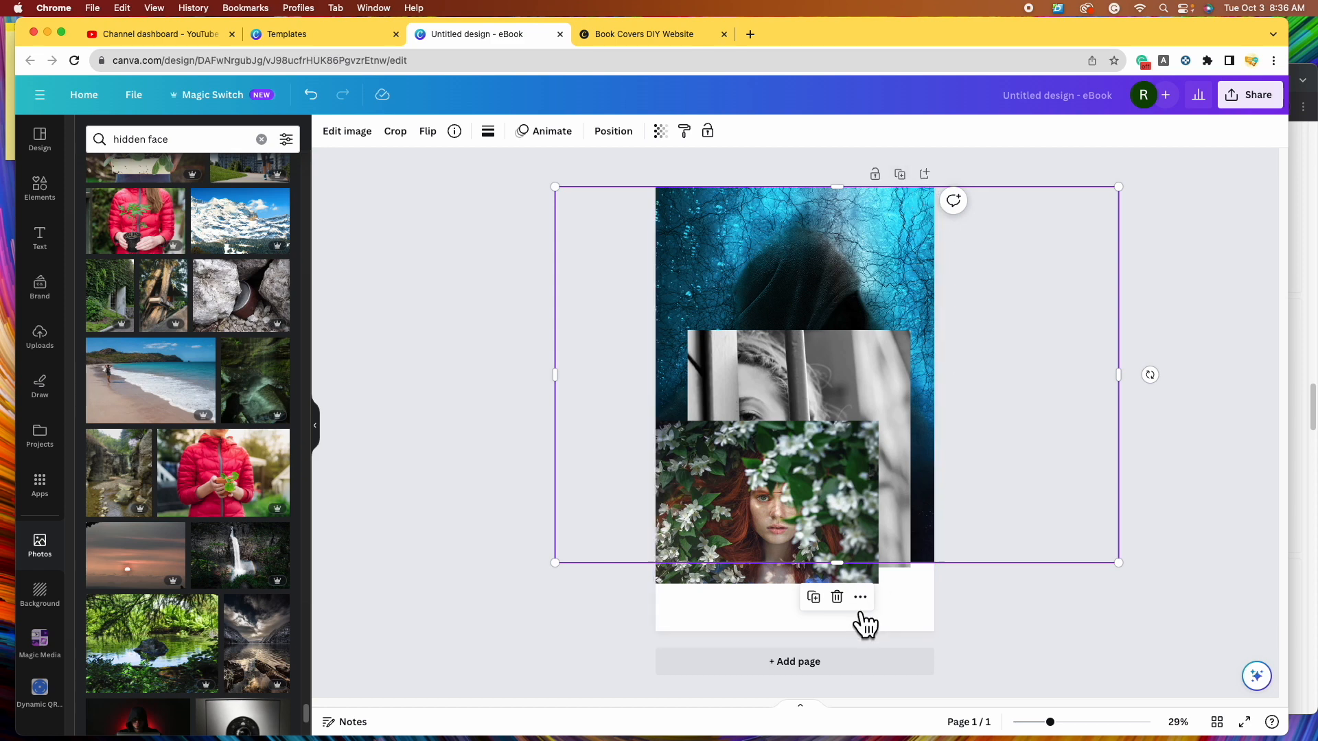
mouse_move(891, 238)
mouse_down()
mouse_move(971, 353)
mouse_move(909, 256)
mouse_move(859, 244)
mouse_move(902, 253)
mouse_up()
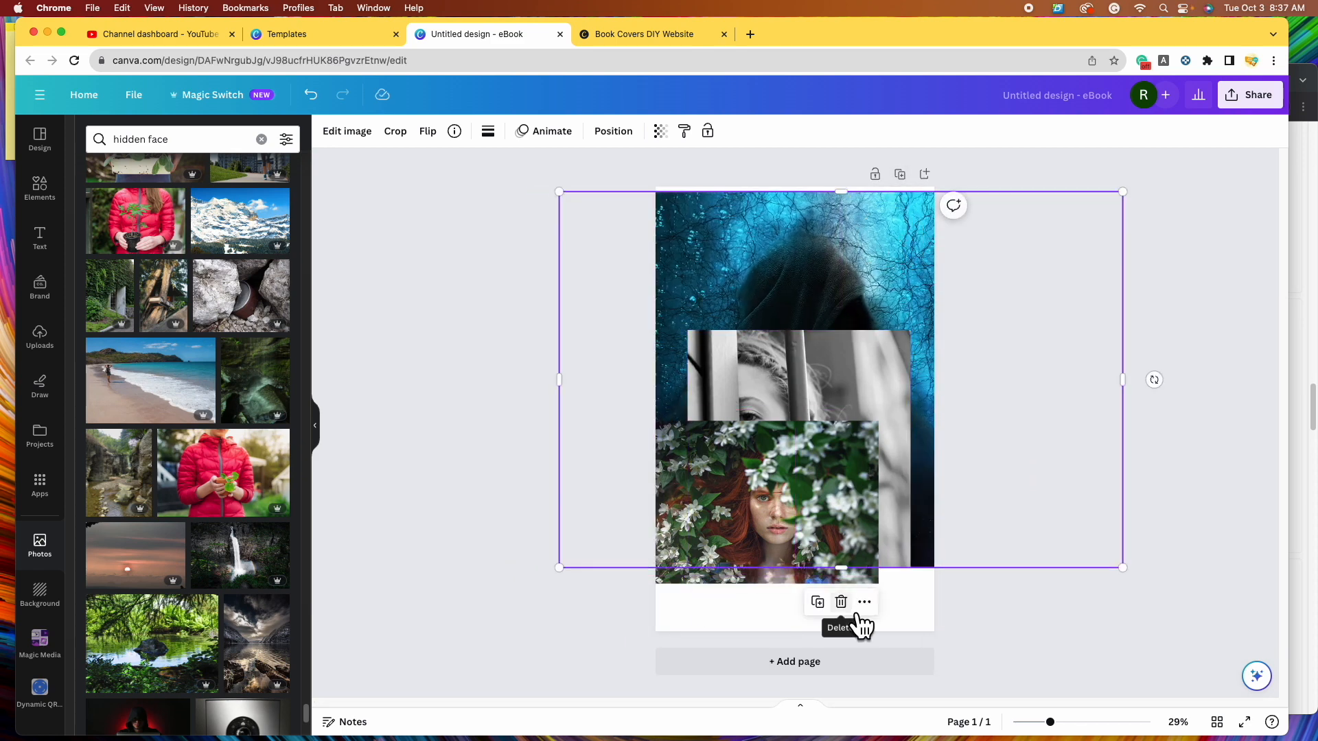
click(847, 603)
drag(756, 505, 774, 287)
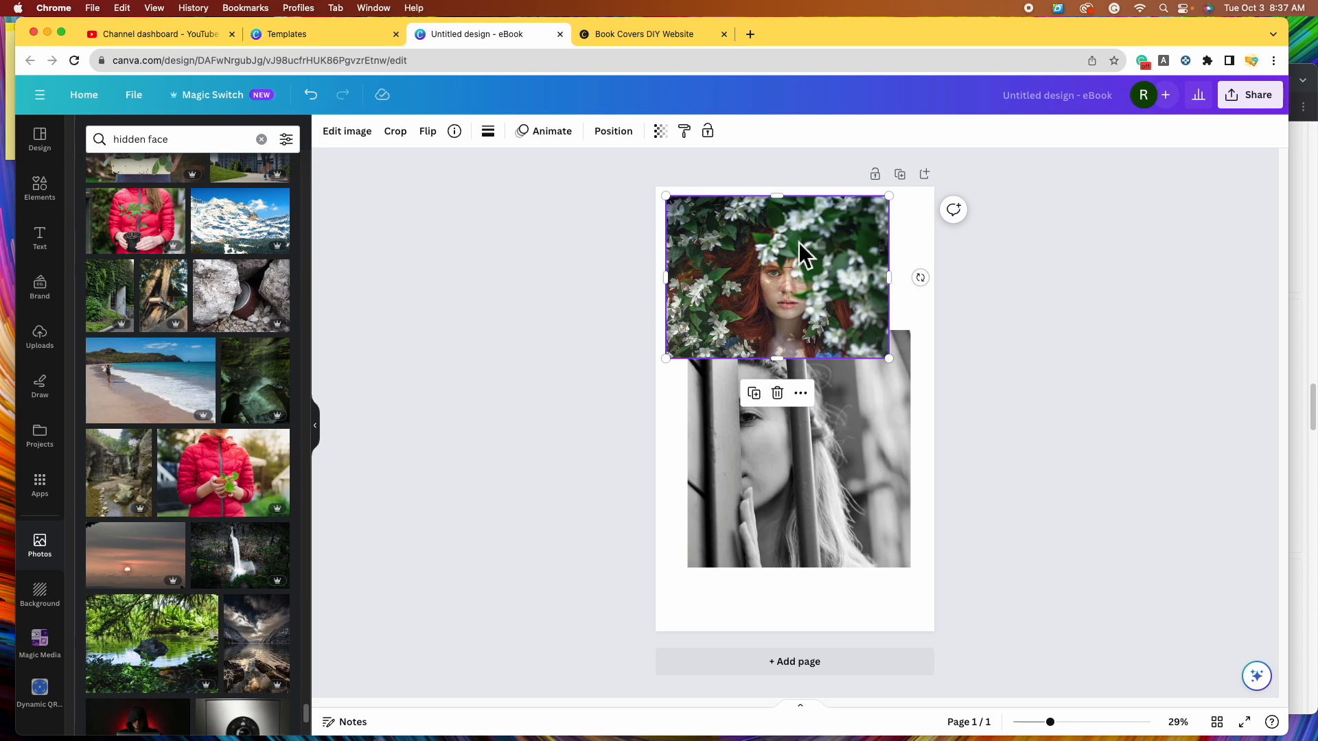
click(778, 396)
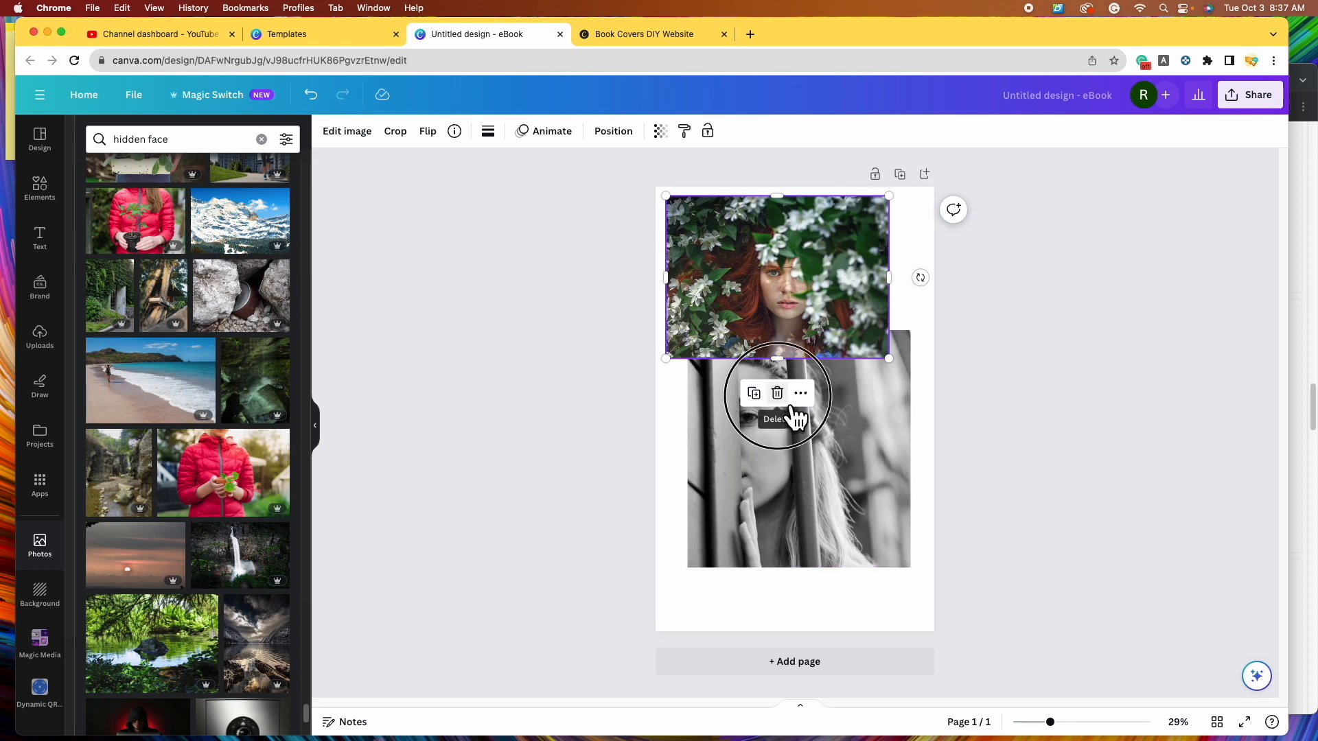
- Enlarge the barred-face portrait and centre it so it fills the whole page
drag(815, 473, 762, 341)
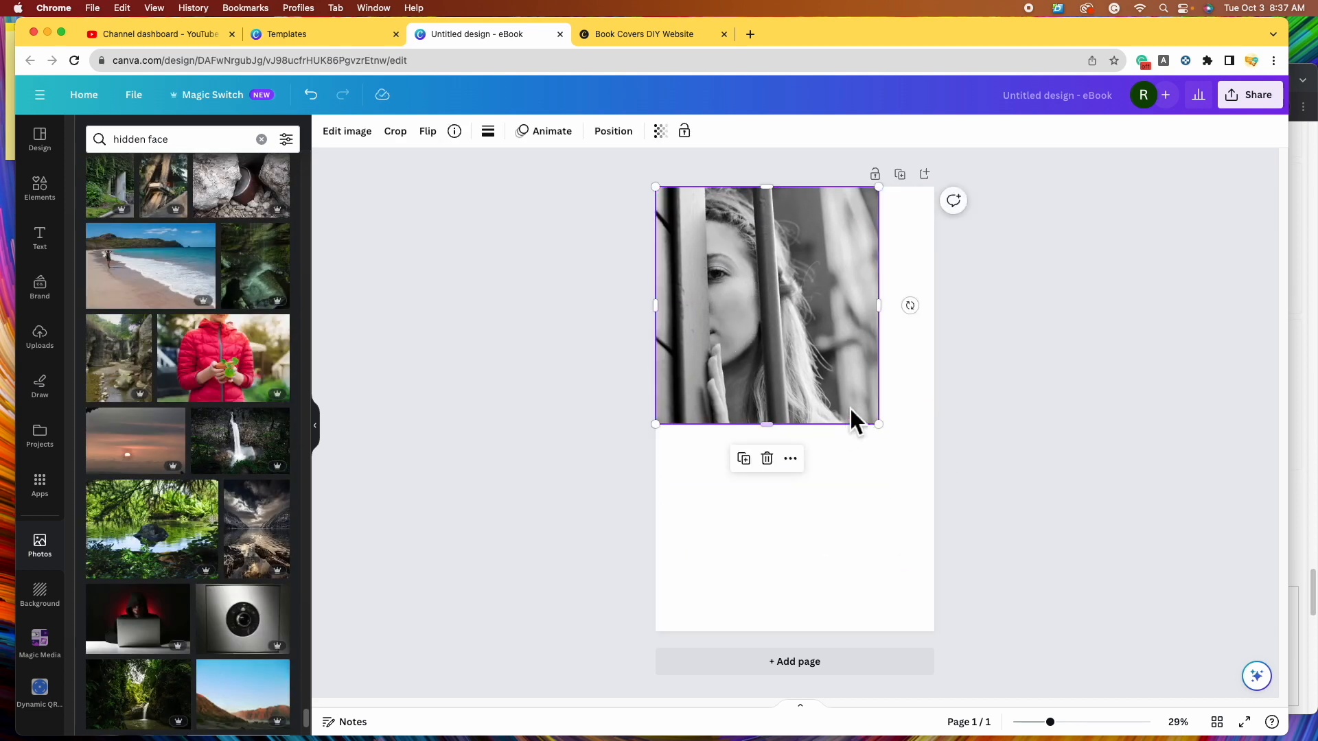
drag(879, 425, 1067, 628)
drag(830, 524, 756, 517)
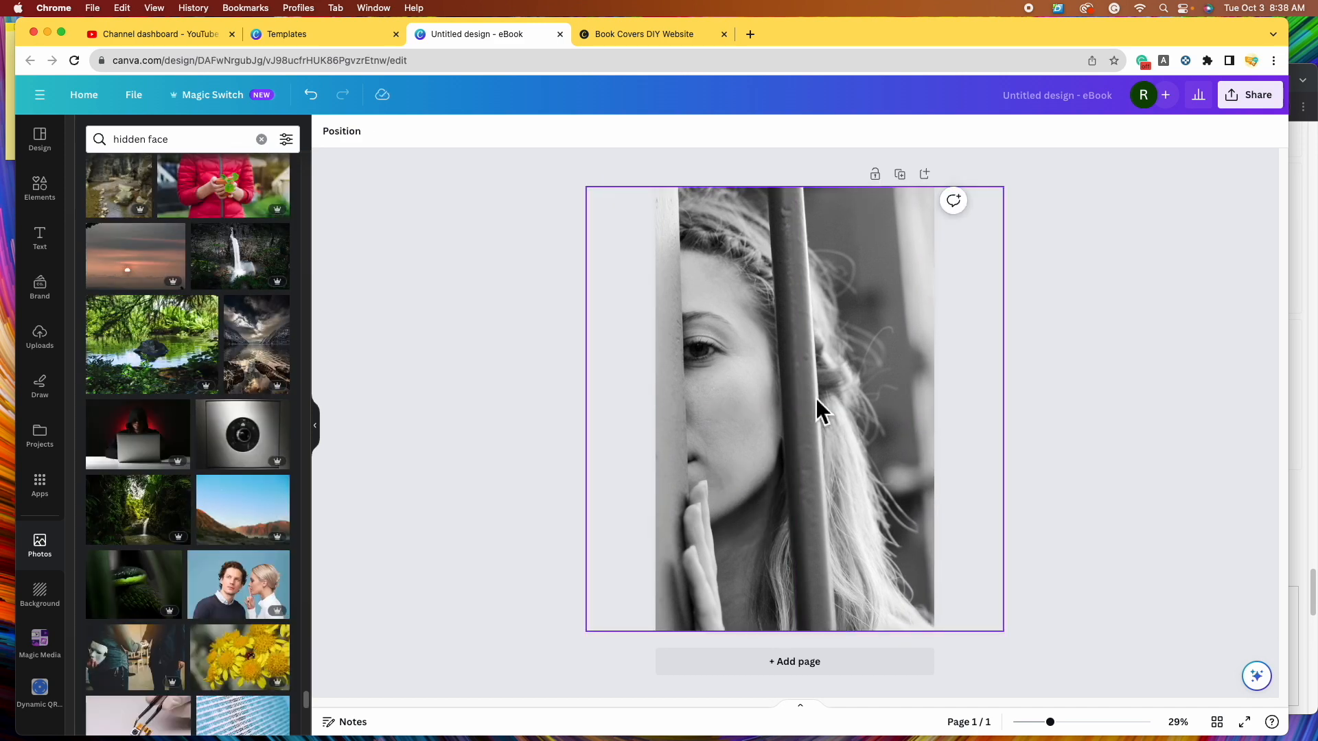
- Select the barred-face photo and browse the full list of Photogenic filters in Edit image
click(816, 398)
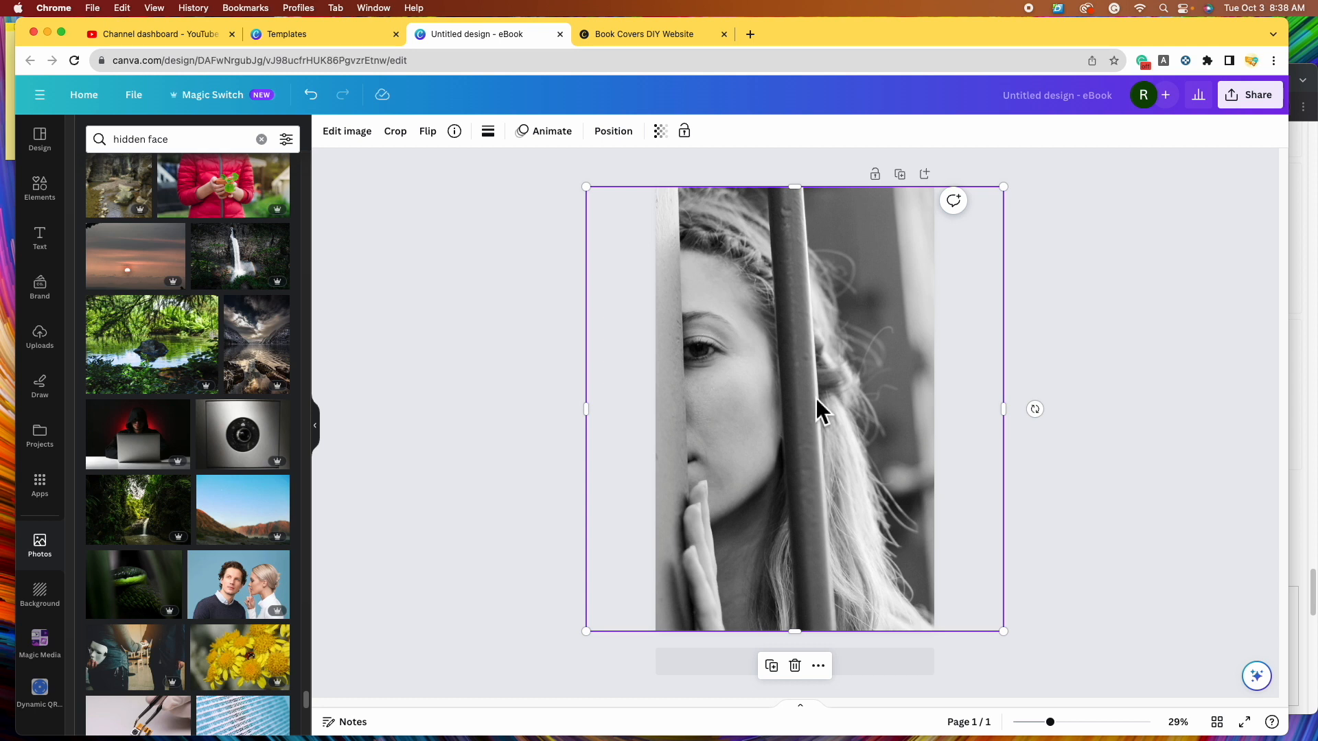
click(362, 148)
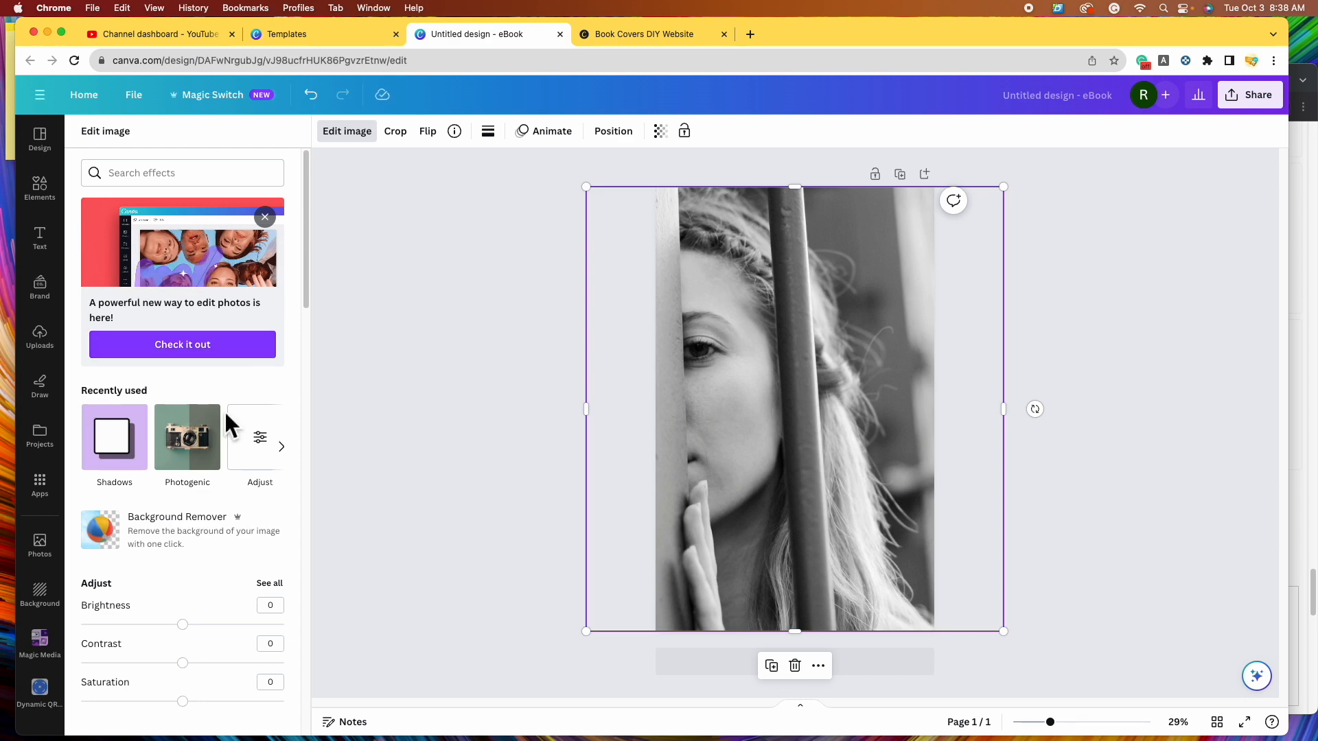
scroll(228, 409, down, 7)
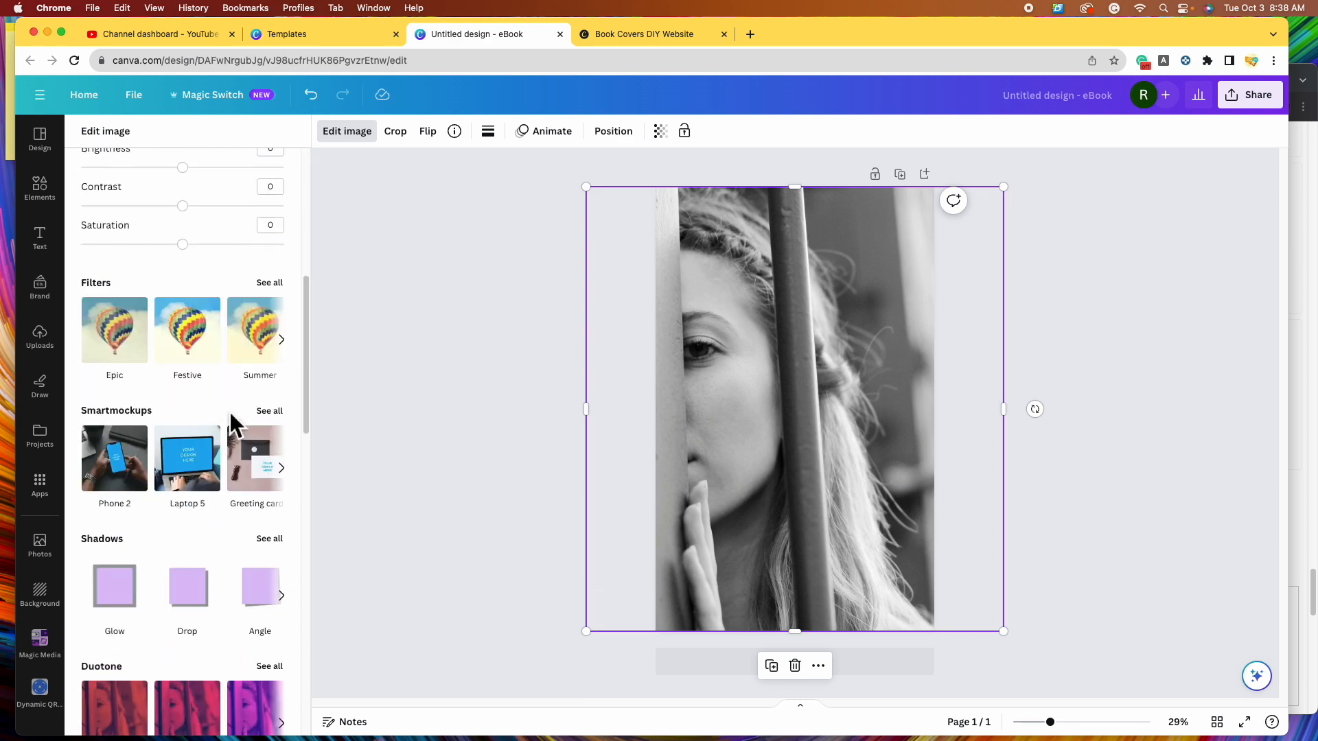
scroll(229, 412, down, 5)
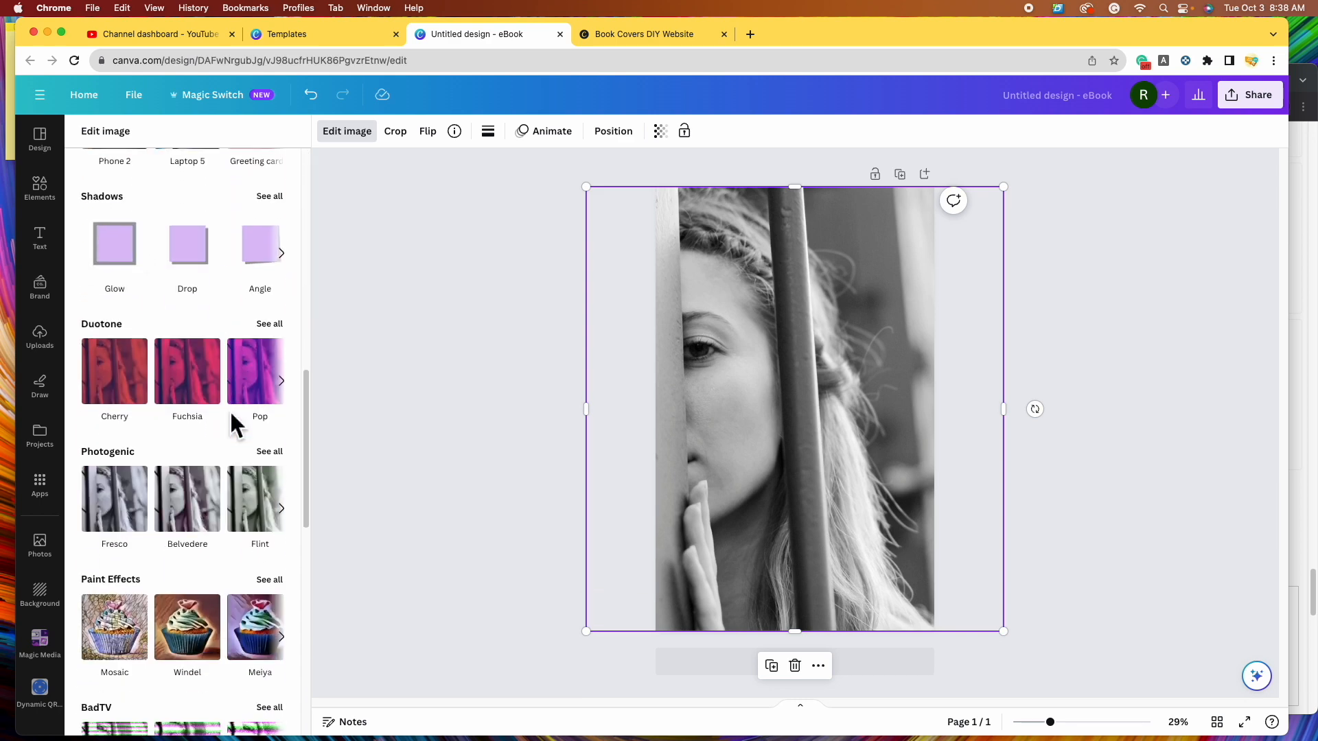
scroll(261, 384, down, 2)
click(275, 349)
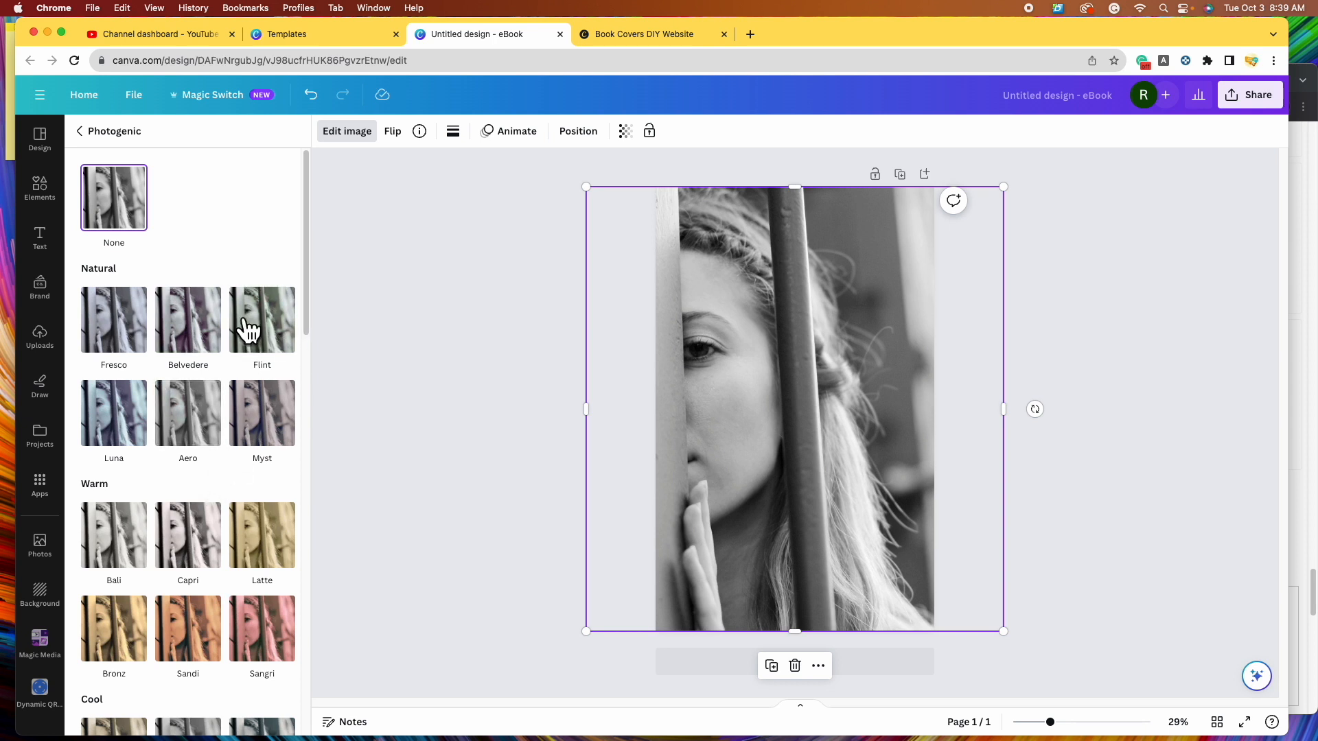
scroll(177, 391, down, 3)
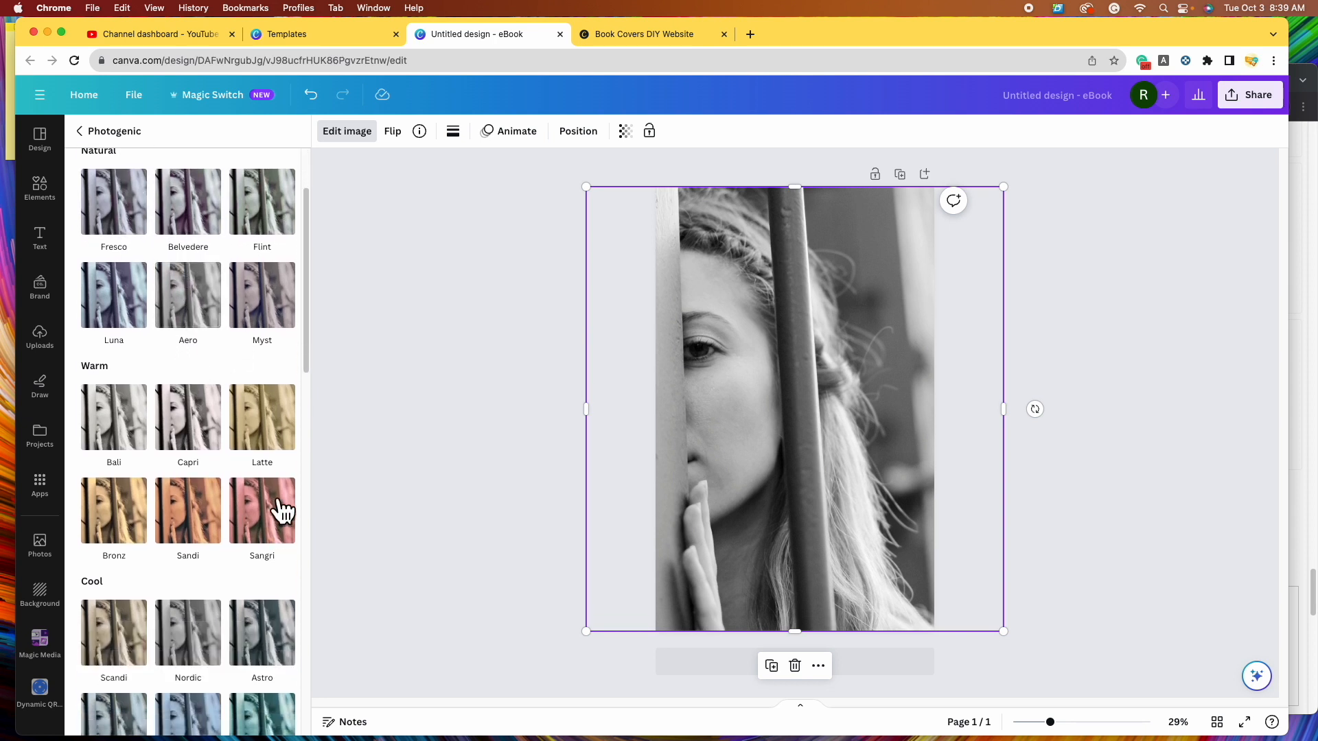
scroll(236, 533, down, 3)
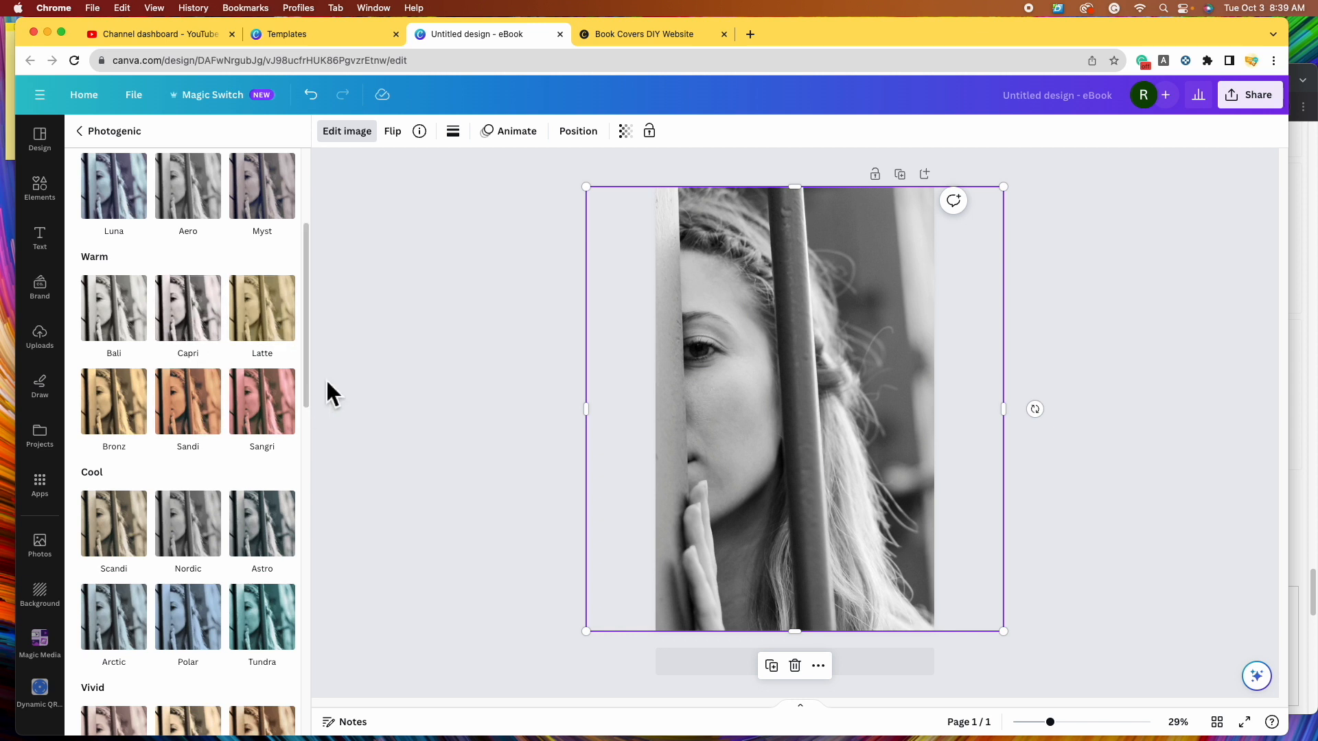
scroll(214, 420, down, 2)
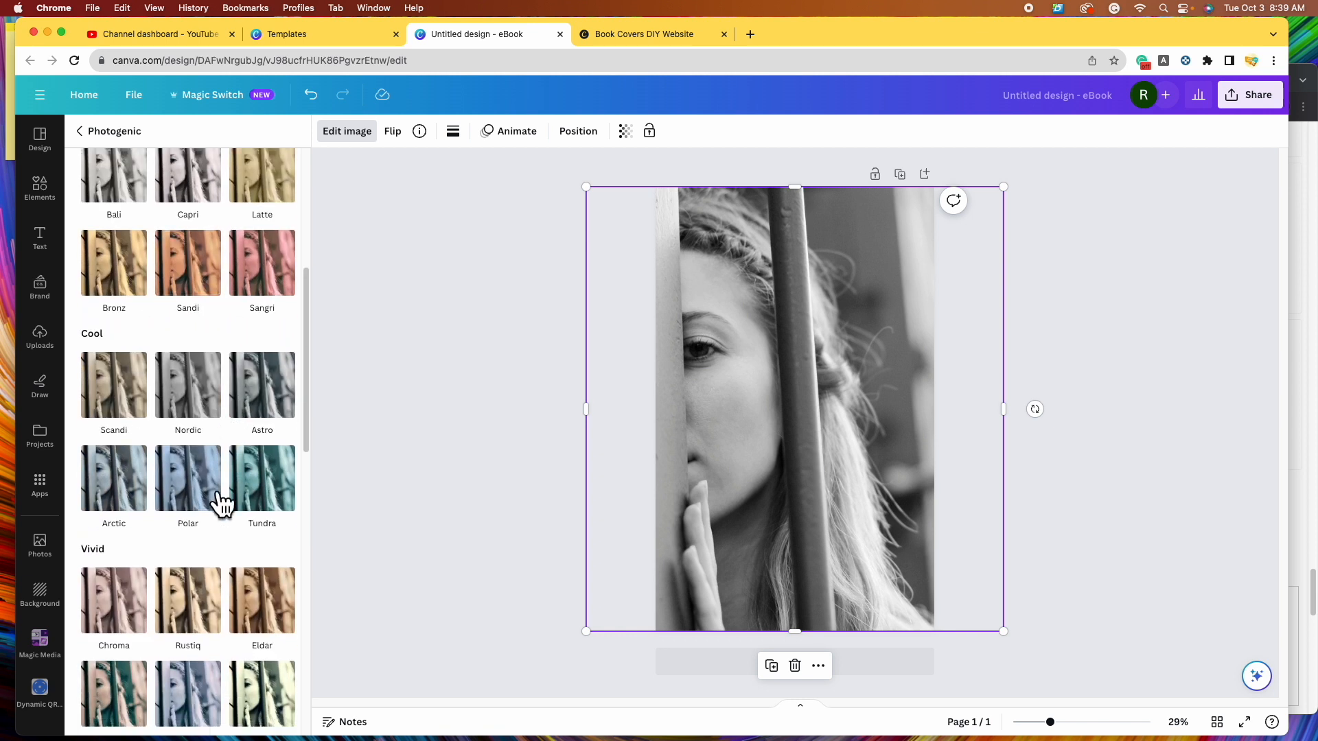
scroll(223, 456, down, 3)
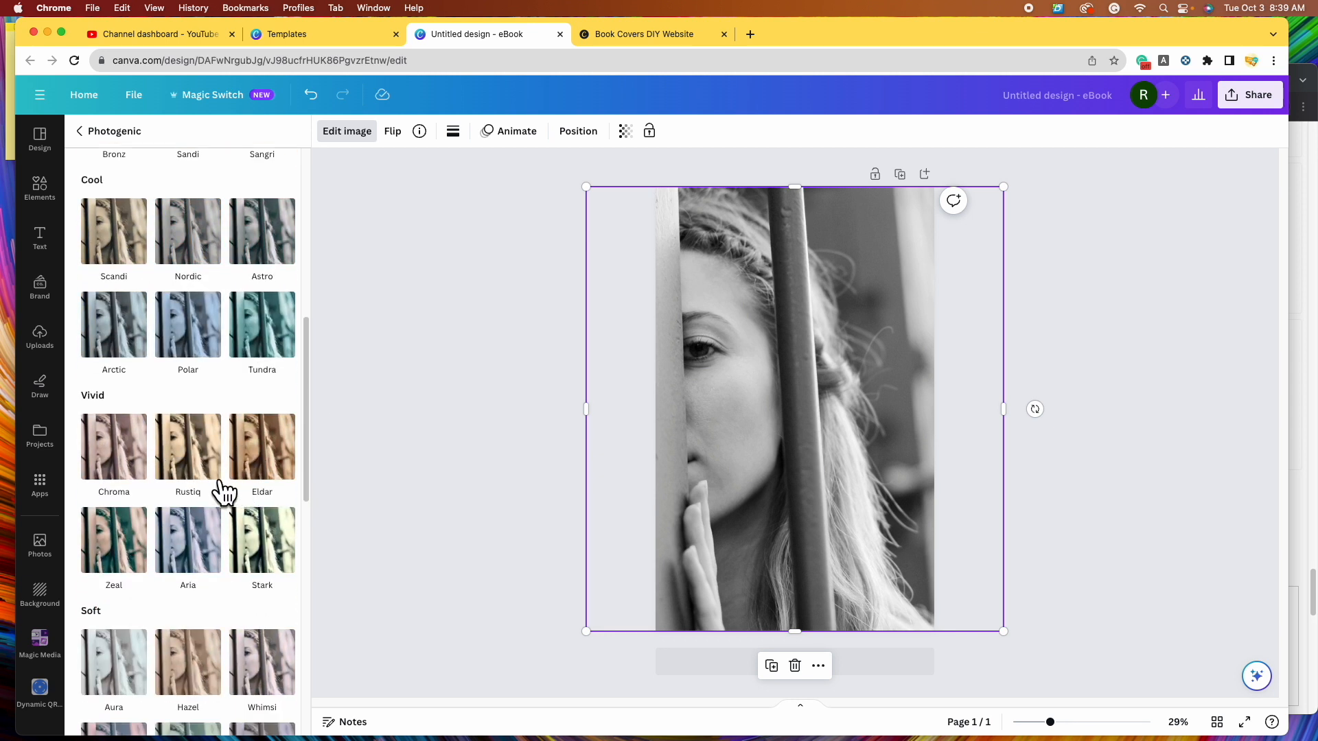
scroll(210, 522, down, 2)
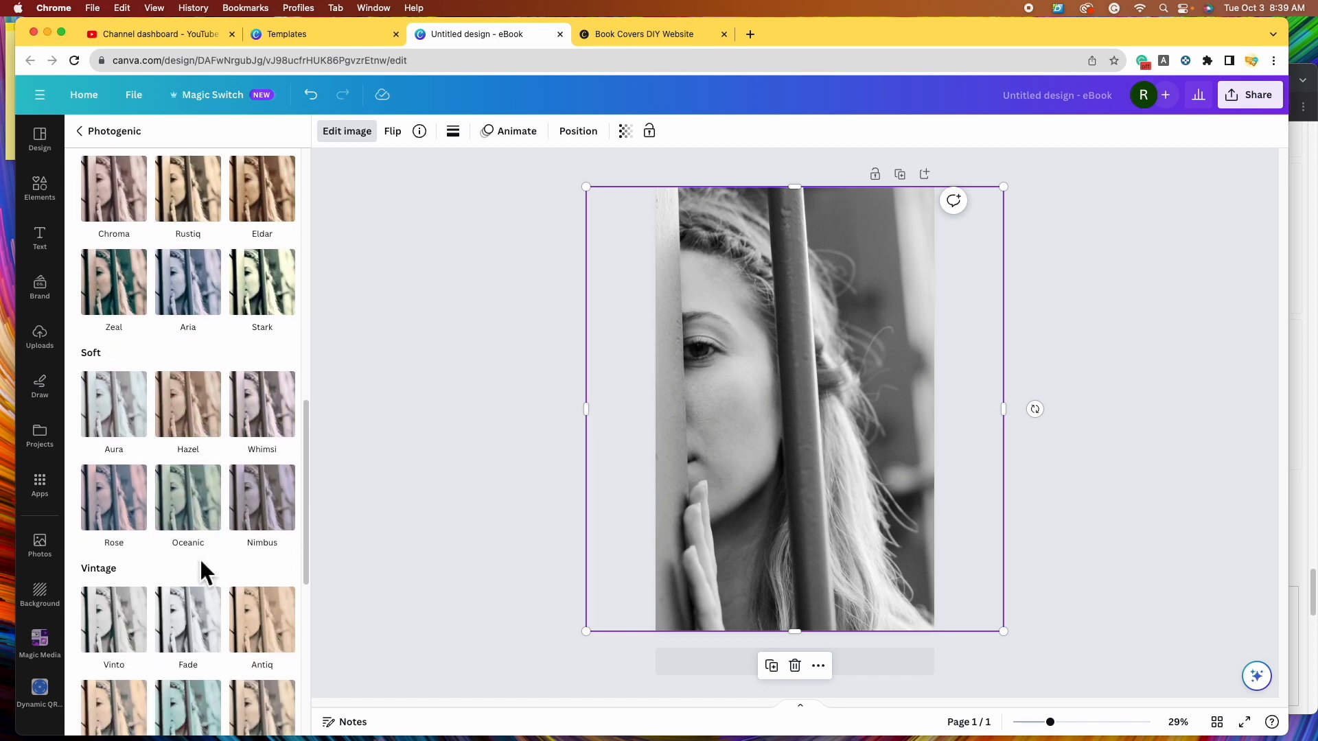
scroll(199, 568, down, 4)
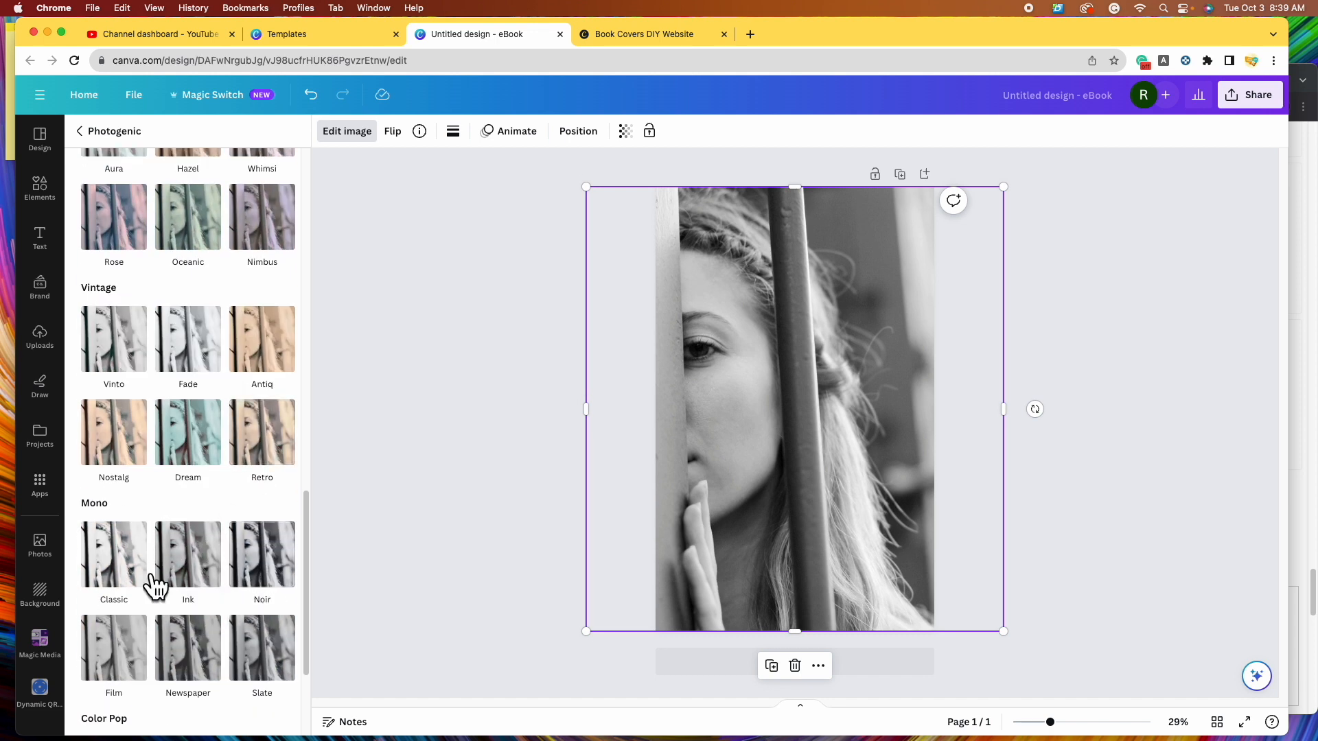
scroll(206, 653, down, 3)
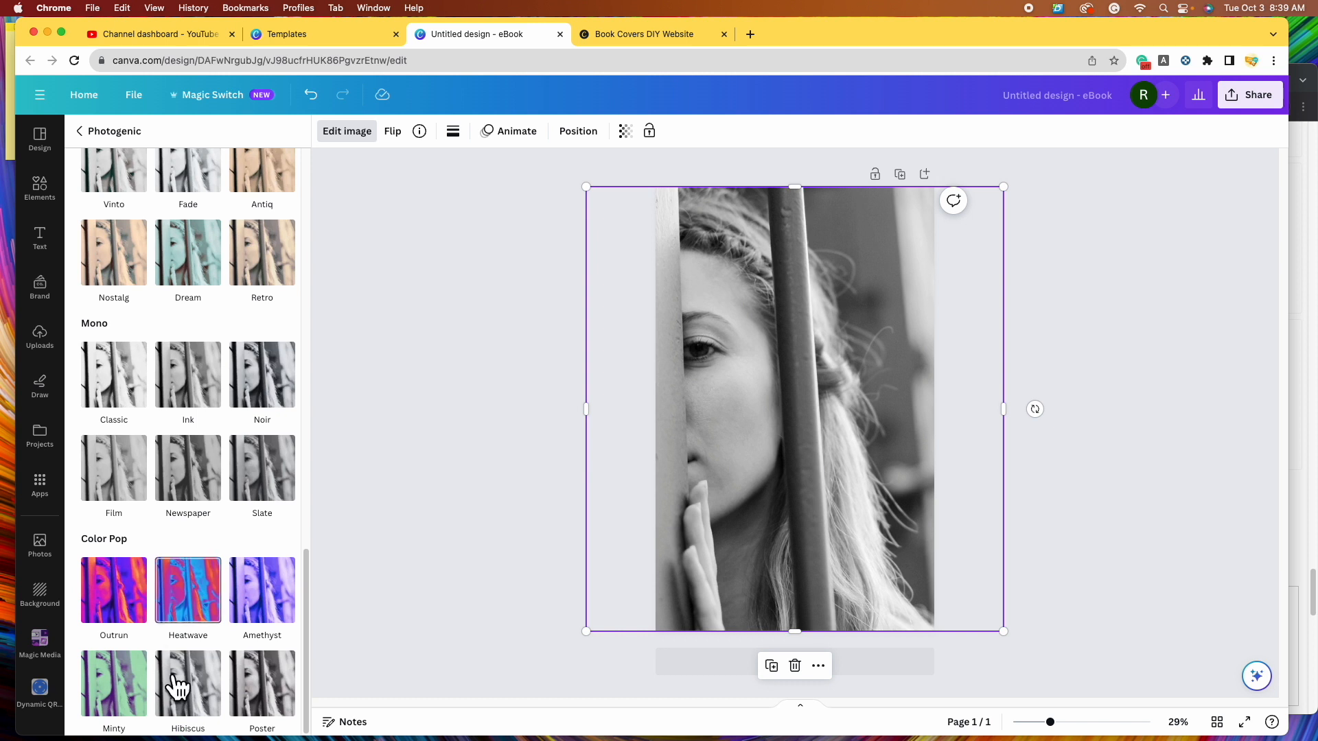
- Try the Poster filter, then apply the Noir filter to the barred-face photo
click(268, 679)
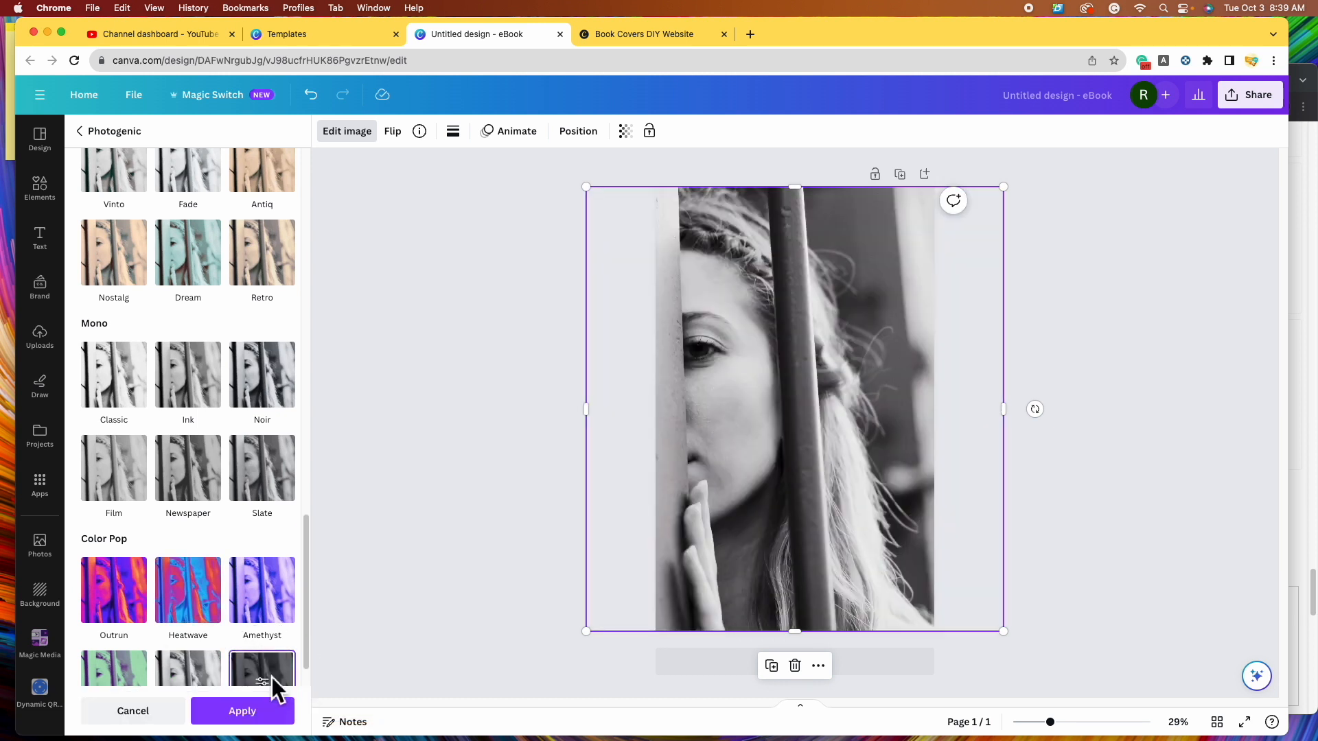
click(278, 382)
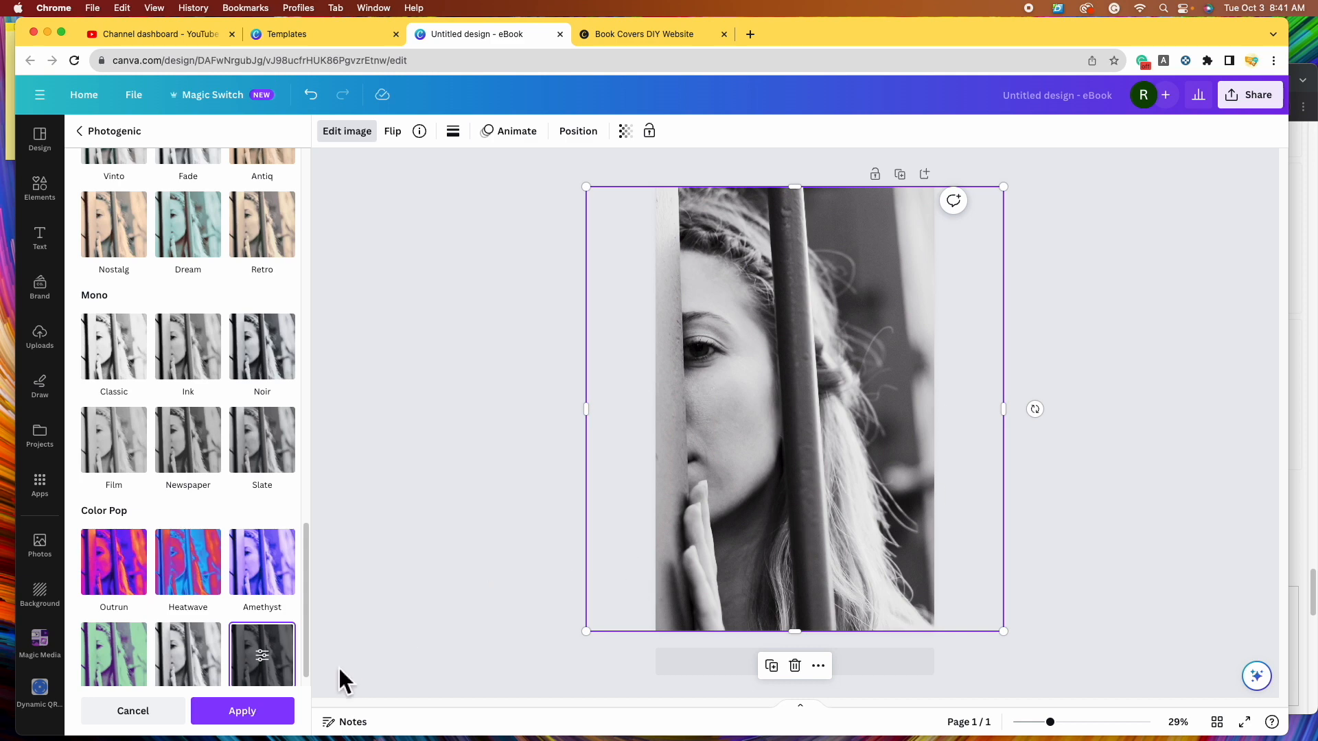
click(247, 714)
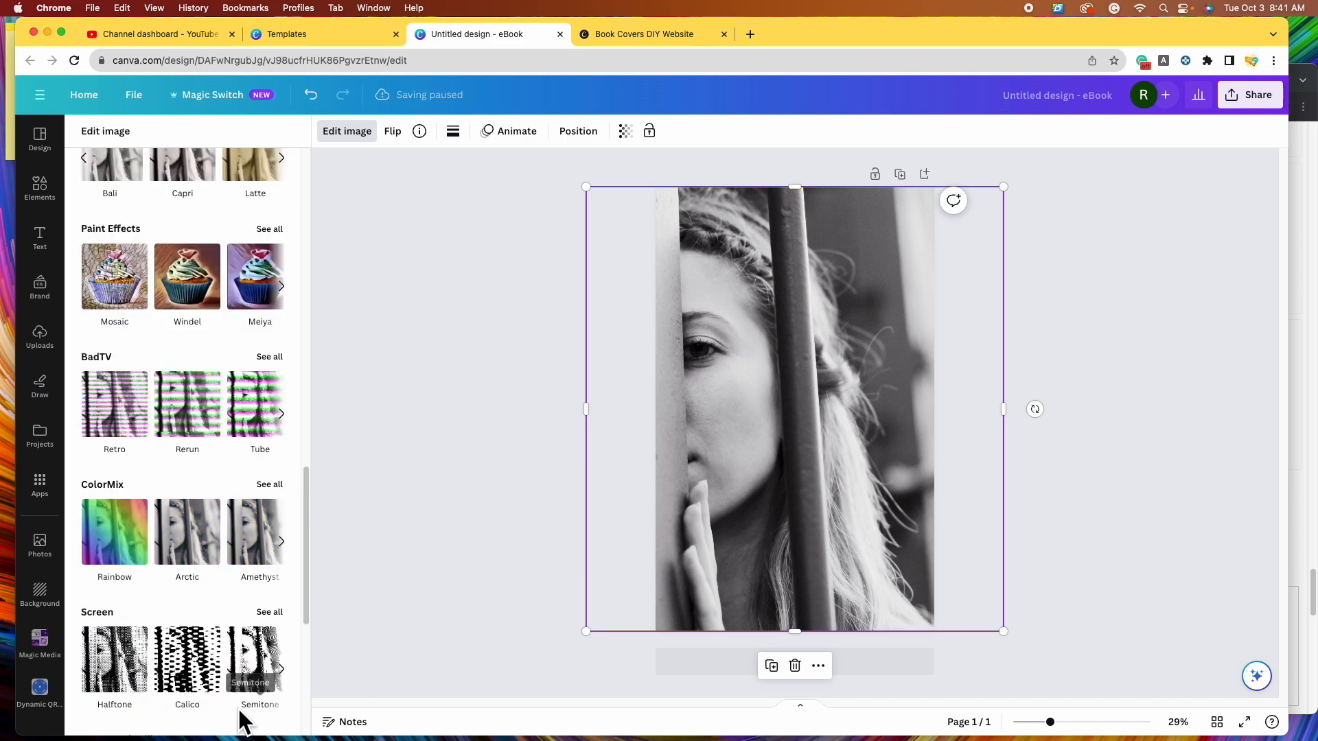
scroll(191, 435, up, 2)
scroll(191, 435, up, 6)
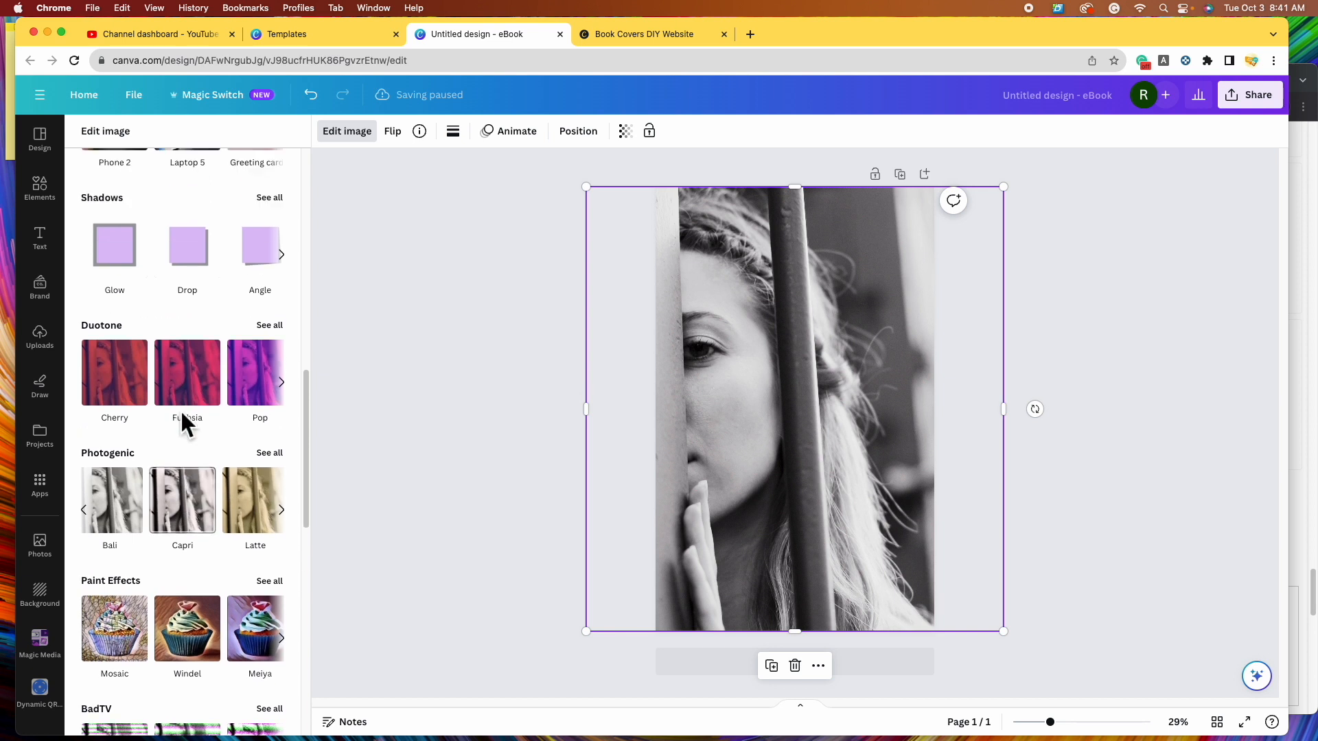
scroll(118, 459, up, 4)
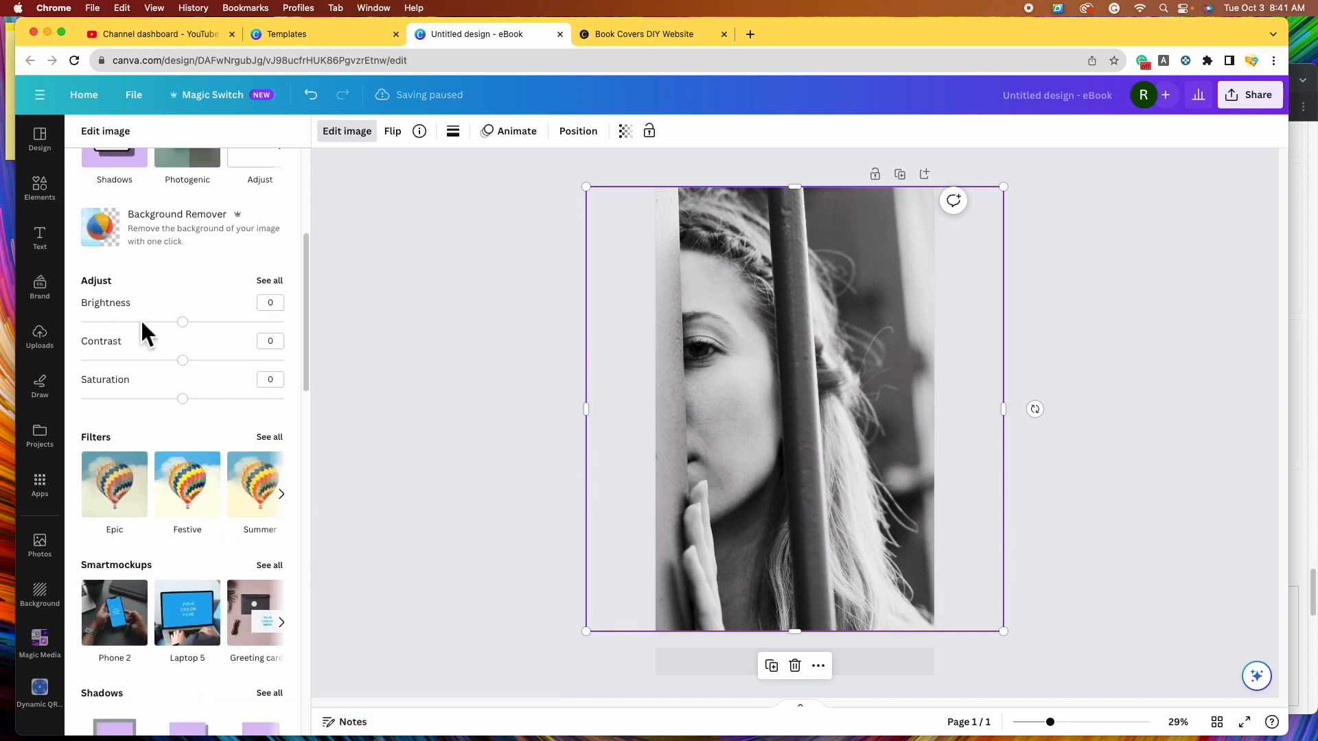
- Give the barred-face photo a vignette of 100, with contrast, saturation and fade at 5
click(270, 282)
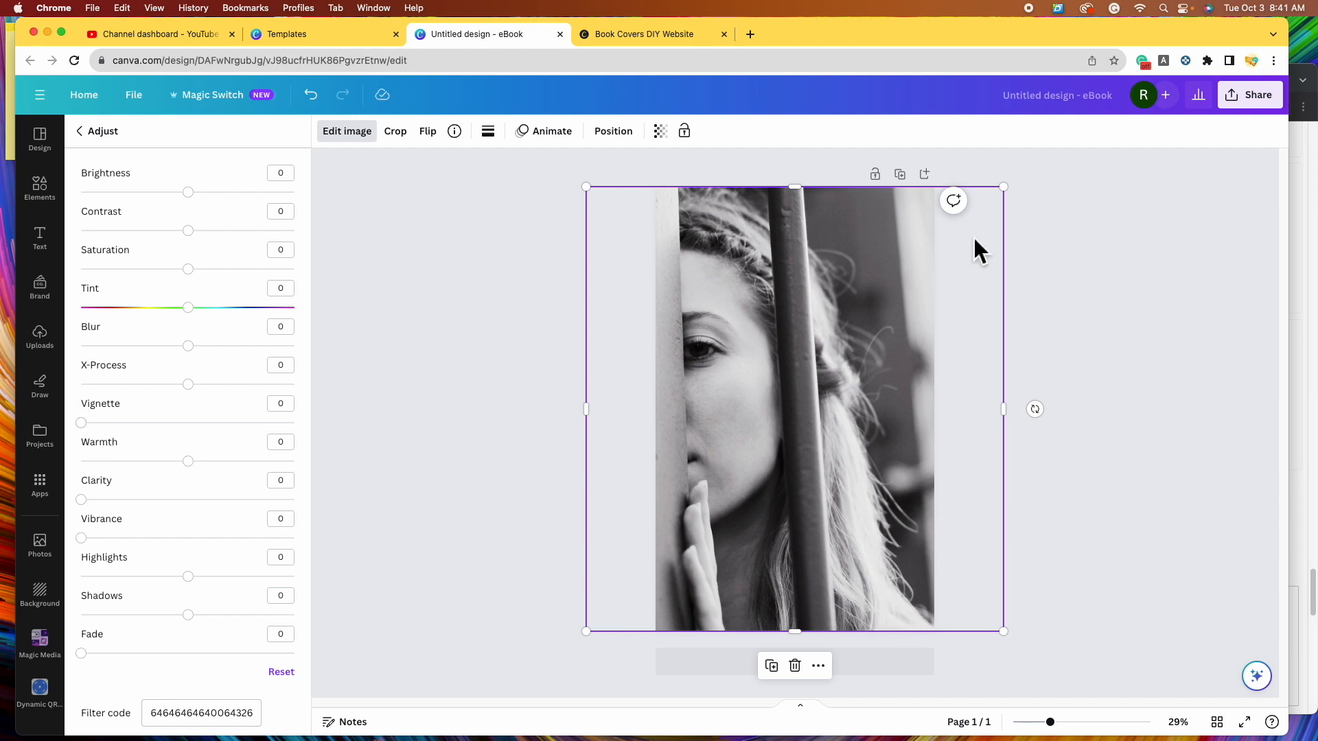
mouse_move(90, 426)
mouse_down()
mouse_move(183, 431)
mouse_move(81, 439)
mouse_up()
drag(100, 435, 316, 462)
drag(190, 192, 192, 268)
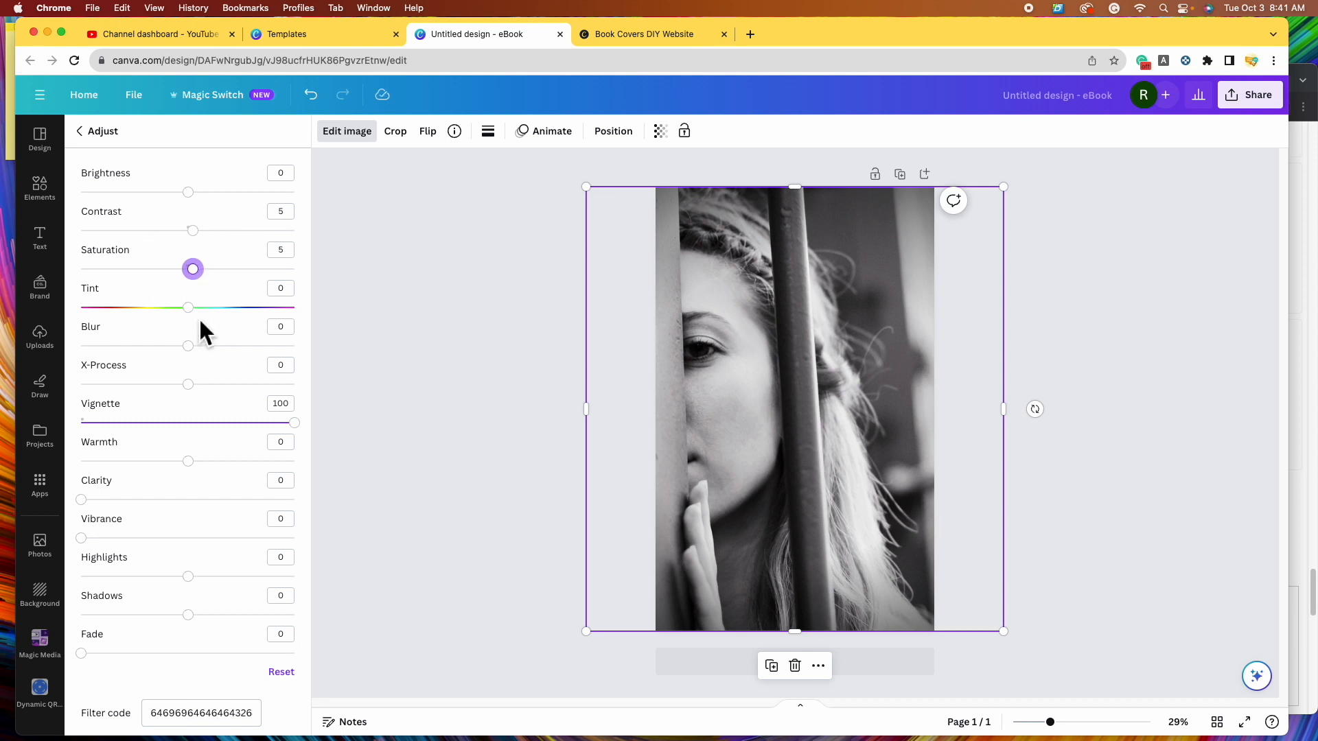
drag(81, 653, 92, 654)
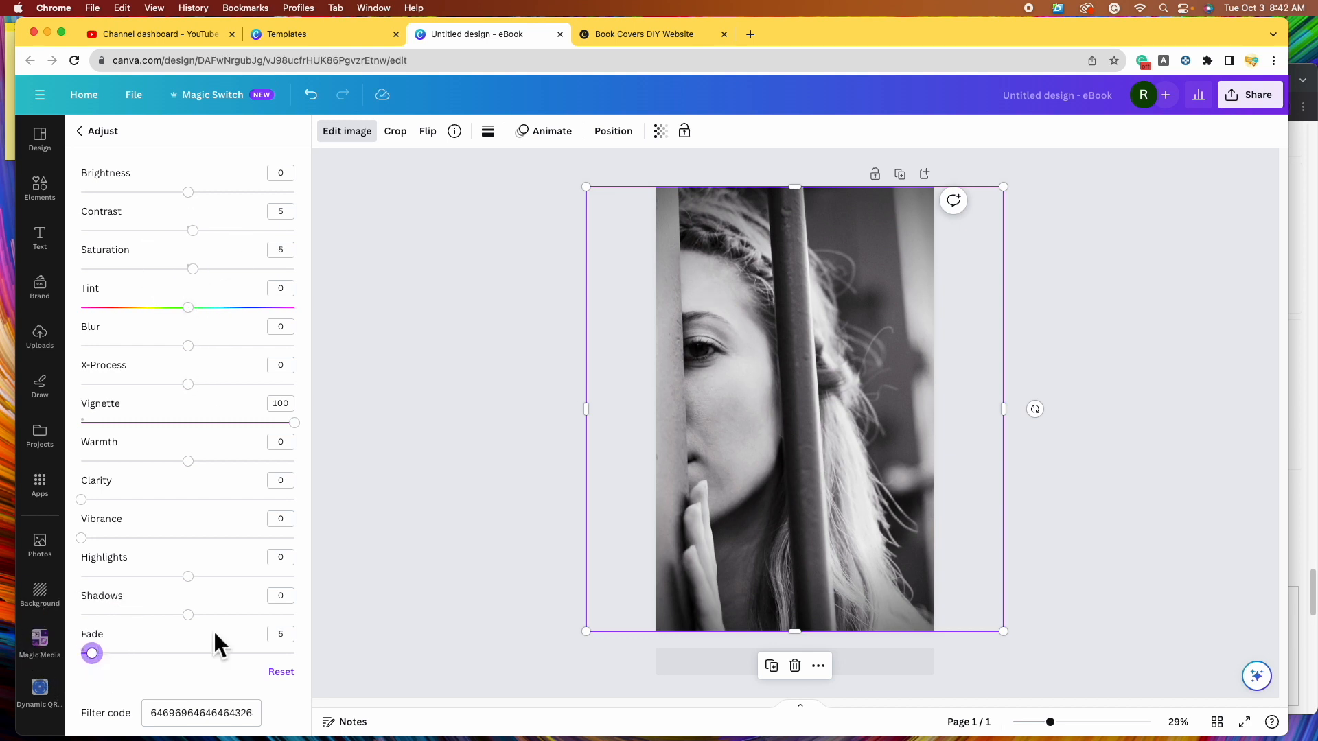
click(455, 427)
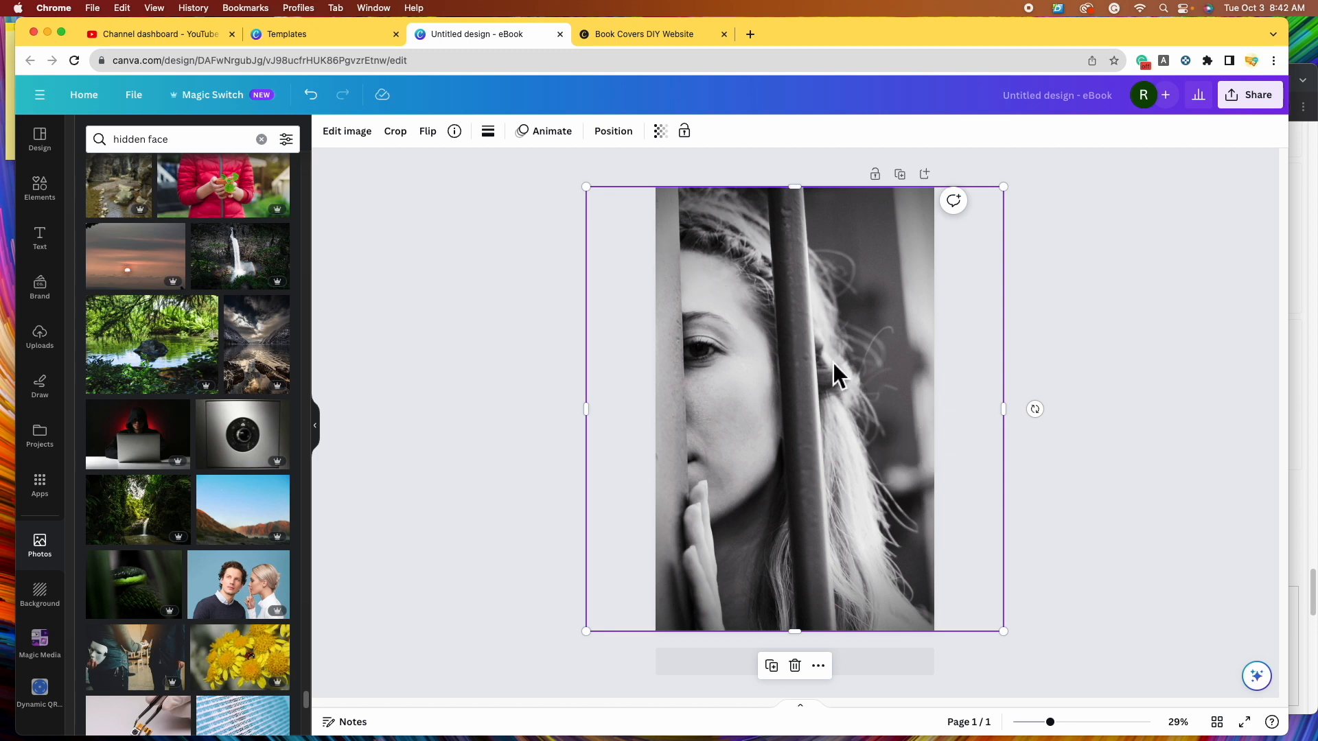
- Deselect the photo and browse the Text panel's font combinations
click(507, 361)
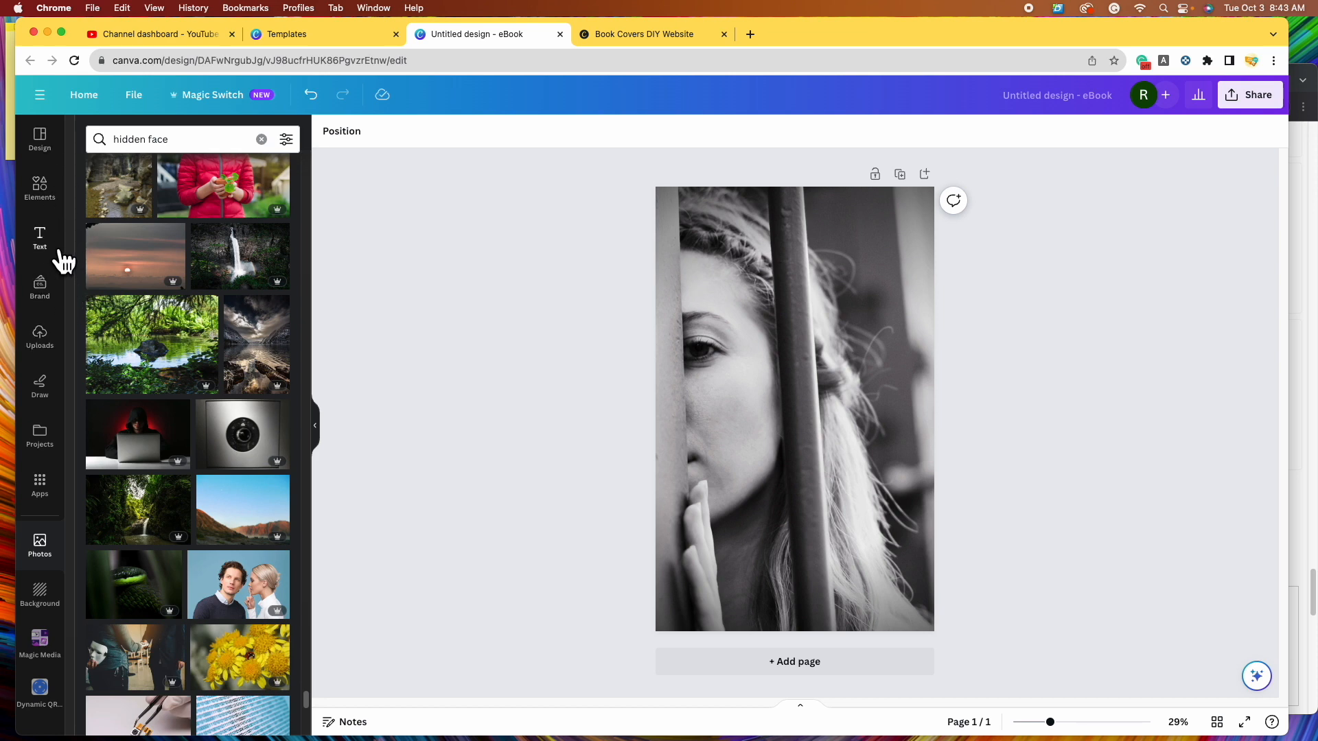
click(42, 244)
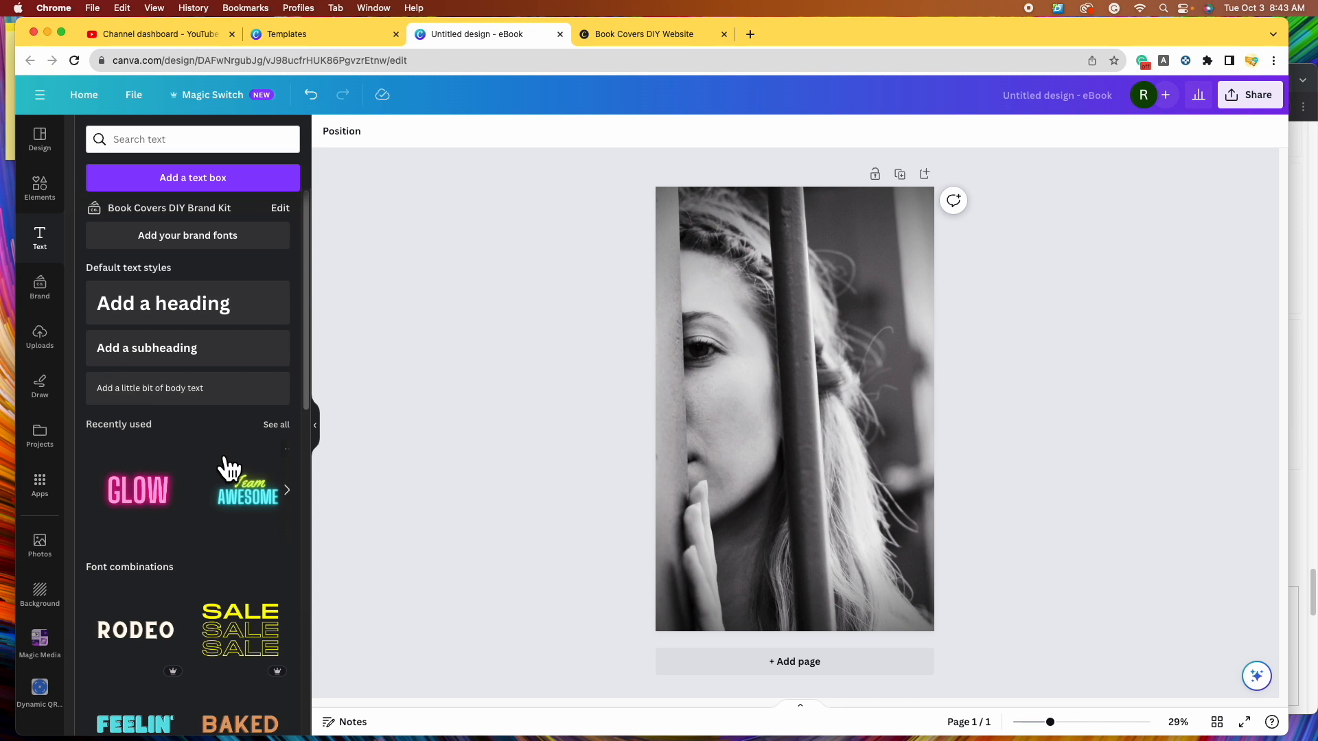
scroll(230, 471, down, 5)
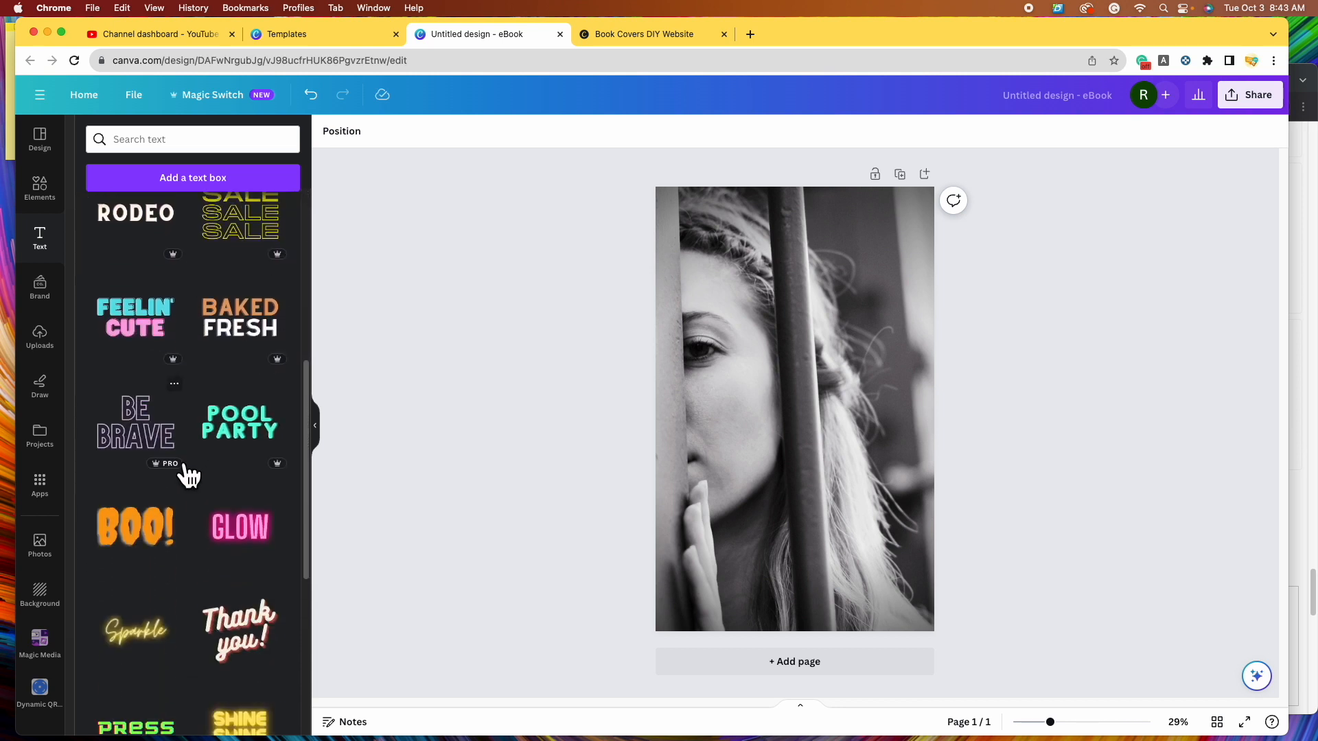
scroll(186, 473, down, 5)
scroll(189, 474, down, 6)
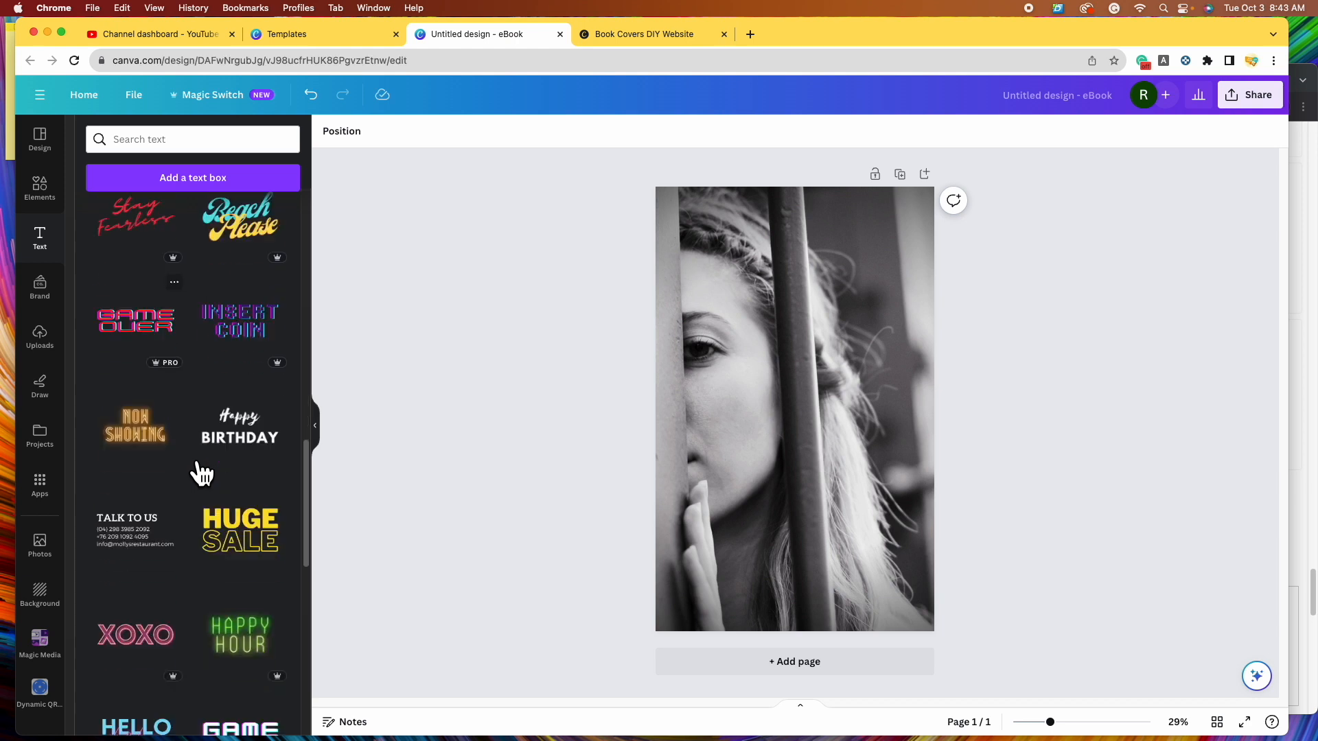
scroll(186, 464, down, 6)
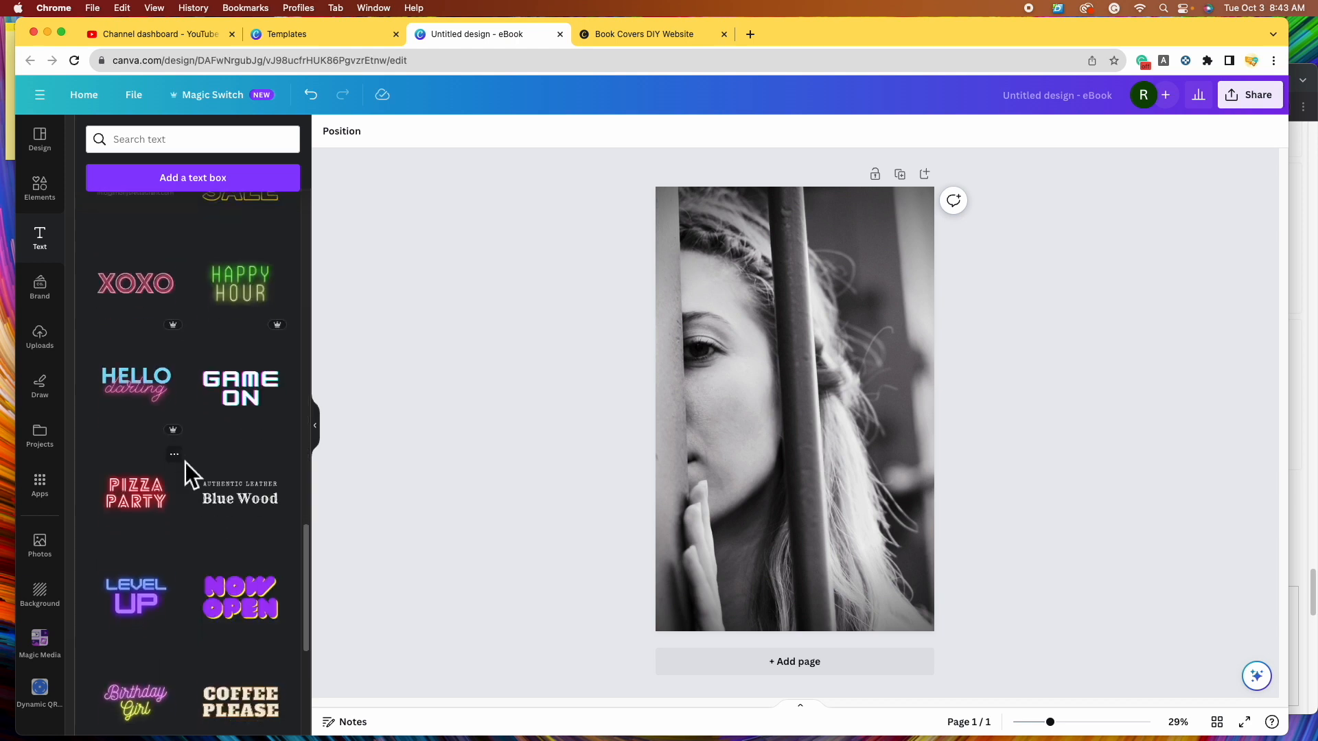
scroll(195, 470, down, 5)
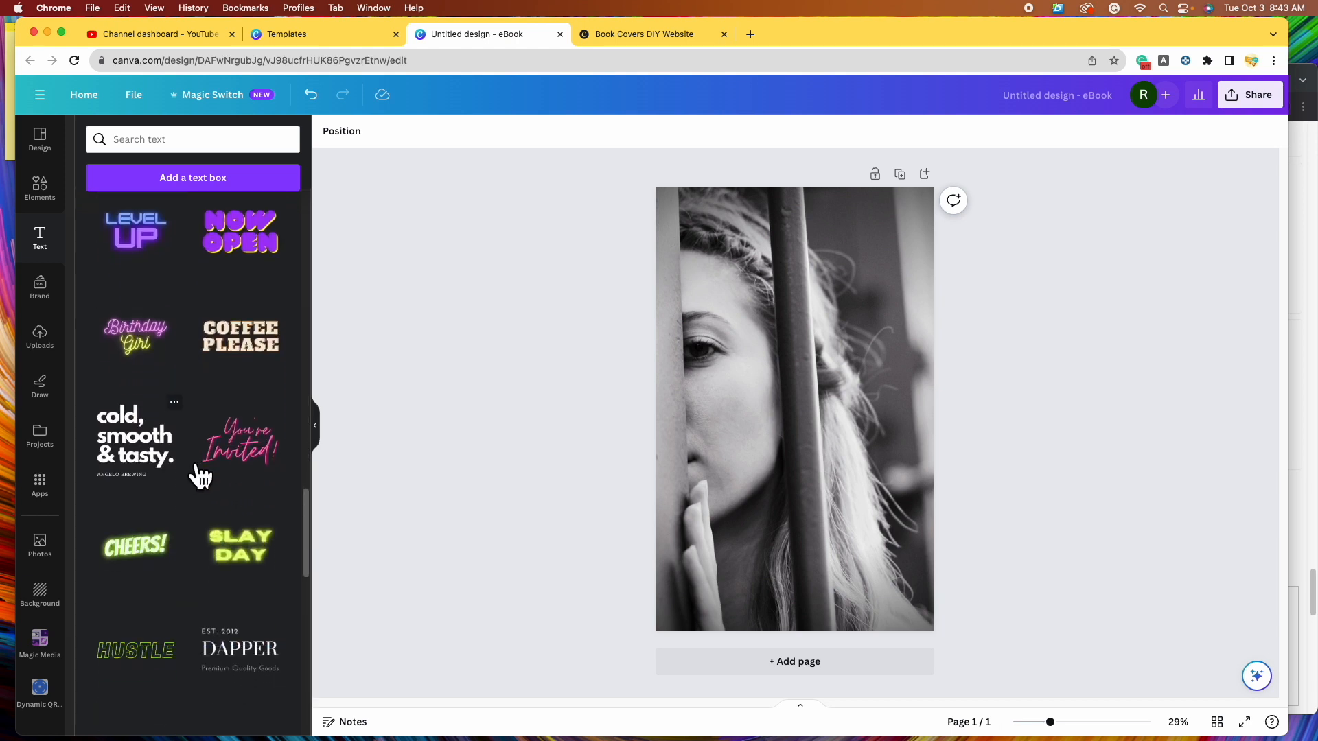
scroll(189, 455, down, 6)
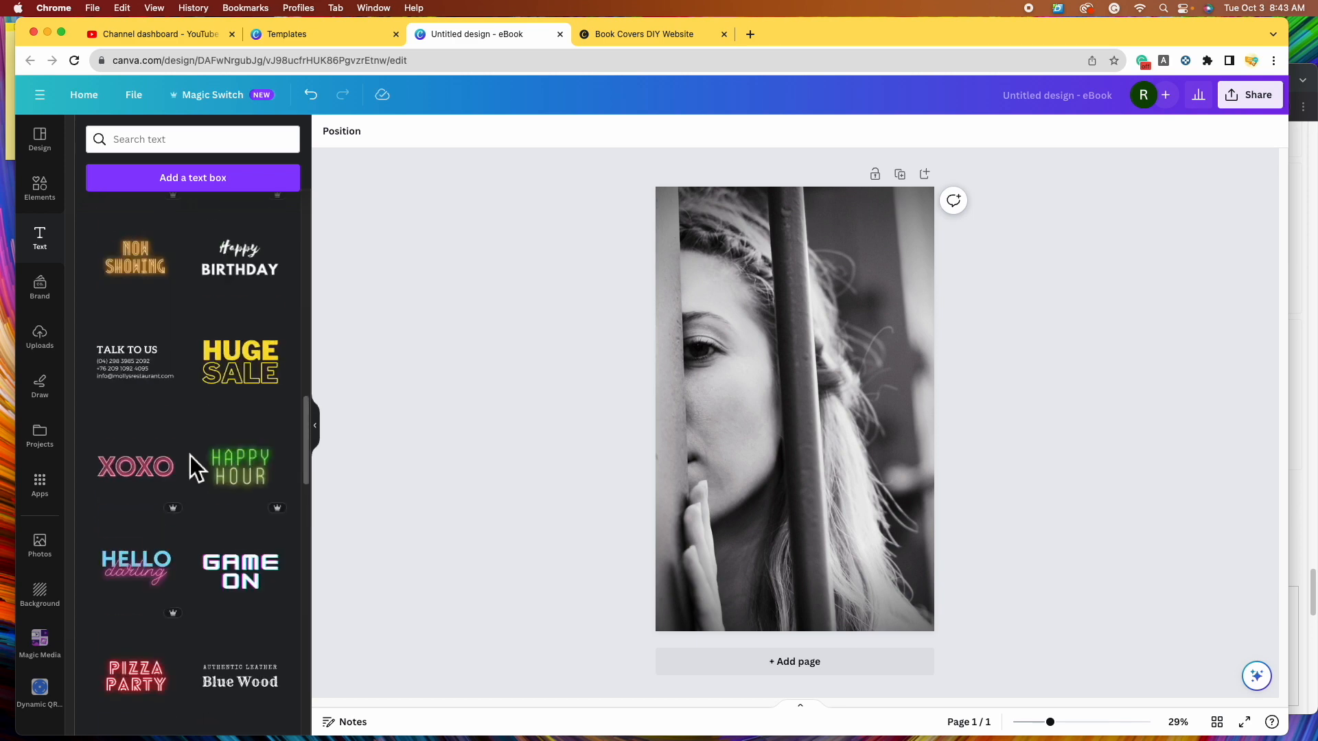
scroll(191, 456, up, 15)
- Add a heading text box that reads 'GIRL' in capitals
click(178, 319)
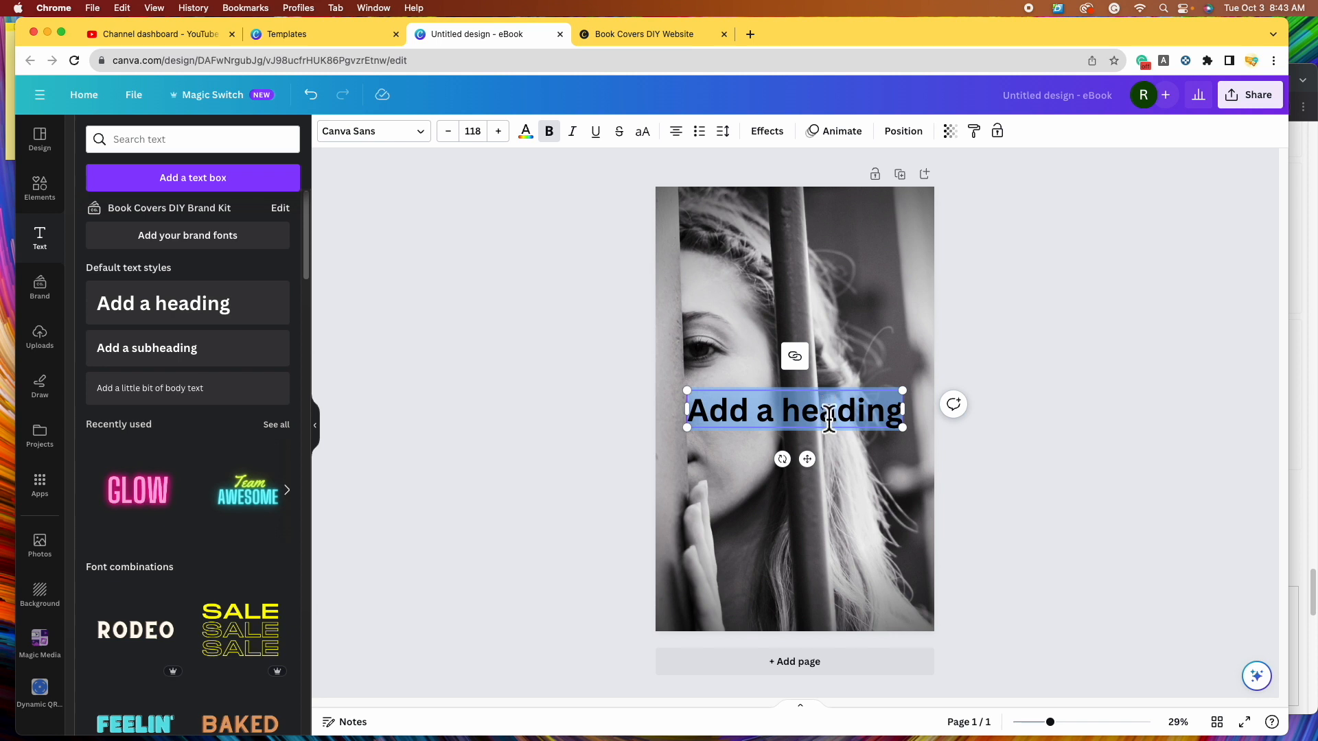
text(The)
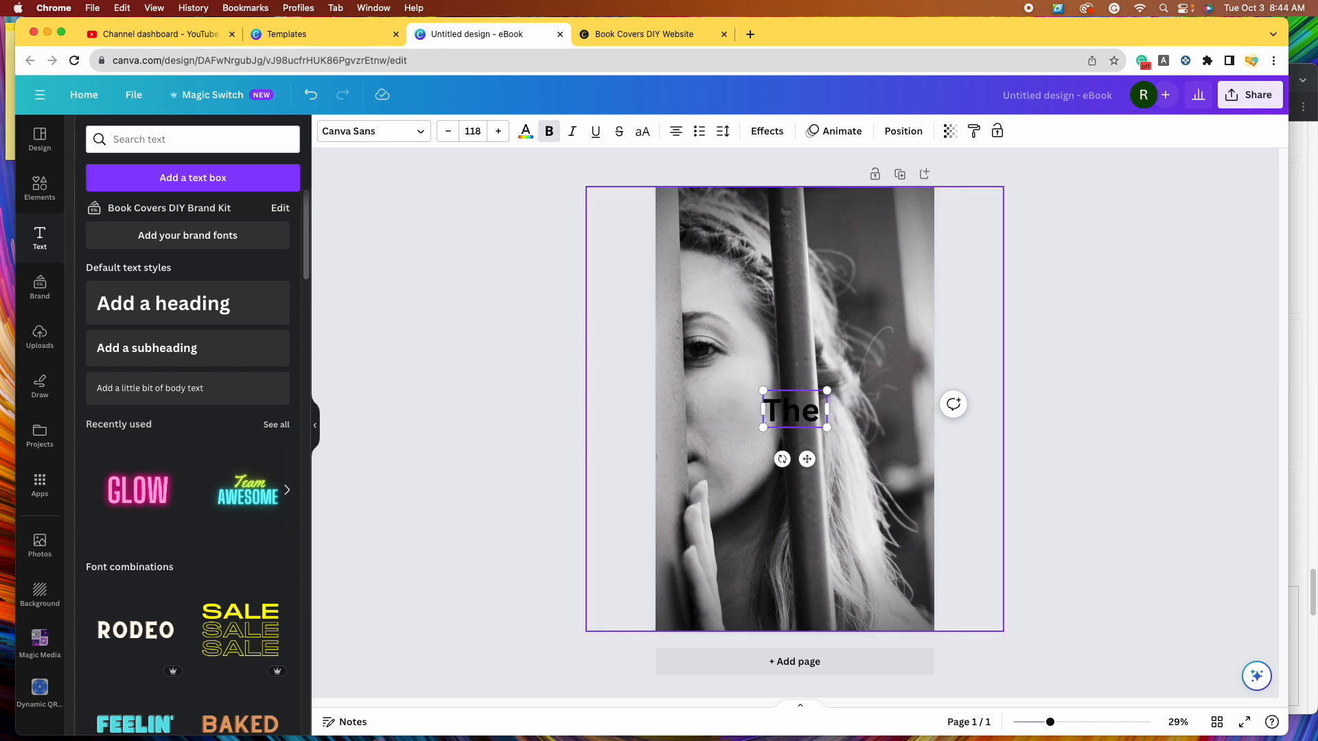
key(BackSpace)
key(BackSpace)
key(BackSpace)
text(Girl)
key(BackSpace)
key(BackSpace)
key(BackSpace)
key(BackSpace)
text(GIRL)
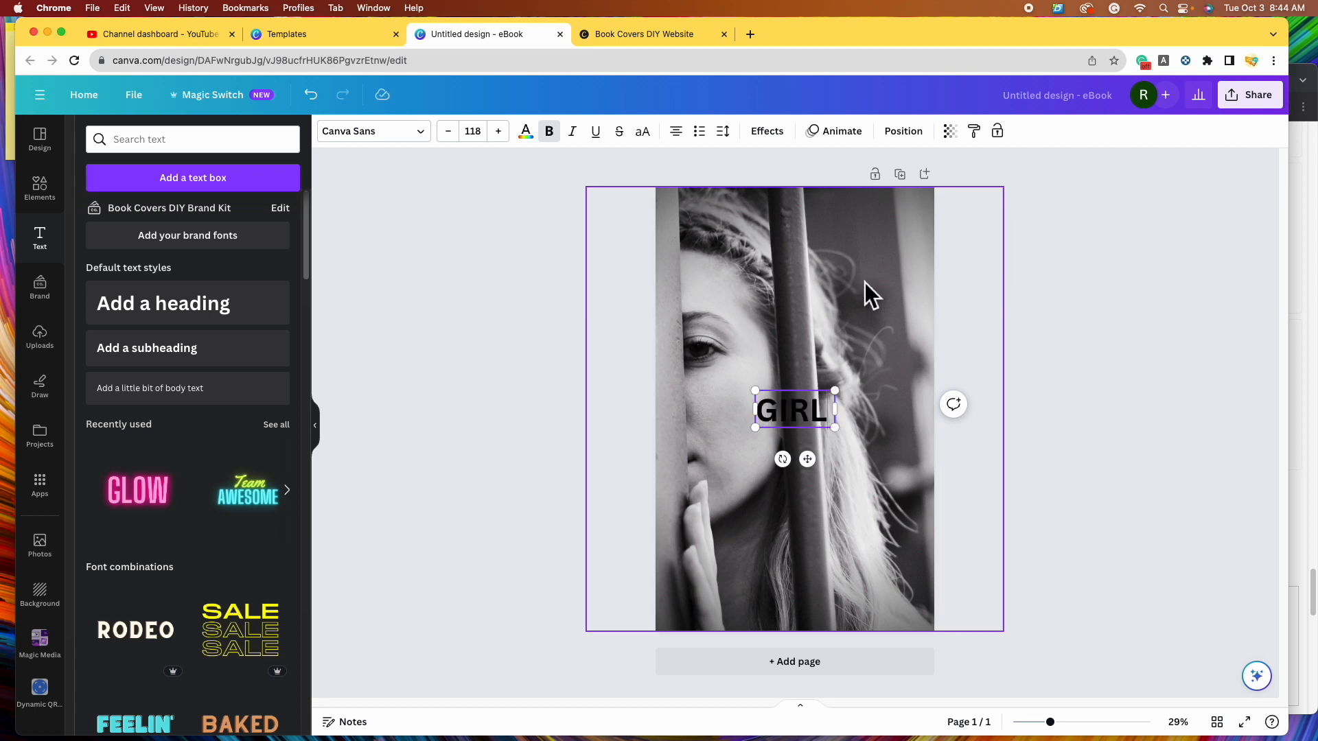
click(1112, 376)
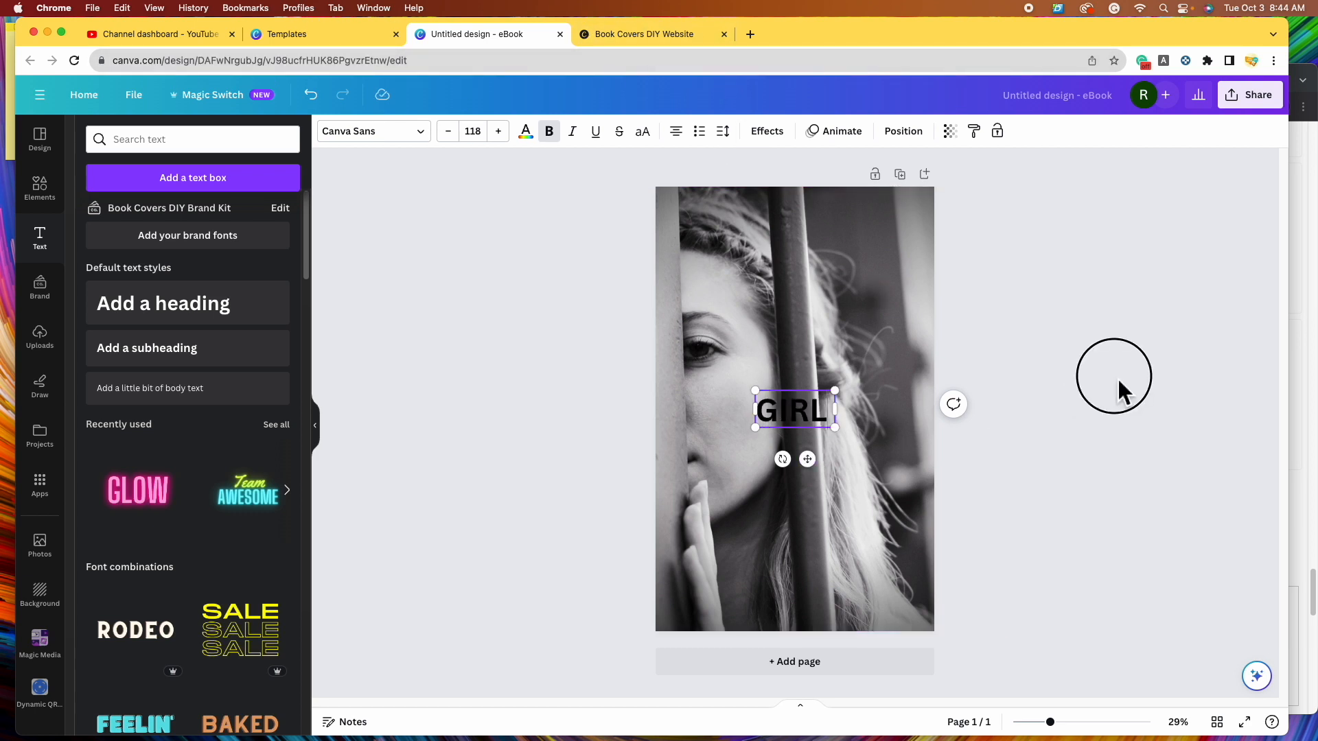
- Move the GIRL heading up to the top right of the cover
drag(806, 411, 864, 284)
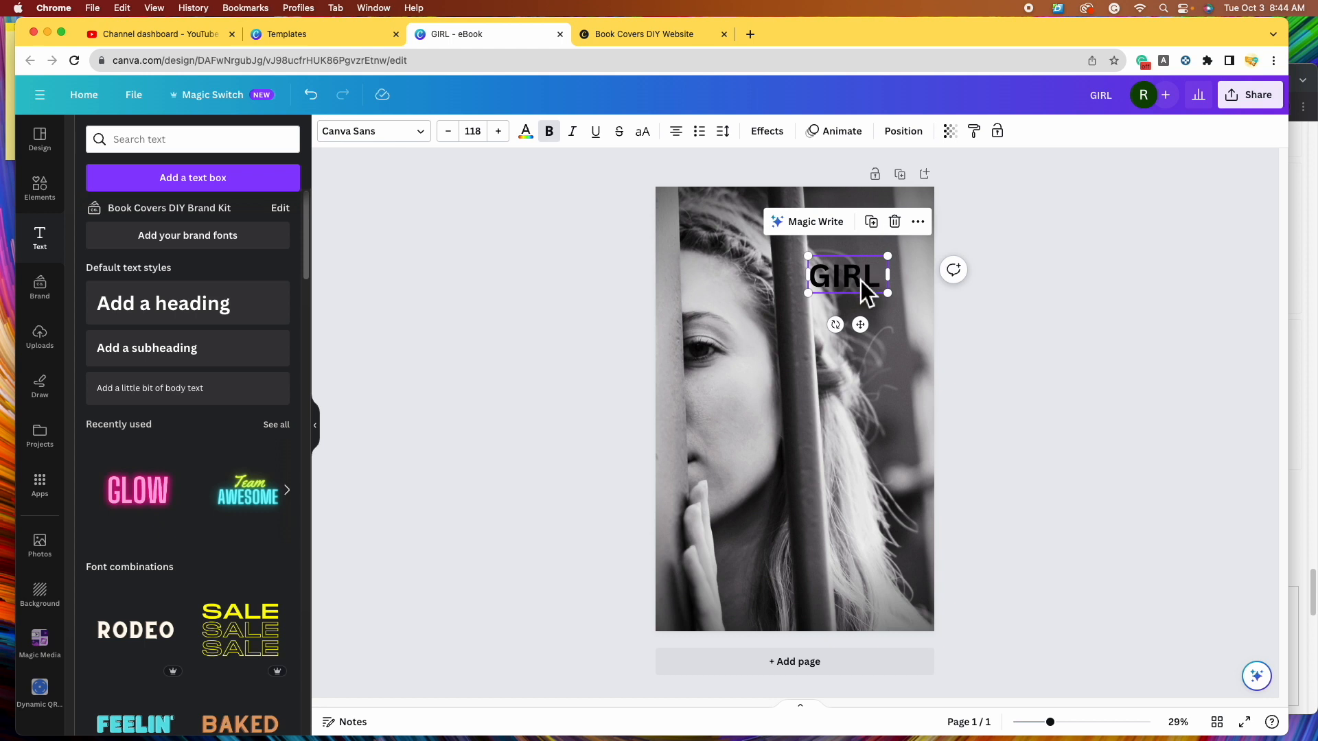
drag(863, 285, 876, 293)
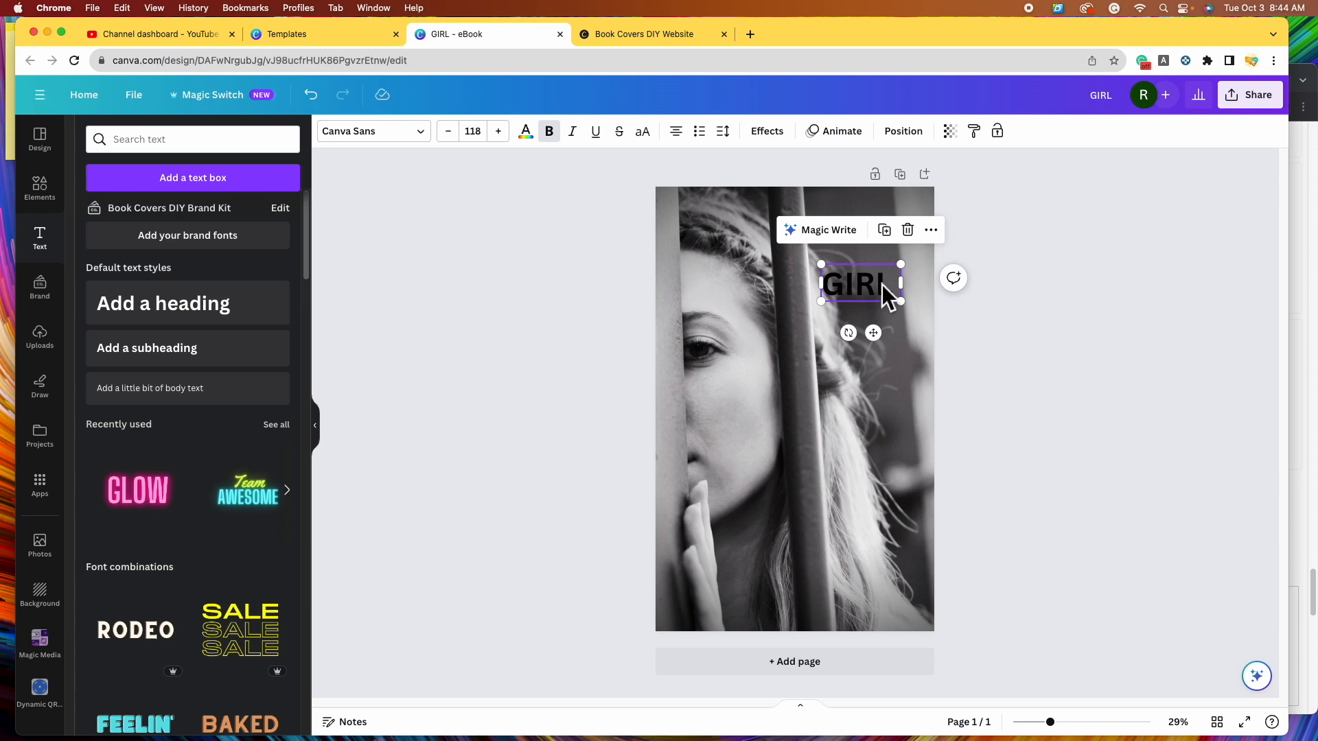
drag(874, 298, 887, 295)
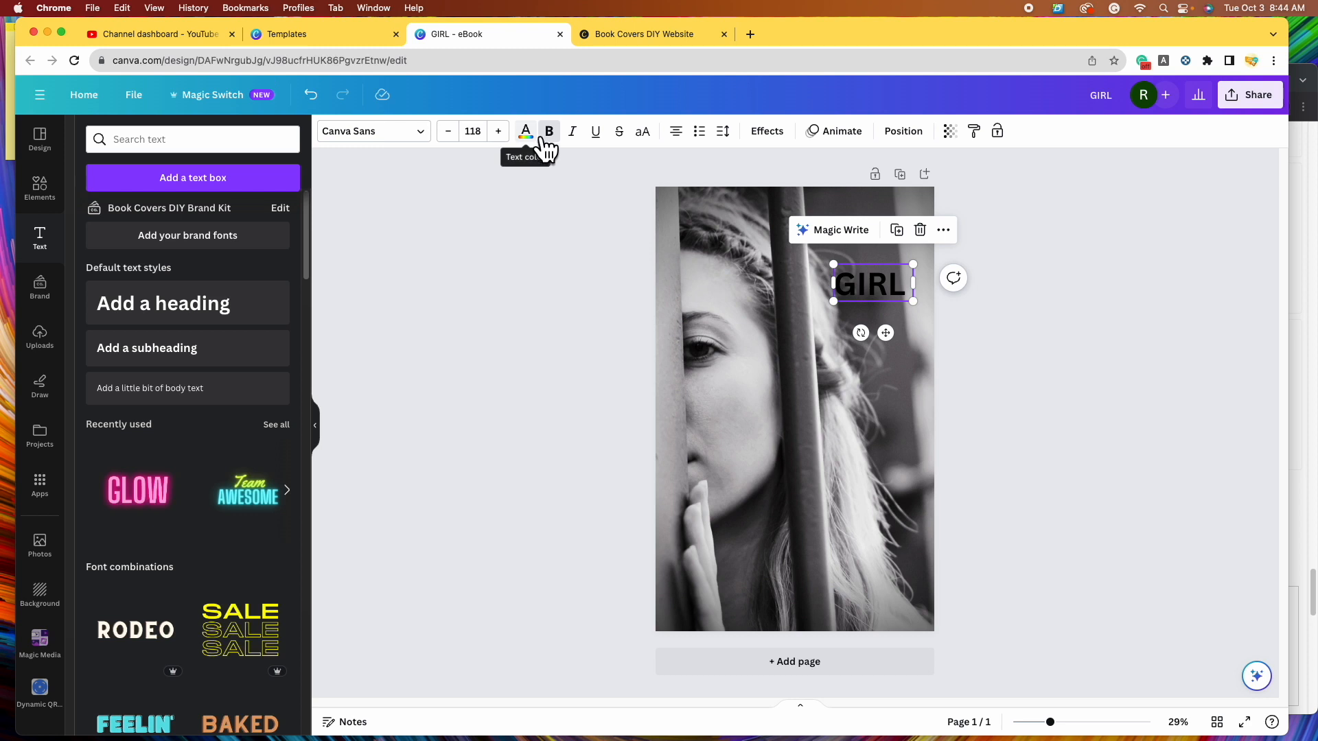
click(543, 140)
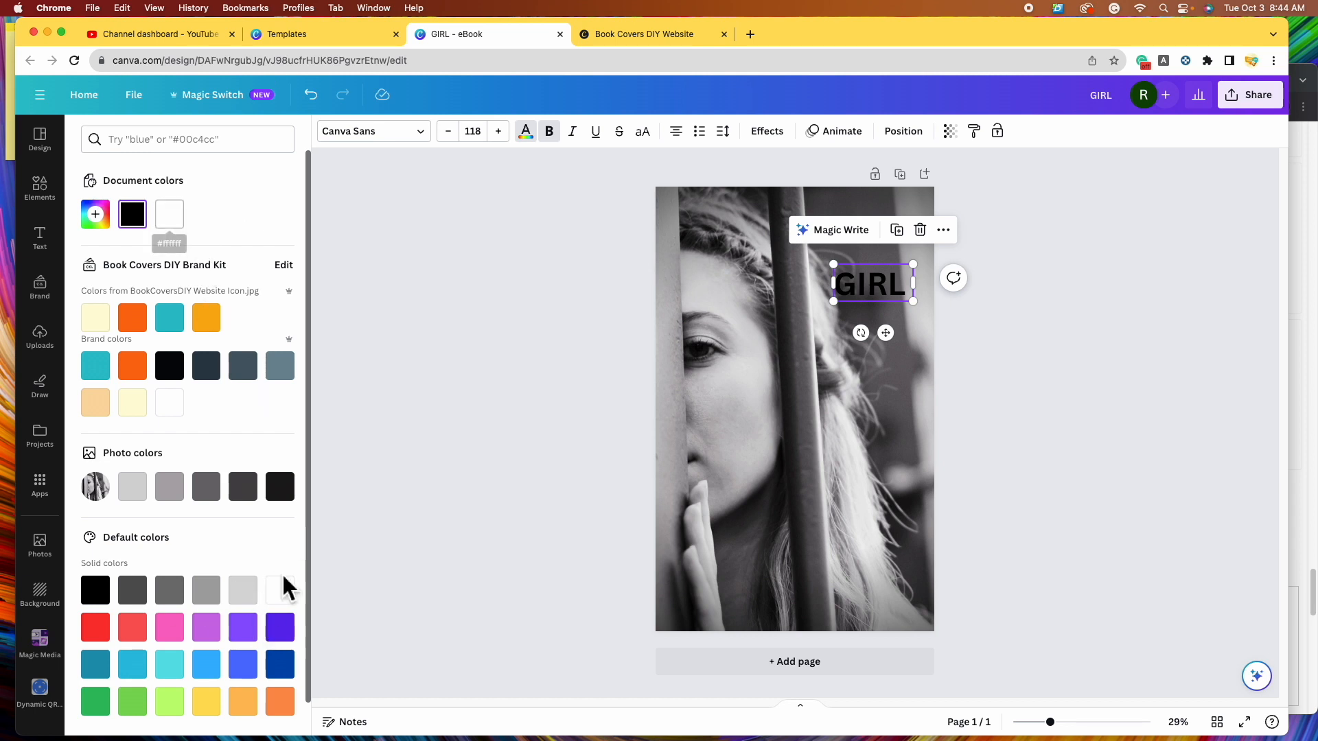
- Try light, mid and dark grey photo colours on GIRL, settling on white
click(180, 218)
scroll(198, 618, down, 1)
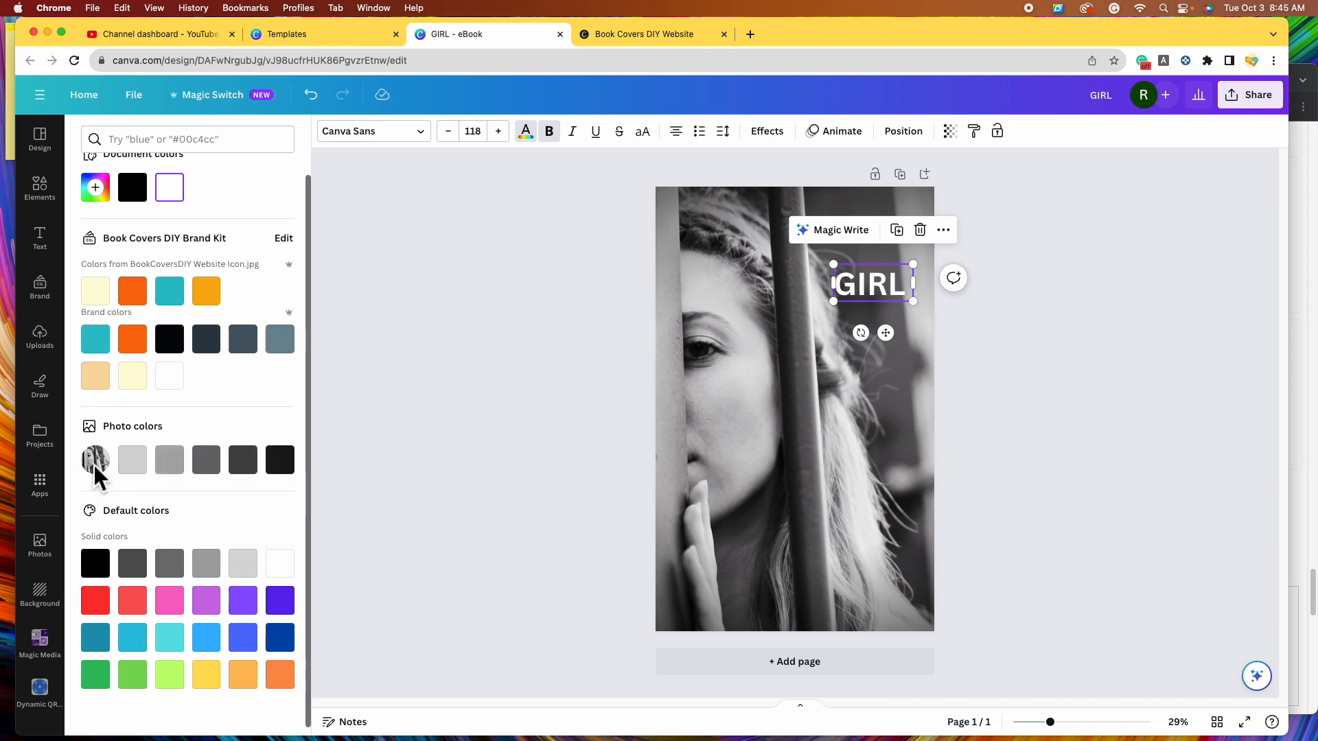
click(138, 467)
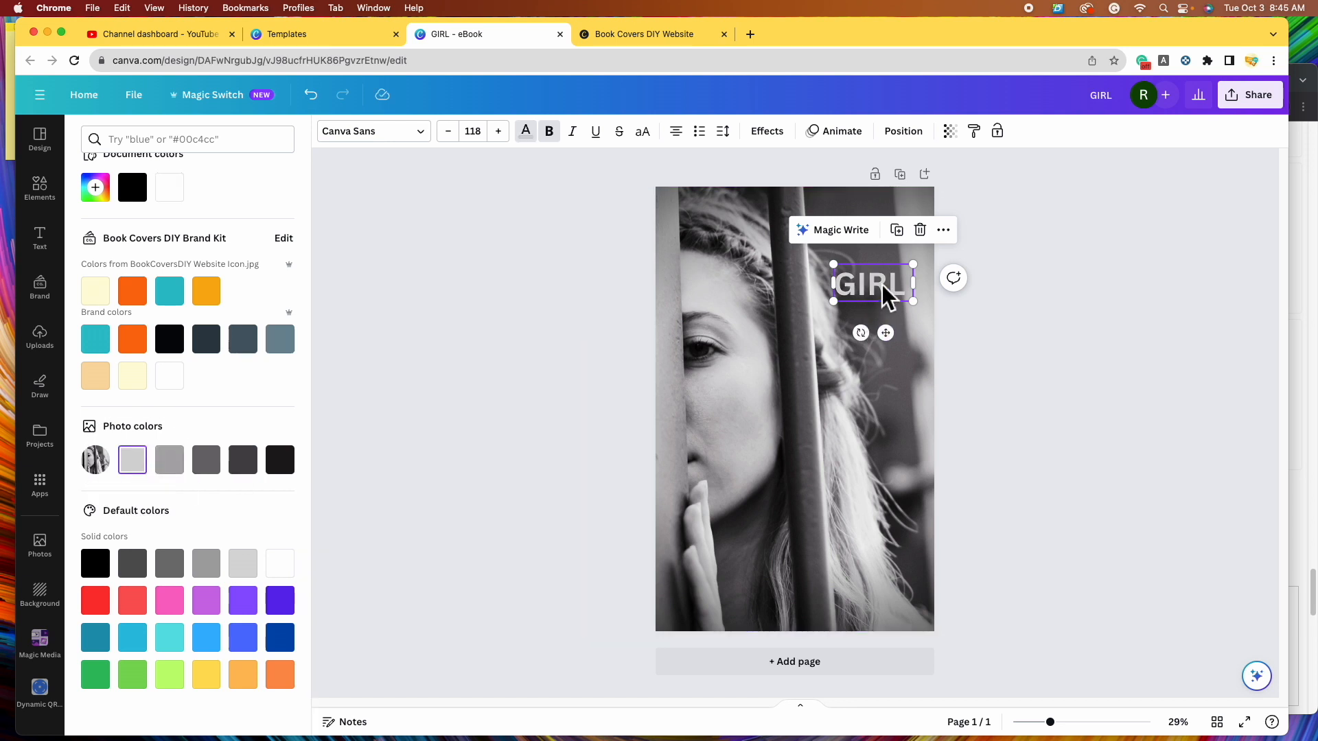
click(175, 470)
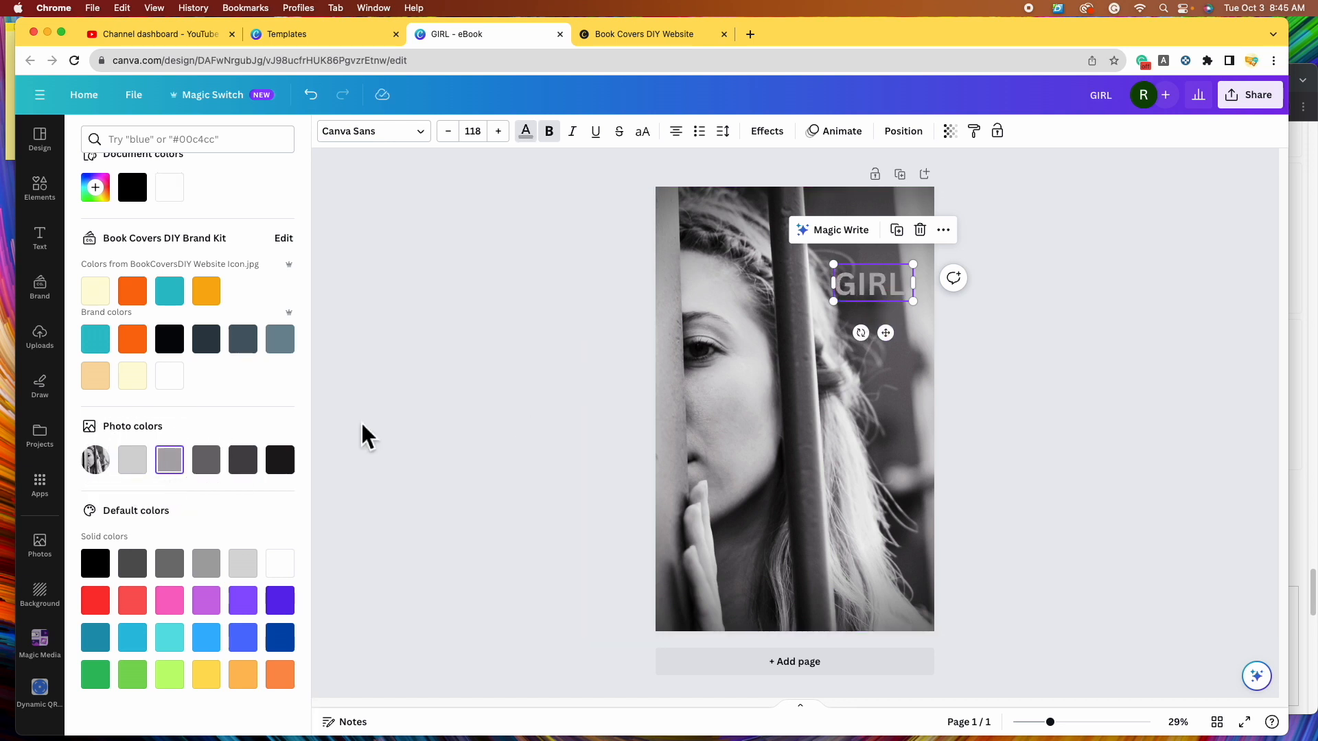
click(209, 467)
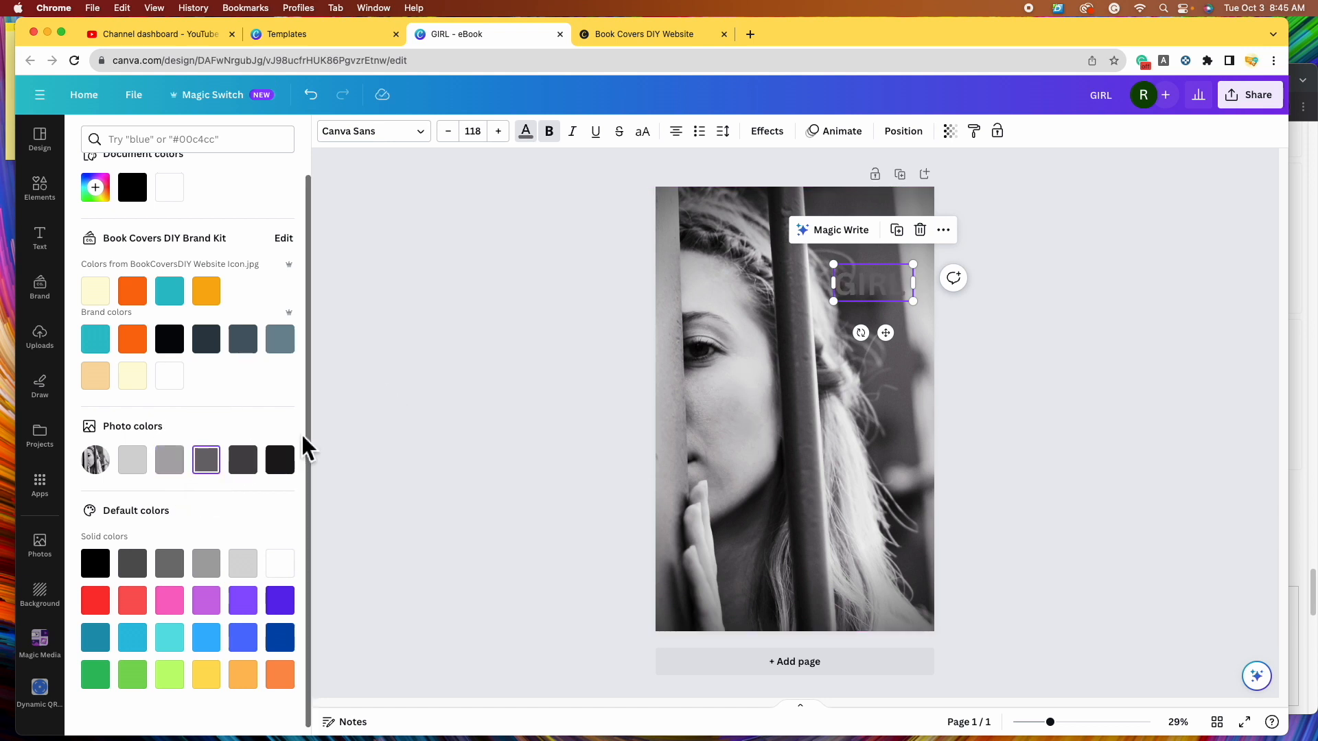
click(134, 464)
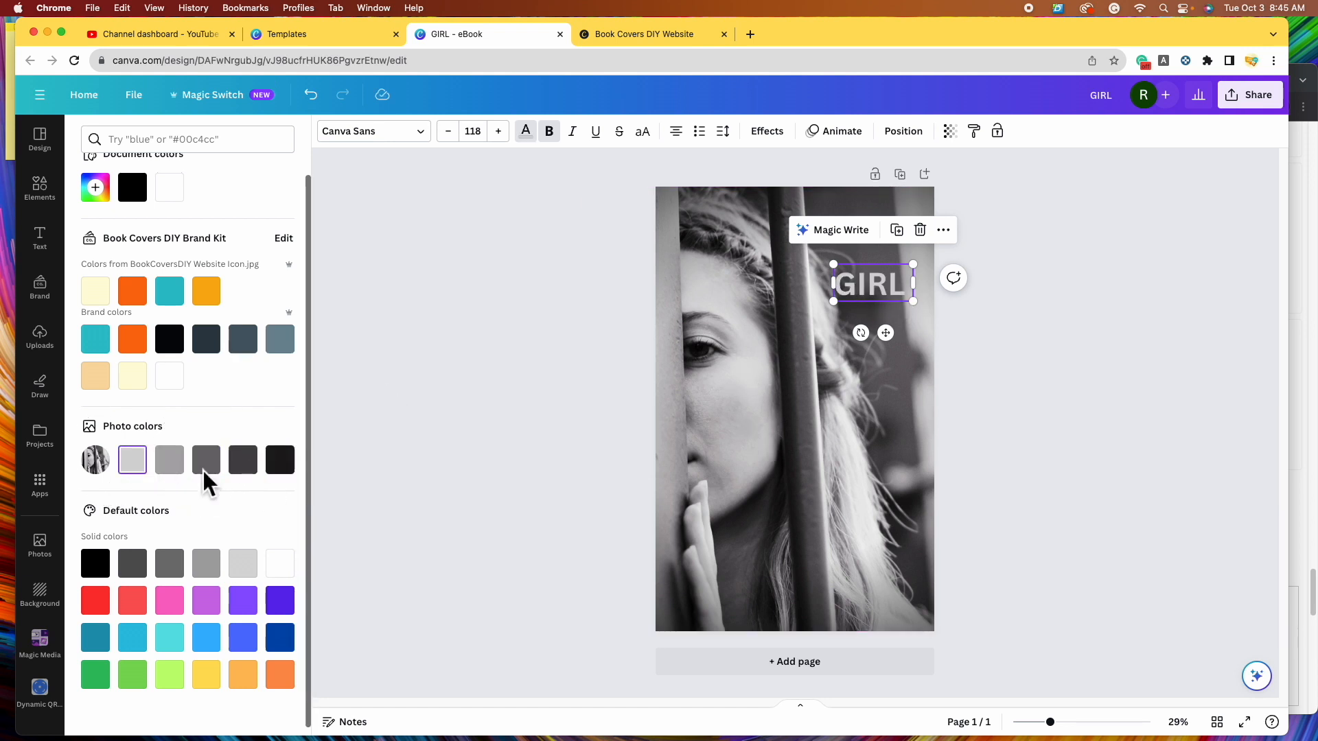
click(286, 572)
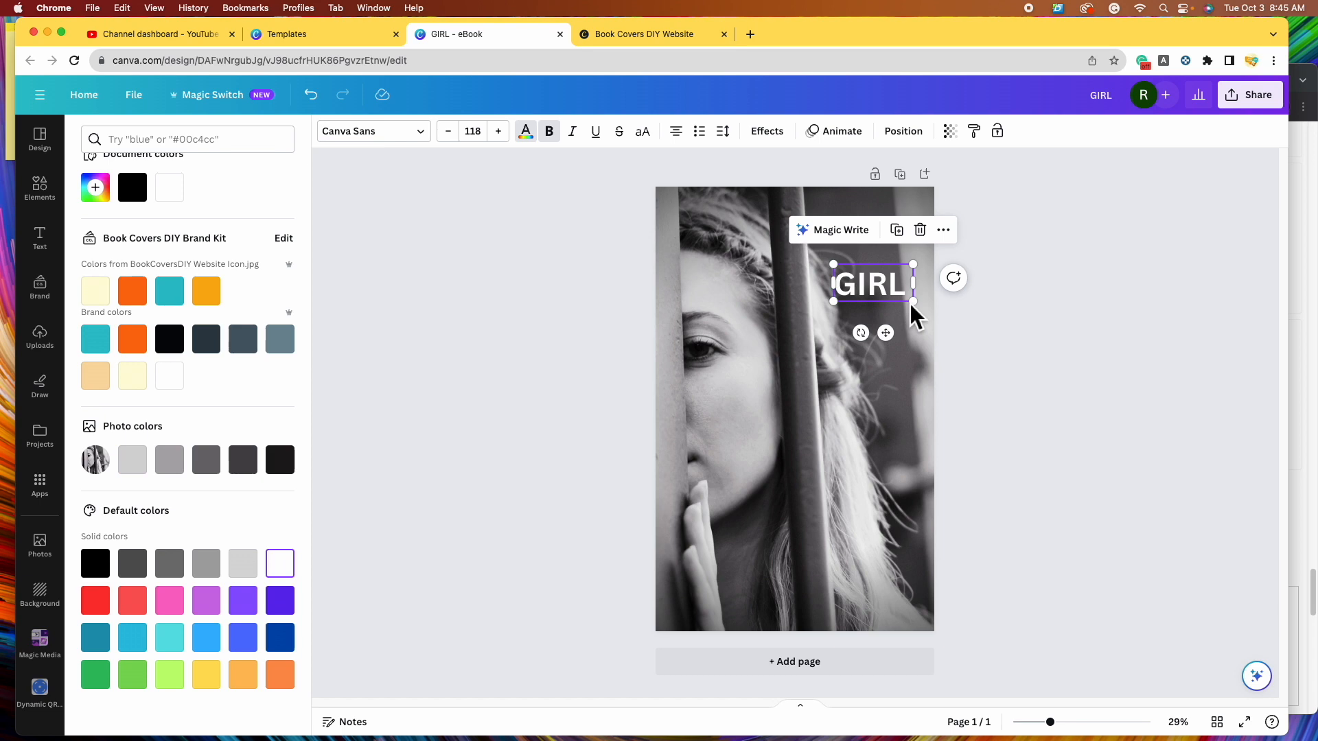
click(1155, 426)
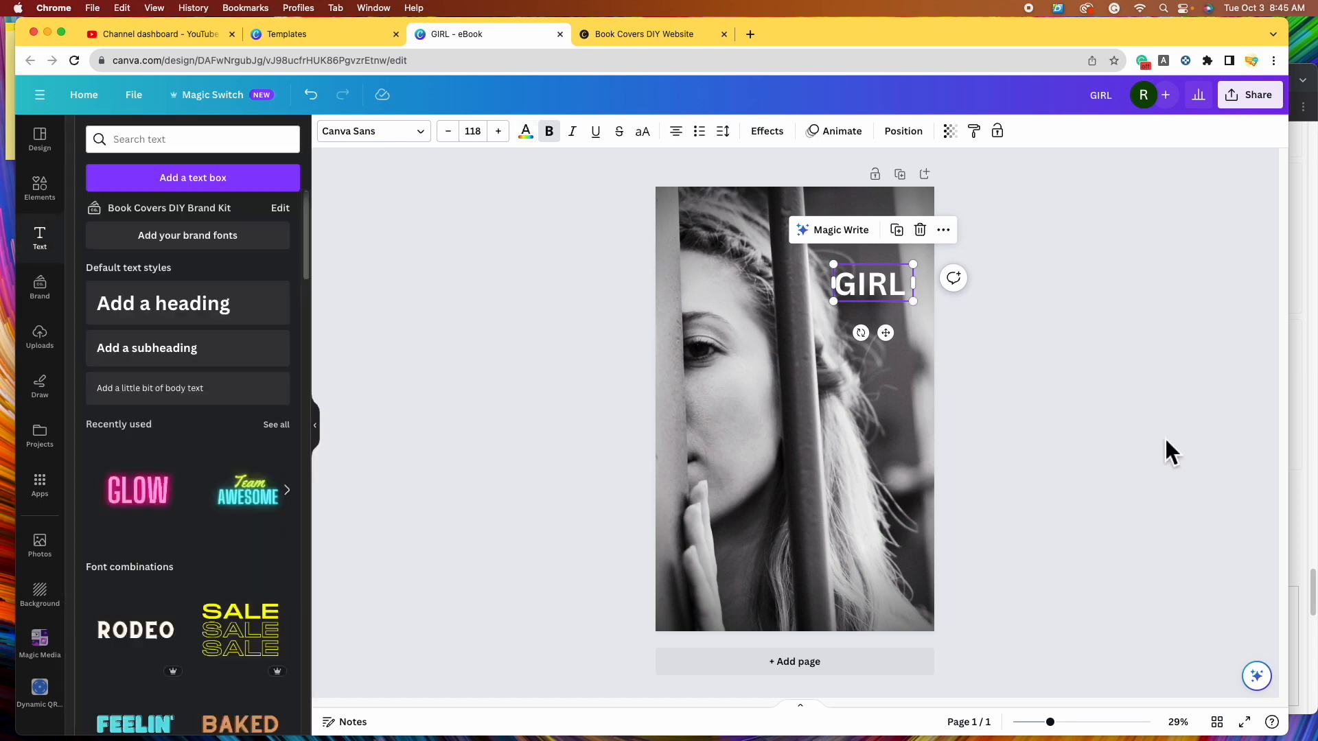
- Scroll through Amazon's psychological thriller book covers for design ideas
click(1307, 406)
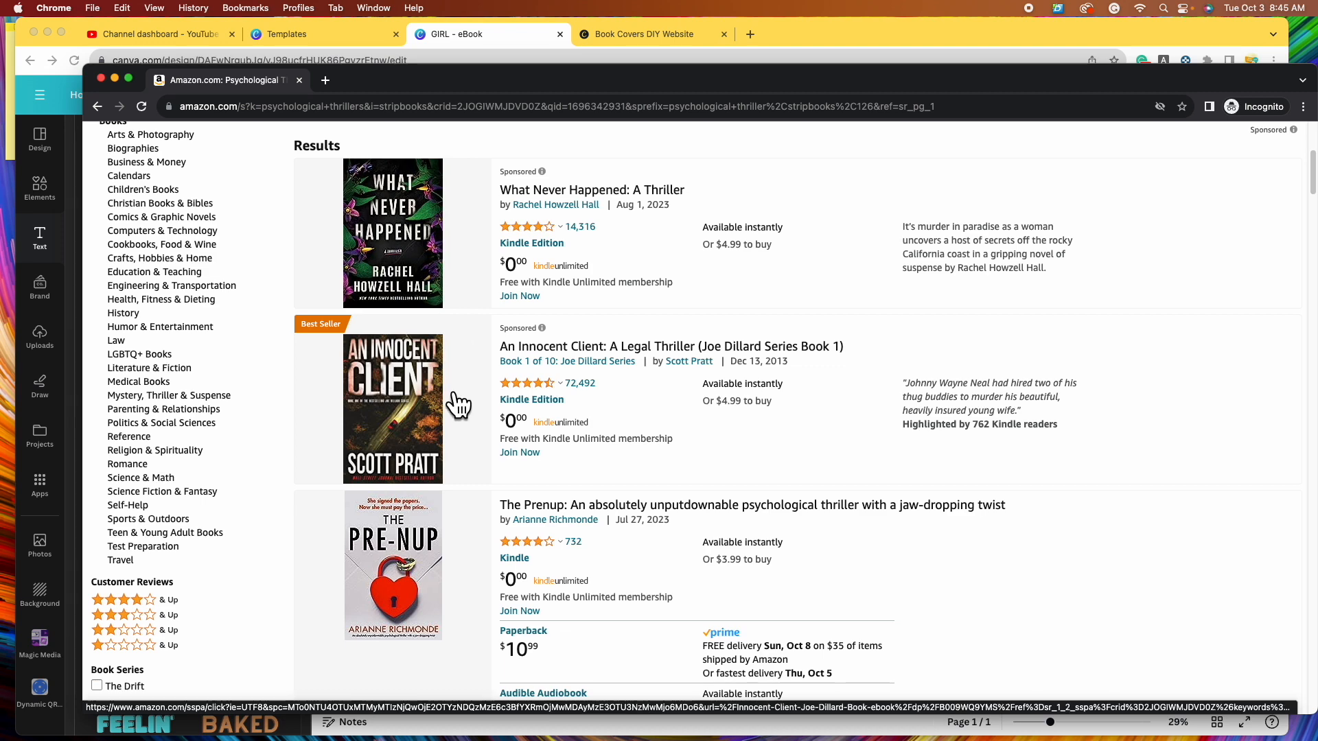
scroll(454, 398, down, 1)
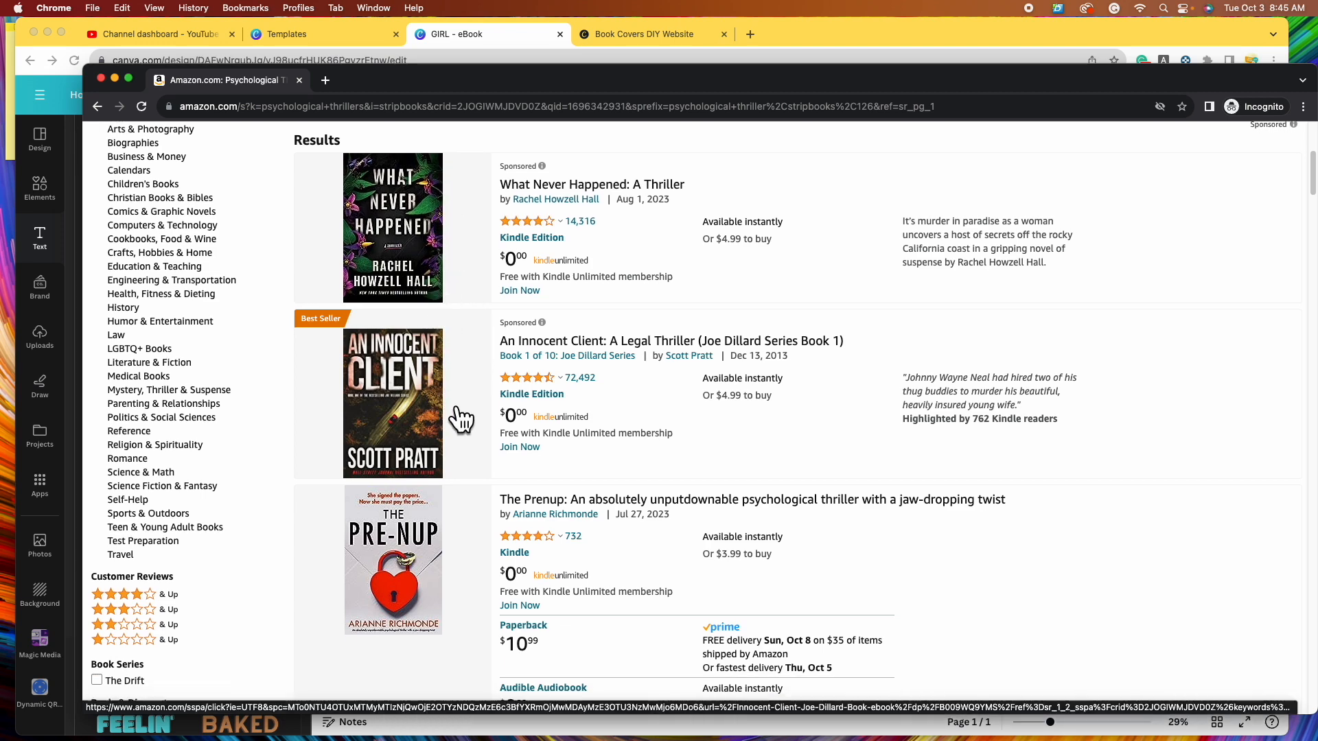
scroll(453, 420, down, 5)
scroll(438, 420, down, 20)
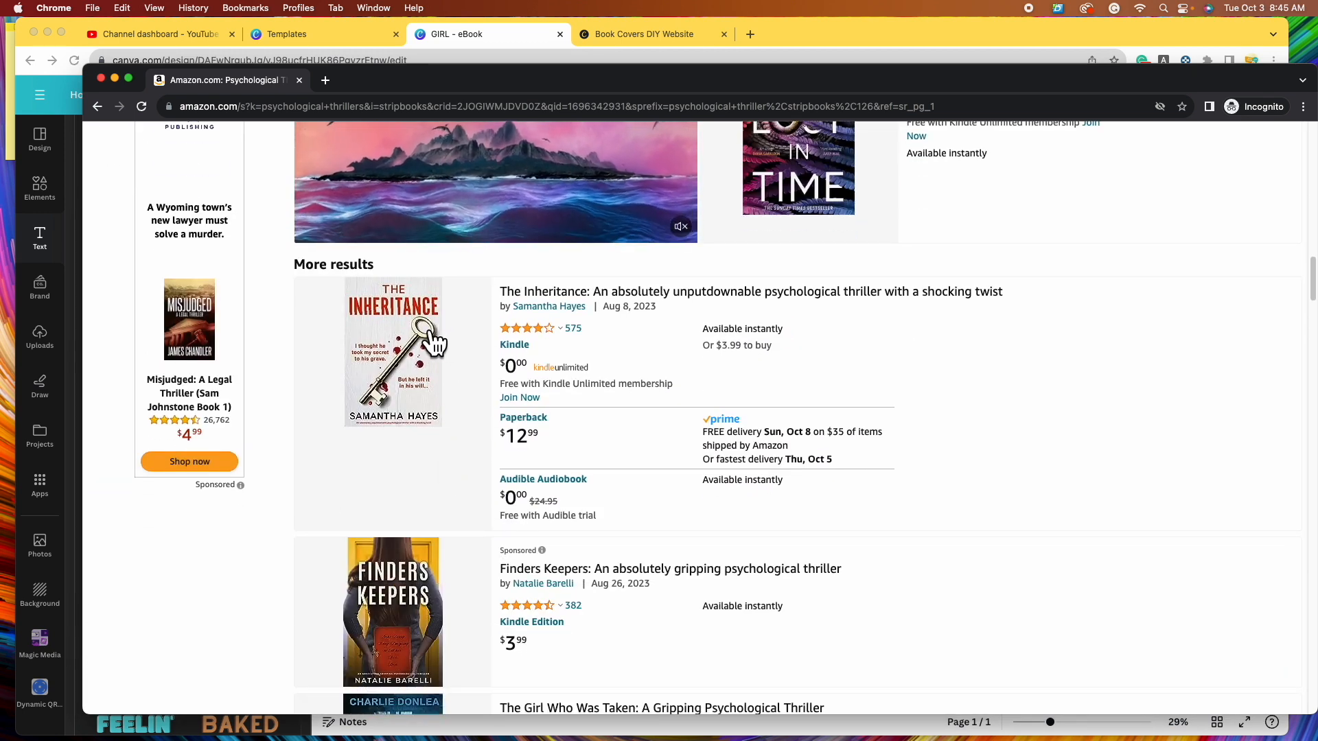
scroll(456, 485, down, 4)
scroll(467, 509, down, 20)
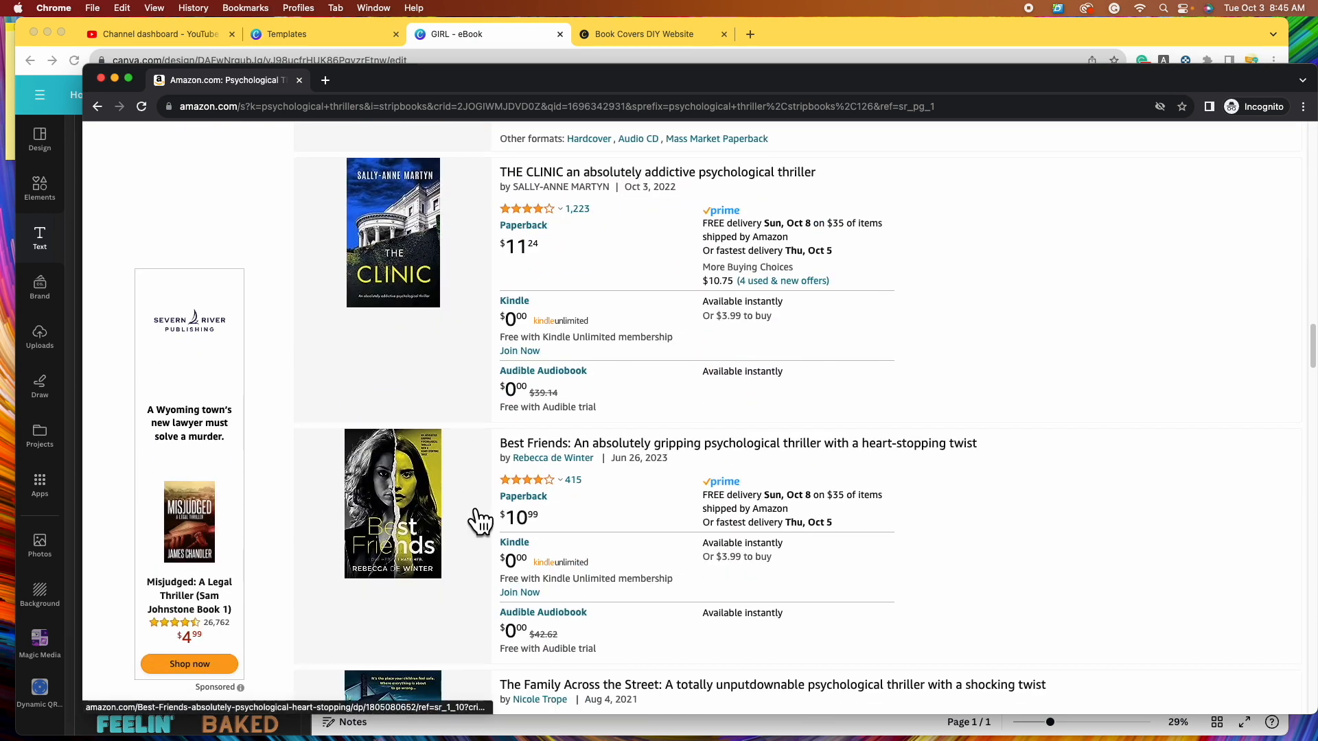
scroll(479, 522, down, 12)
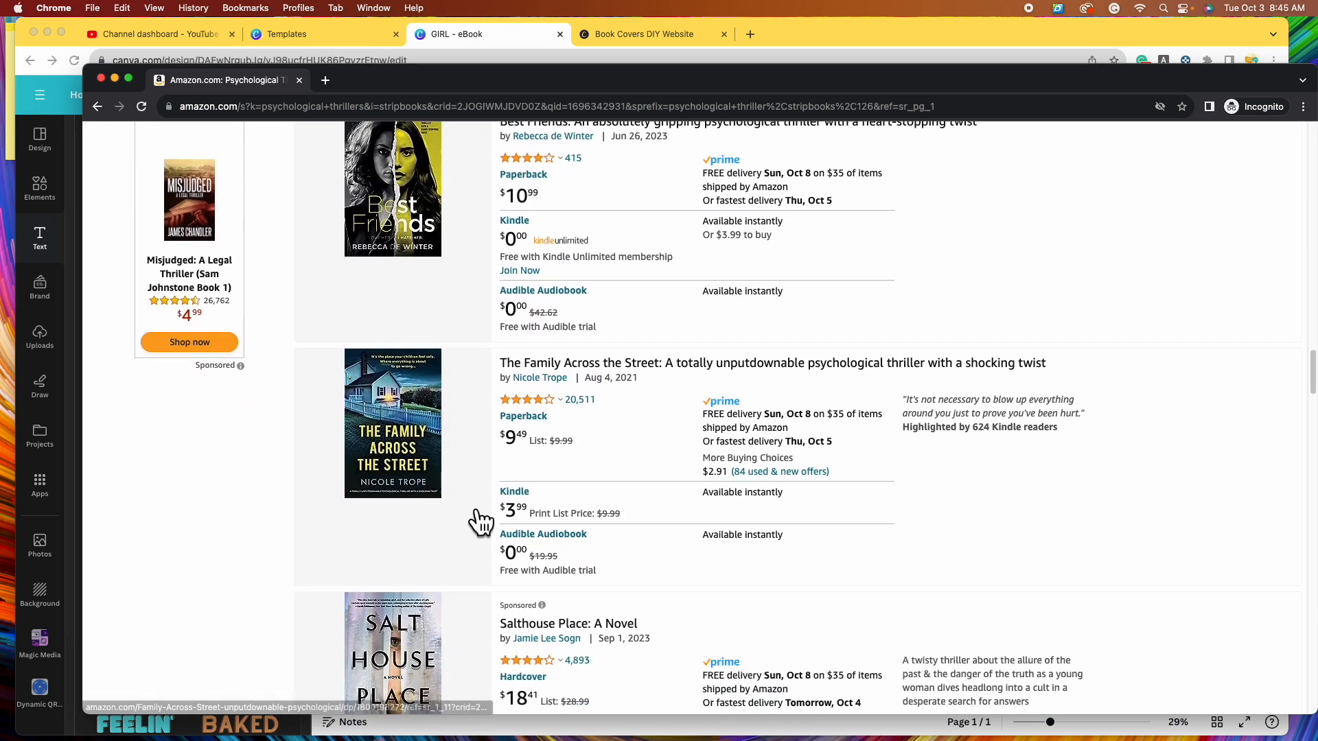
scroll(465, 502, down, 8)
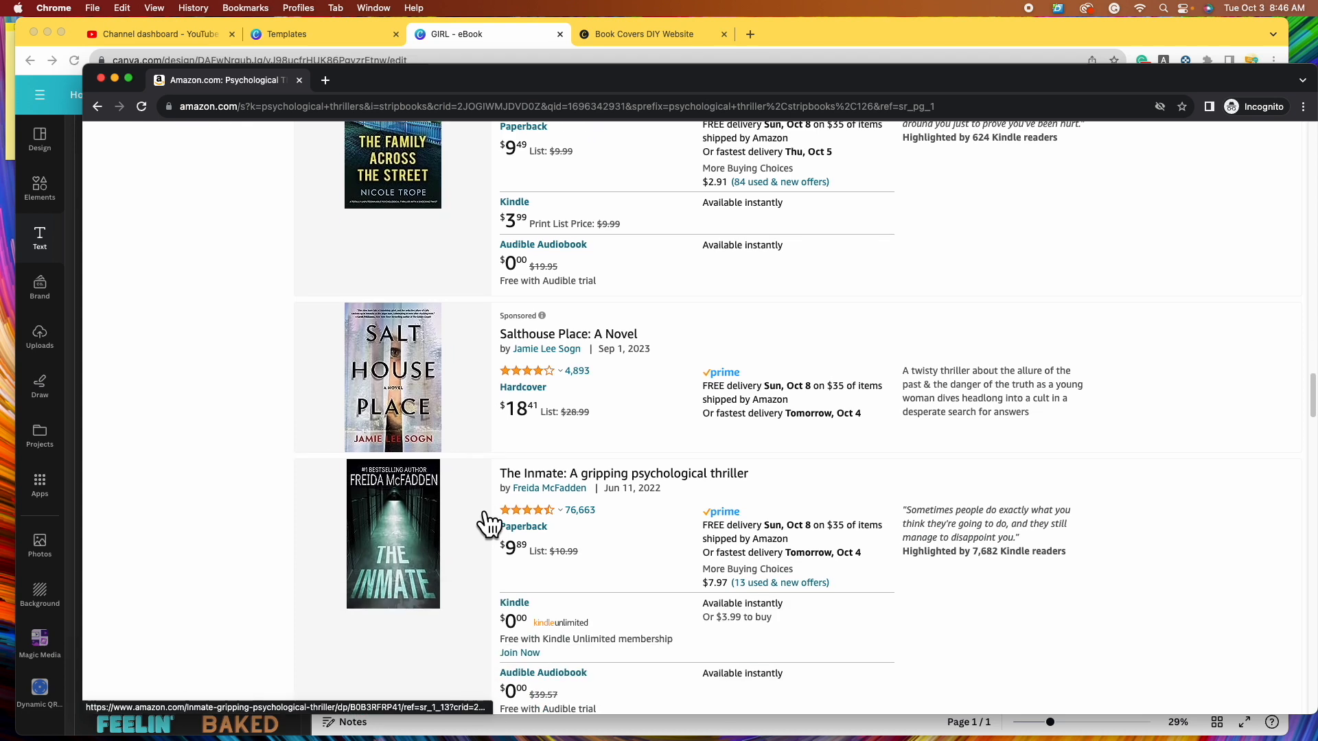
scroll(466, 484, down, 14)
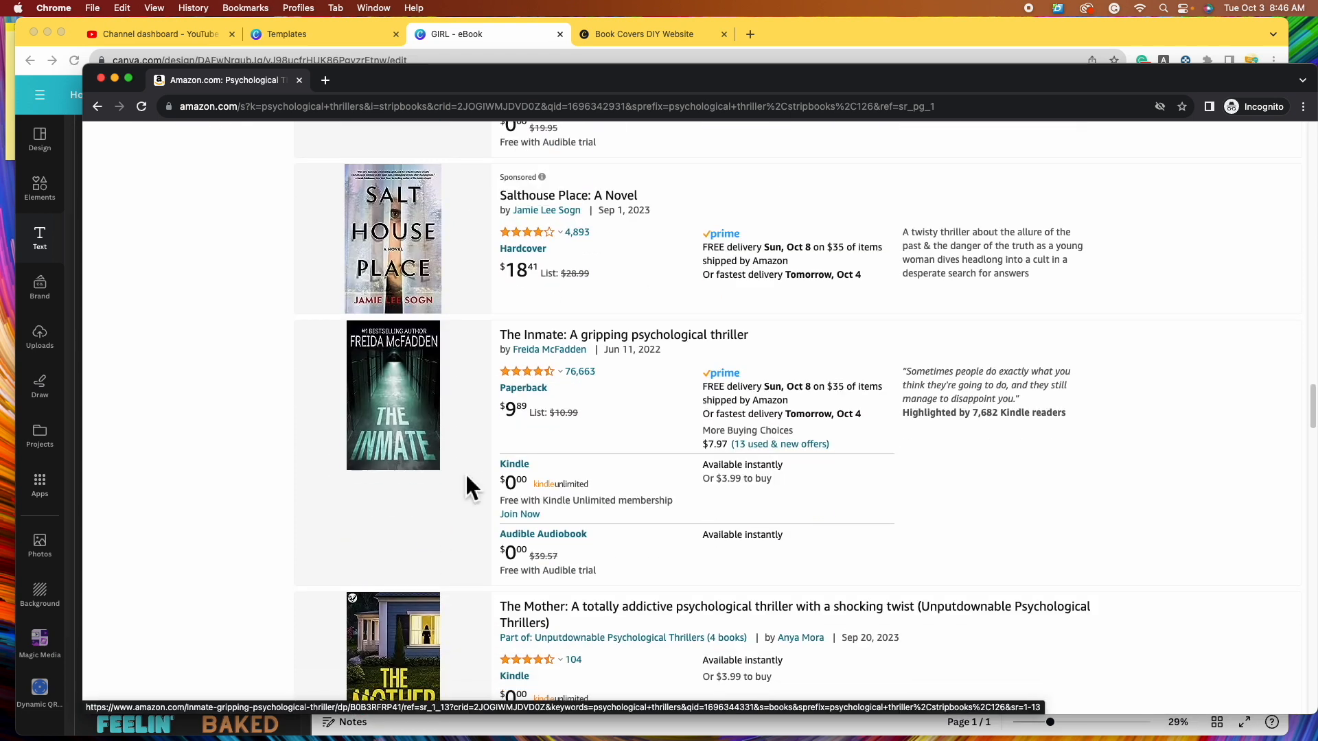
scroll(480, 480, down, 9)
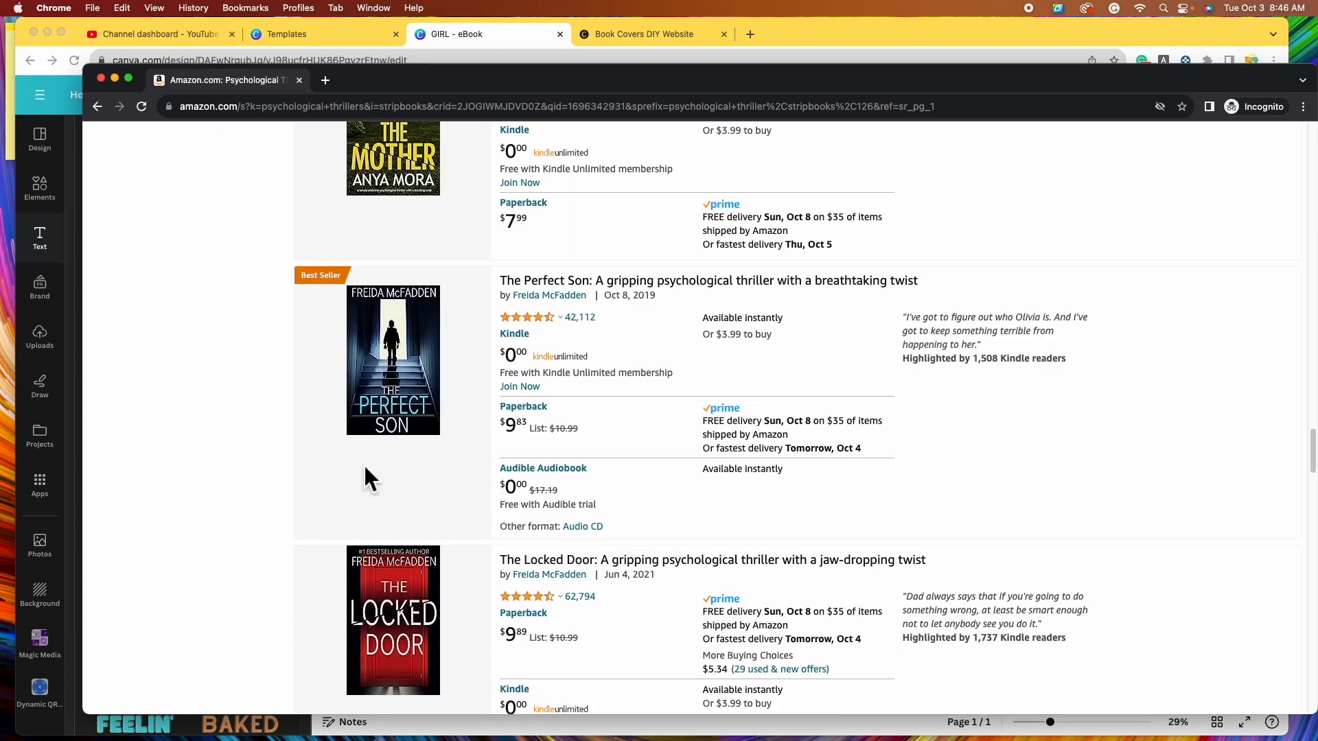
scroll(412, 515, down, 7)
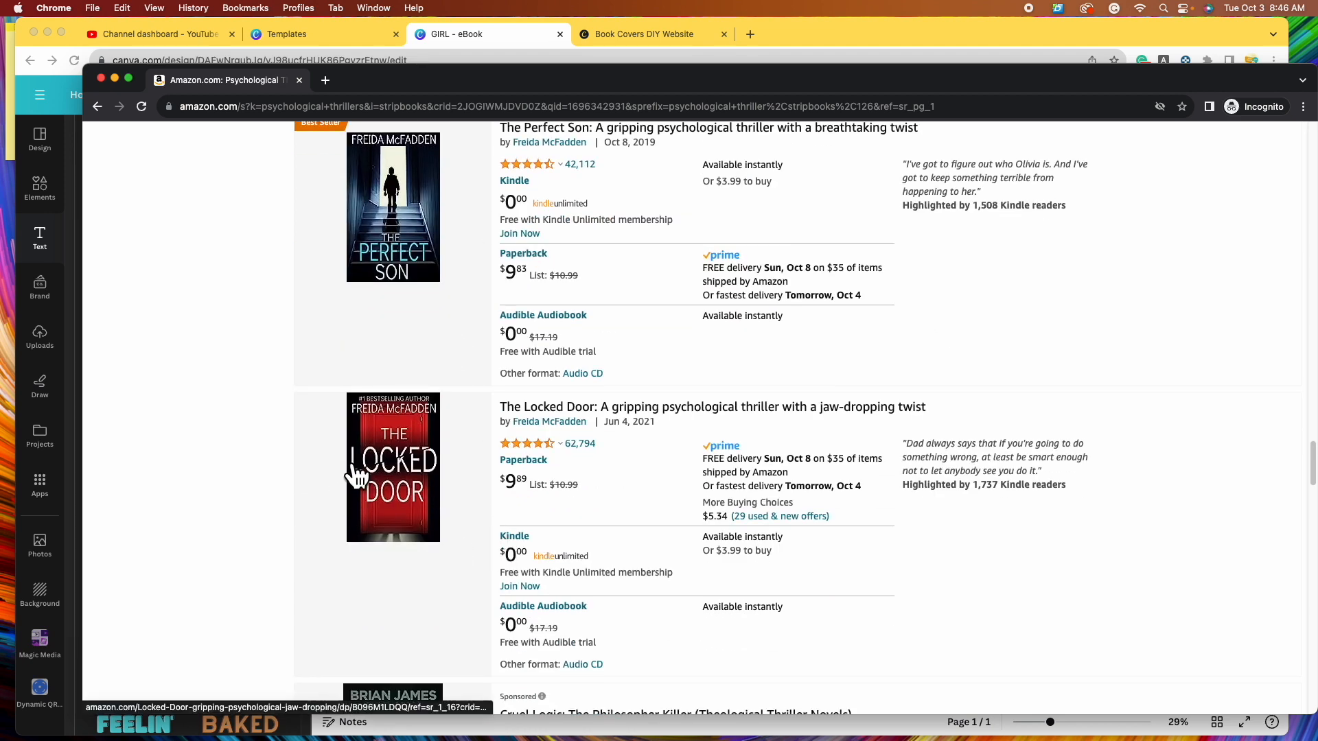
scroll(481, 501, down, 13)
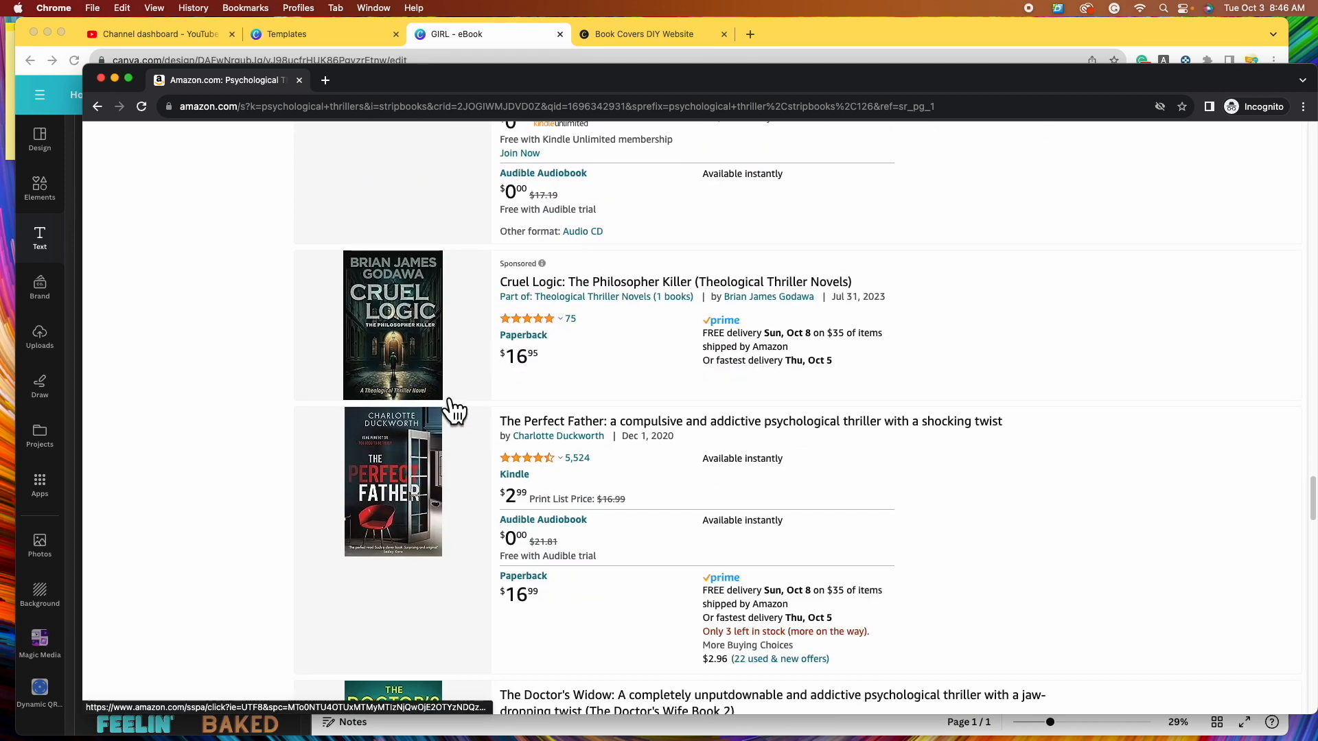
scroll(402, 337, down, 12)
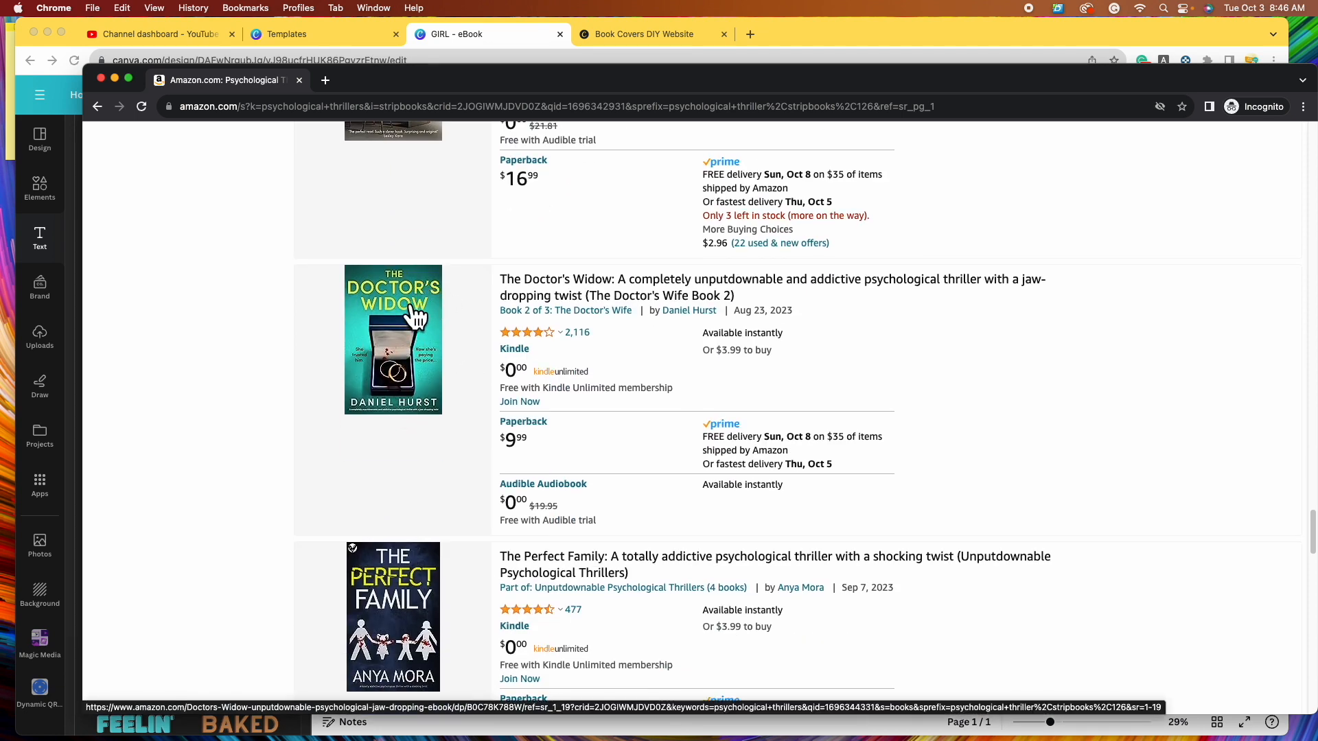
scroll(484, 470, down, 8)
scroll(490, 473, down, 7)
scroll(430, 327, up, 5)
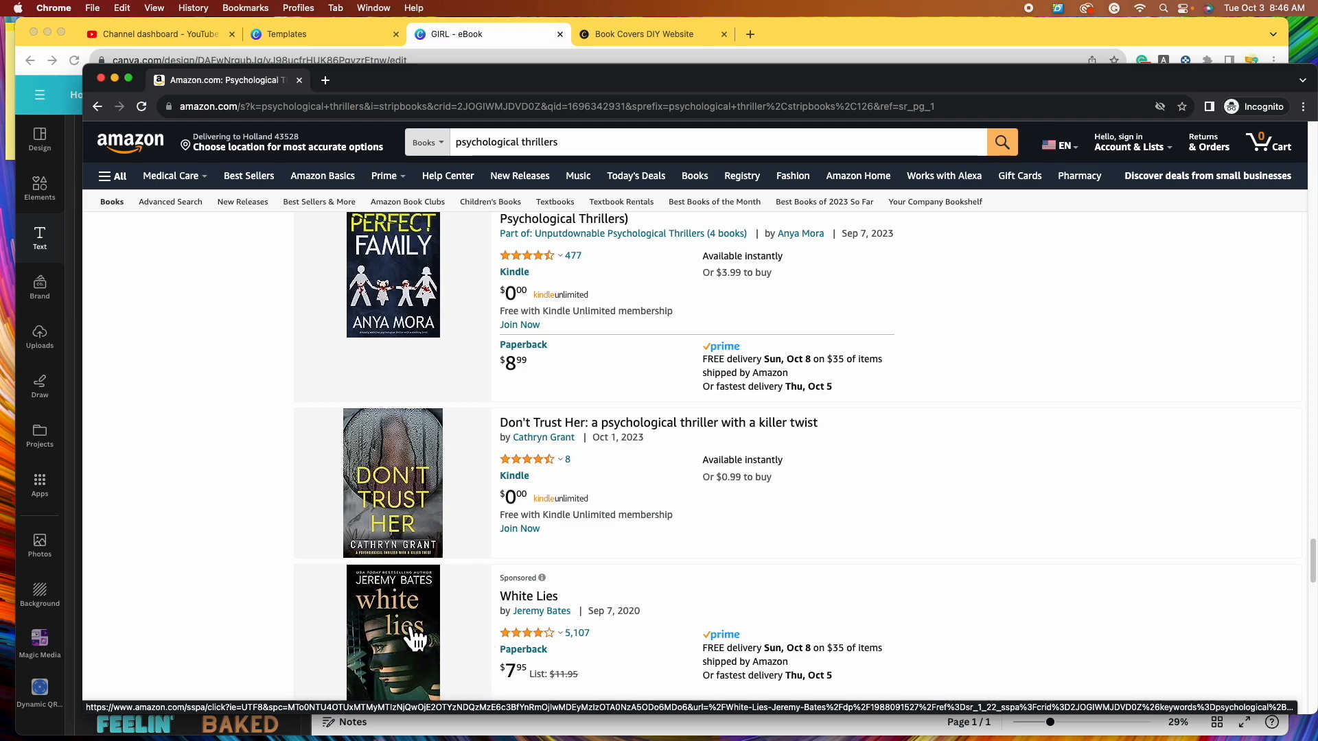
scroll(426, 549, up, 9)
scroll(473, 576, down, 5)
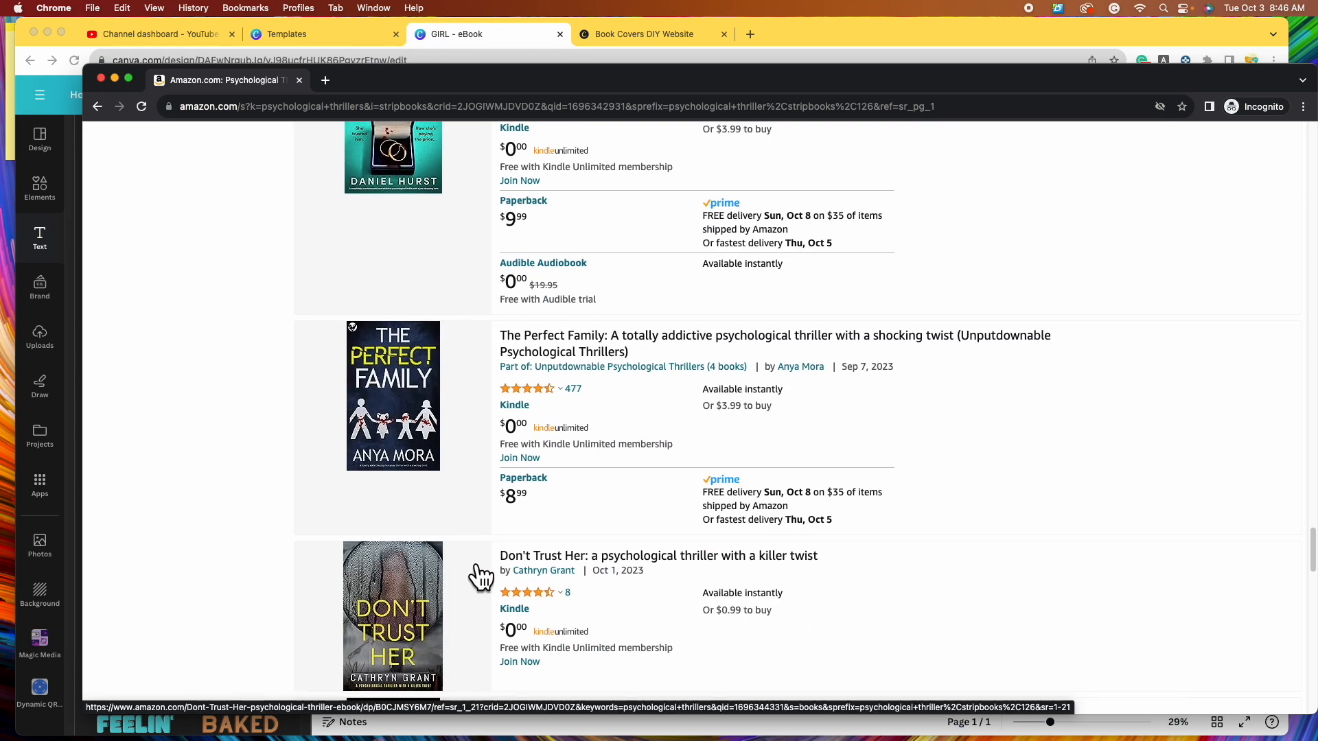
scroll(480, 576, down, 10)
- Browse page 2 of the thriller results, then return to the Canva cover
click(777, 460)
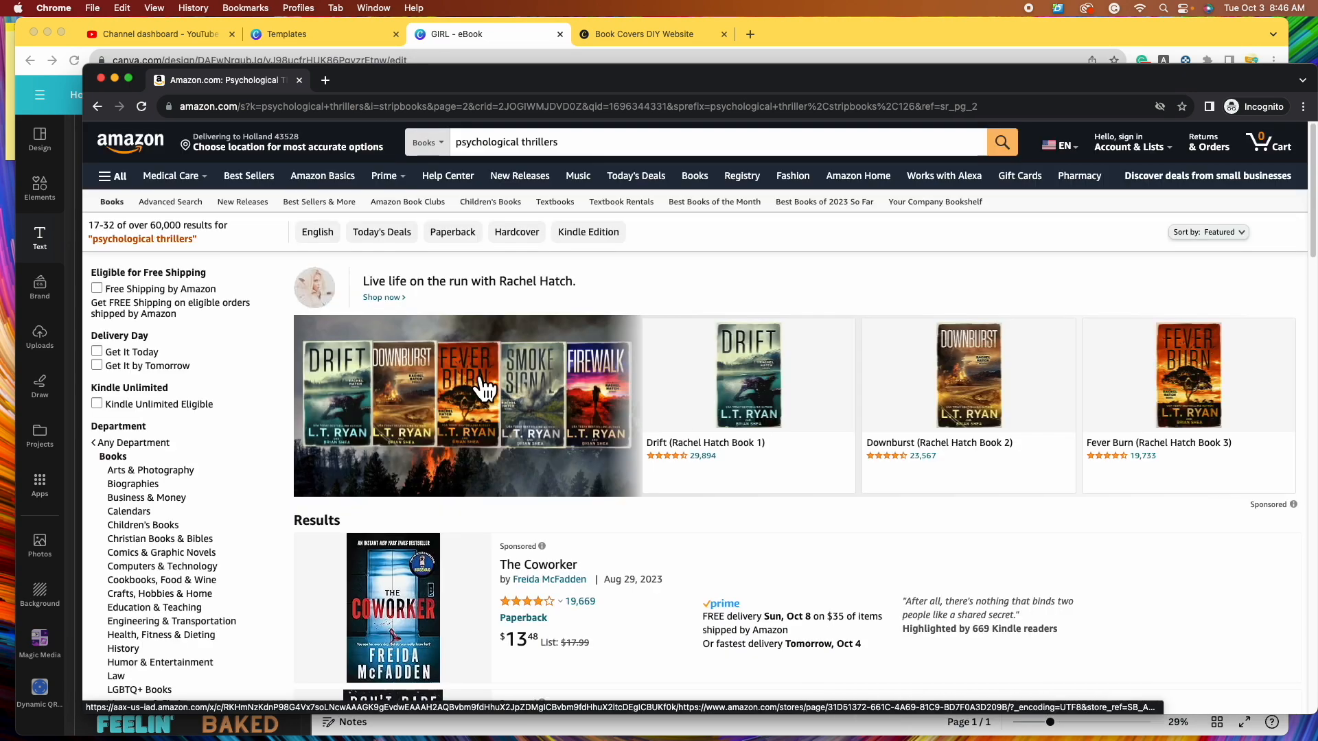
scroll(494, 521, down, 5)
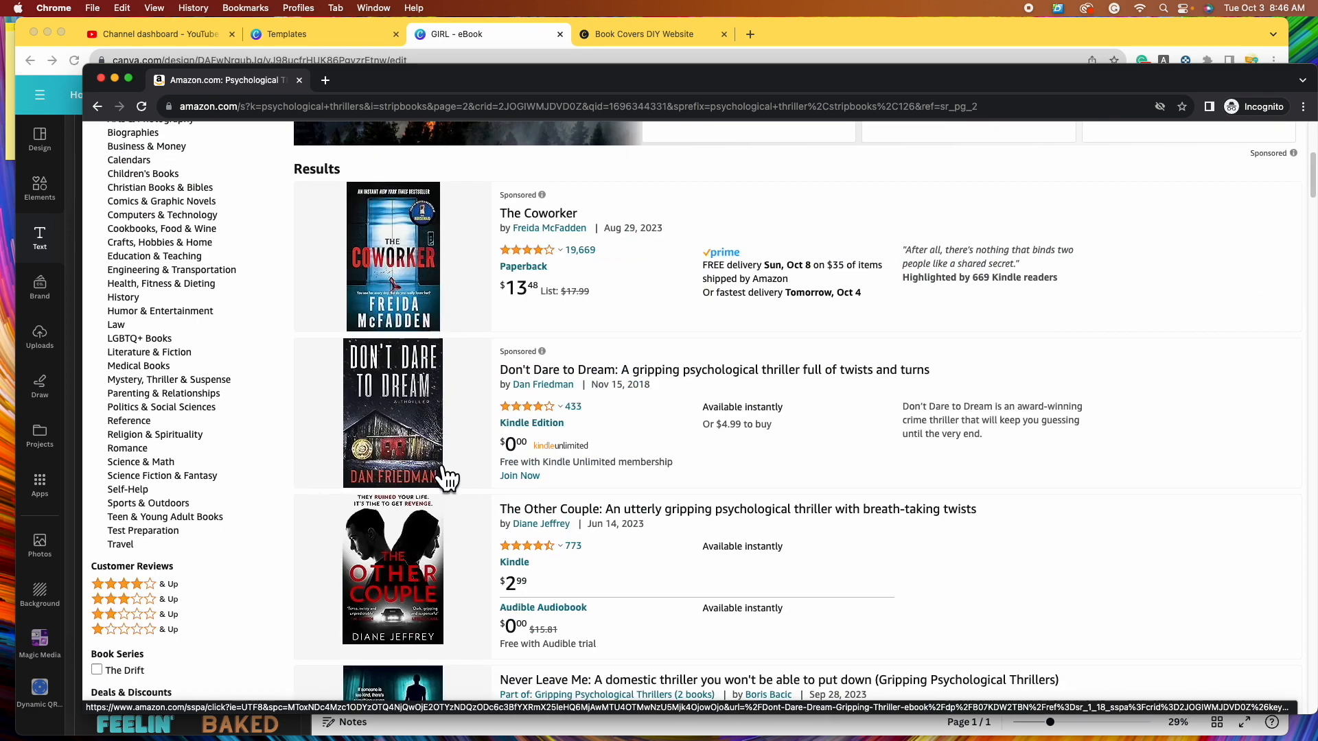
scroll(448, 478, down, 5)
scroll(482, 456, down, 6)
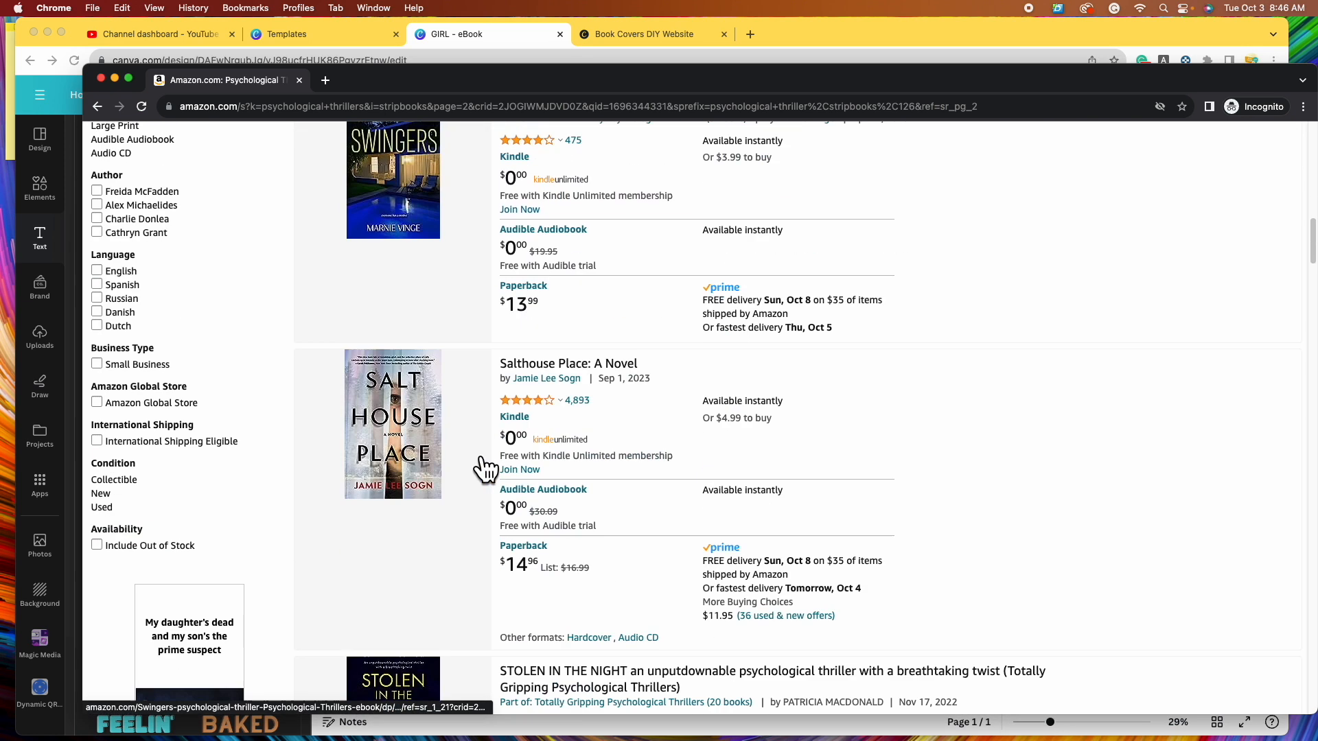
scroll(486, 469, down, 1)
scroll(474, 491, down, 3)
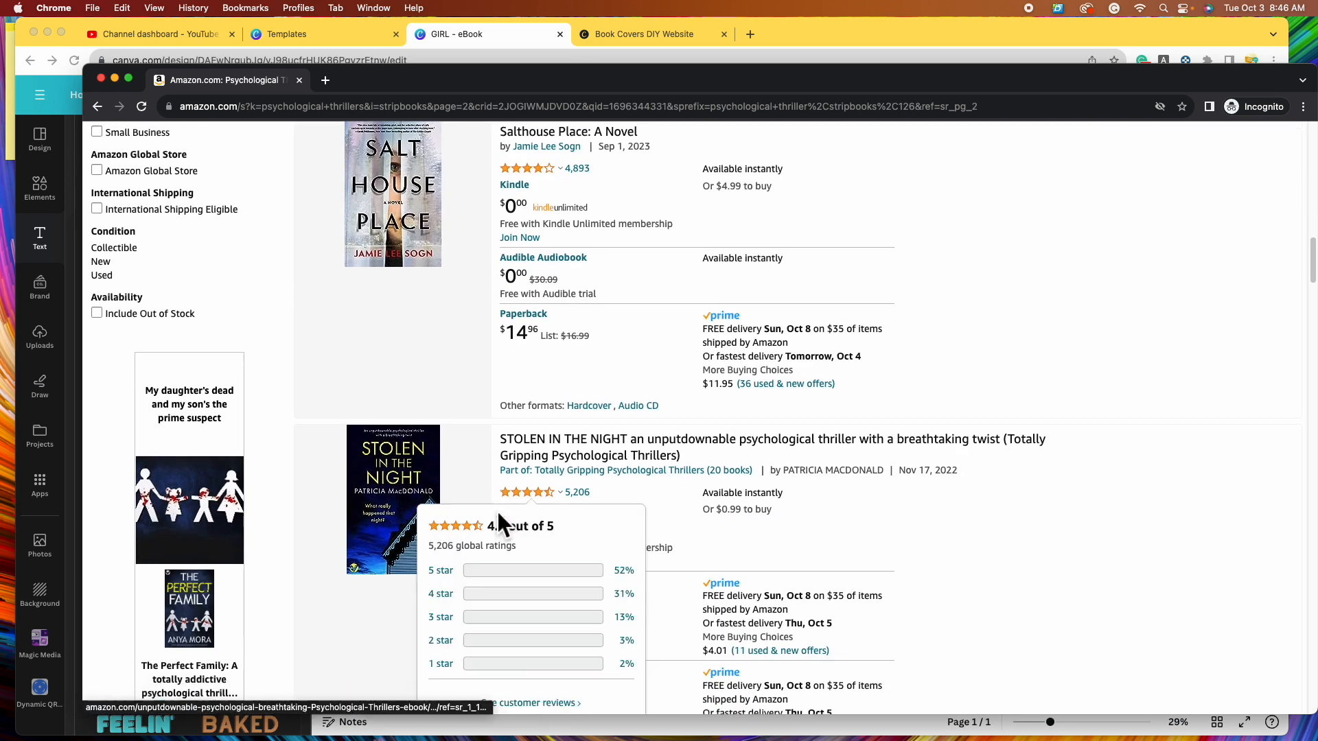
scroll(498, 504, down, 10)
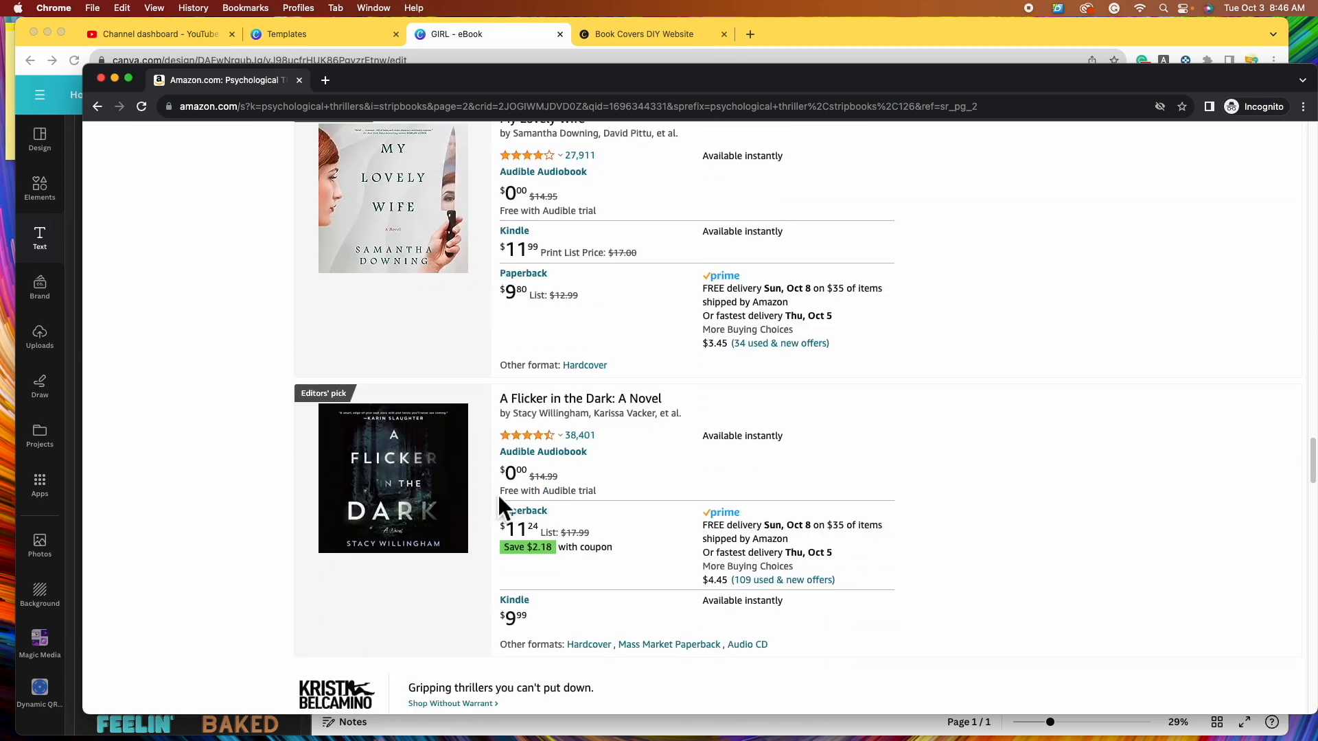
scroll(497, 501, down, 2)
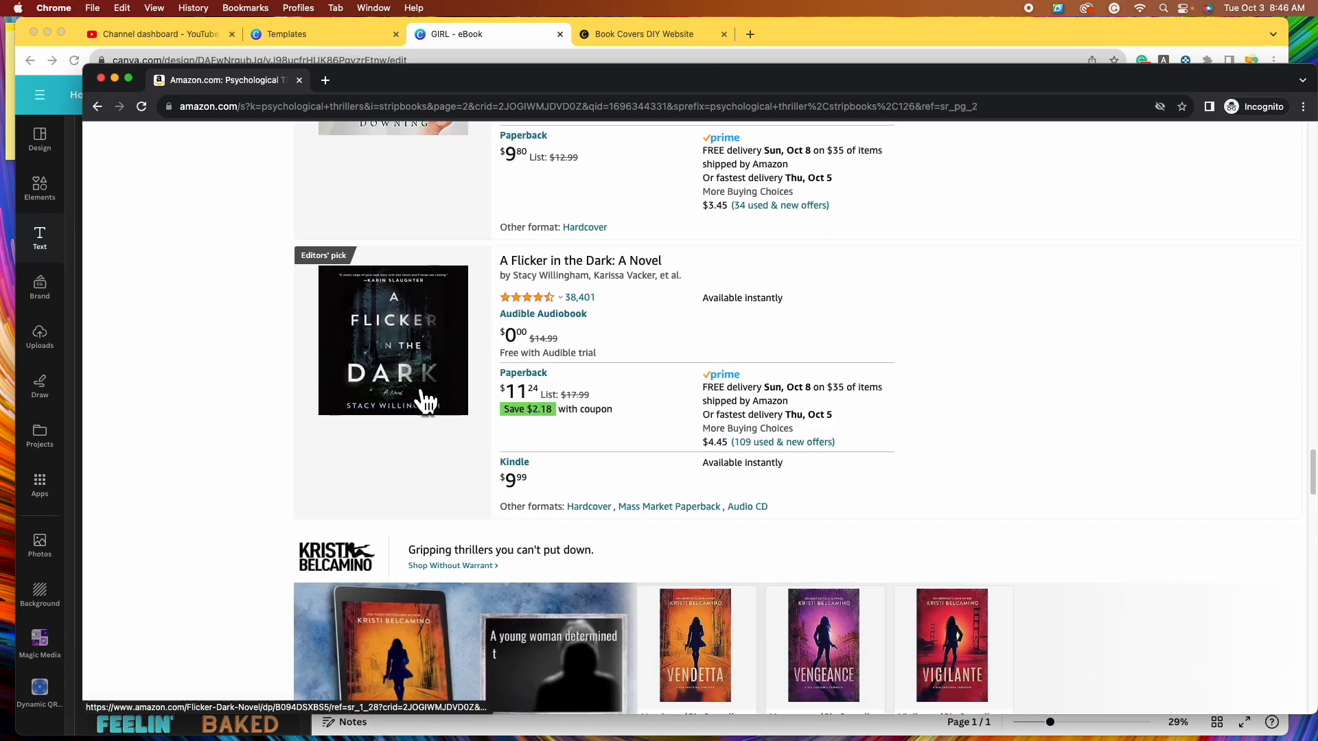
click(492, 43)
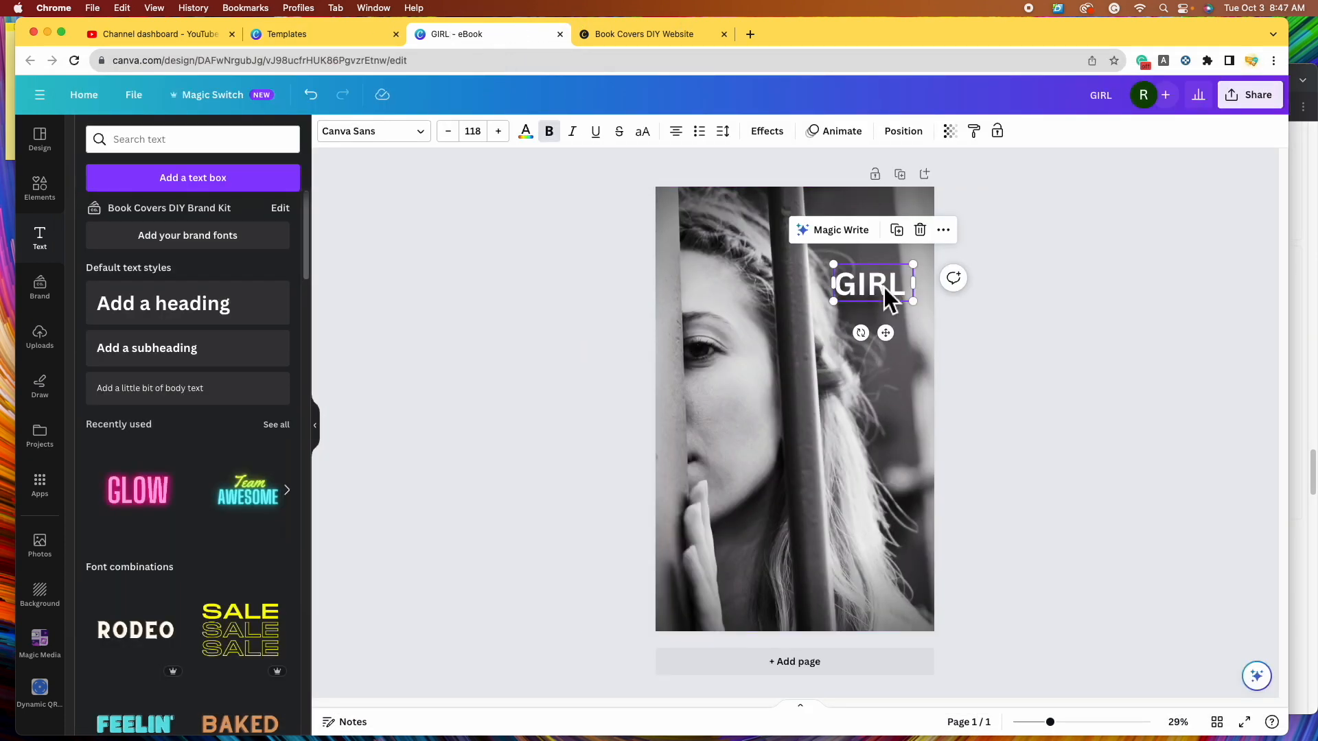
- Nudge the white GIRL title slightly down-left and bring up the font list
drag(883, 289, 877, 302)
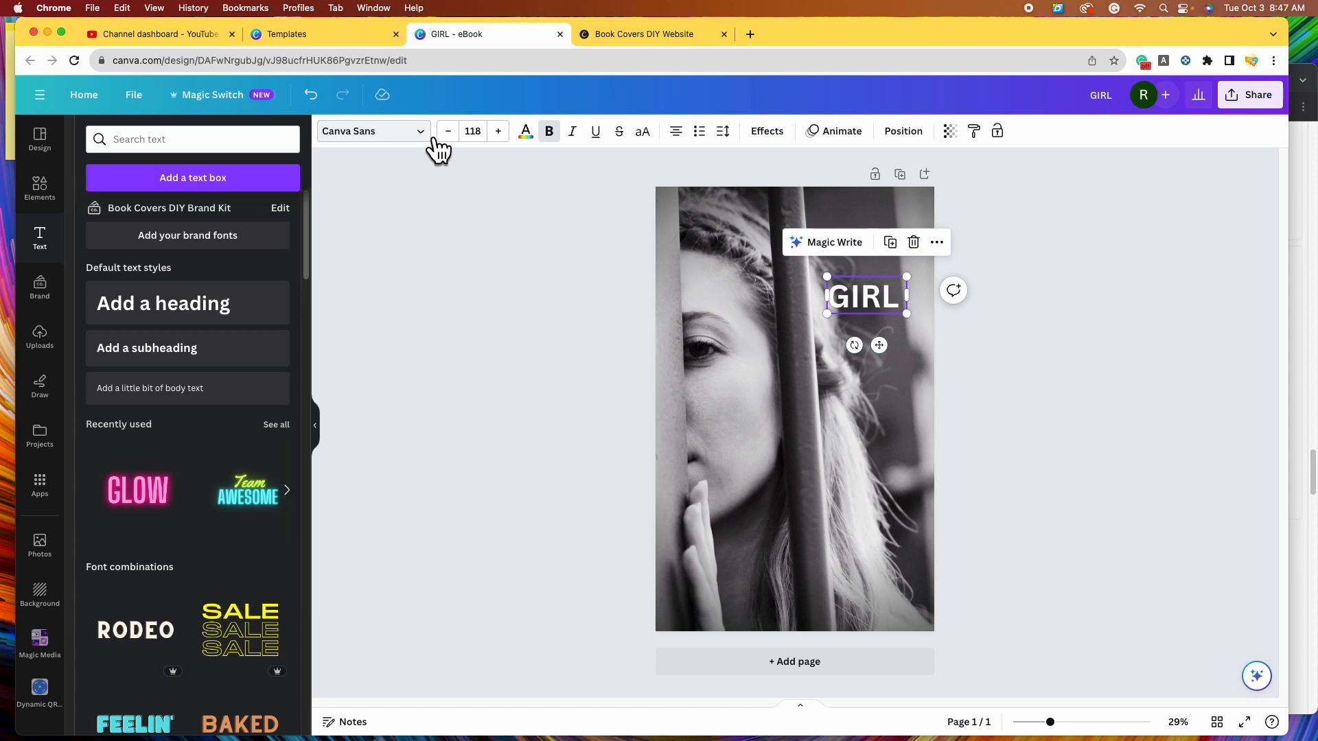
click(434, 143)
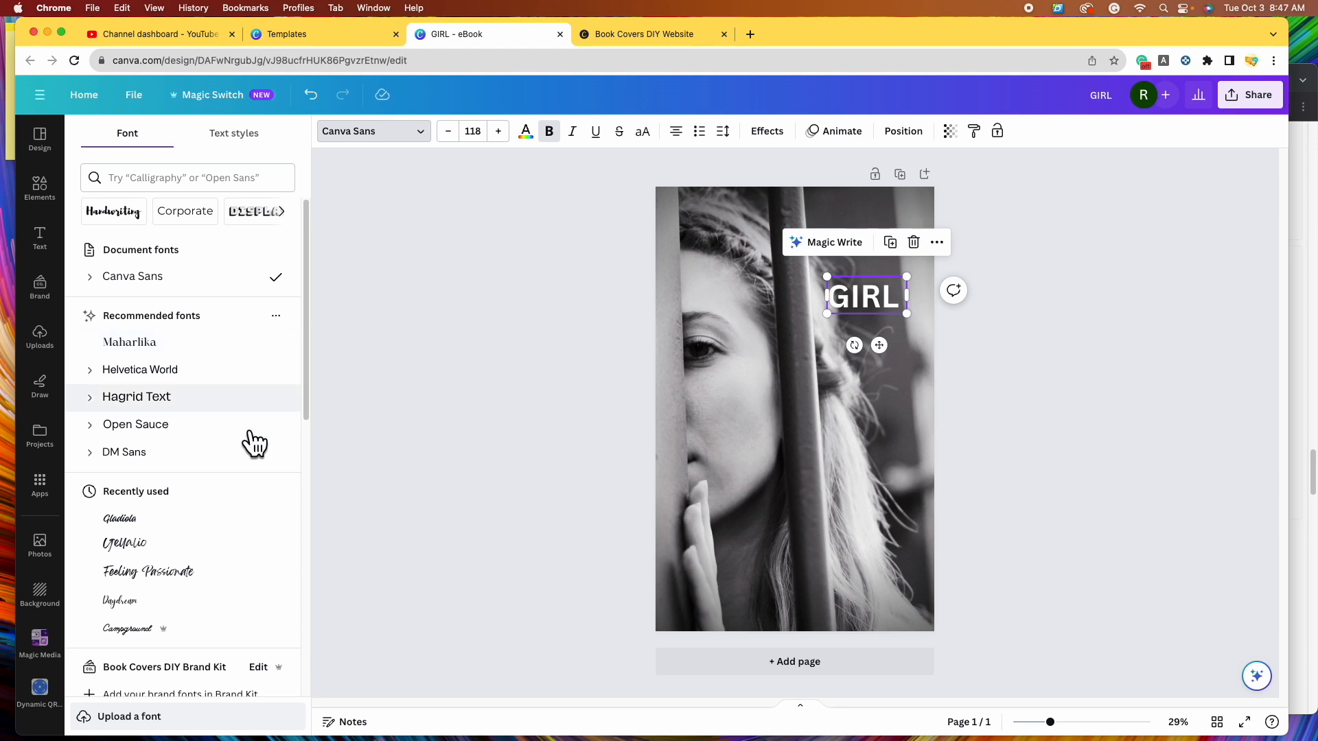
- Try Archivo Black on GIRL, enlarge the title to 328 and shift it right
scroll(250, 417, down, 8)
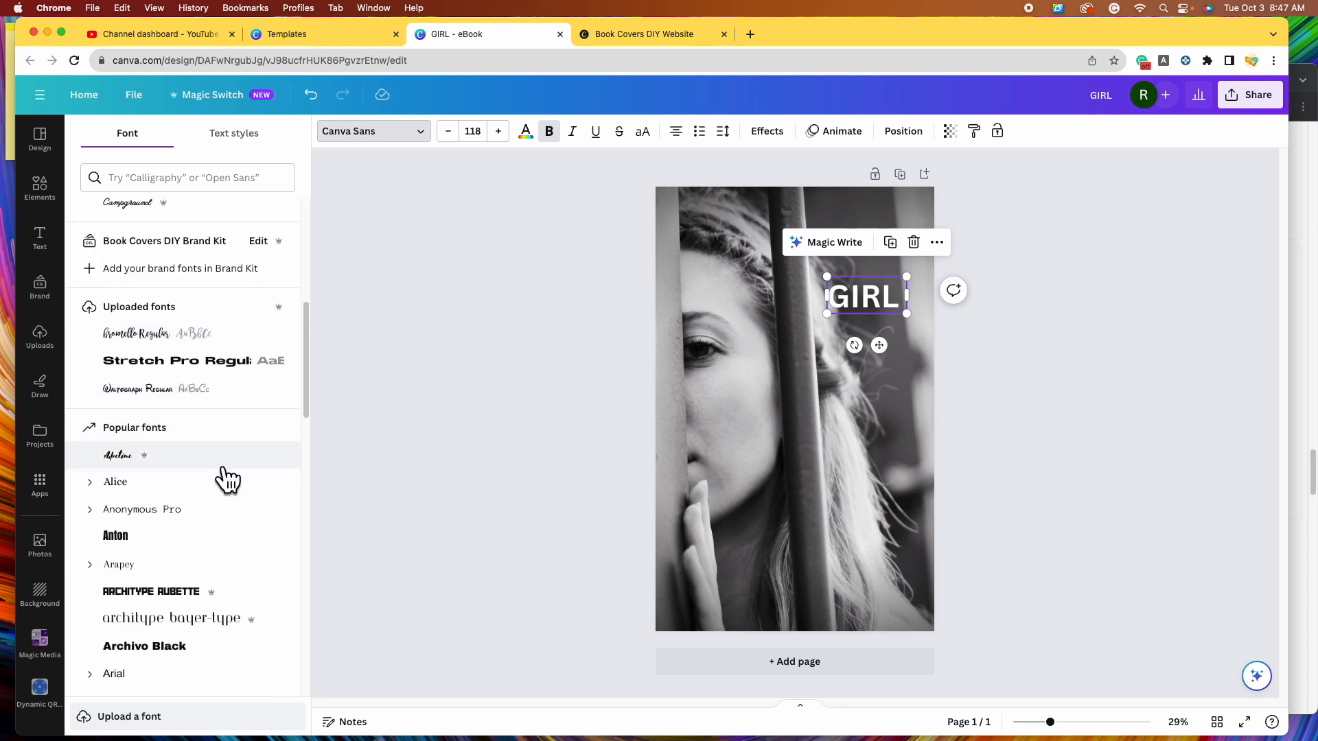
scroll(227, 478, down, 3)
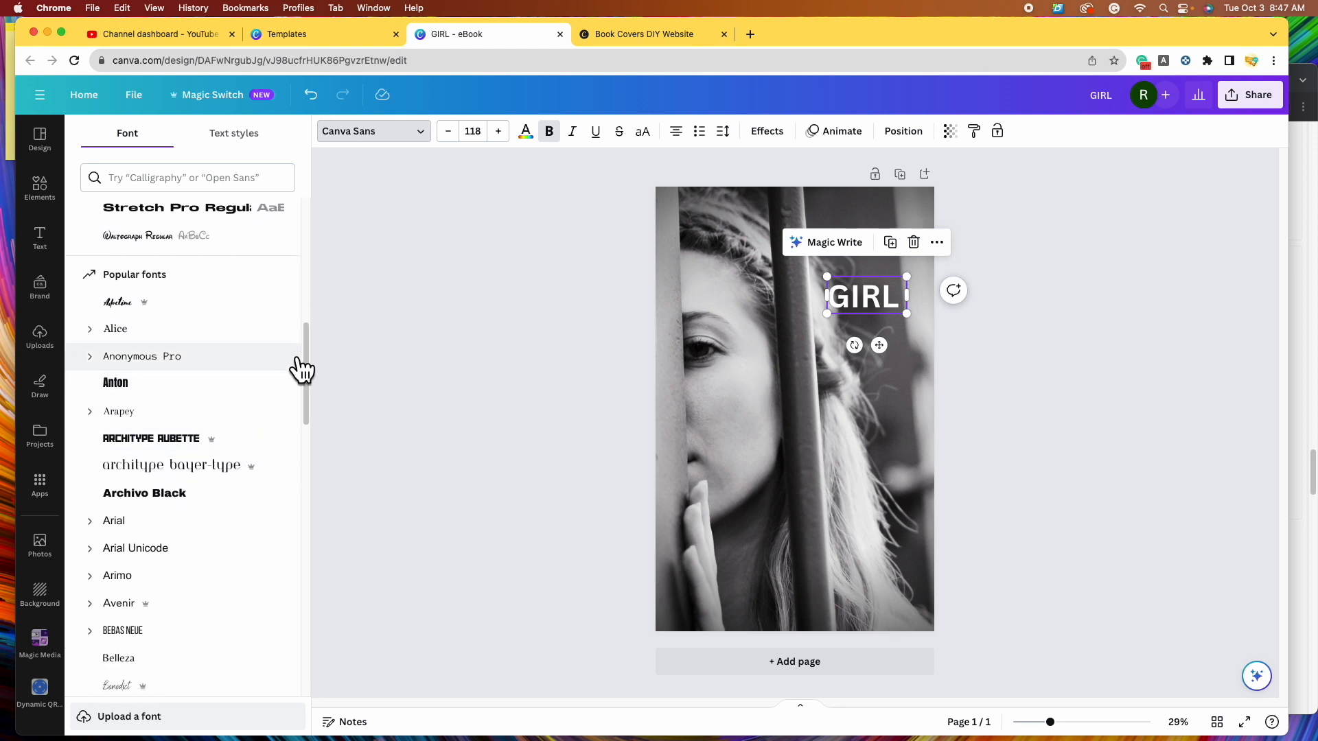
click(245, 511)
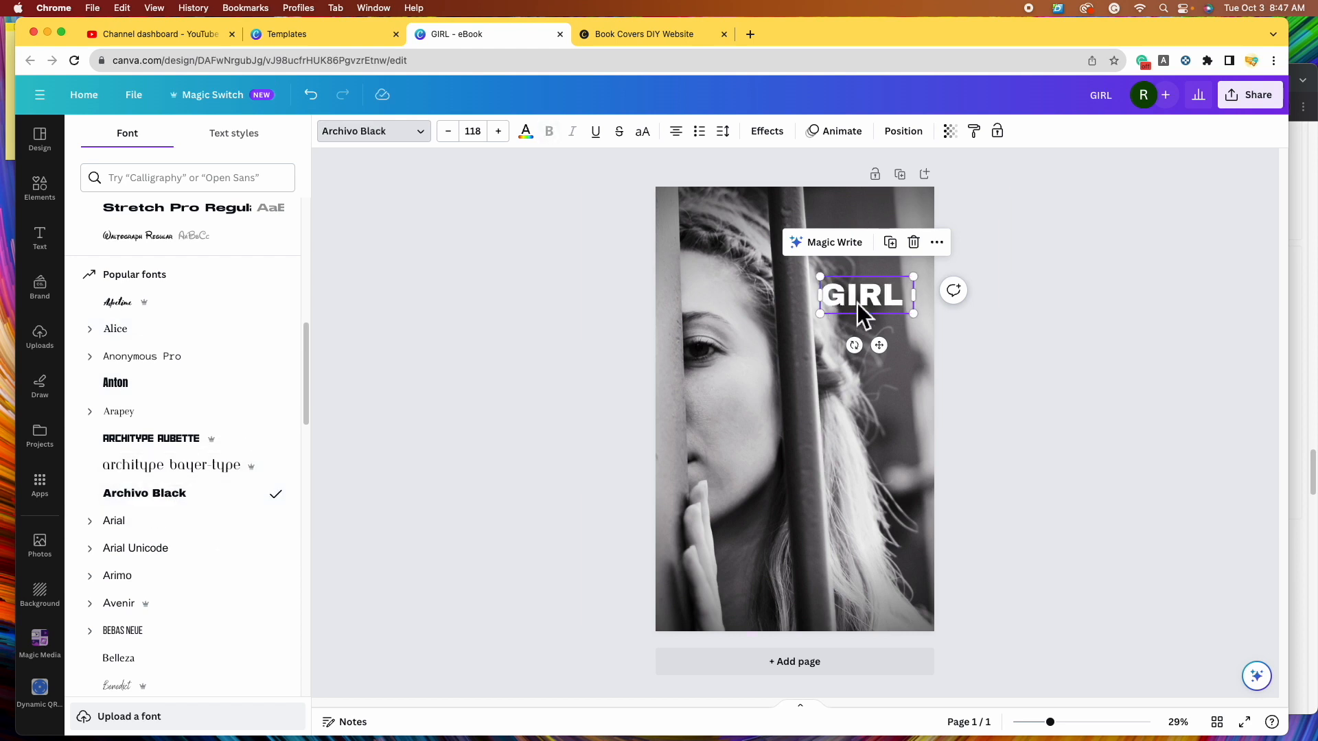
scroll(240, 397, down, 1)
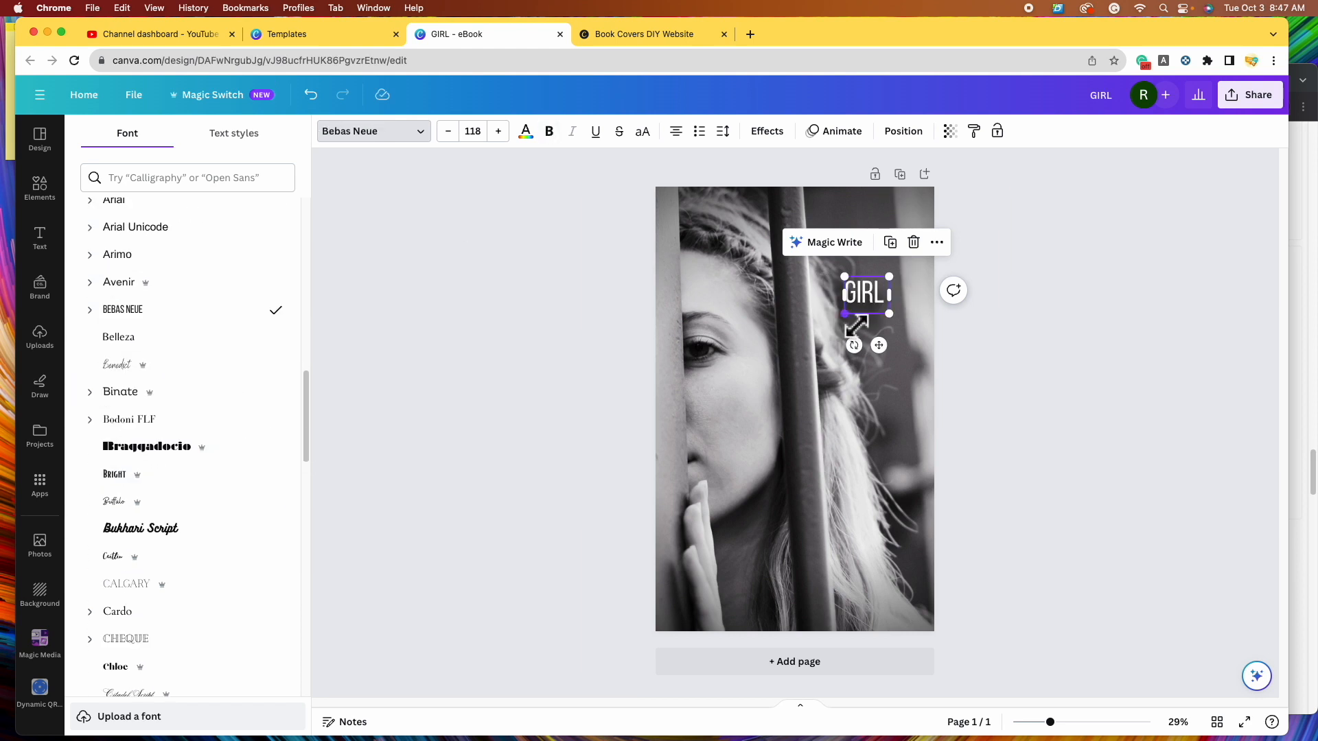
drag(844, 313, 748, 358)
drag(859, 323, 888, 319)
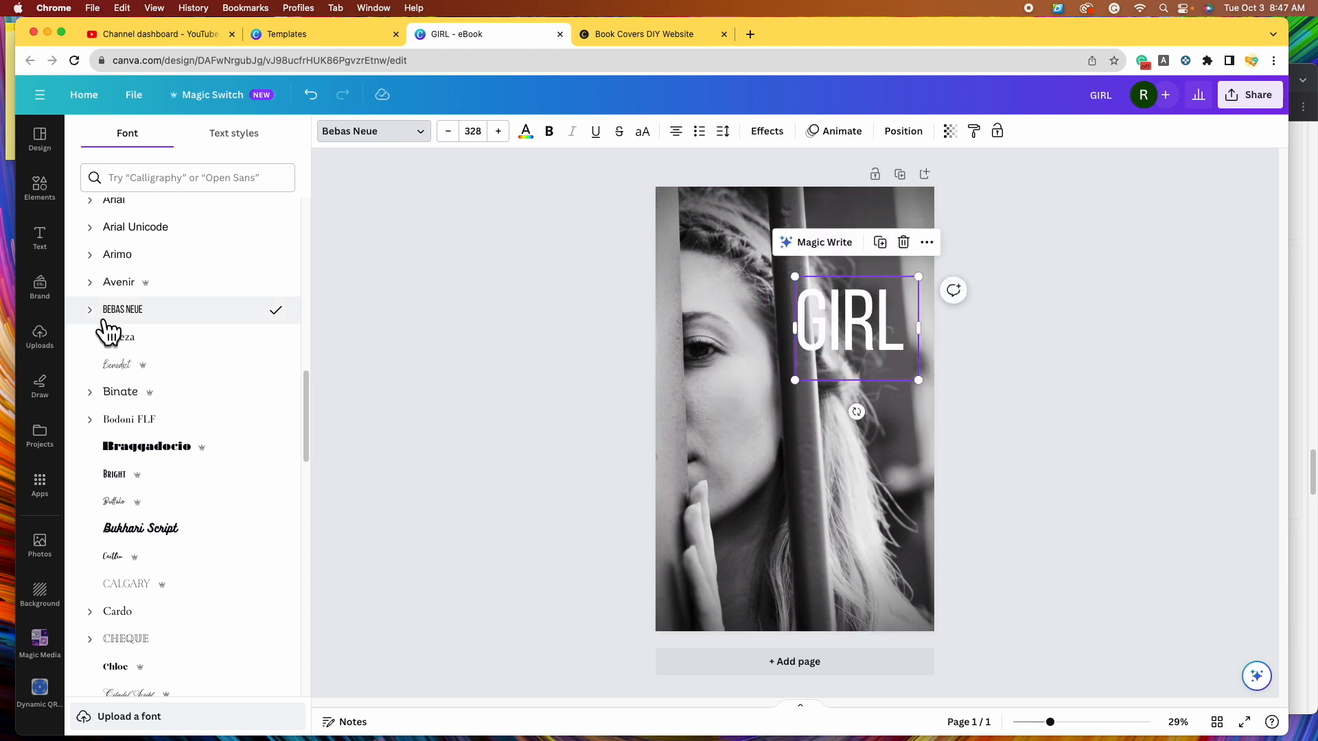
- Set GIRL in Bebas Neue Bold, briefly trying the Bright font first
click(104, 320)
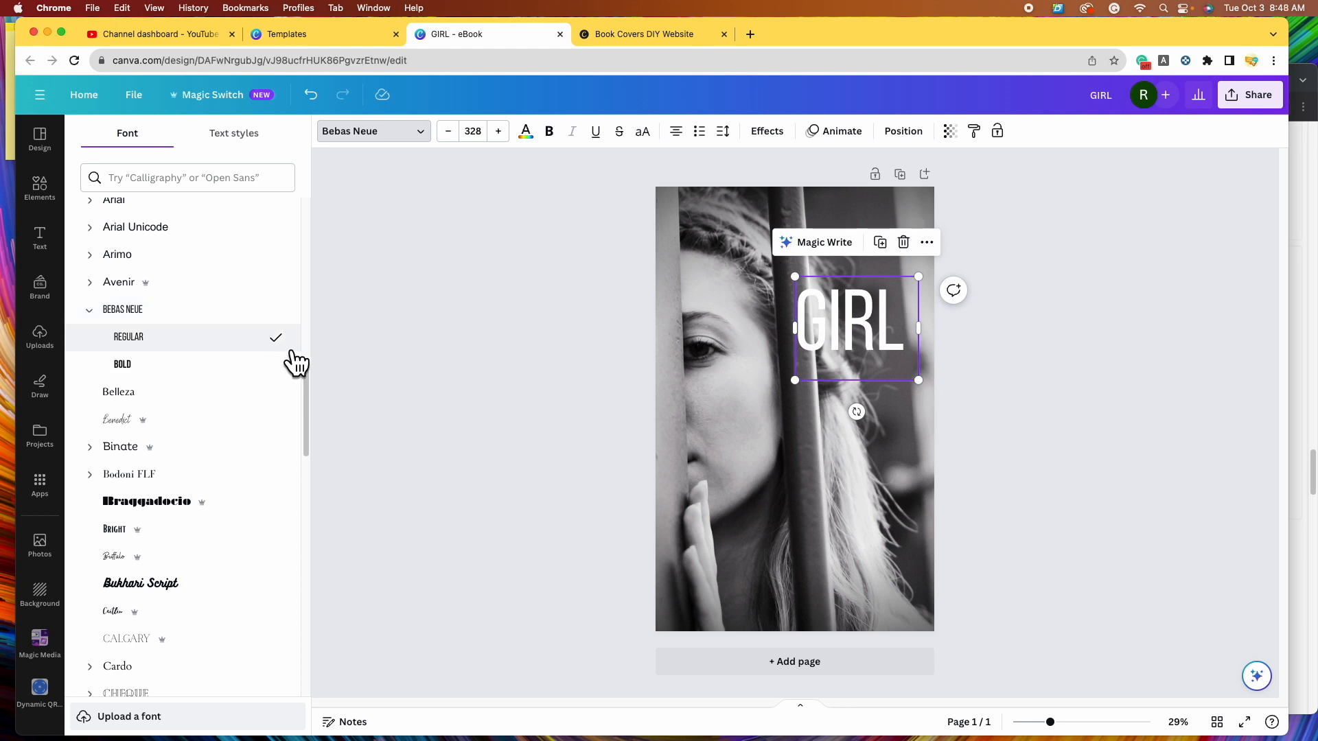
click(230, 374)
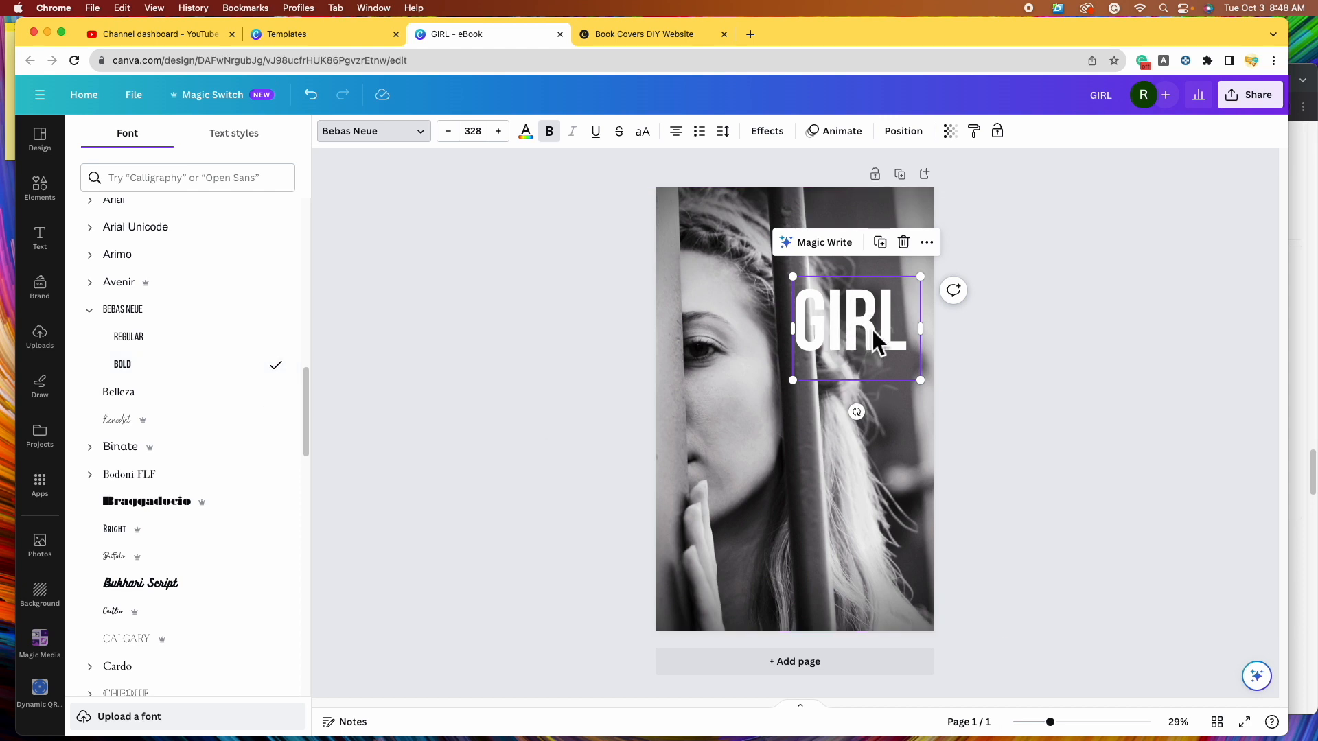
click(237, 539)
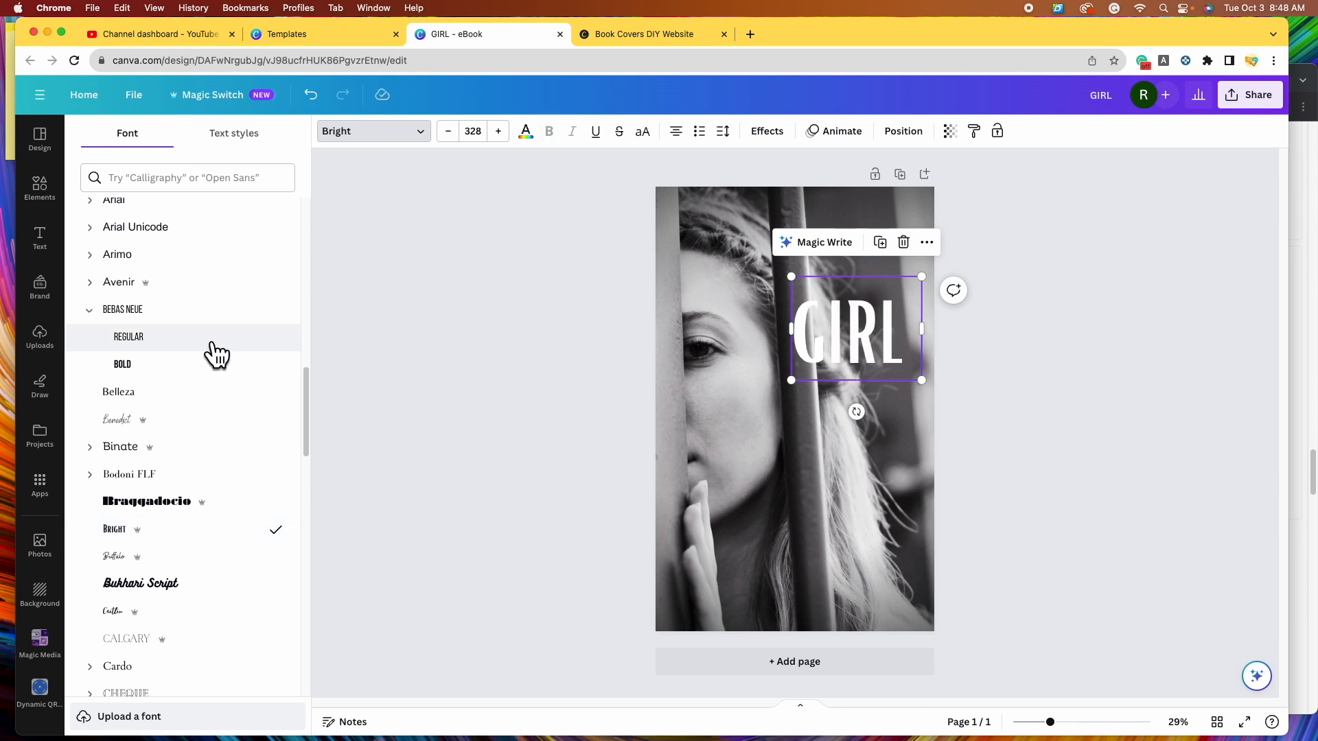
click(198, 365)
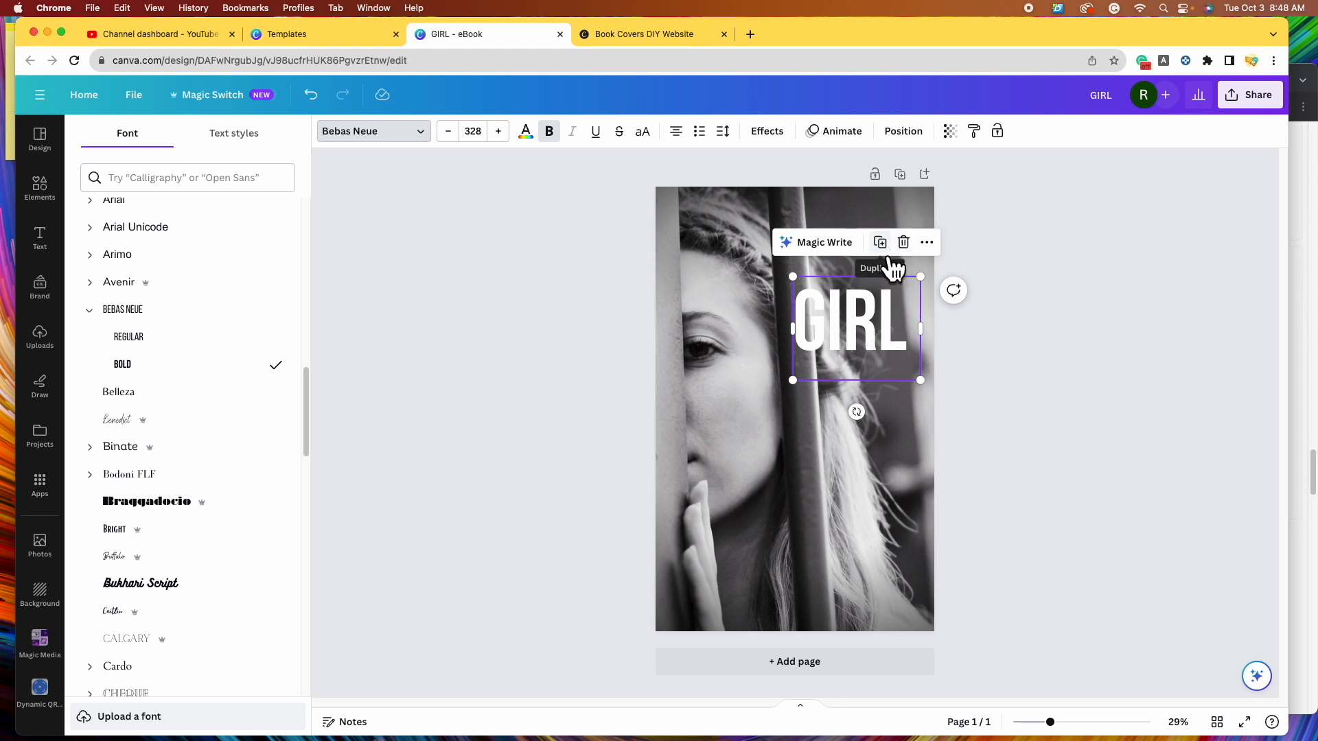
- Duplicate GIRL below the original and try Bebas Neue Bold, Bright and Futura on the copy
click(882, 244)
drag(888, 338, 885, 437)
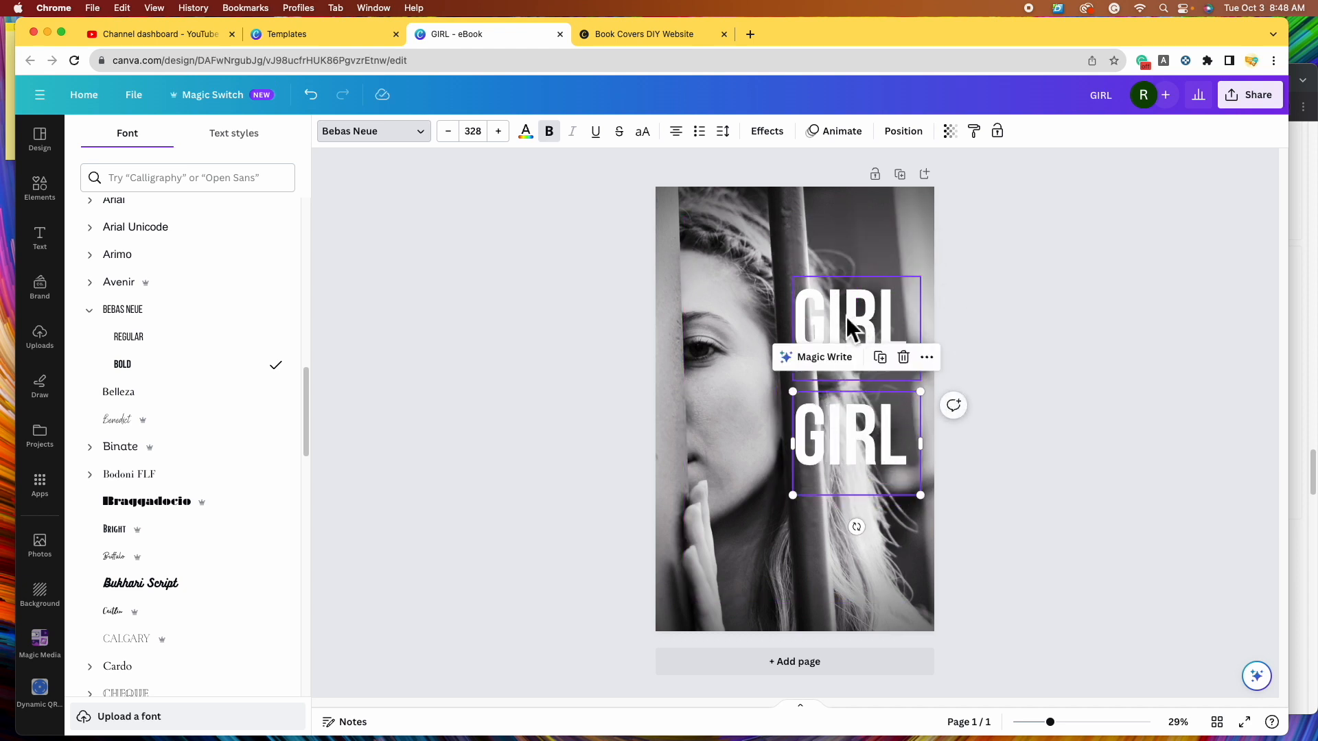
drag(848, 310, 737, 232)
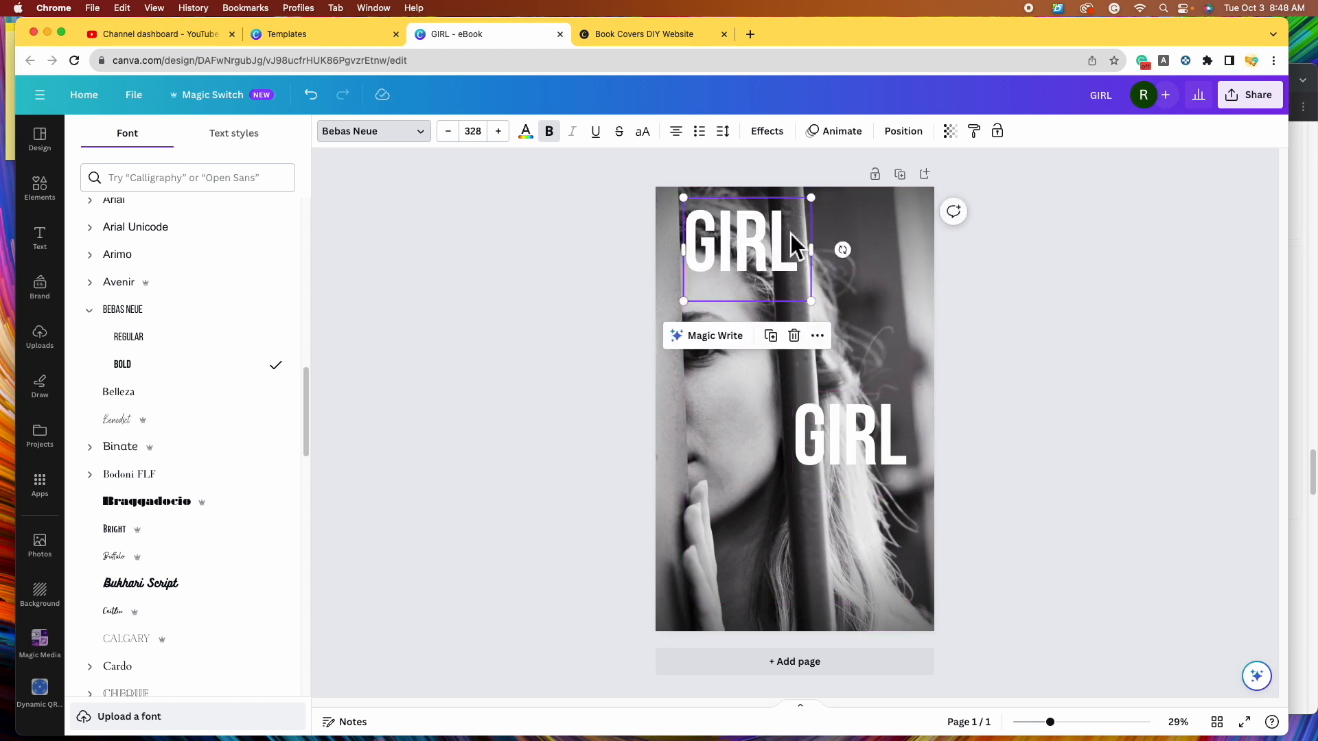
click(859, 443)
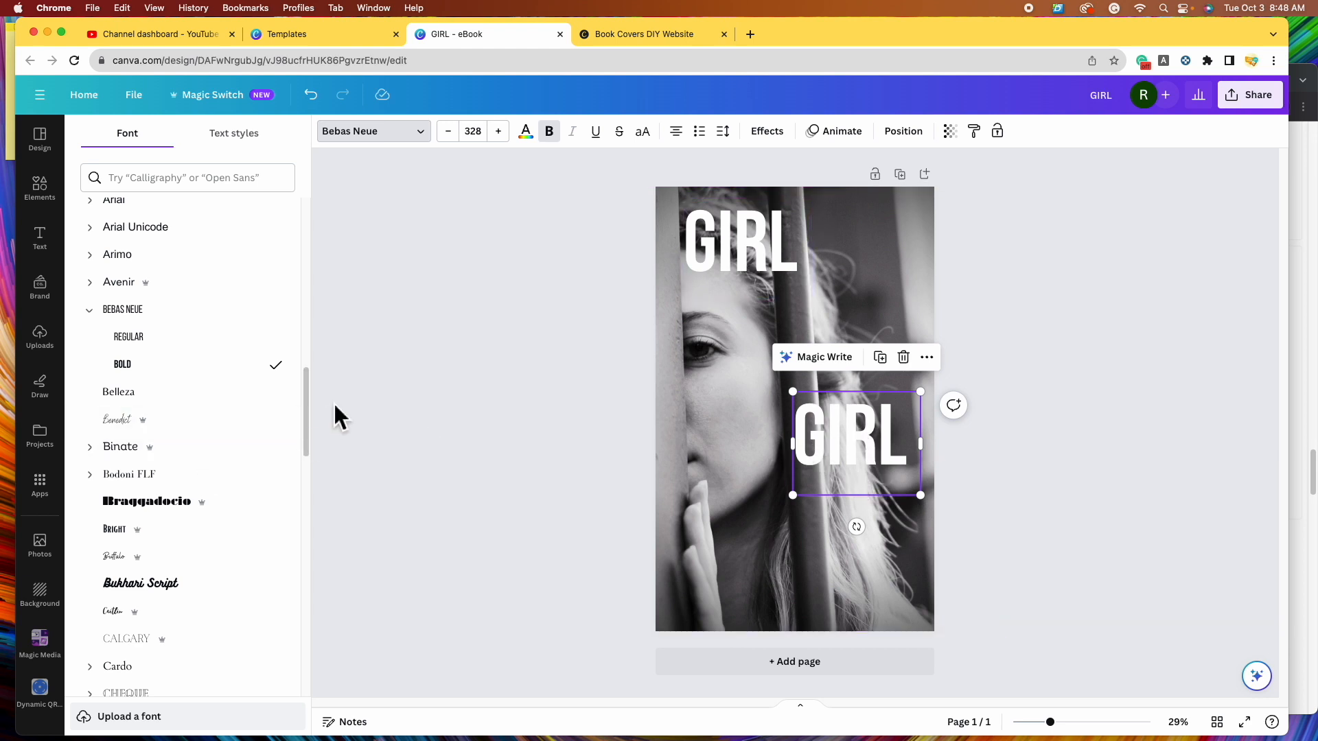
click(272, 371)
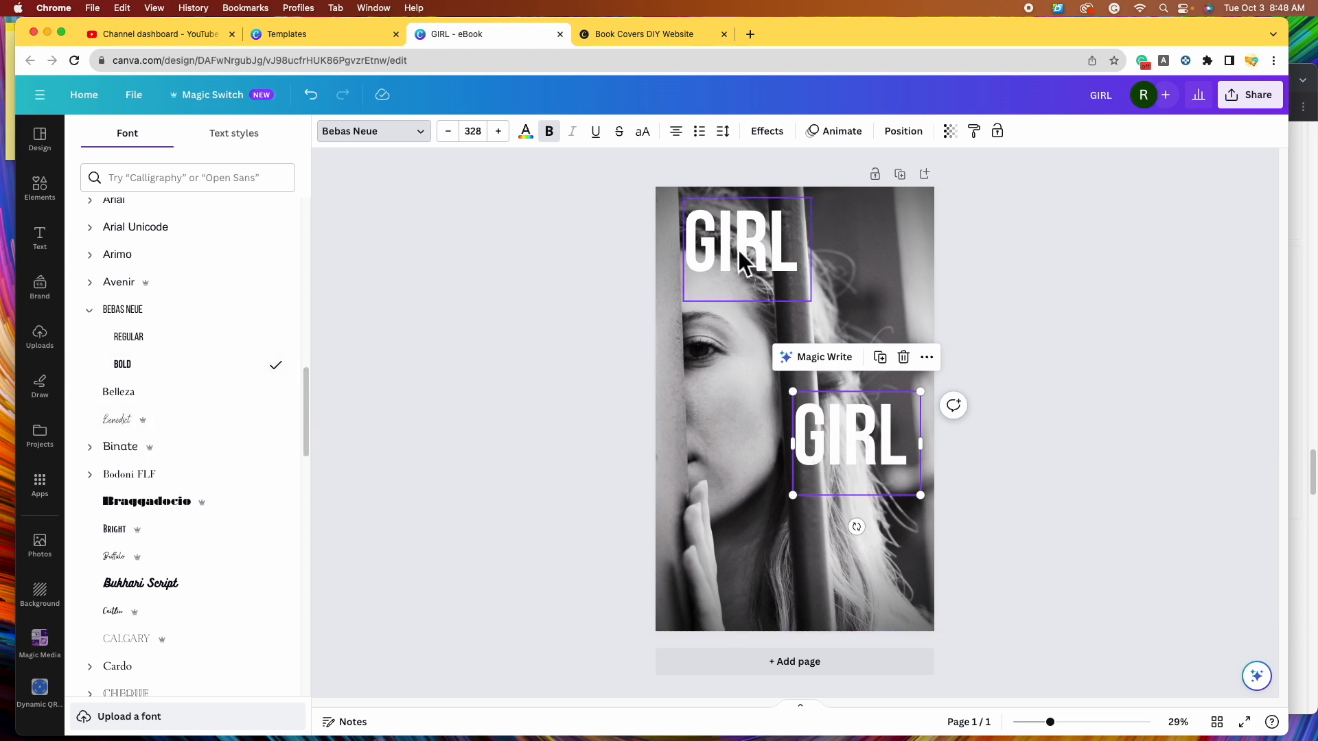
click(221, 539)
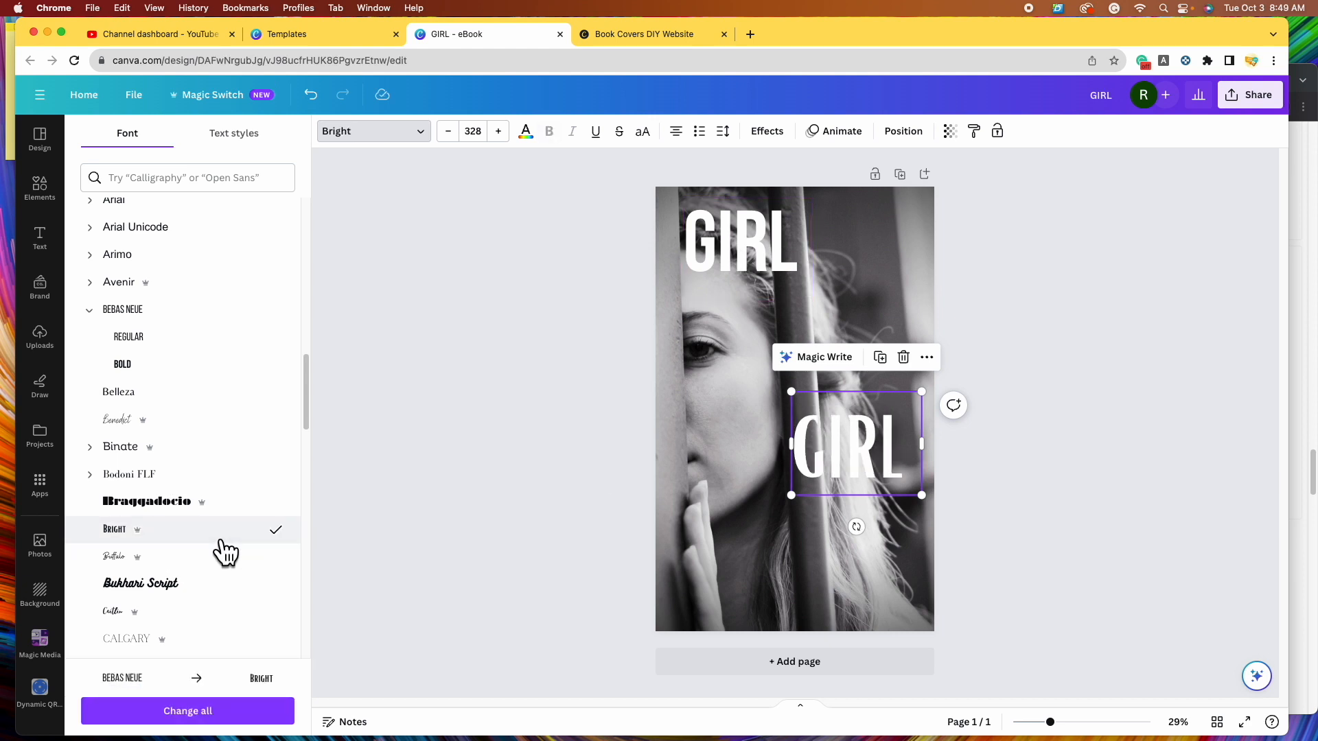
scroll(218, 535, down, 10)
click(248, 473)
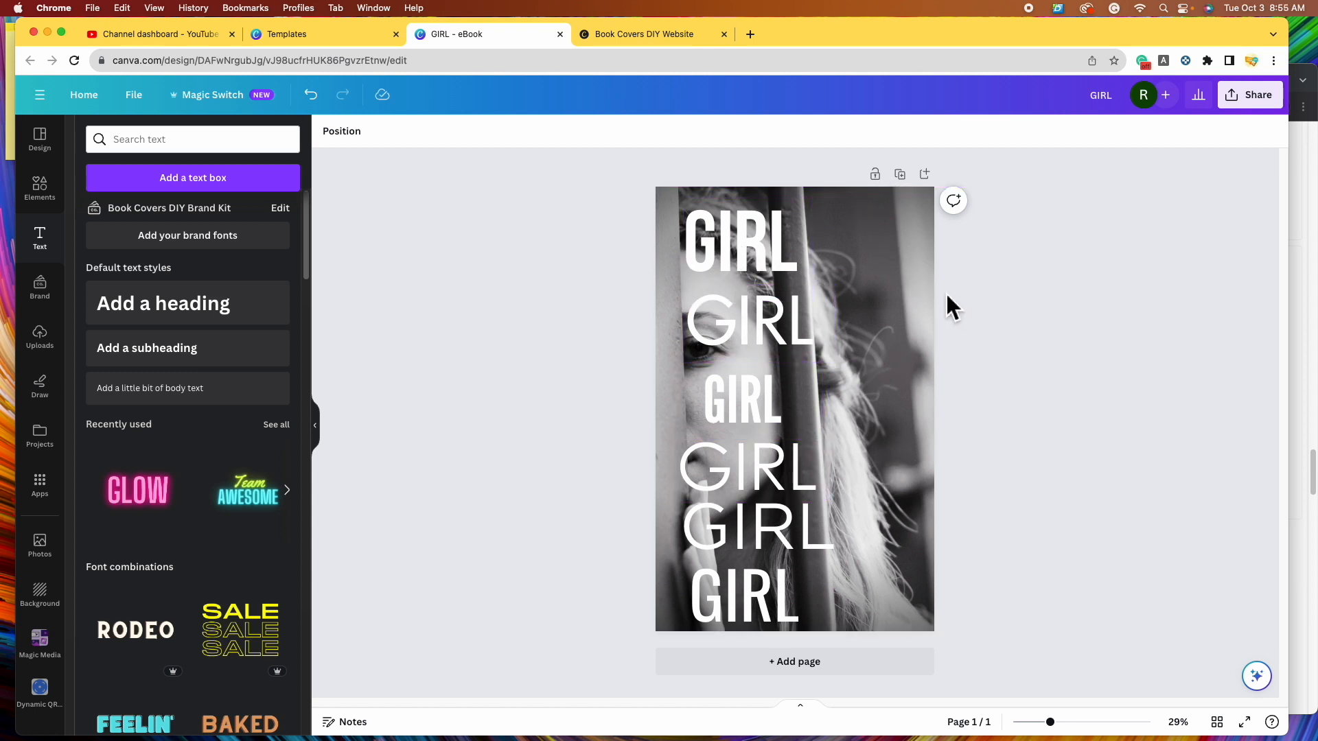
- Delete the League Gothic and Oswald GIRL copies and move the bold GIRL top right
drag(747, 411, 871, 270)
drag(755, 620, 856, 385)
click(851, 260)
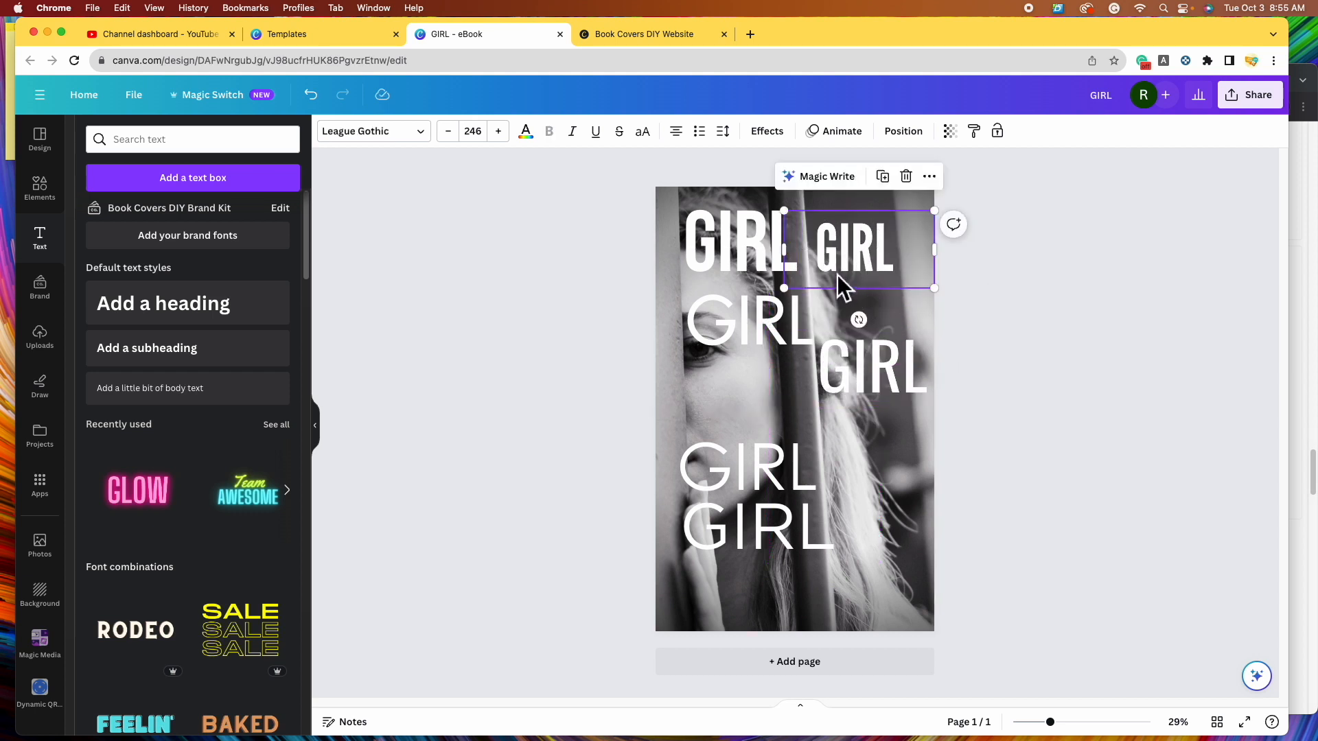
drag(906, 267, 912, 276)
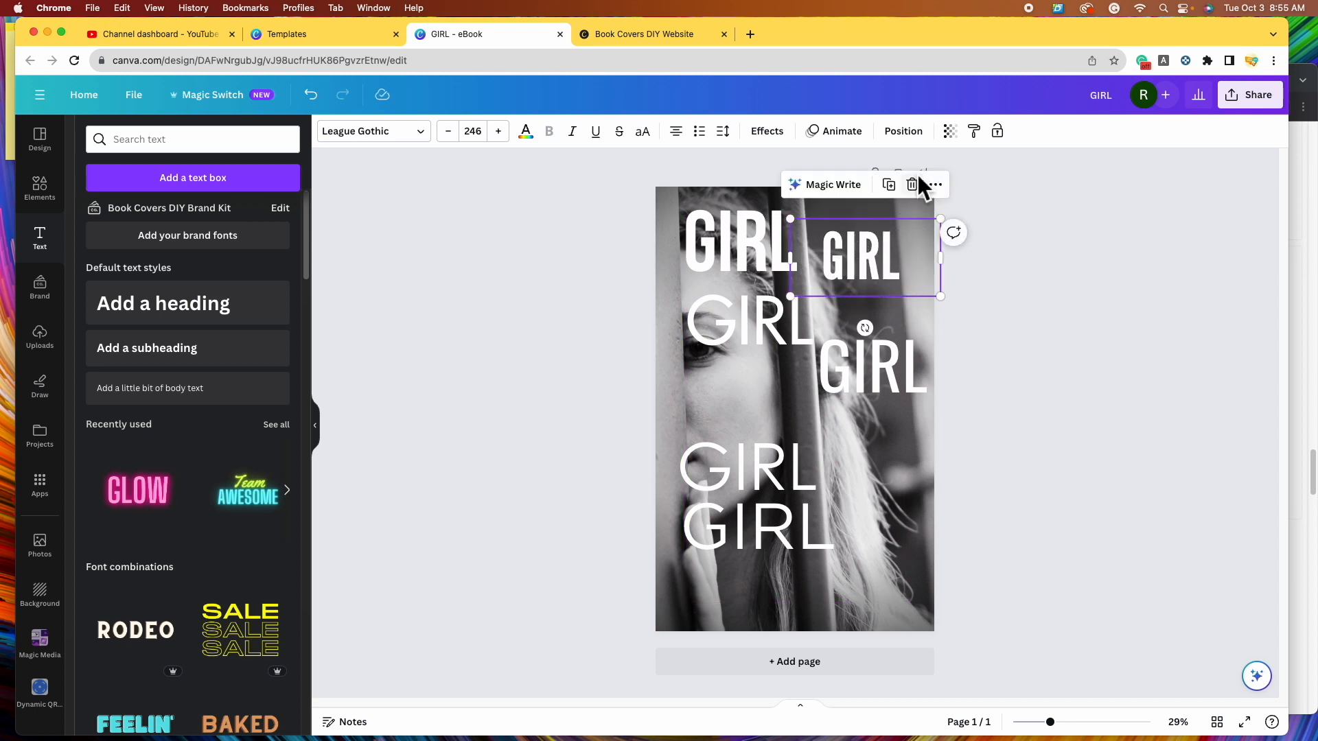
click(927, 196)
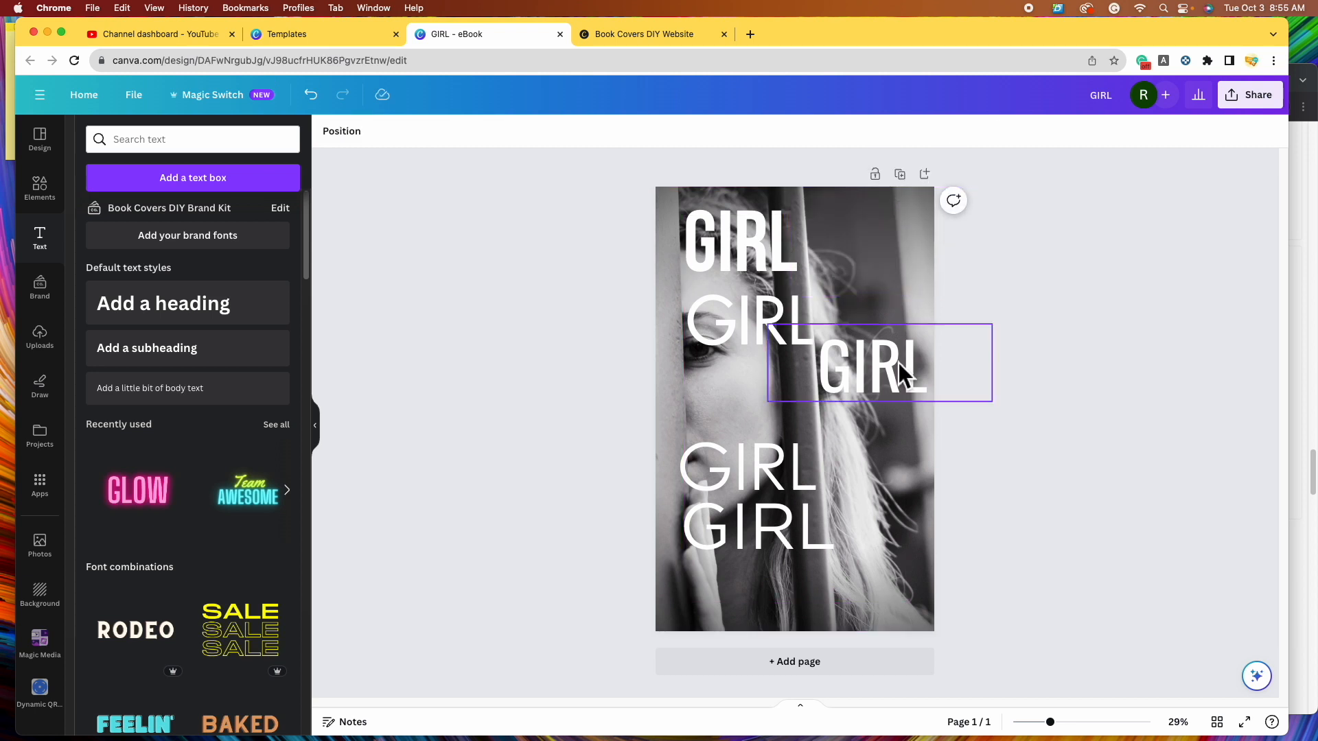
click(899, 363)
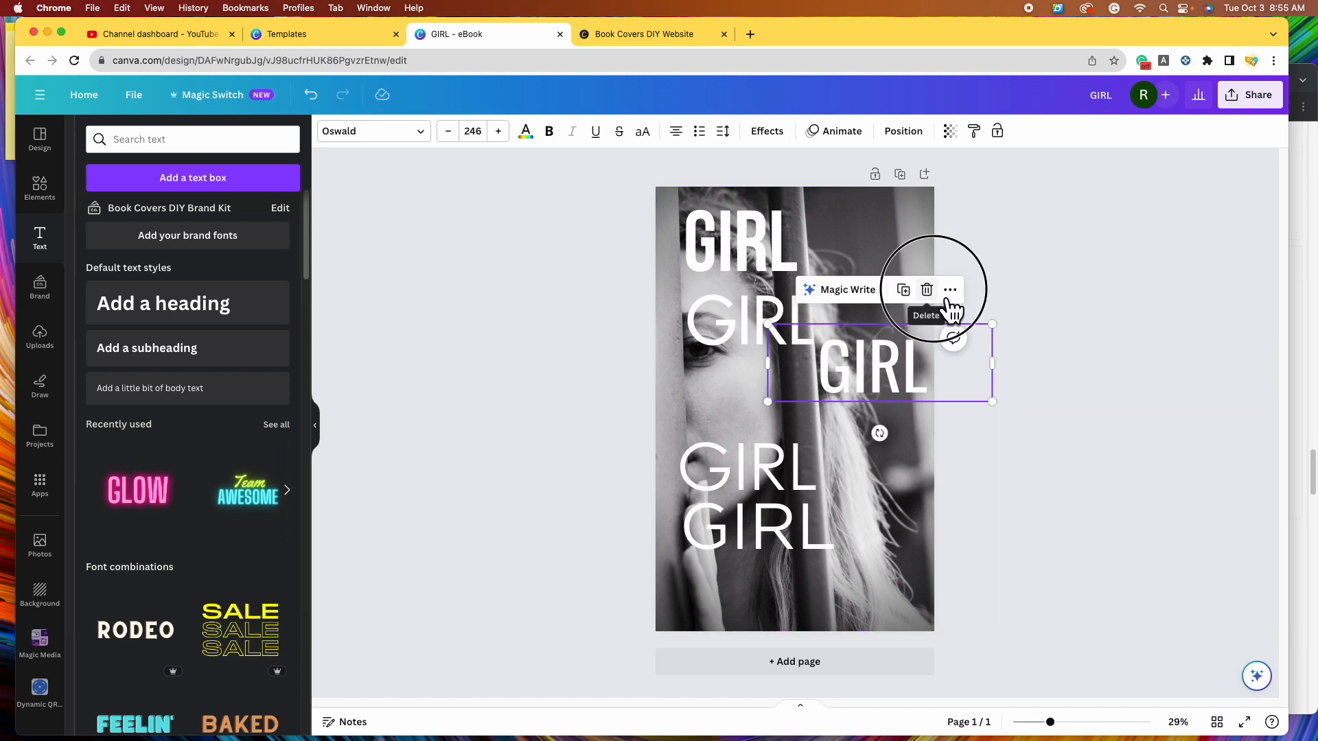
click(927, 289)
drag(781, 343, 765, 405)
drag(755, 257, 847, 306)
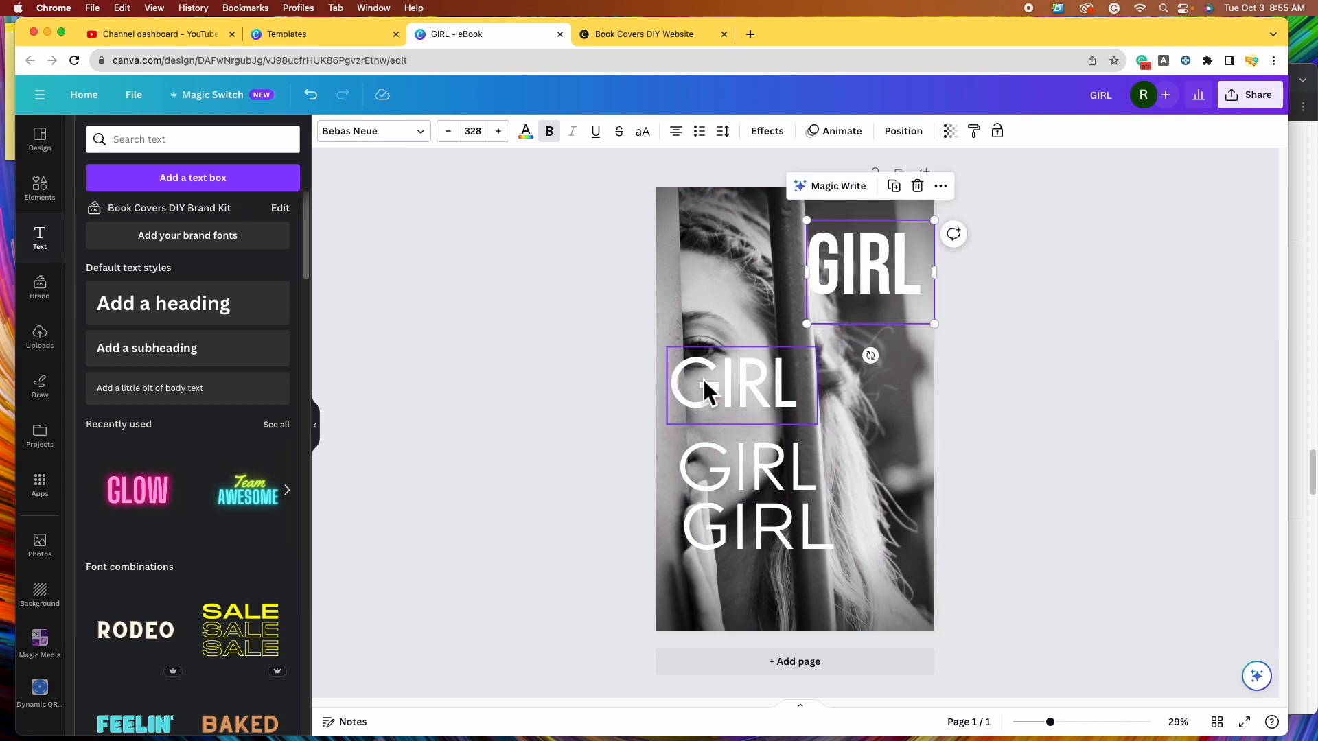
- Rearrange the GIRL copies, deleting the top one and moving the others up
click(872, 289)
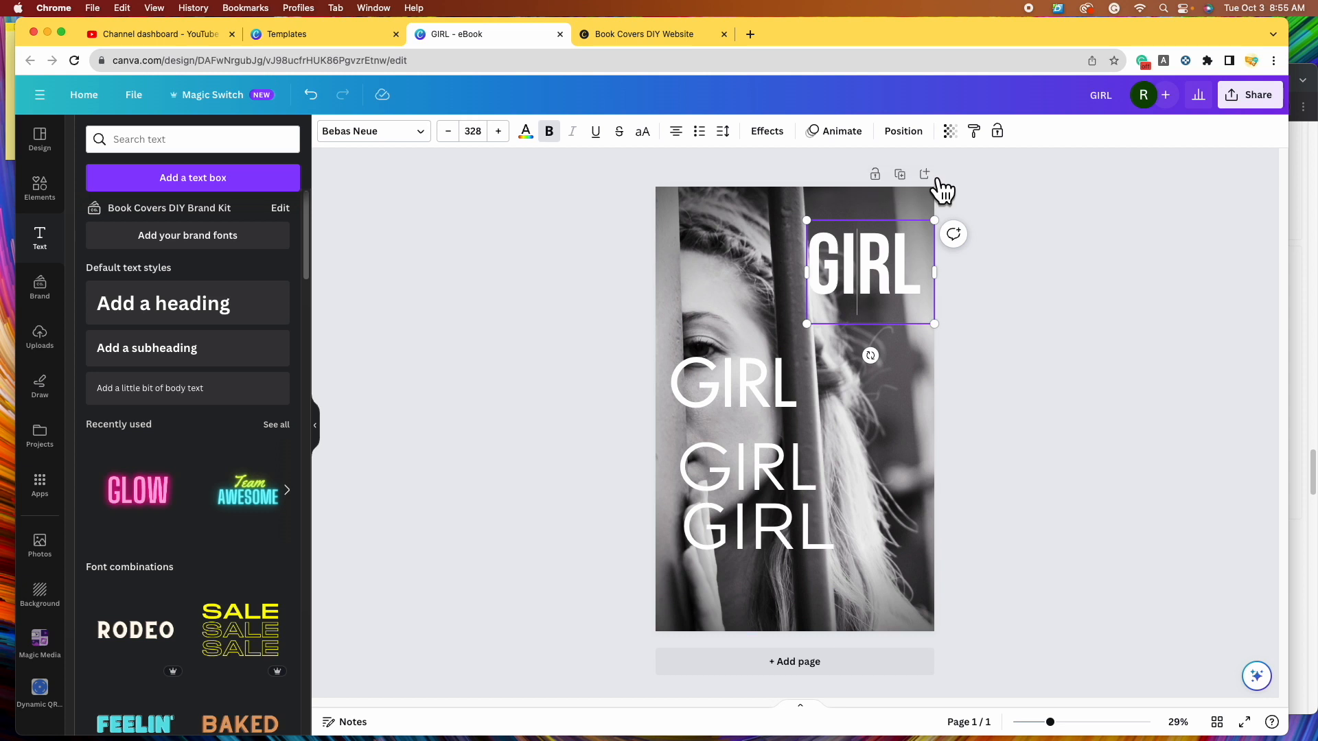
click(895, 399)
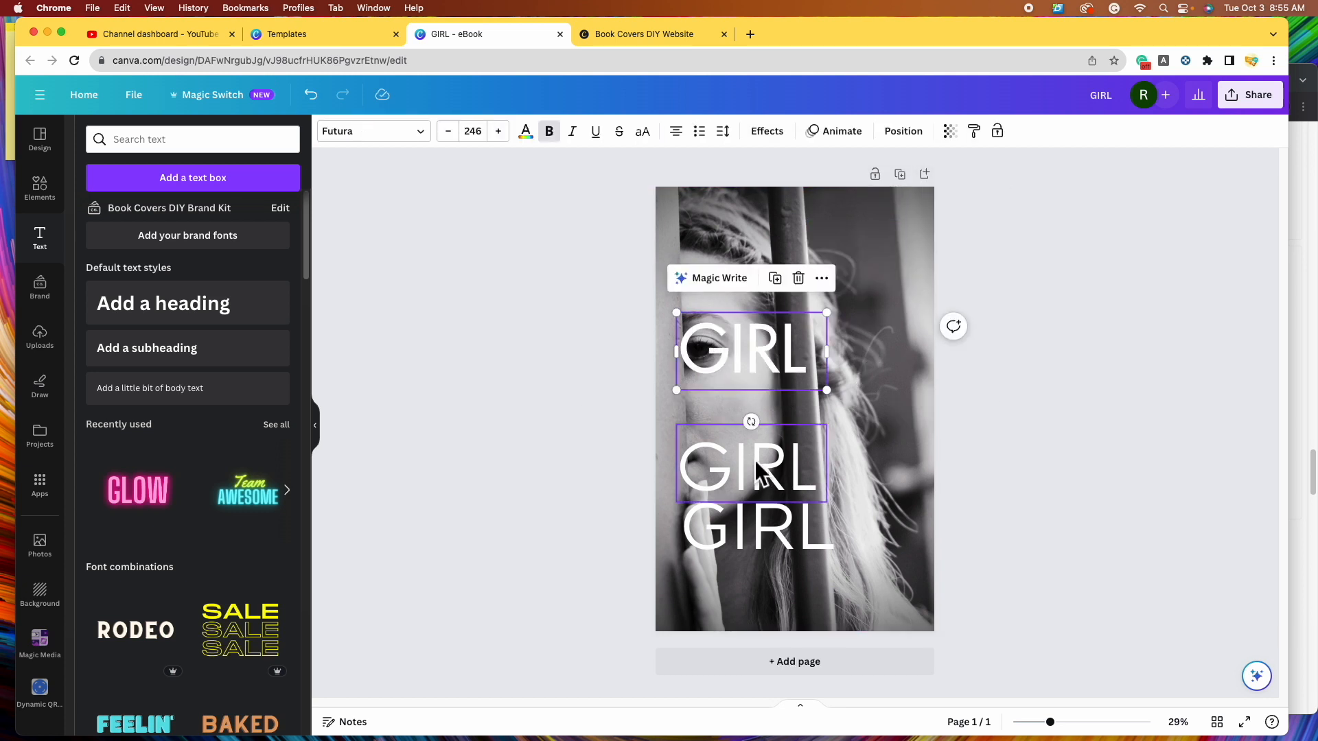
drag(756, 460, 755, 420)
click(812, 525)
drag(812, 525, 807, 508)
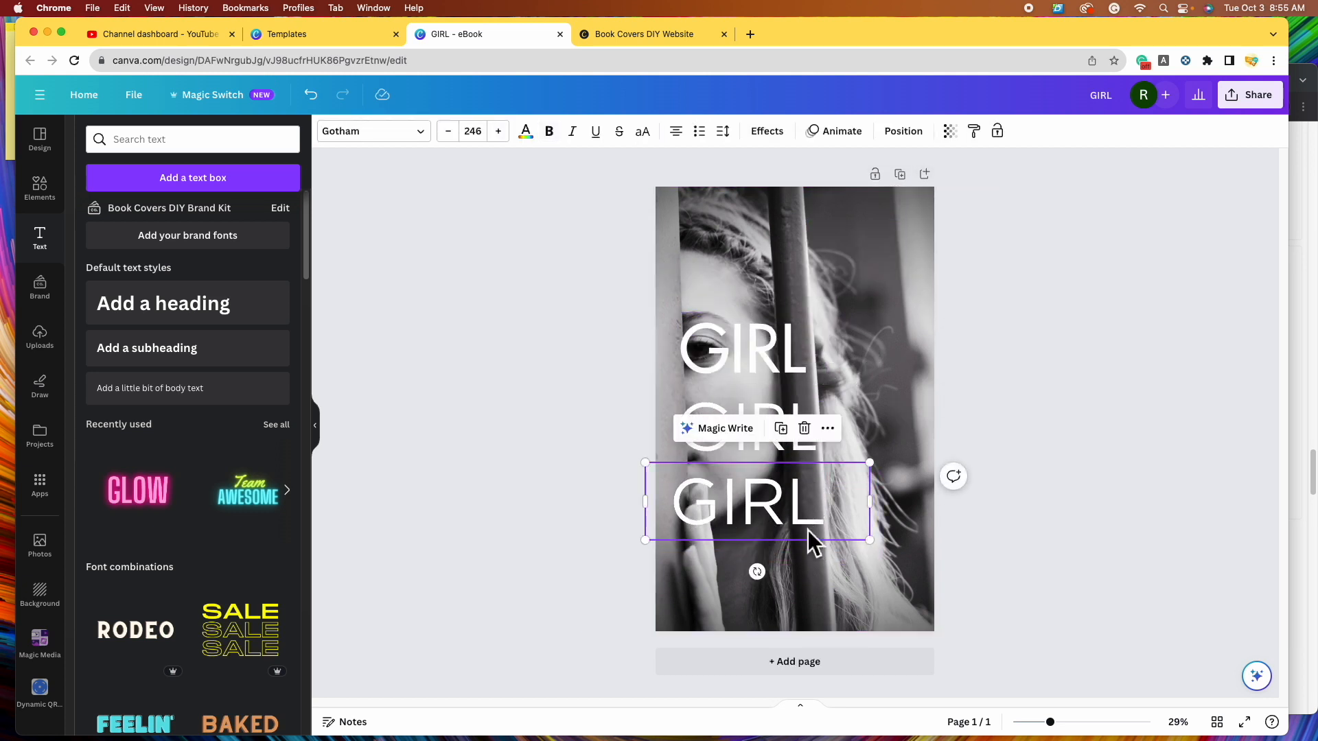
drag(718, 516, 725, 527)
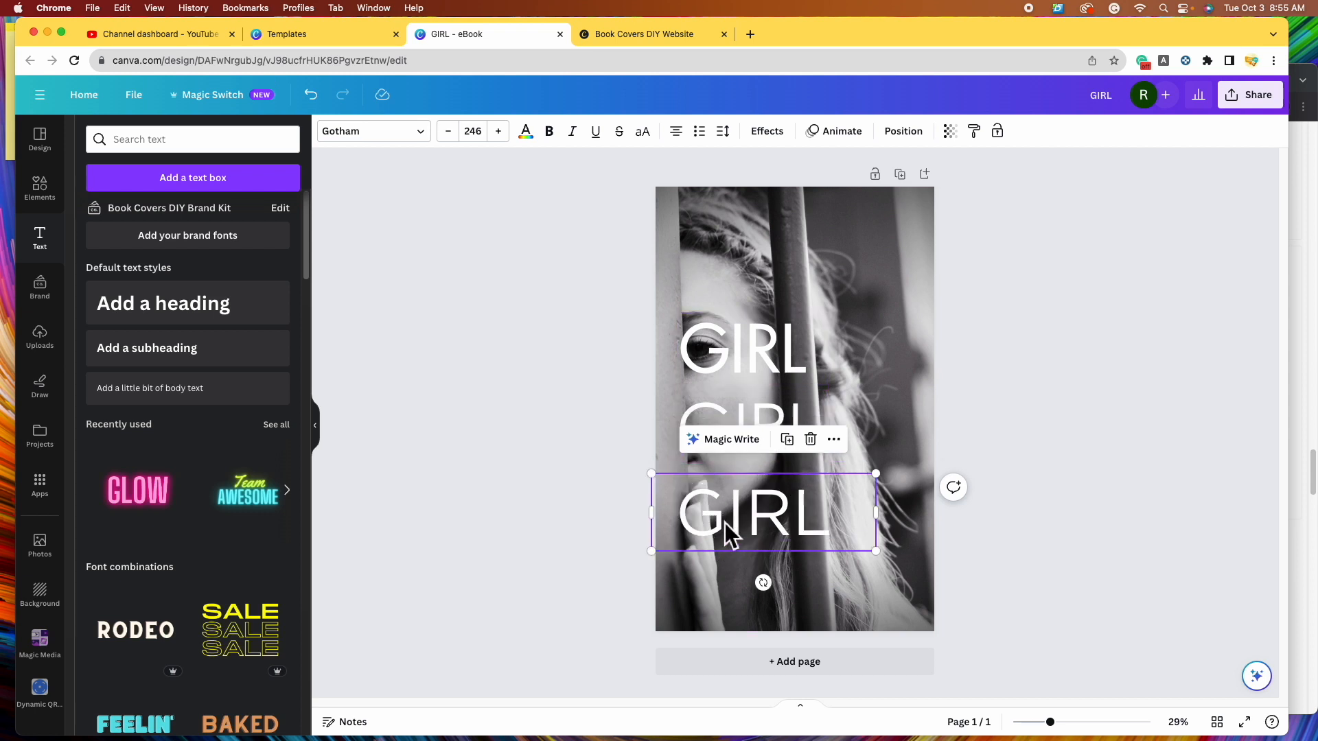
click(856, 327)
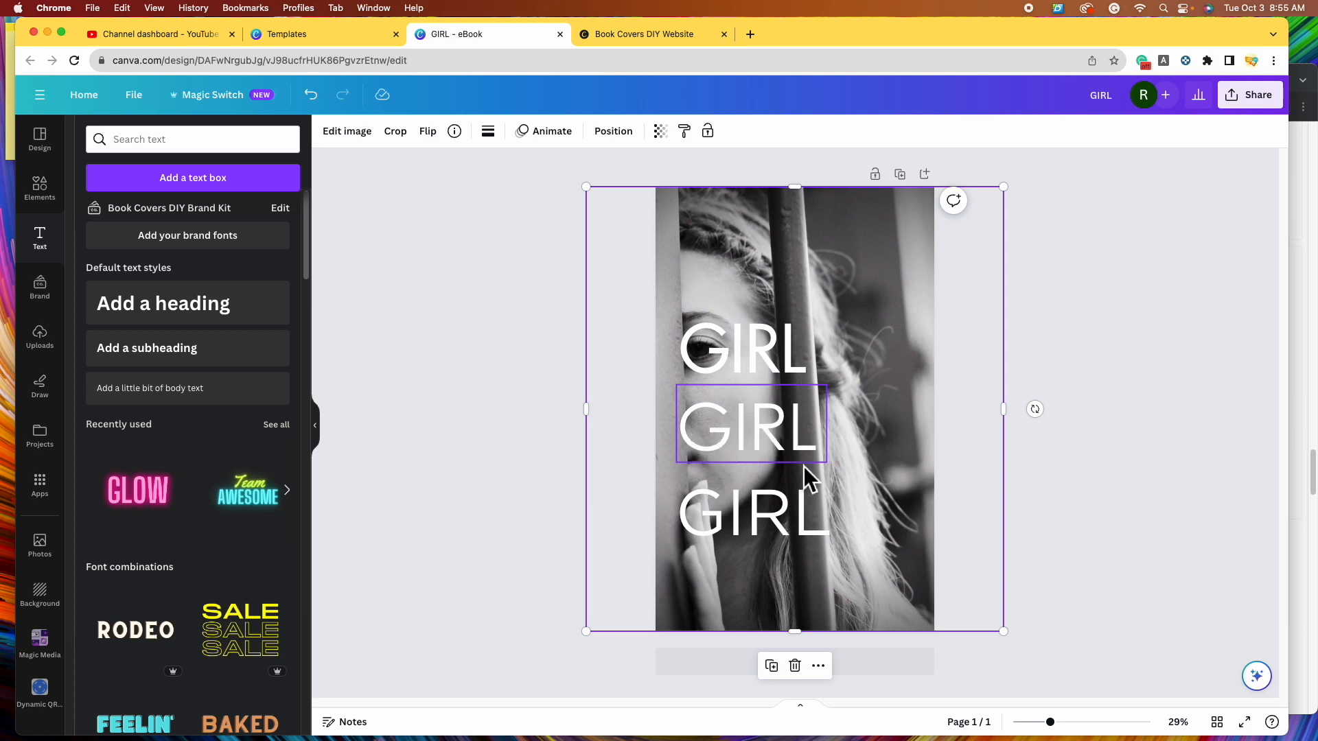
drag(789, 529, 892, 264)
click(922, 201)
drag(760, 353, 879, 272)
drag(780, 435, 850, 466)
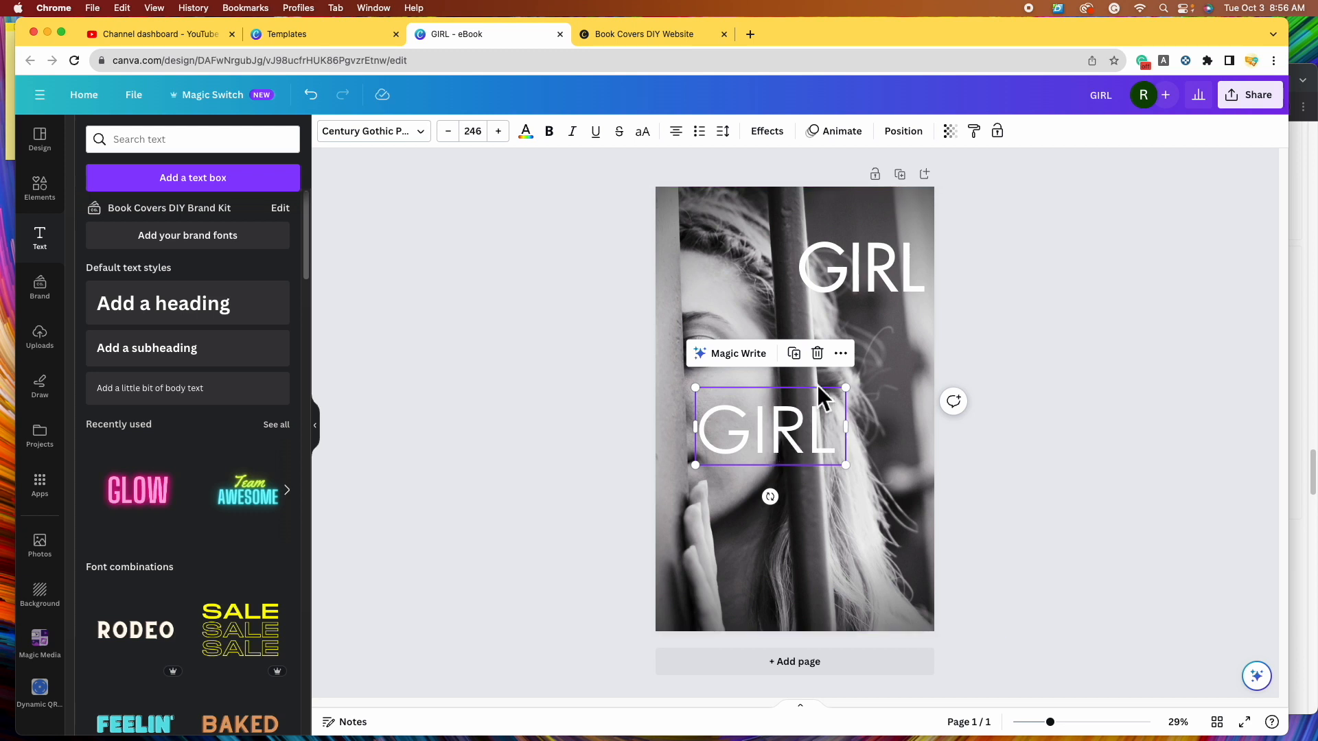
drag(868, 278, 844, 278)
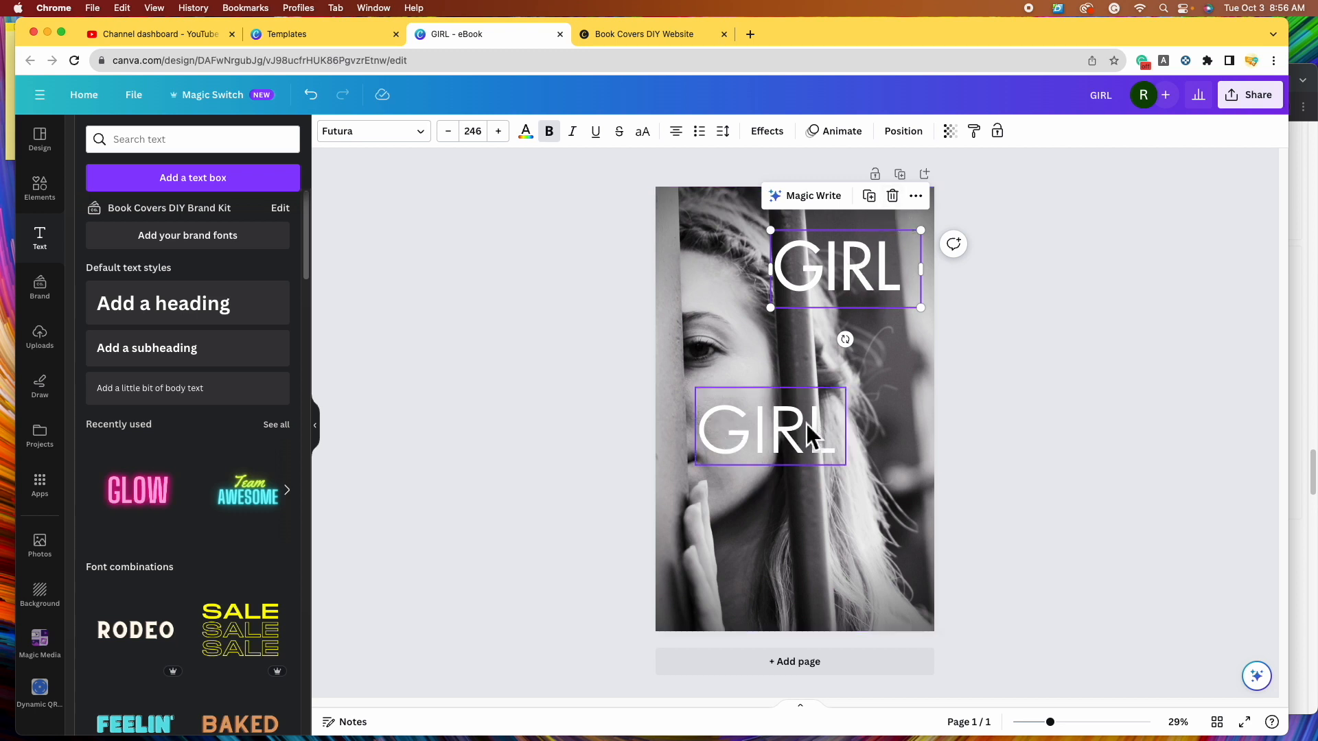
- Delete the Futura GIRL and resize the regular-weight Century Gothic GIRL to 191 at top right
click(904, 204)
drag(783, 453, 892, 328)
drag(790, 276, 826, 257)
click(557, 136)
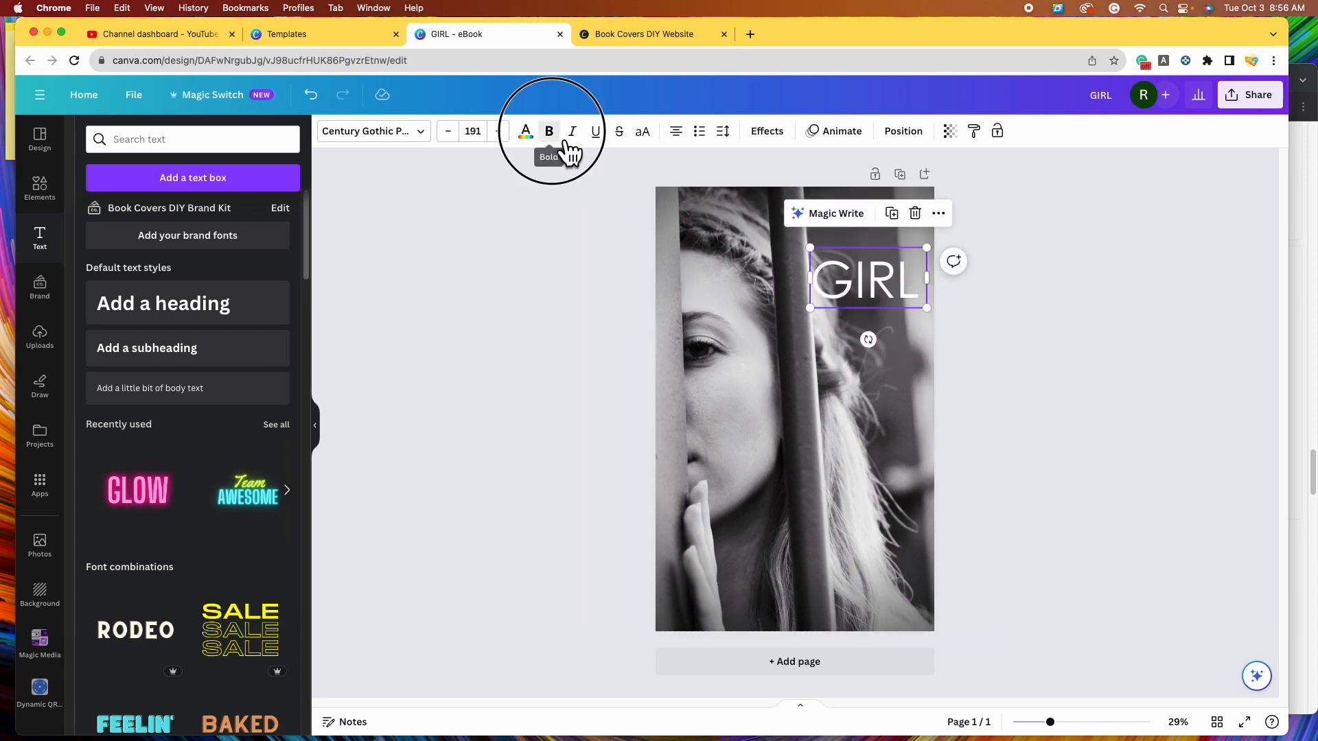
click(561, 137)
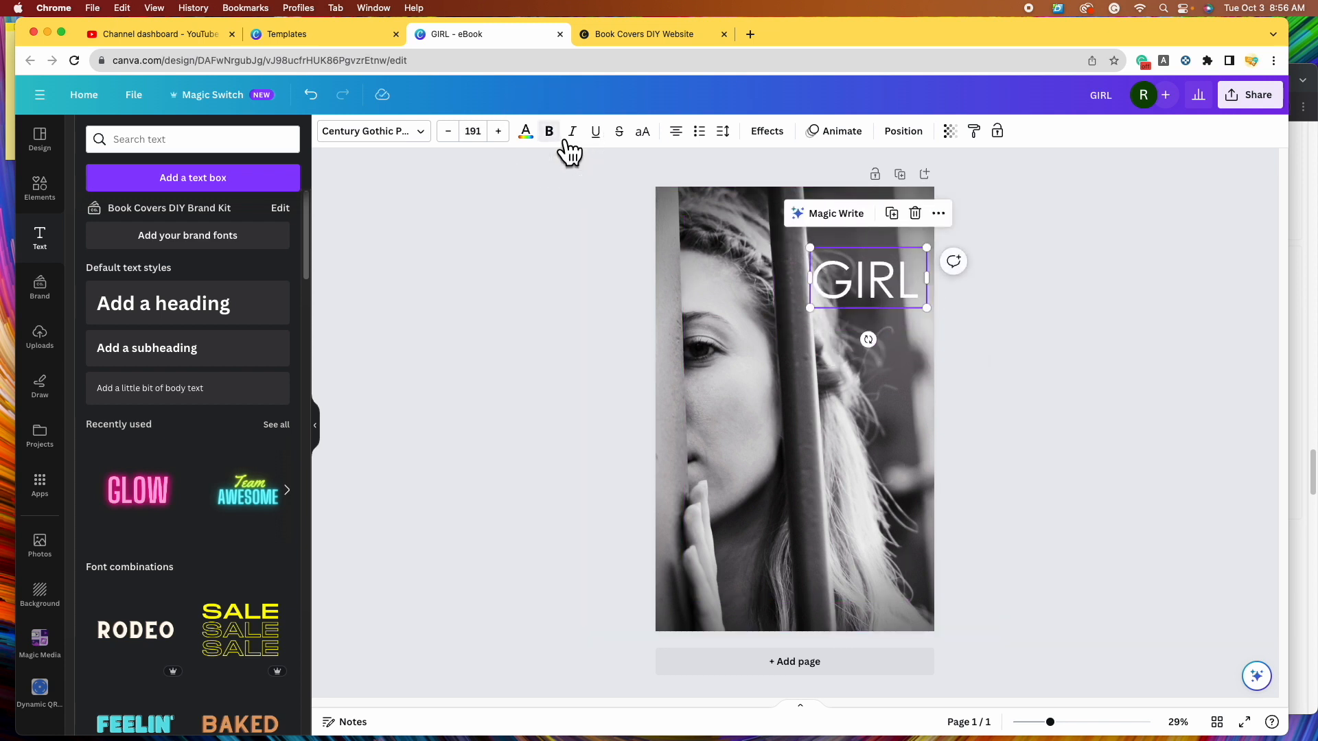
drag(869, 291, 859, 305)
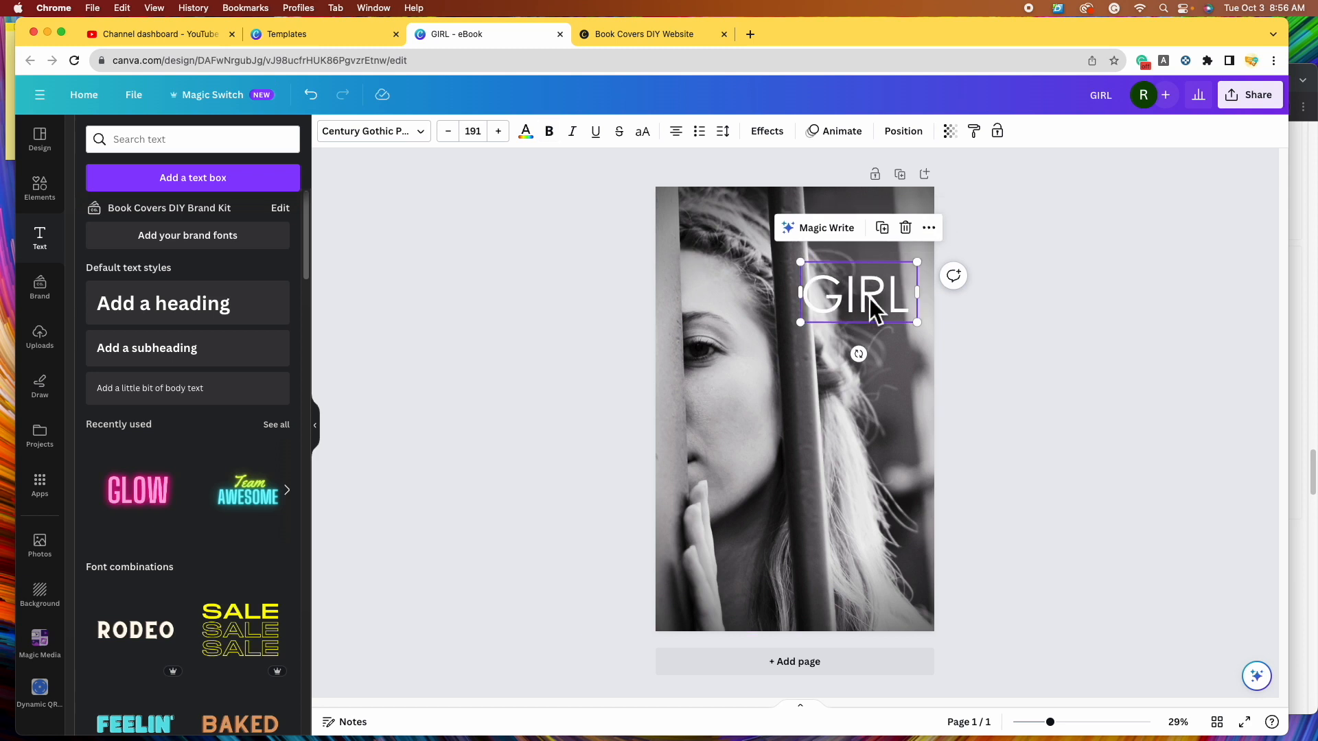
- Try pink, magenta, light blue, grey, a custom deep green and a photo-sampled grey on GIRL
click(530, 136)
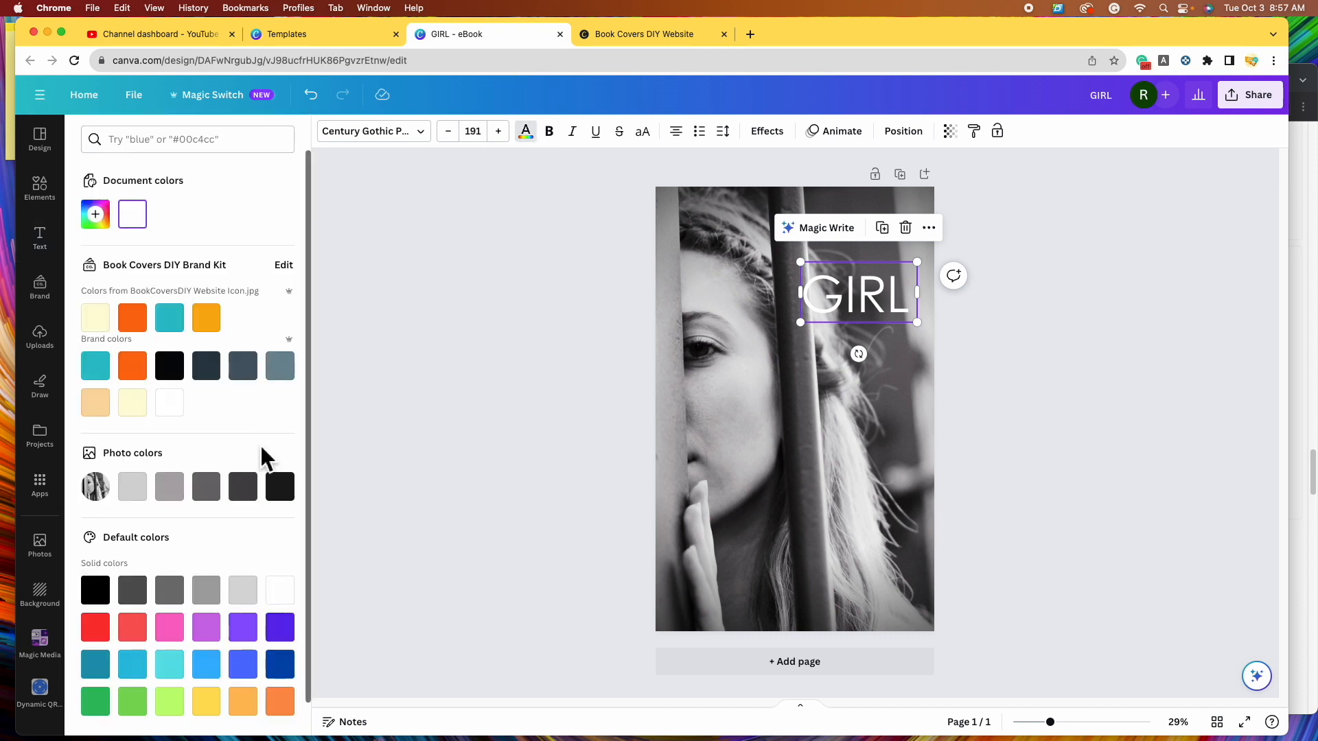
scroll(275, 453, down, 1)
click(171, 603)
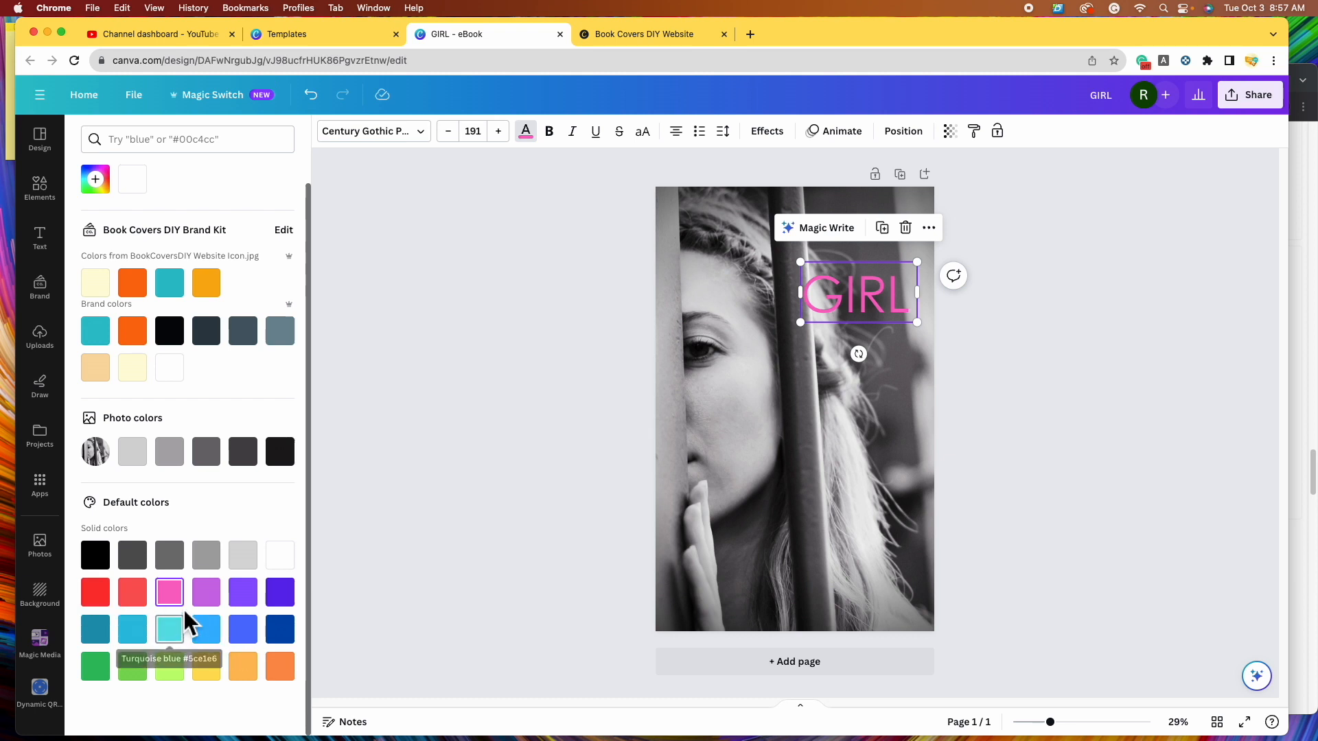
click(219, 600)
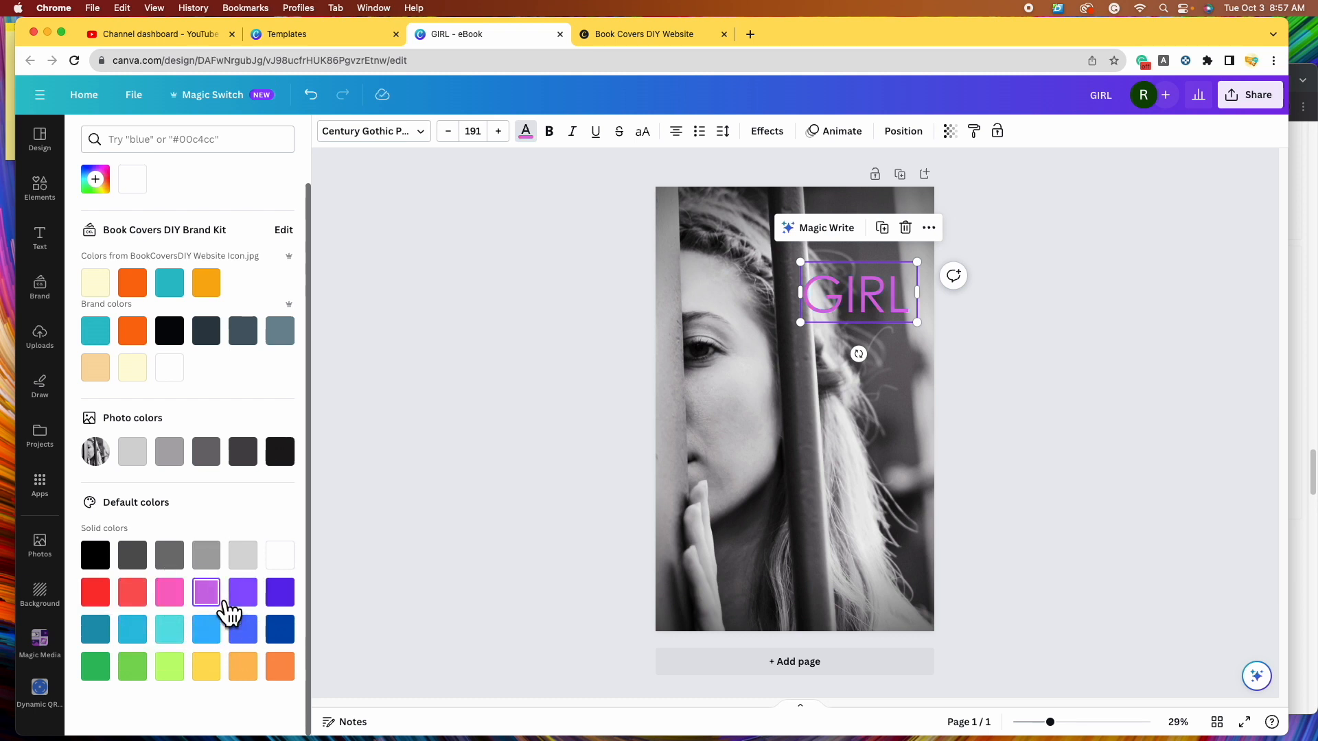
click(217, 636)
click(216, 566)
click(173, 596)
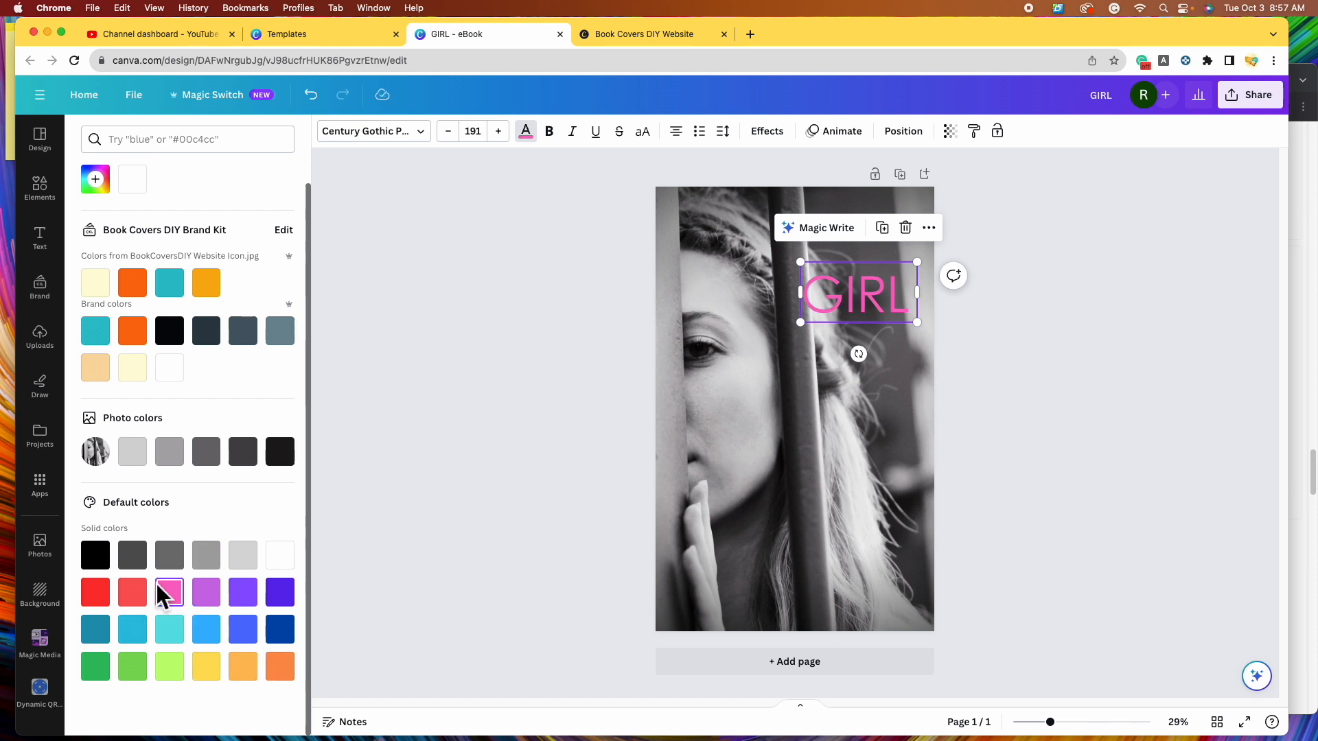
scroll(140, 479, up, 1)
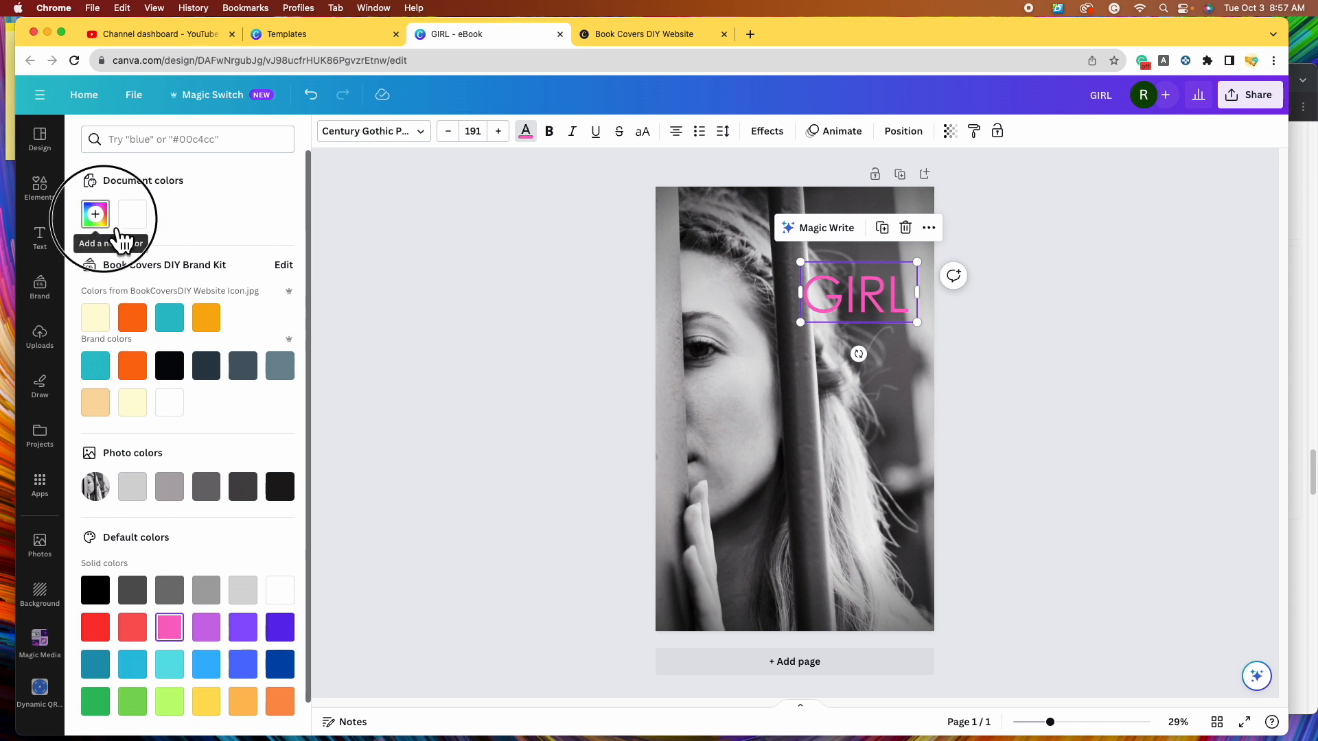
click(95, 215)
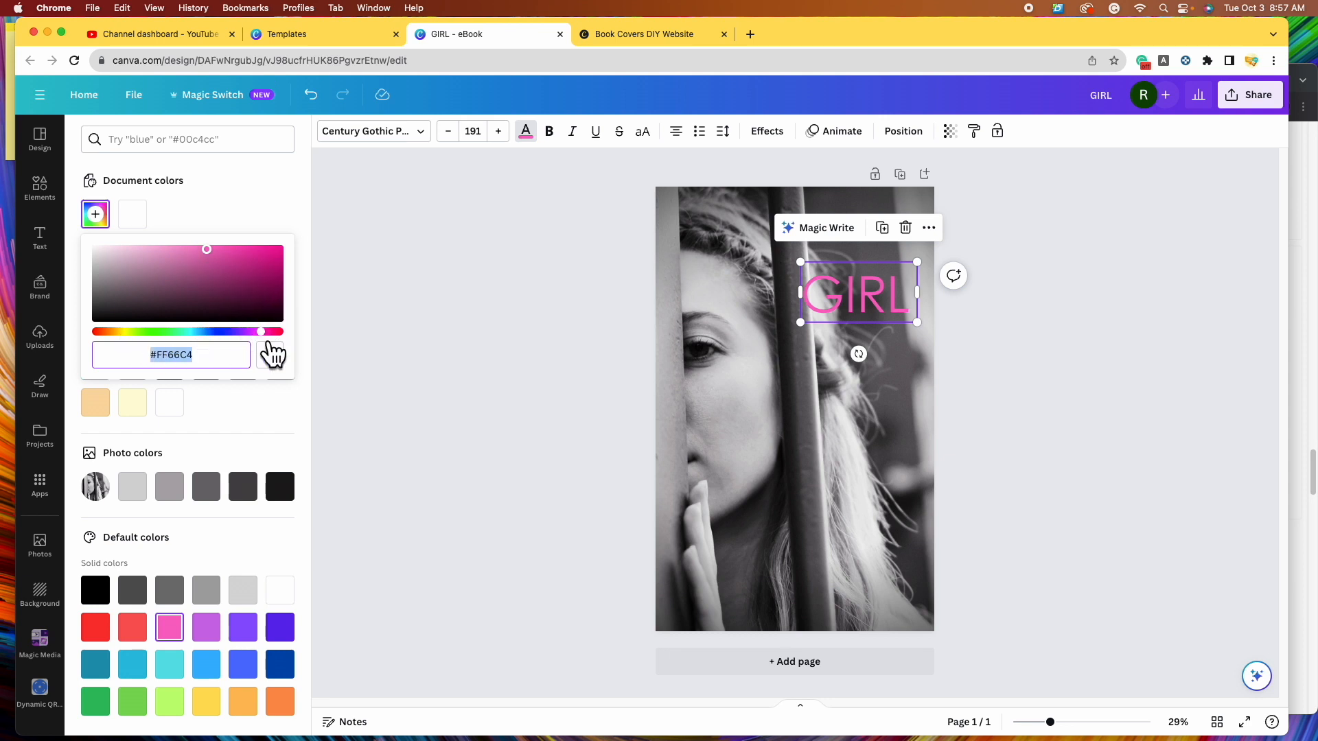
drag(278, 354, 160, 355)
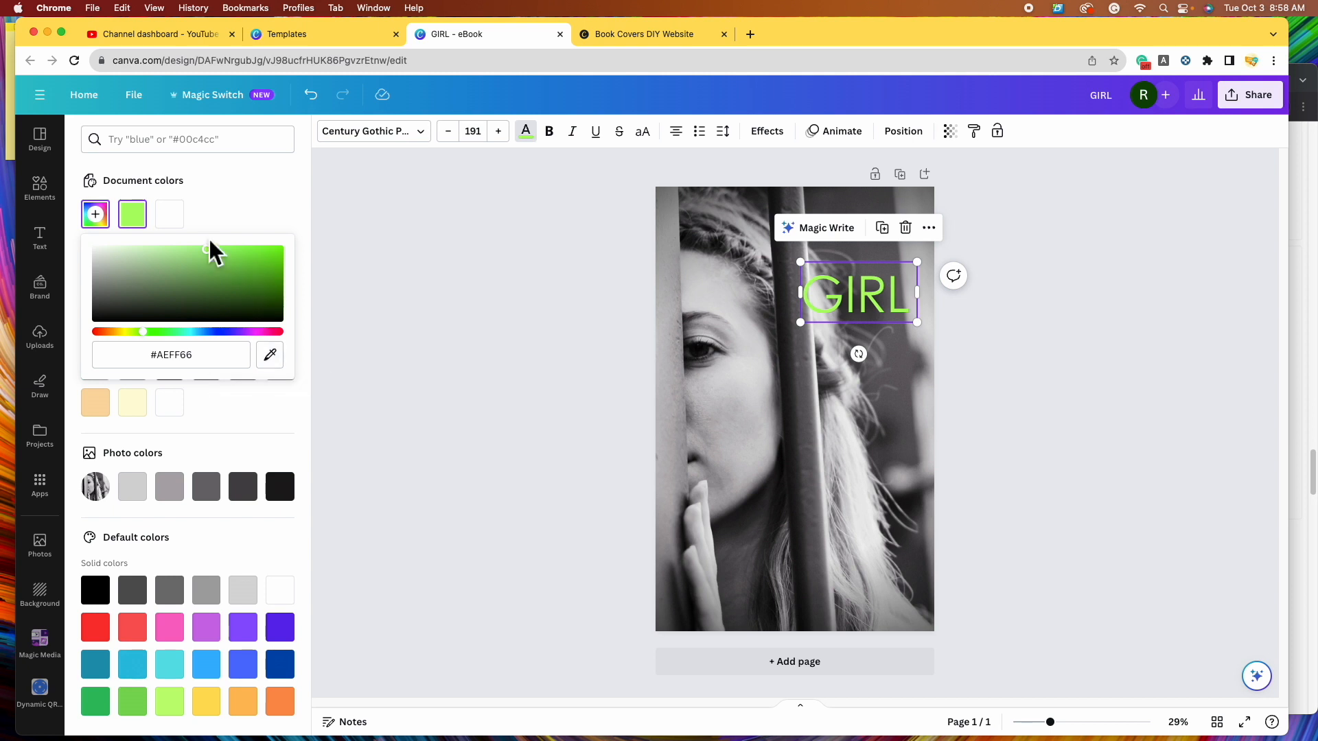
mouse_move(206, 249)
mouse_down()
mouse_move(215, 285)
mouse_move(302, 258)
mouse_move(300, 244)
mouse_move(271, 311)
mouse_move(228, 317)
mouse_move(127, 250)
mouse_move(117, 278)
mouse_move(138, 259)
mouse_move(157, 290)
mouse_move(188, 259)
mouse_move(224, 262)
mouse_up()
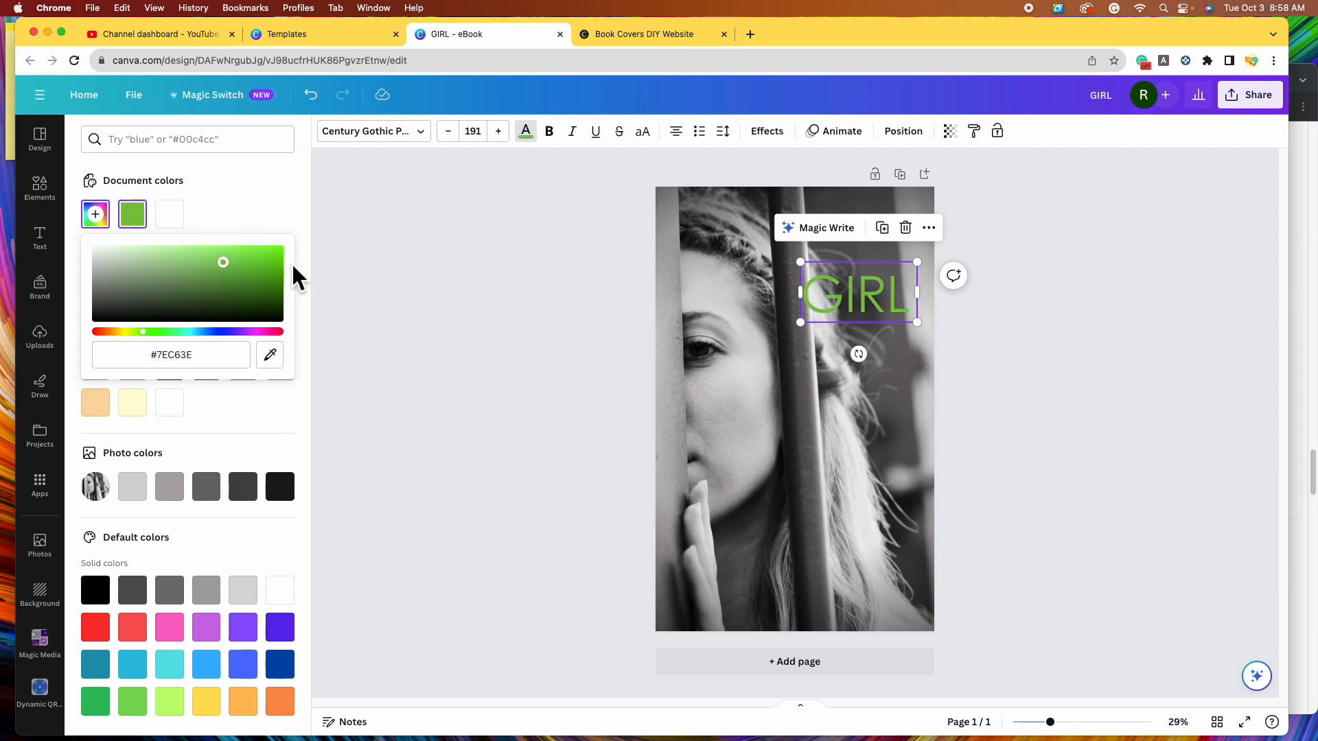
click(282, 361)
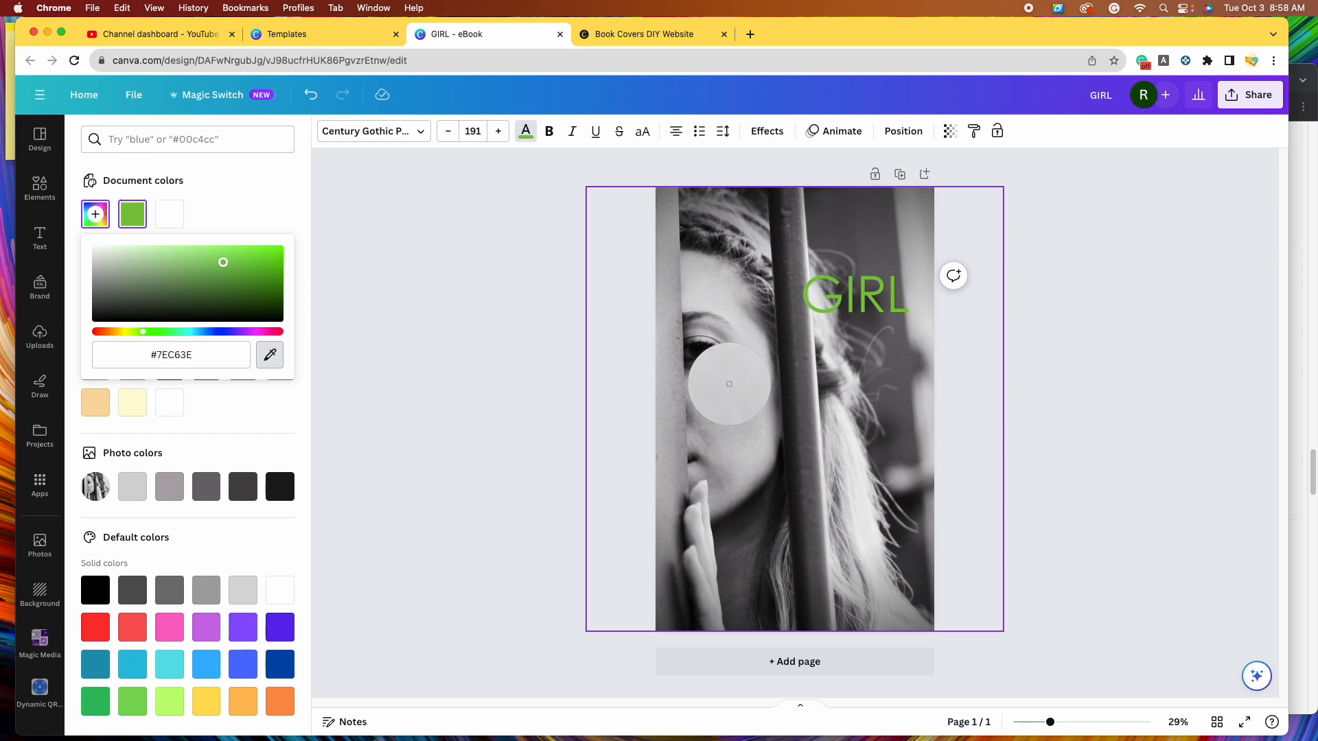
click(729, 384)
- Make GIRL coral red and bold, positioned slightly lower near the top right
click(899, 302)
drag(905, 306, 864, 257)
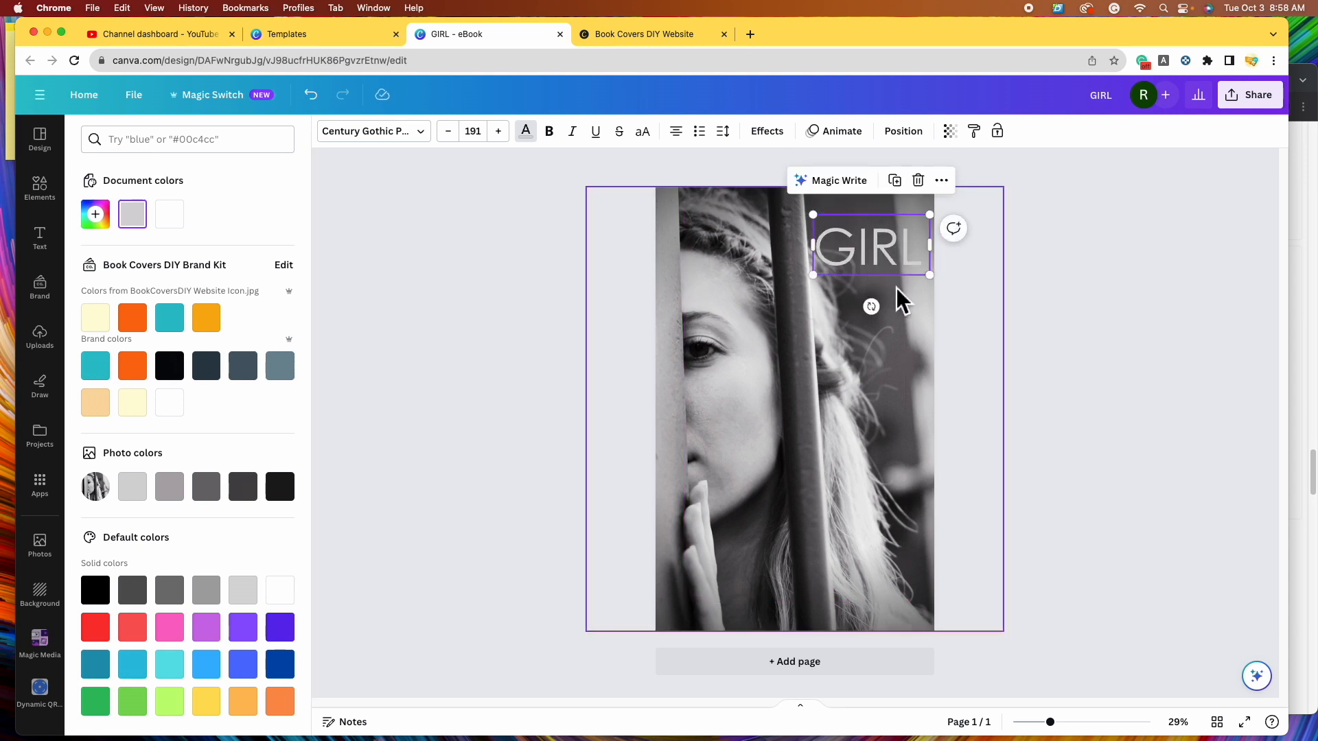
click(139, 633)
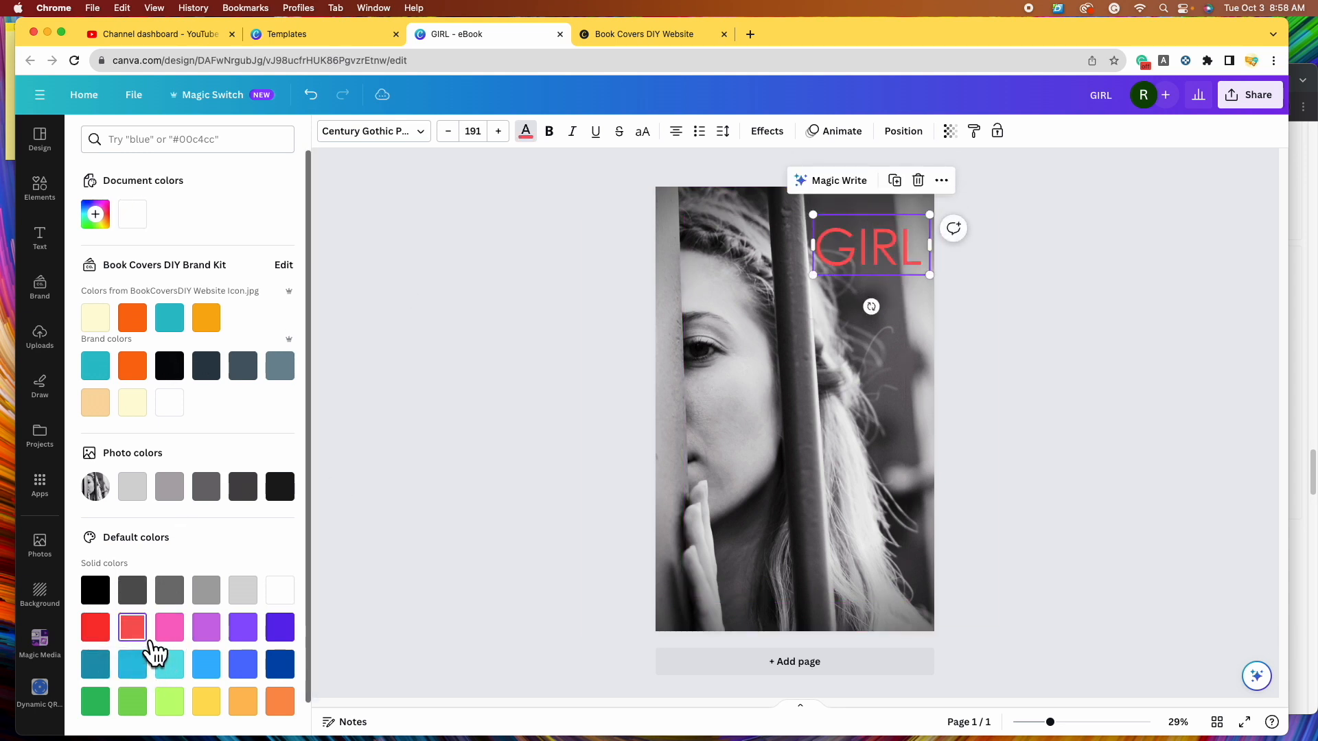
click(95, 628)
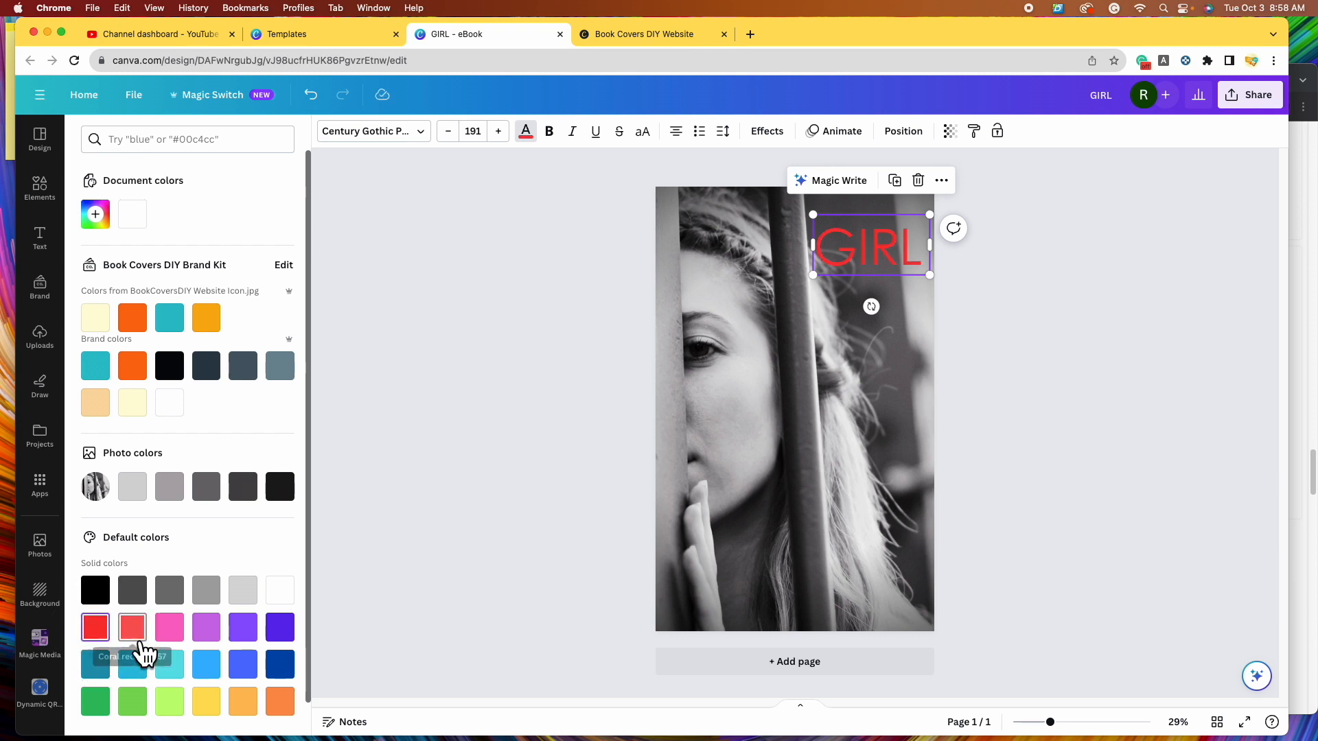
click(141, 635)
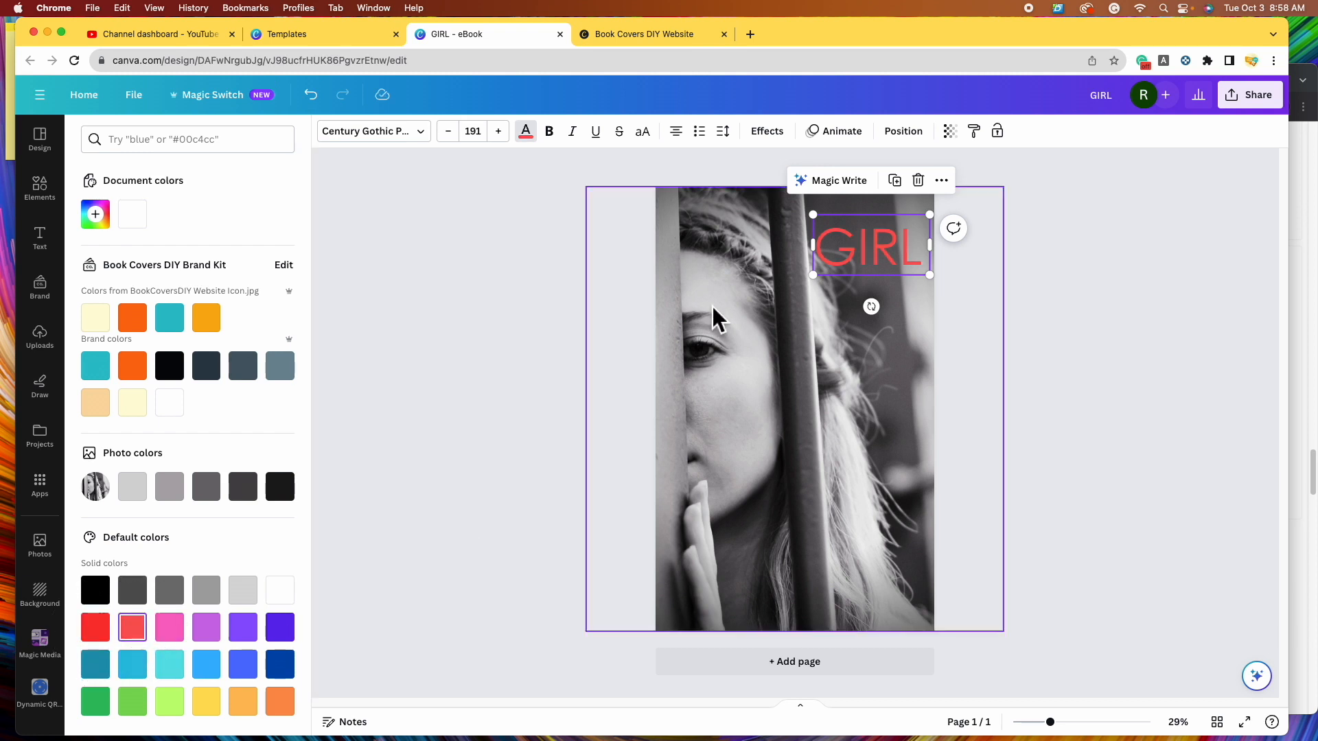
drag(884, 268, 891, 302)
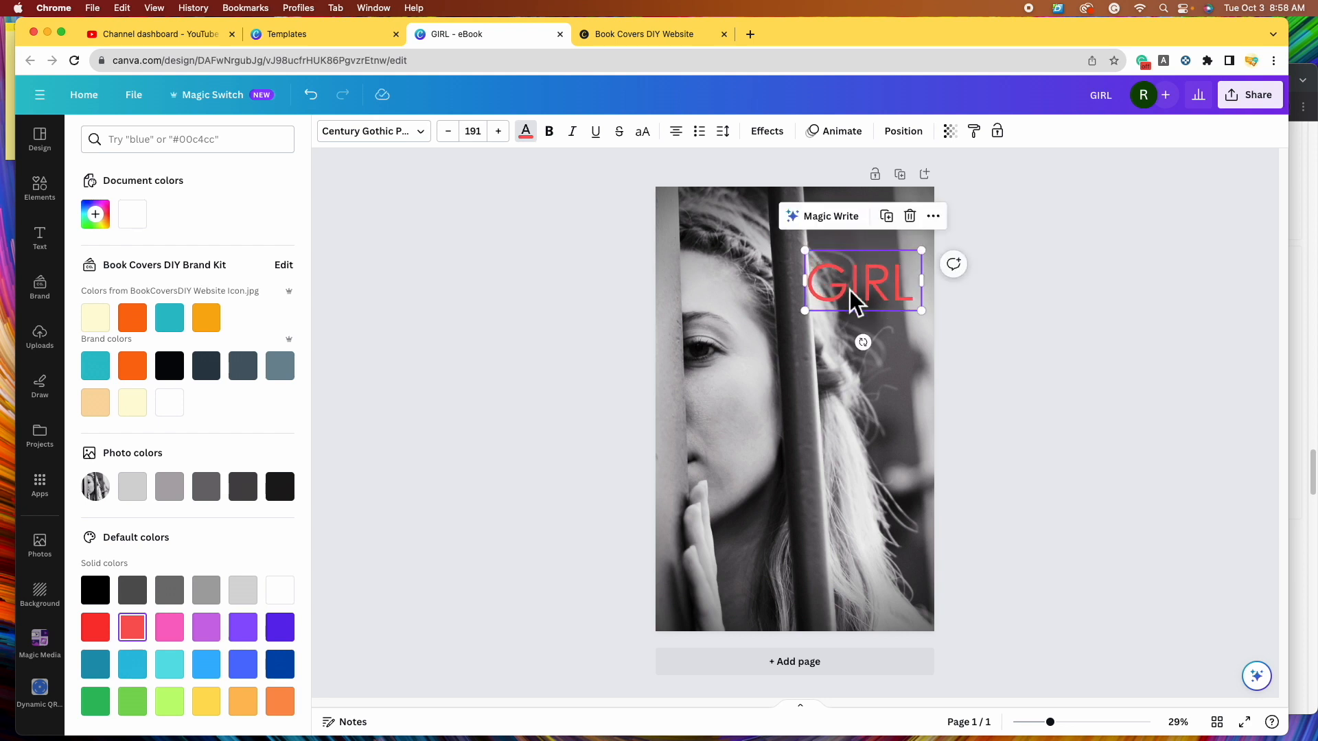
double_click(850, 291)
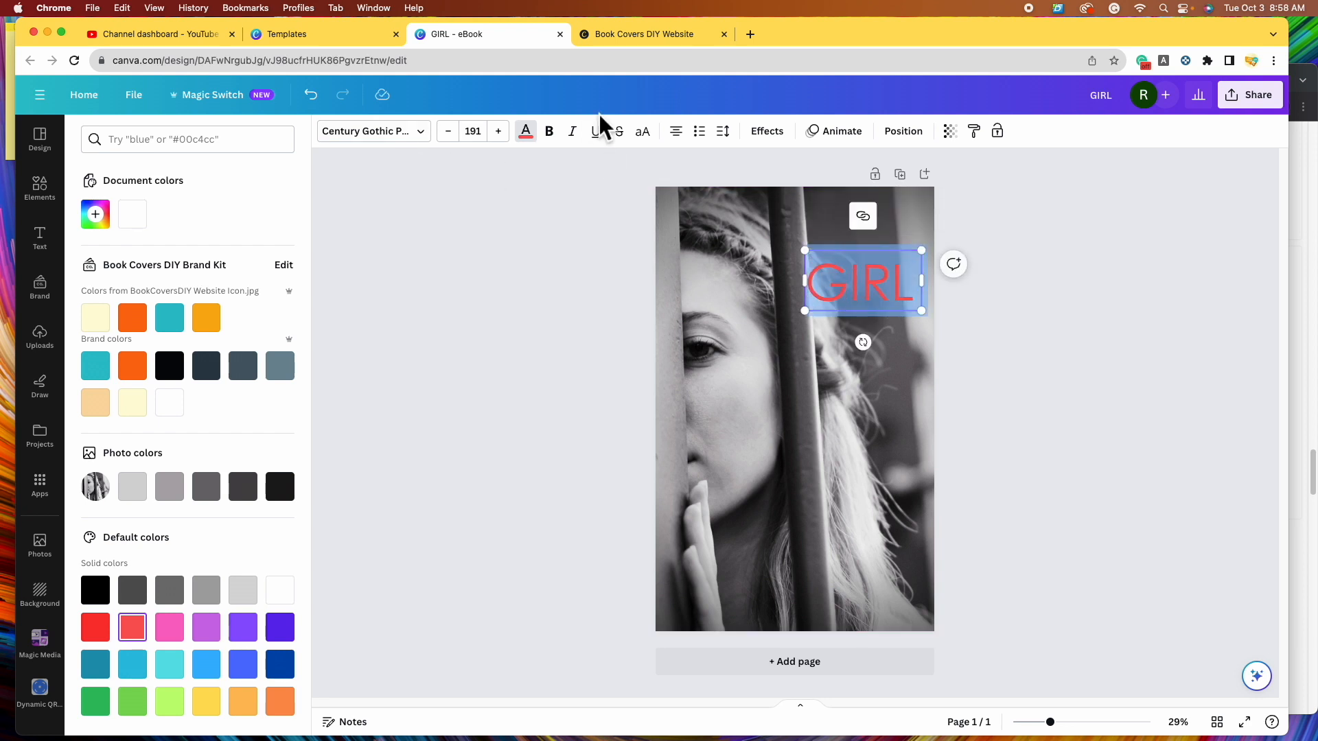
click(550, 131)
key(Escape)
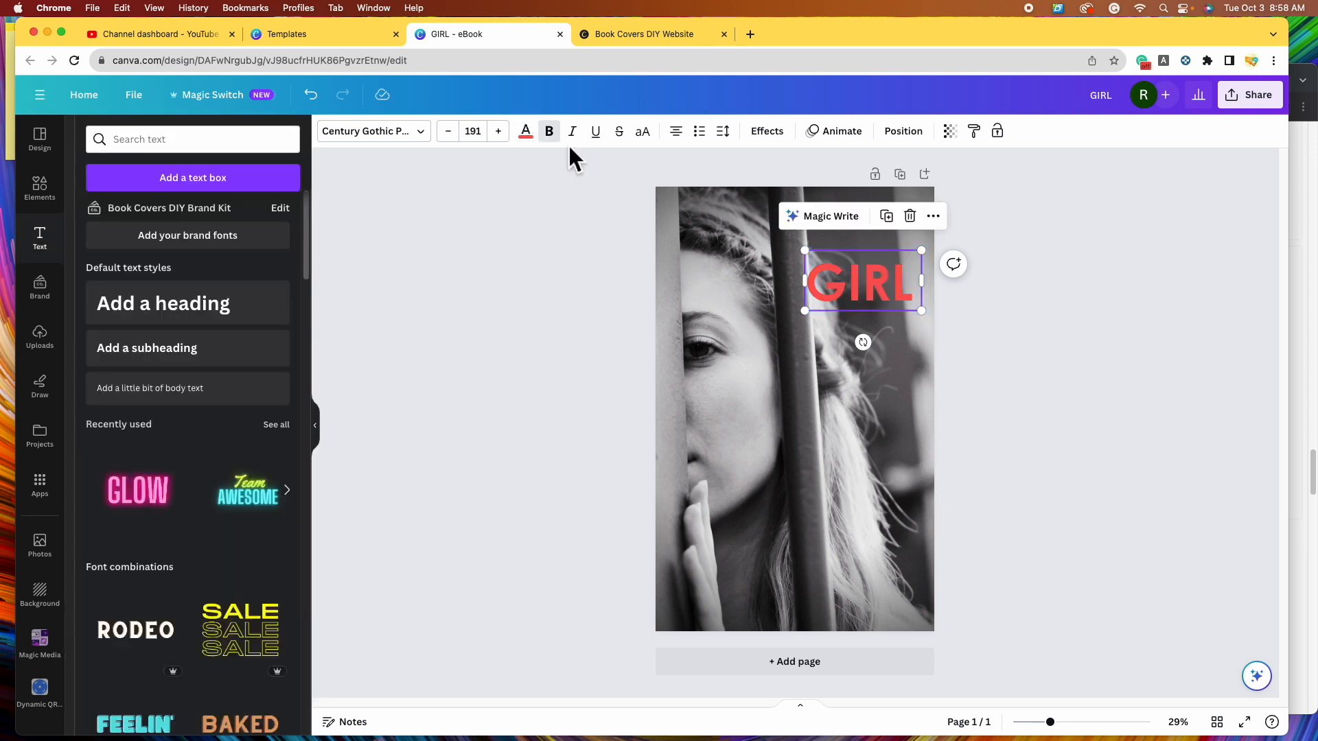
- Undo the bold on GIRL and nudge the title slightly left and down
click(311, 95)
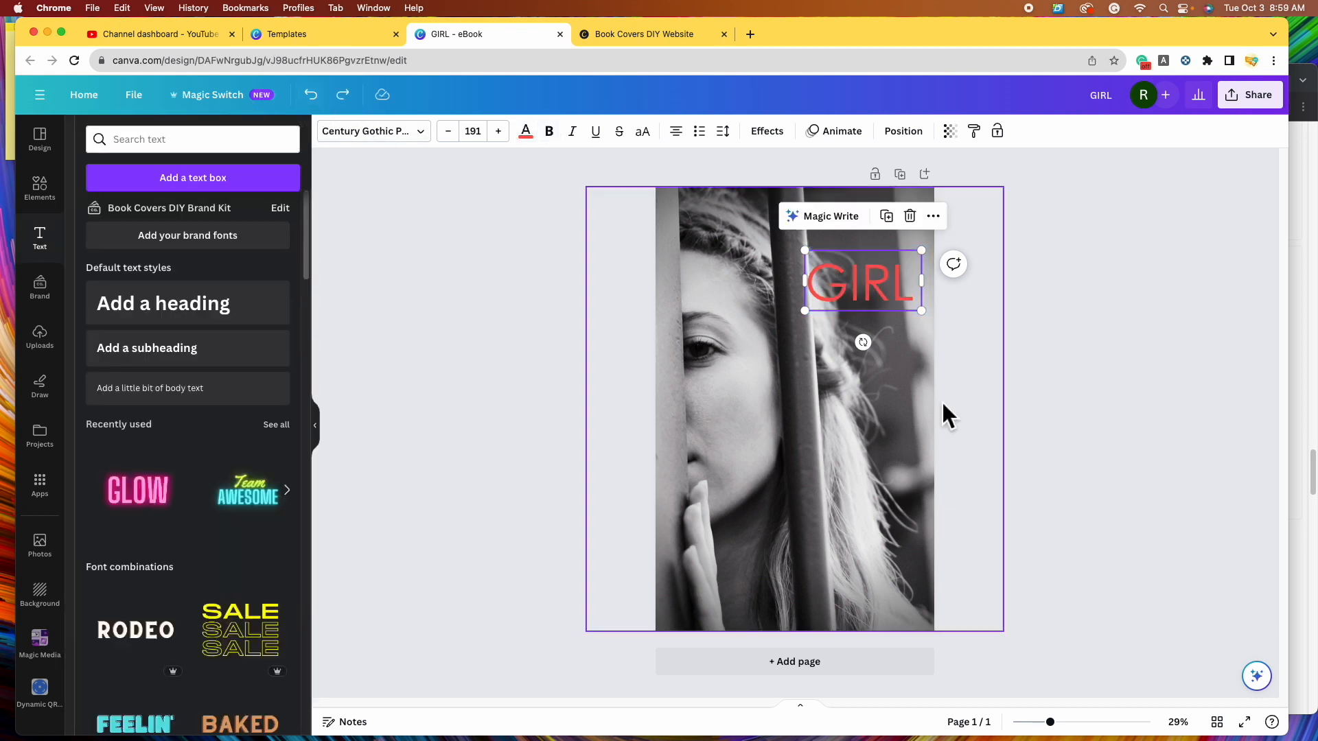
drag(859, 278, 850, 300)
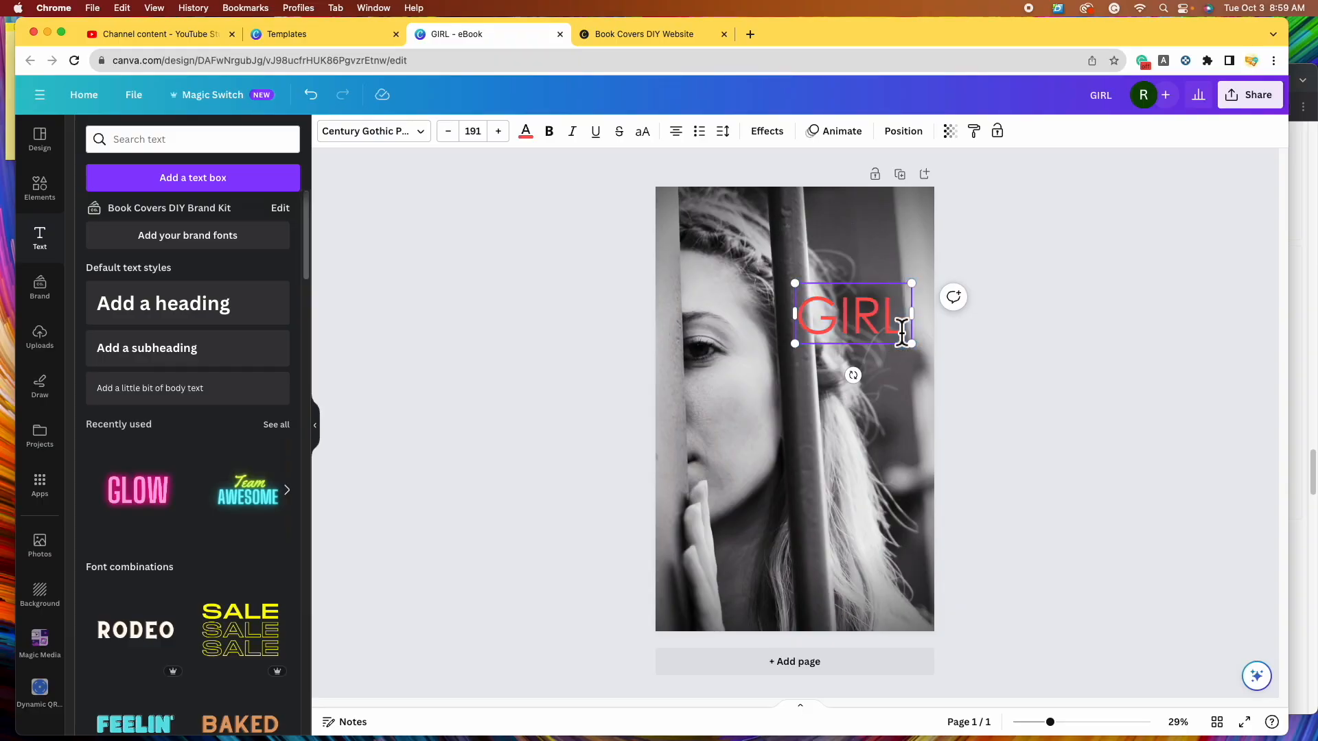
double_click(901, 330)
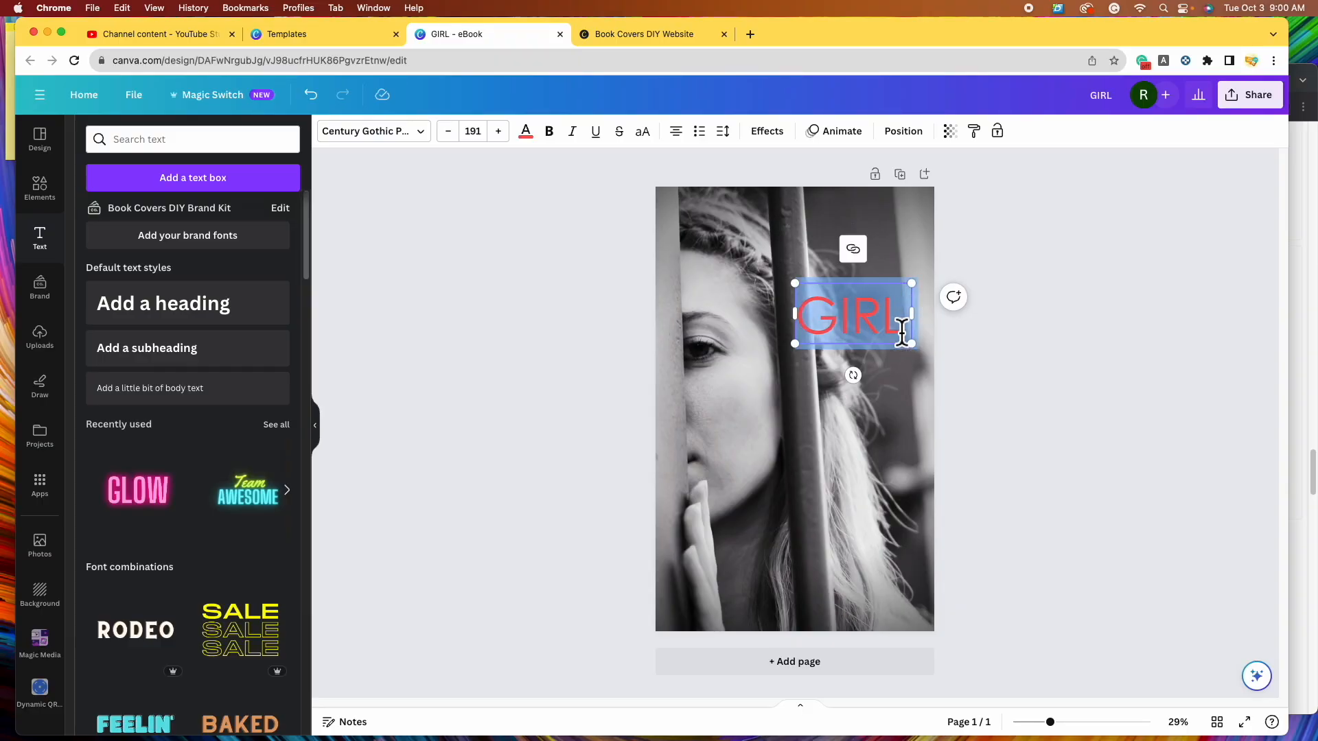
- Change the title word to LAST, move it up-right and size it to 158
text(LAST)
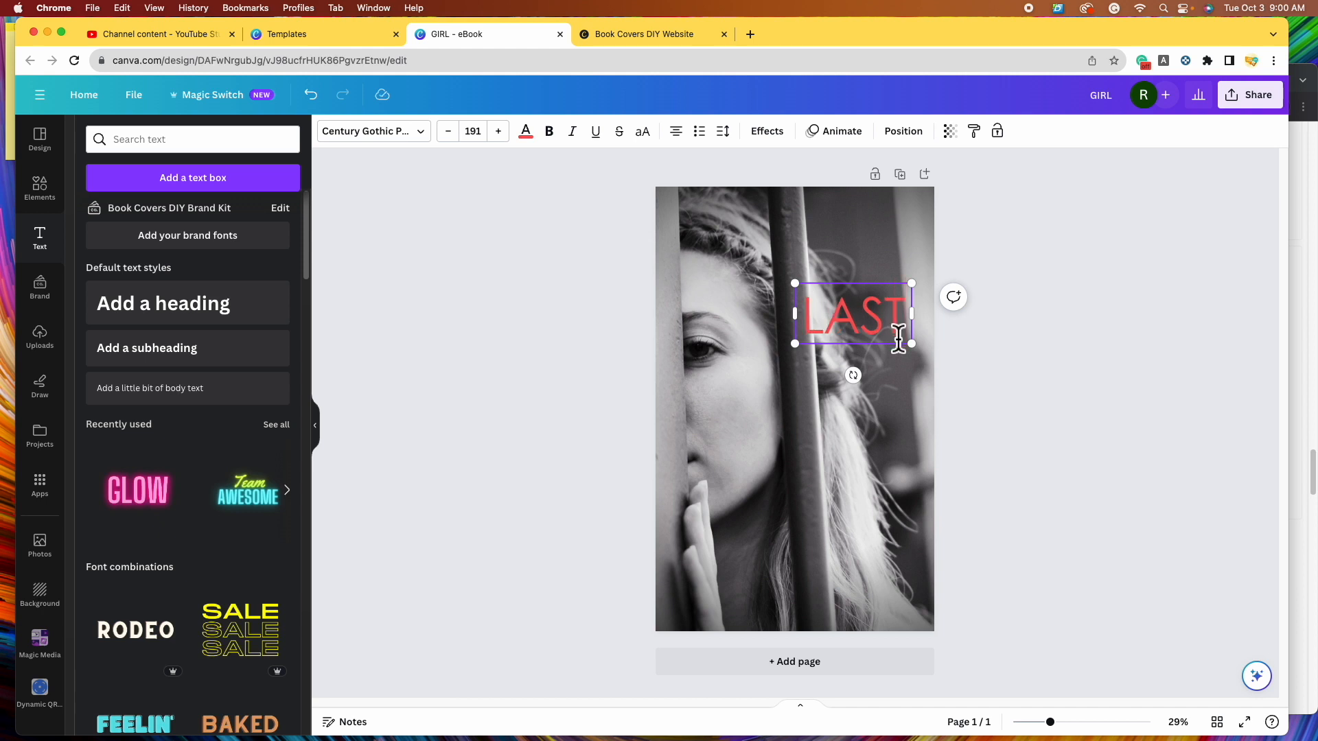
click(1073, 416)
drag(886, 330, 893, 311)
drag(919, 324, 907, 317)
drag(917, 326, 918, 327)
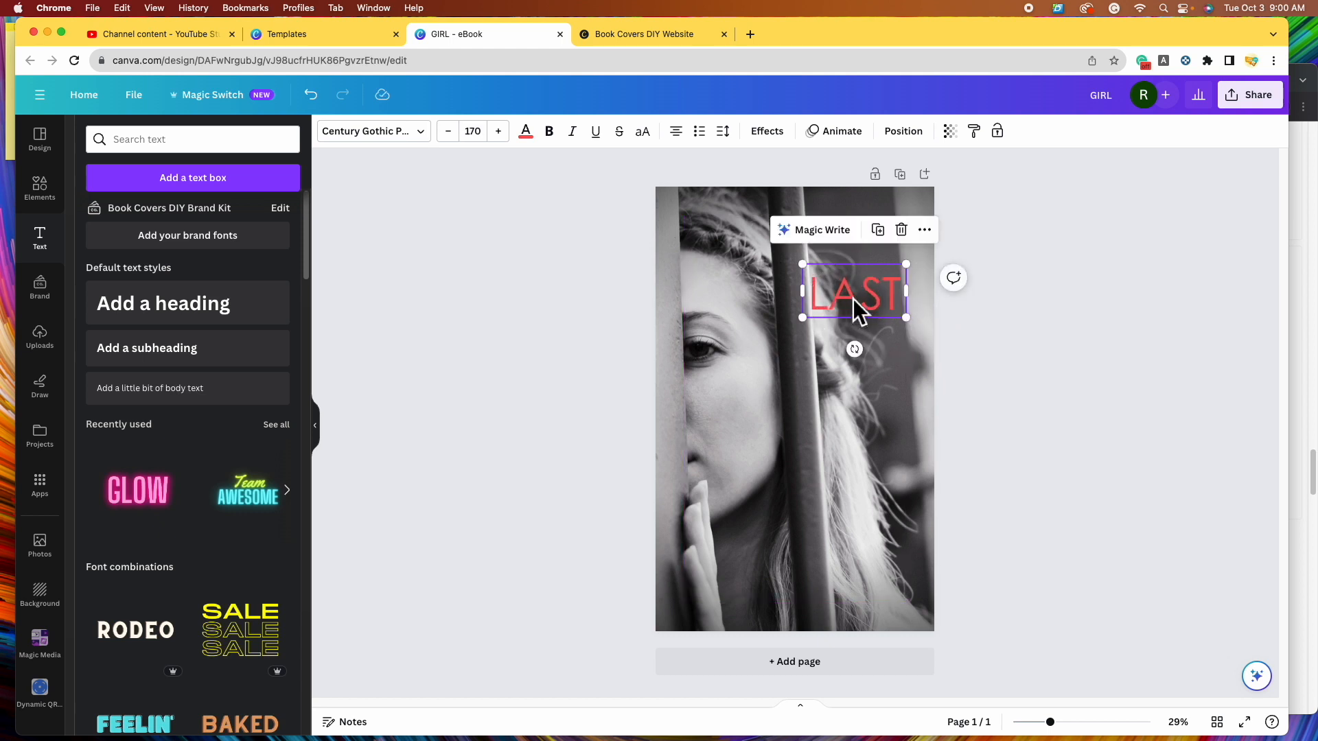
- Add a duplicate reading THE above LAST at about size 121, and enlarge LAST to 227
click(881, 233)
drag(874, 319, 863, 259)
double_click(863, 245)
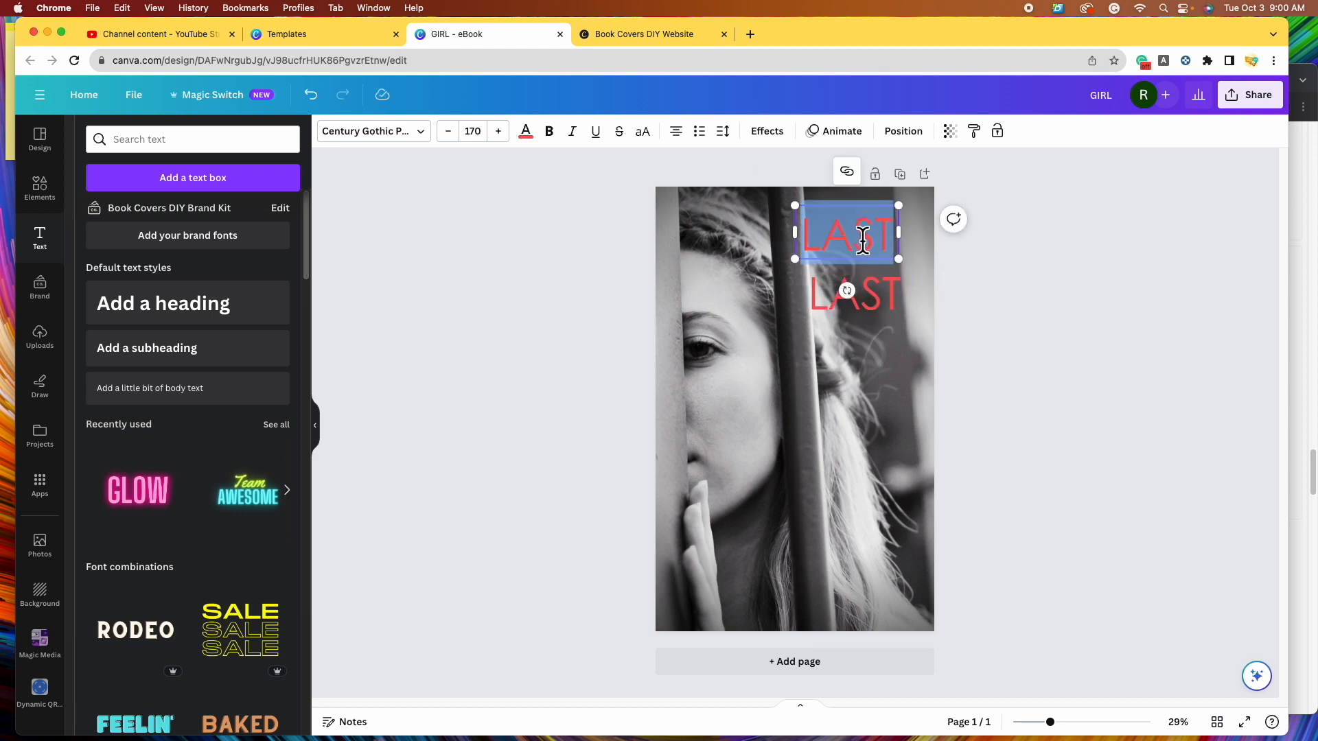
text(THE)
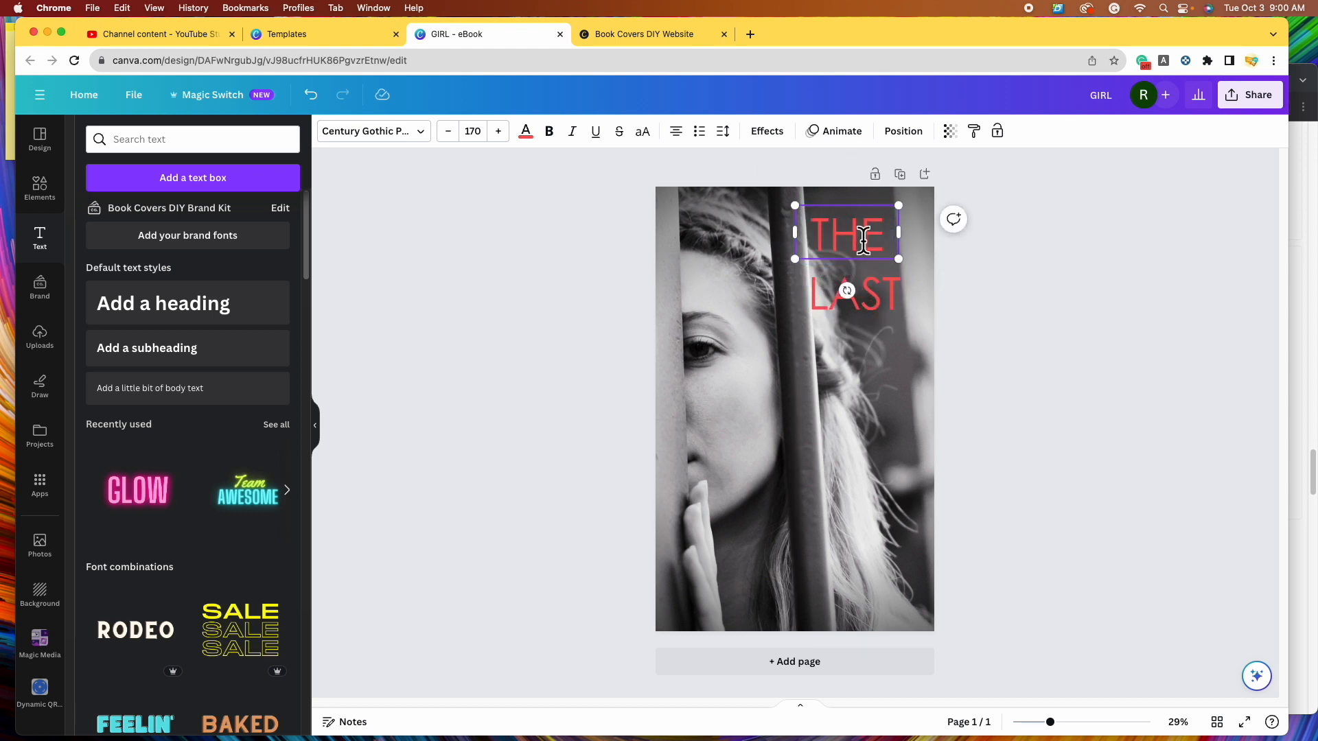
drag(899, 259, 849, 238)
drag(849, 238, 849, 252)
drag(802, 318, 772, 333)
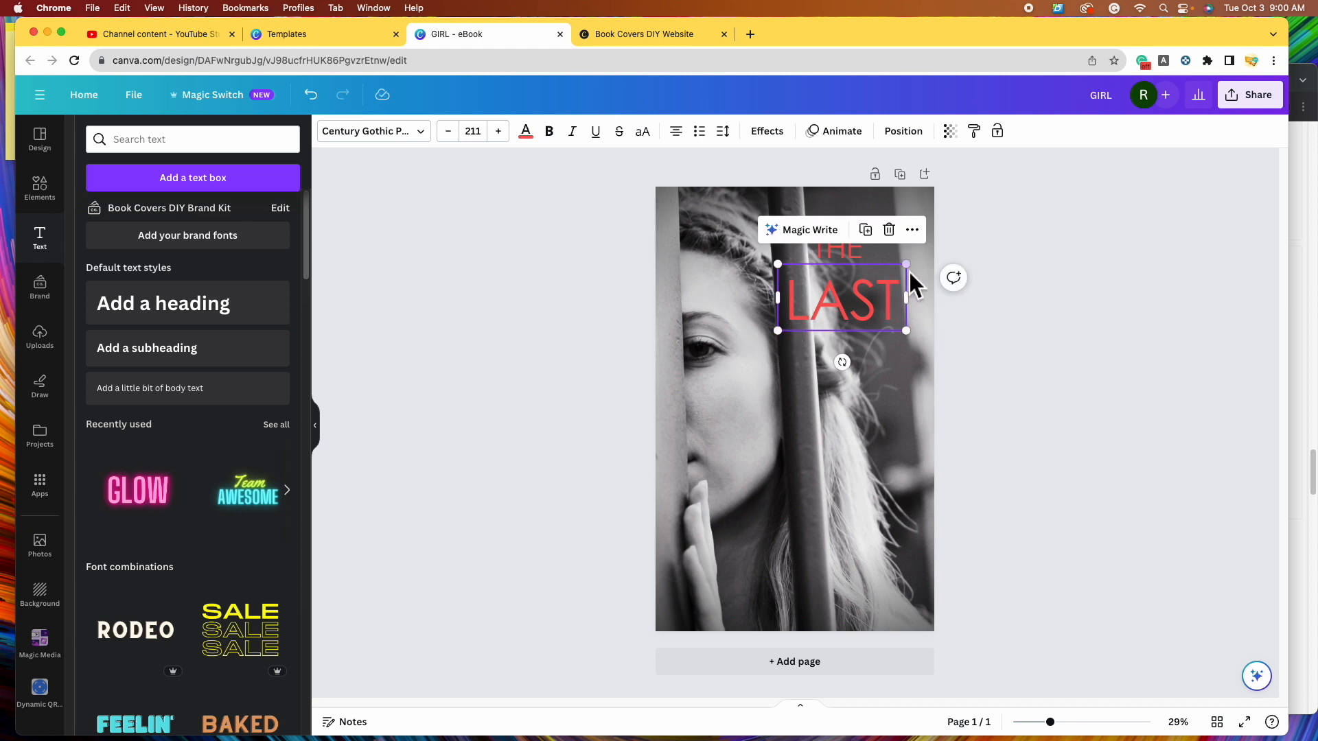
drag(907, 265, 915, 259)
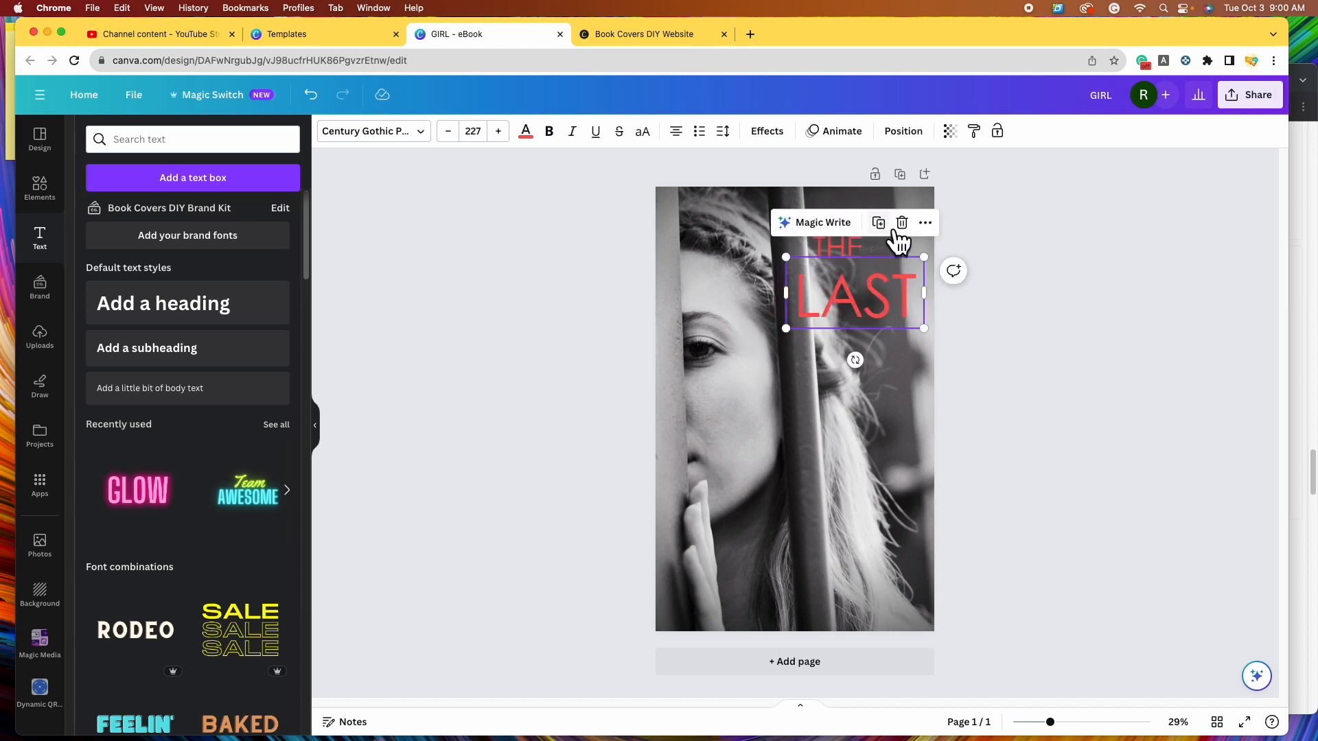
- Duplicate LAST below as PHOTO, widened to one line at size 165
click(879, 223)
drag(883, 322, 867, 387)
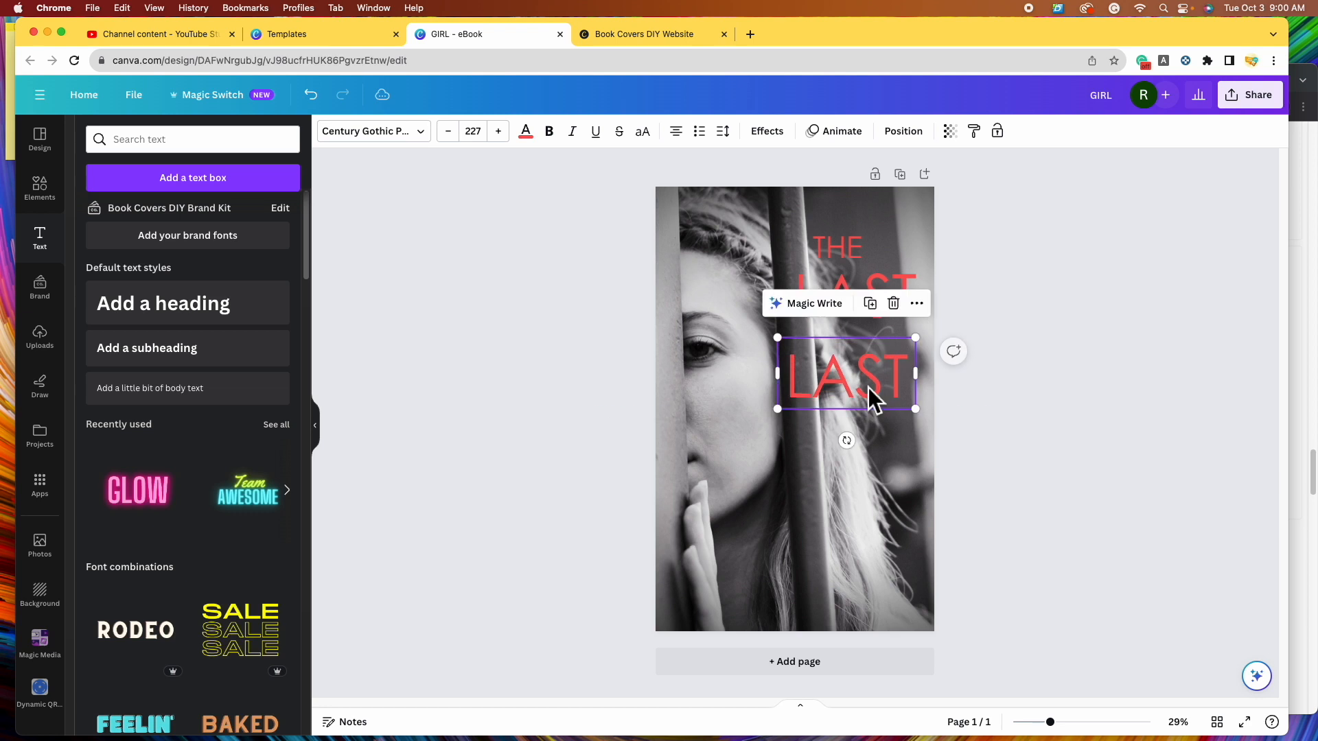
double_click(870, 393)
text(PHOTO)
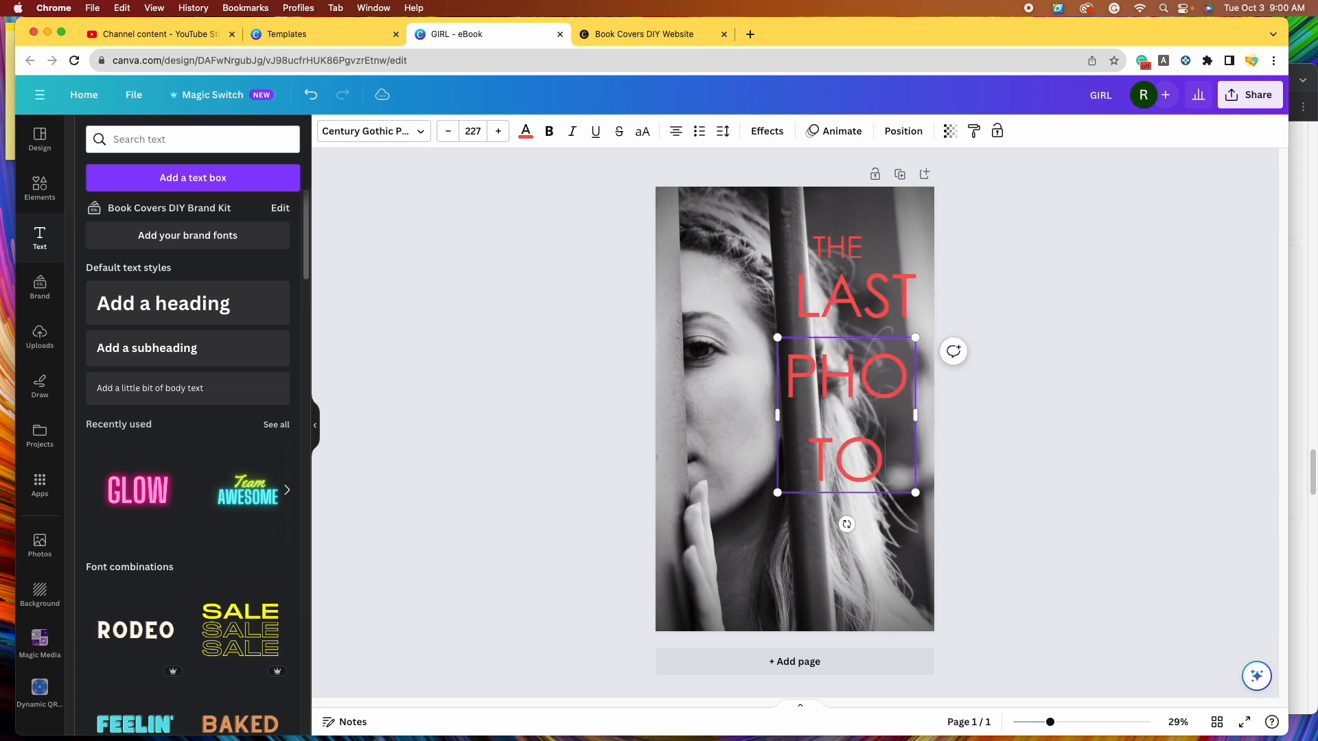
drag(778, 411, 748, 409)
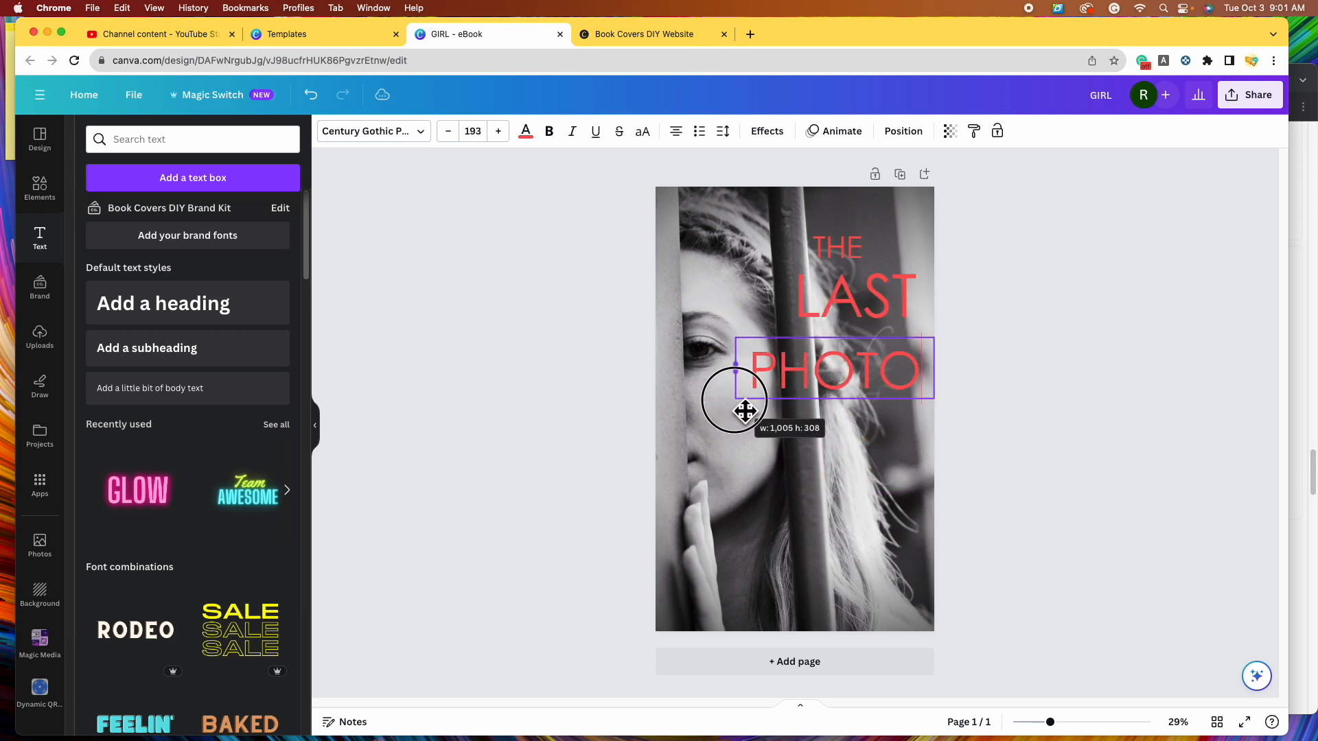
drag(940, 414, 882, 385)
- Arrange THE, LAST and PHOTO into a stacked title at the upper right
click(1069, 410)
drag(801, 358, 844, 349)
drag(867, 299, 836, 300)
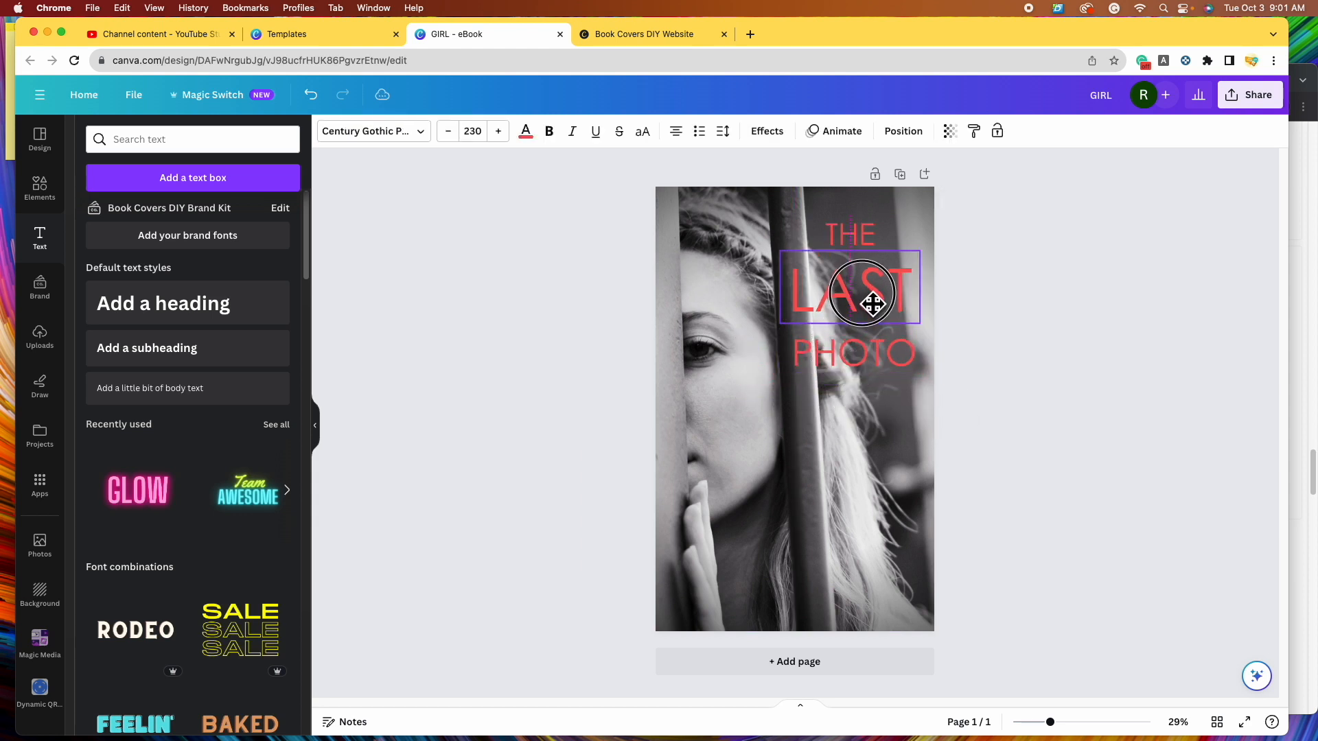
drag(887, 356, 891, 351)
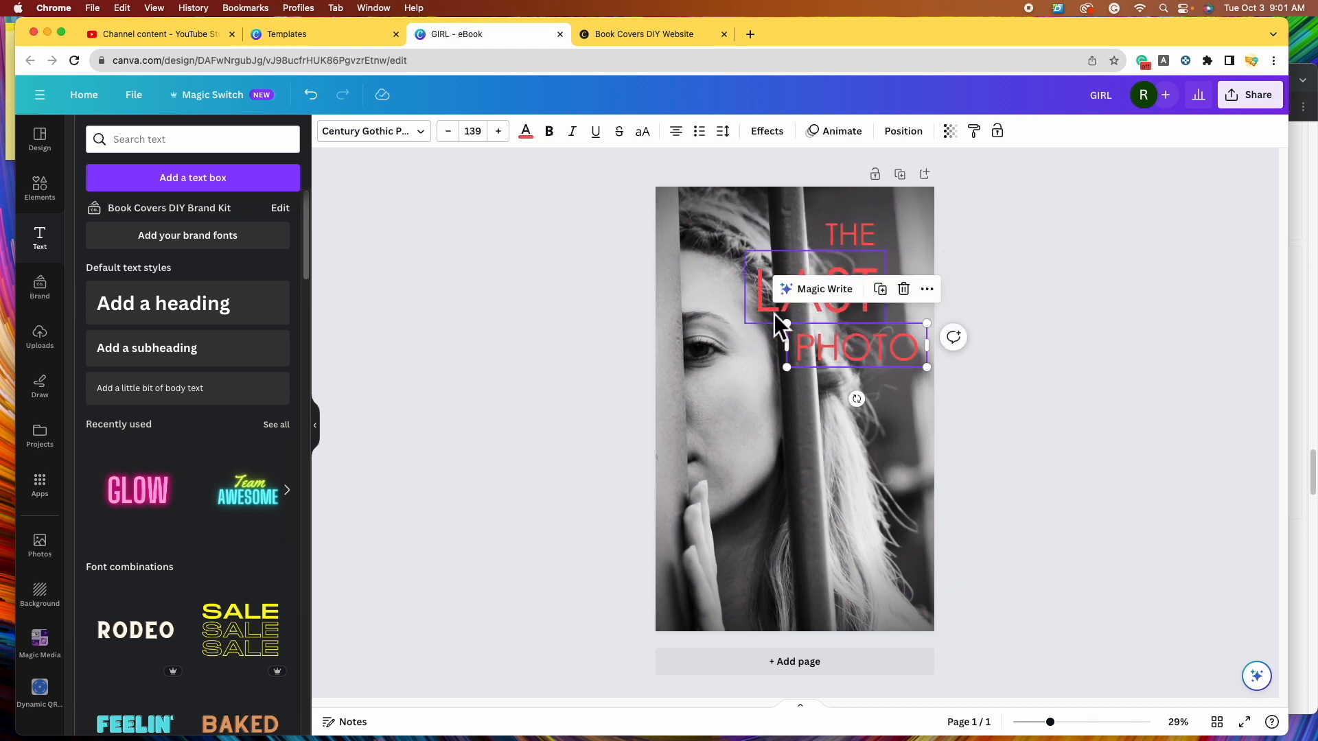
click(1044, 385)
- Centre-align THE, LAST and PHOTO on each other and group them
click(862, 243)
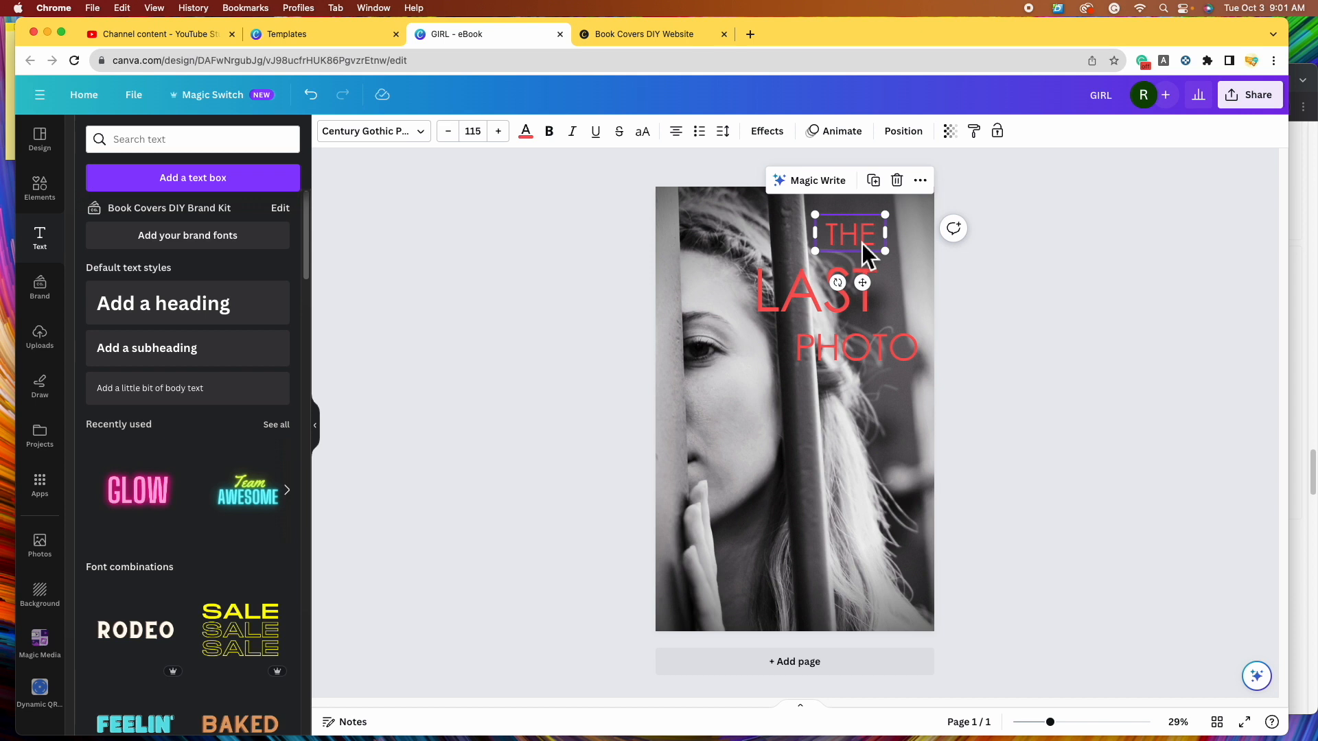
shift+click(810, 283)
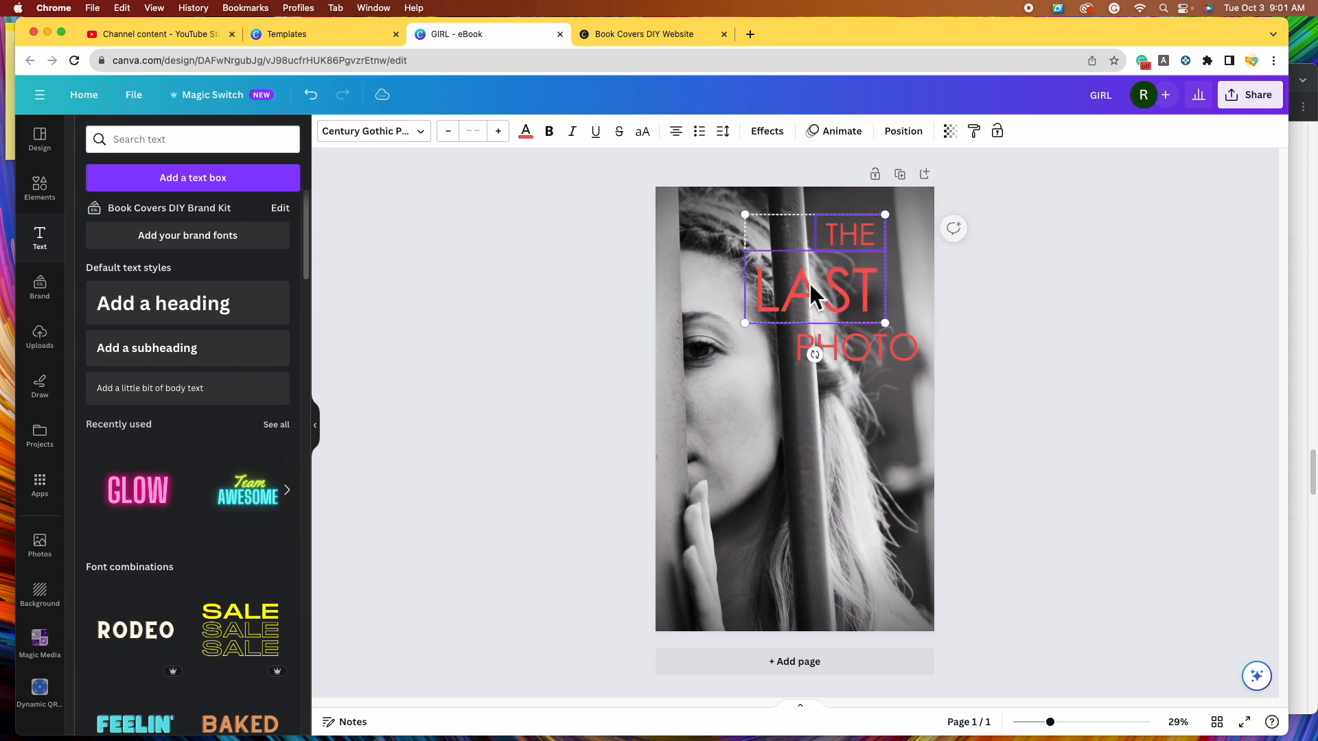
shift+click(889, 367)
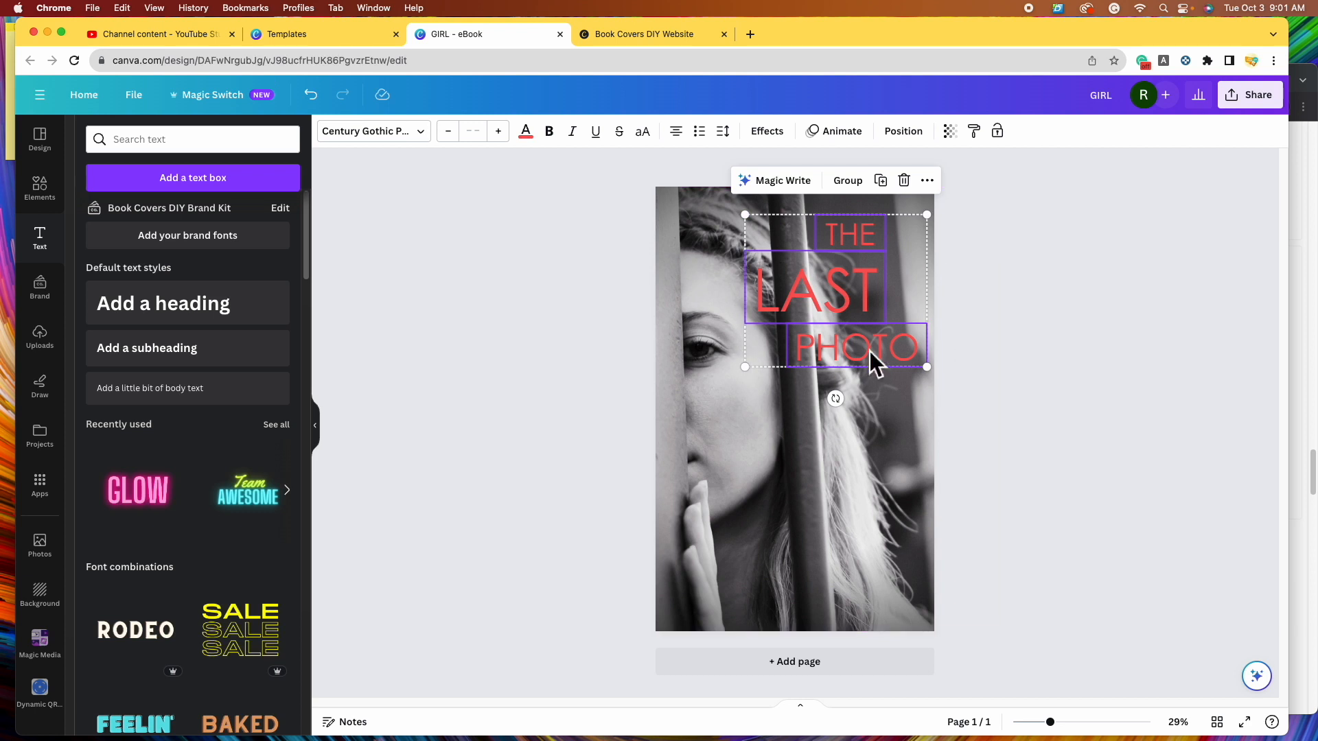
click(932, 152)
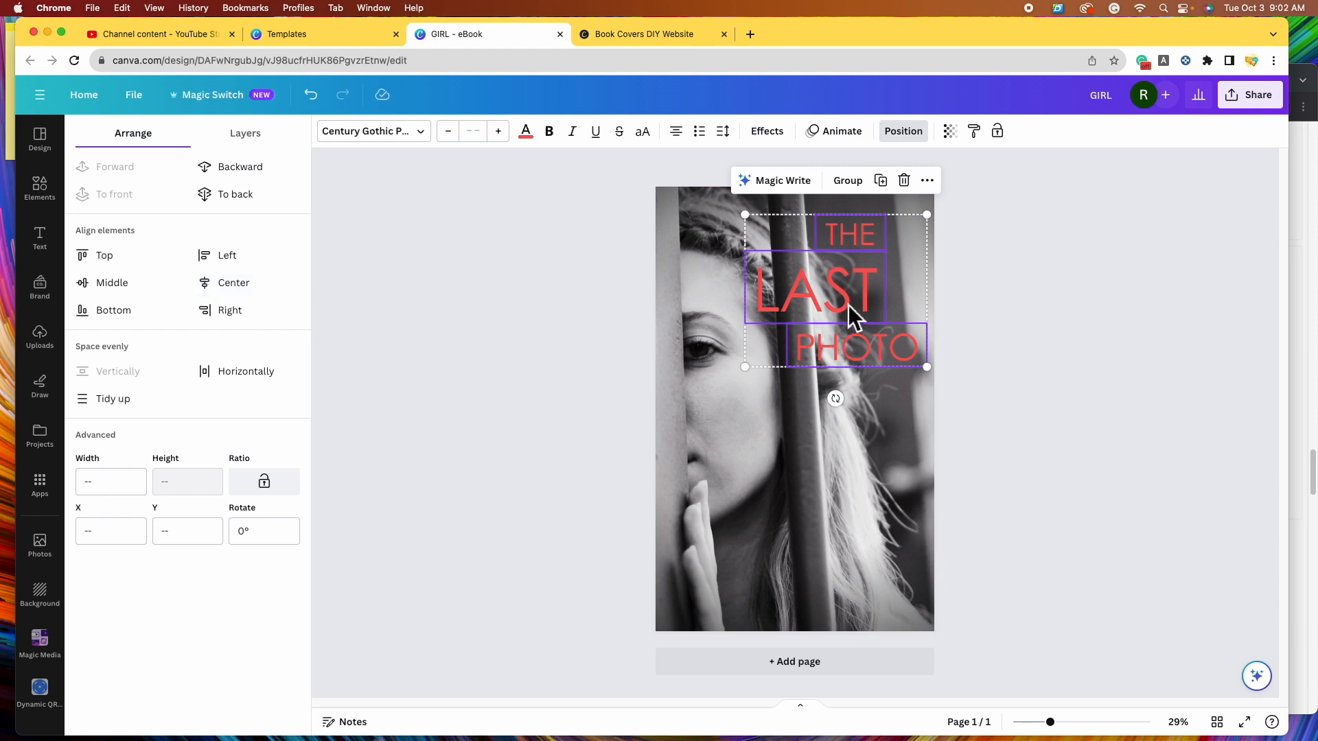
click(271, 300)
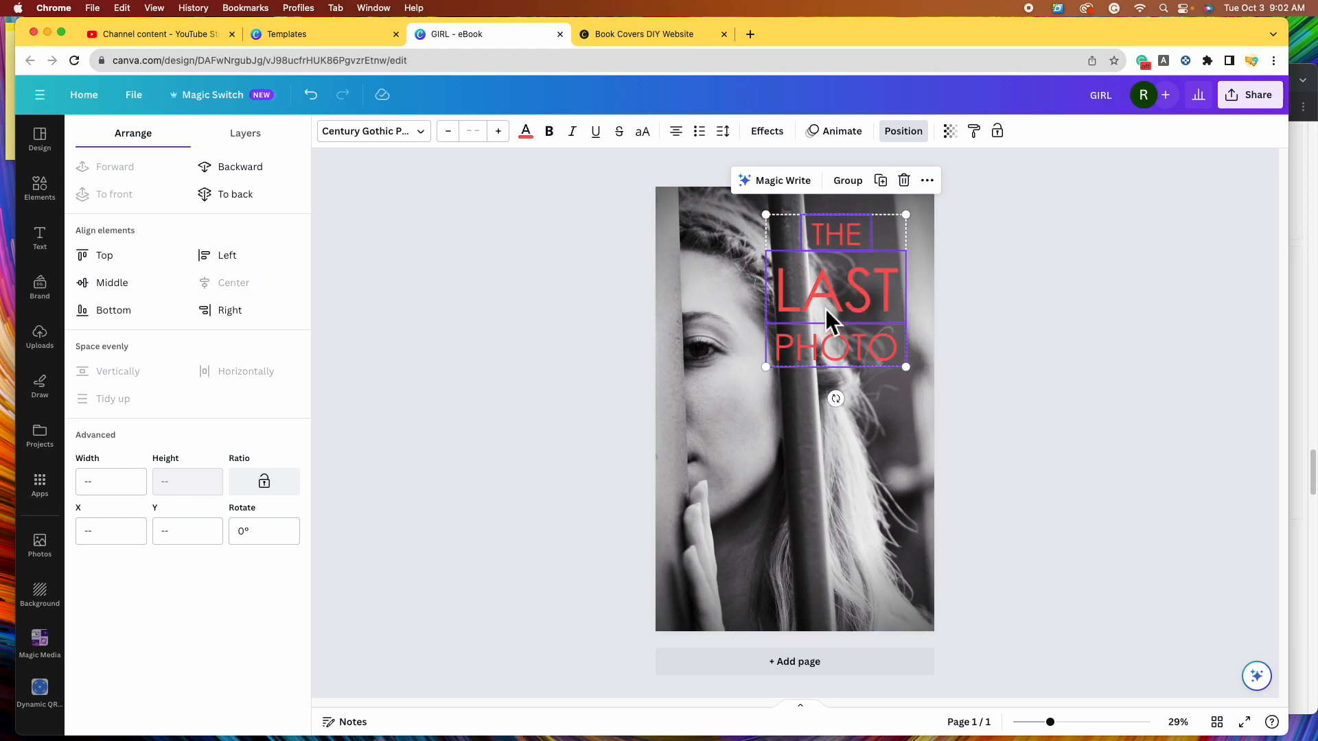
click(866, 190)
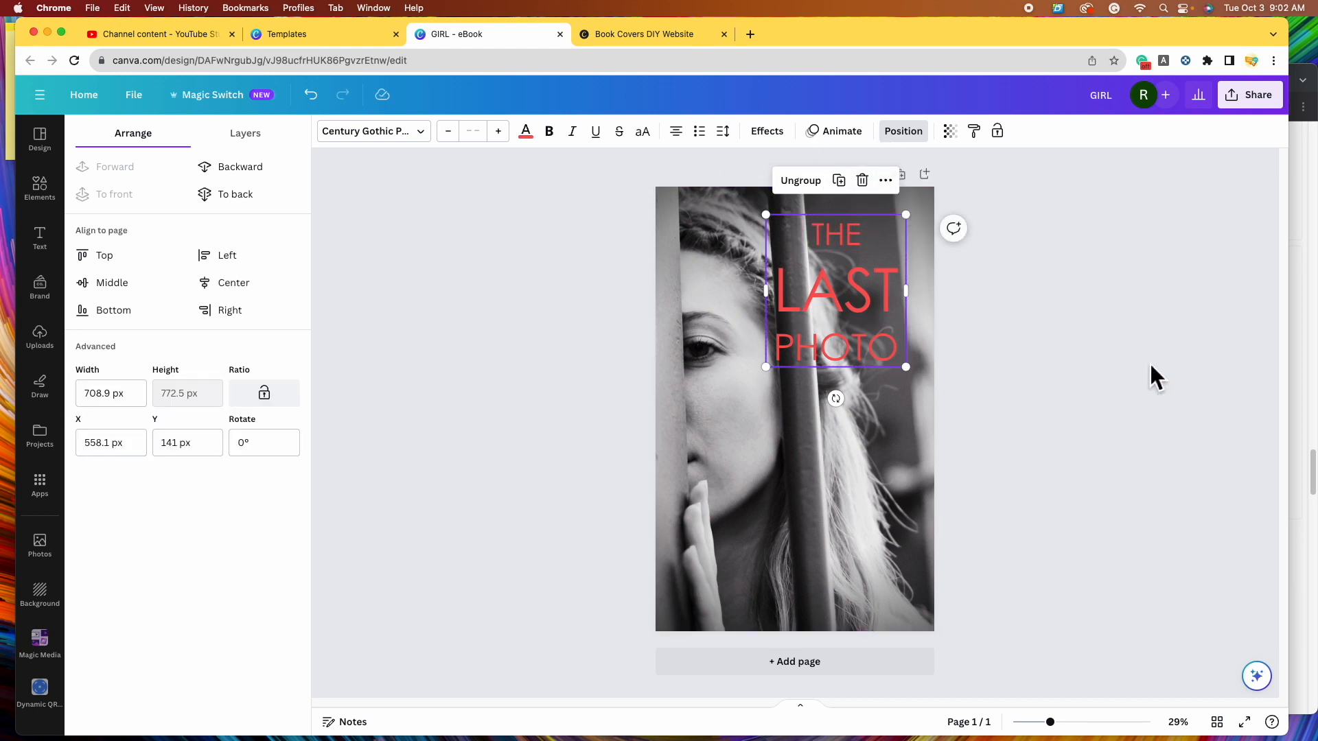
- Shift the title group right, then ungroup it and lower THE toward LAST
click(1214, 390)
click(1219, 391)
mouse_move(859, 326)
mouse_down()
mouse_move(879, 347)
mouse_move(877, 327)
mouse_up()
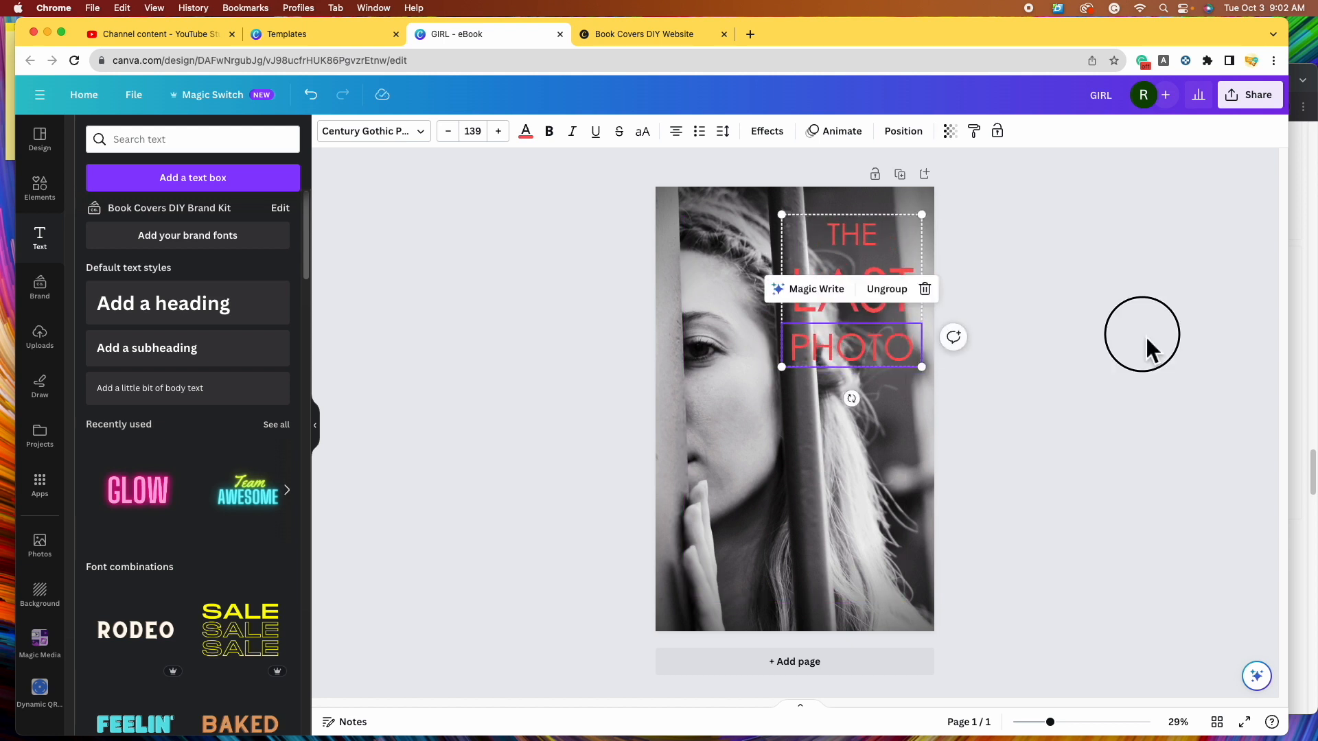
click(1146, 337)
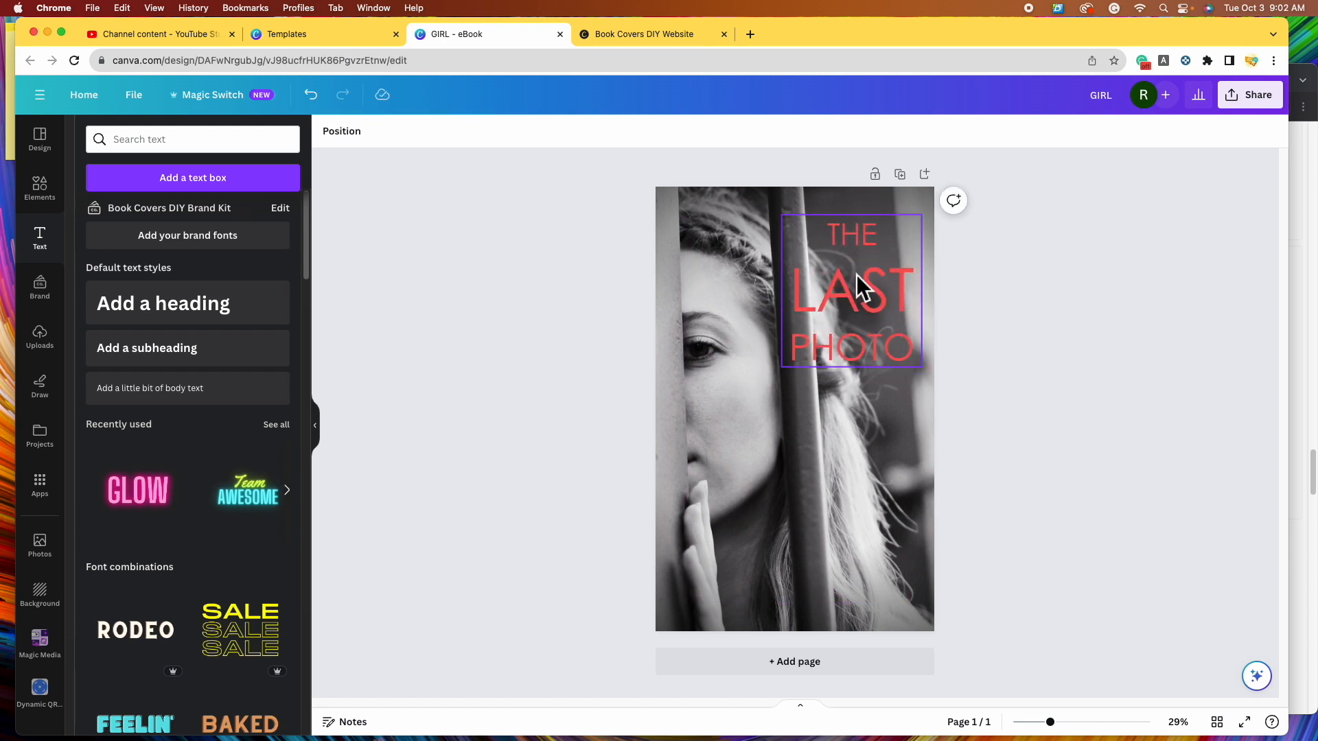
click(864, 311)
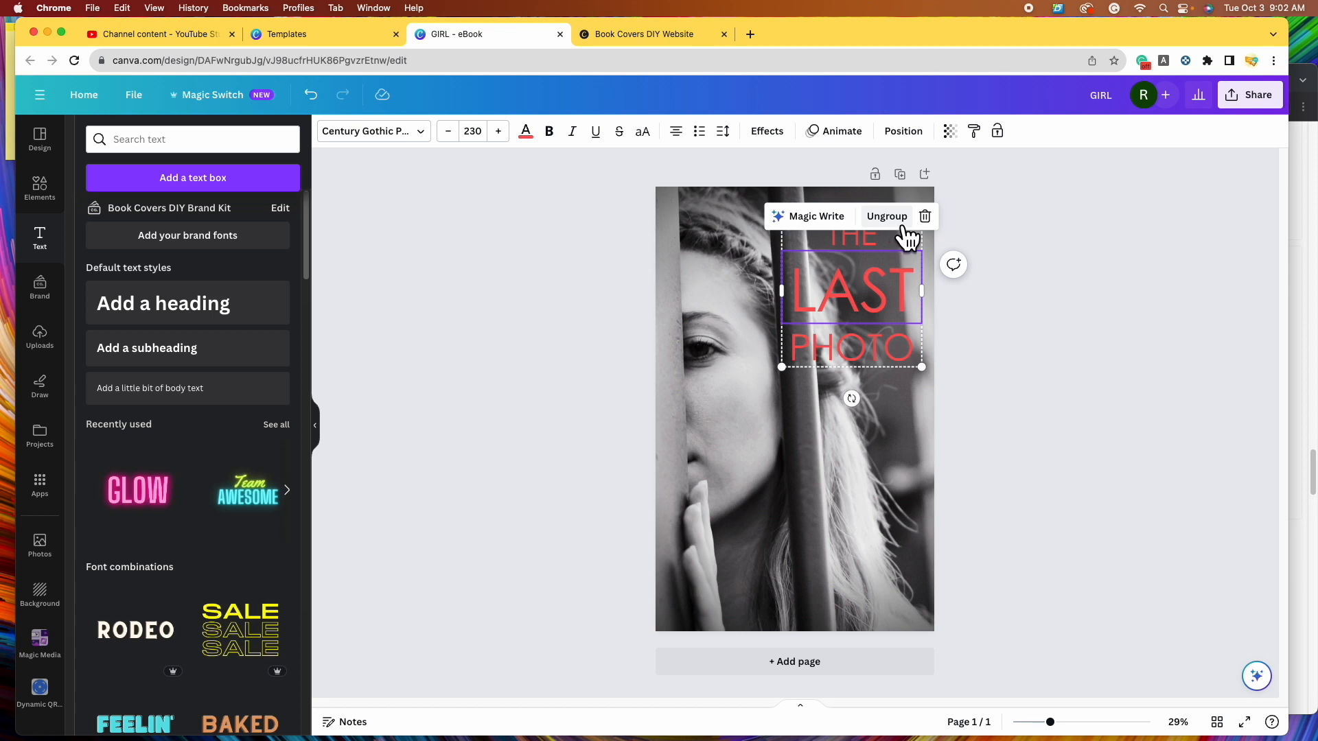
click(1134, 294)
drag(853, 235, 854, 244)
- Space the three title words evenly with Tidy up and regroup them
click(985, 286)
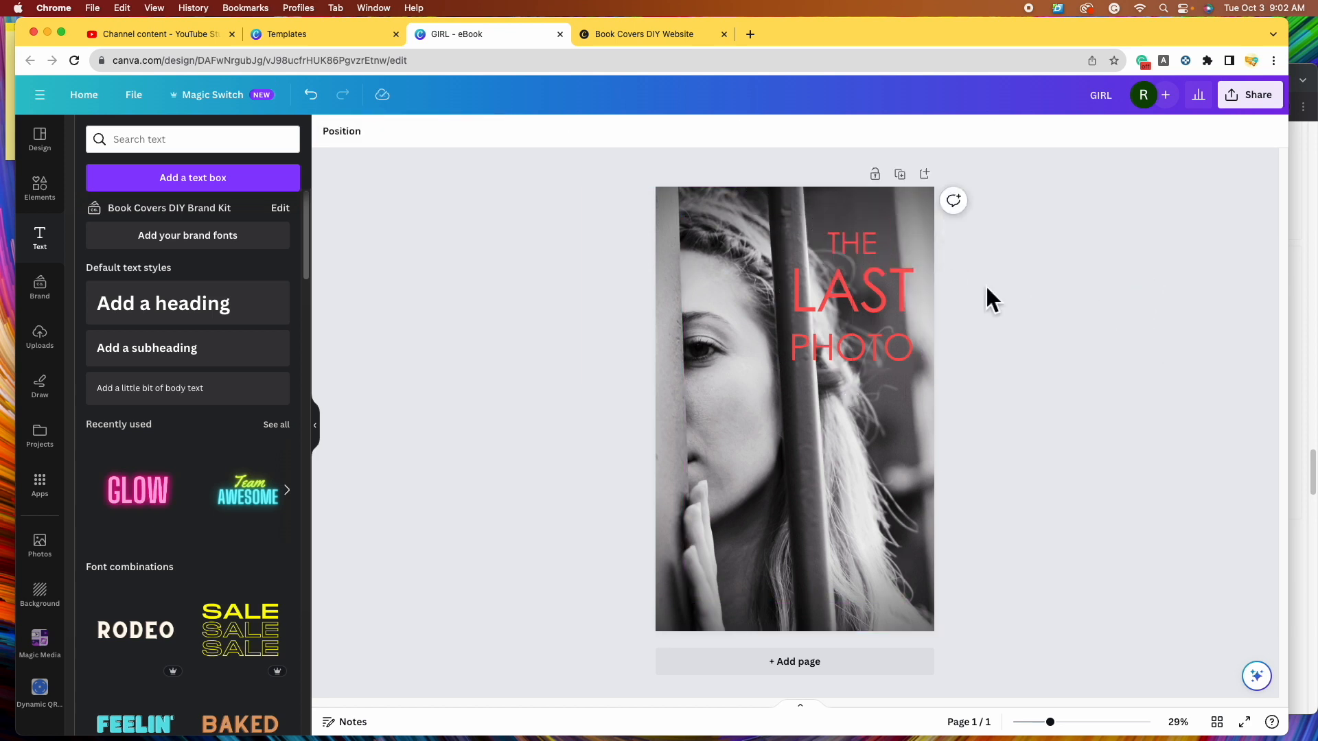
click(859, 241)
shift+click(896, 289)
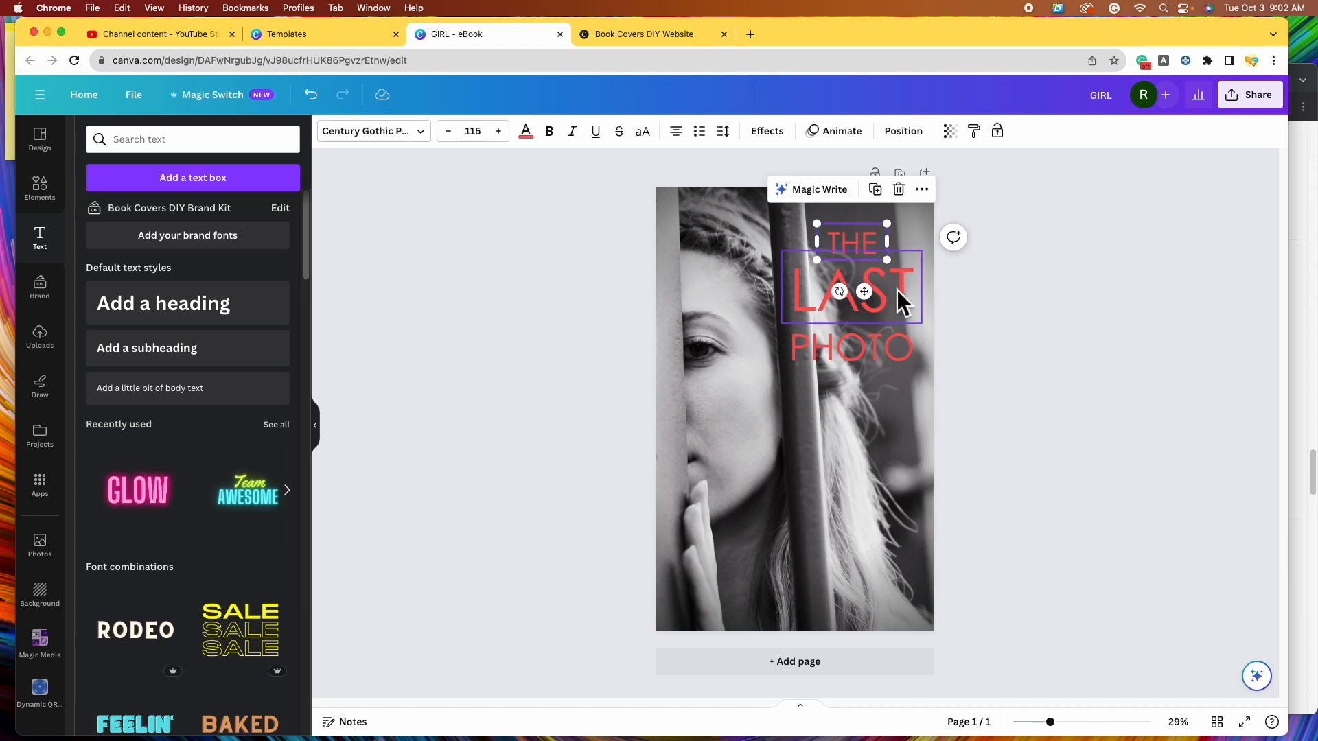
shift+click(902, 351)
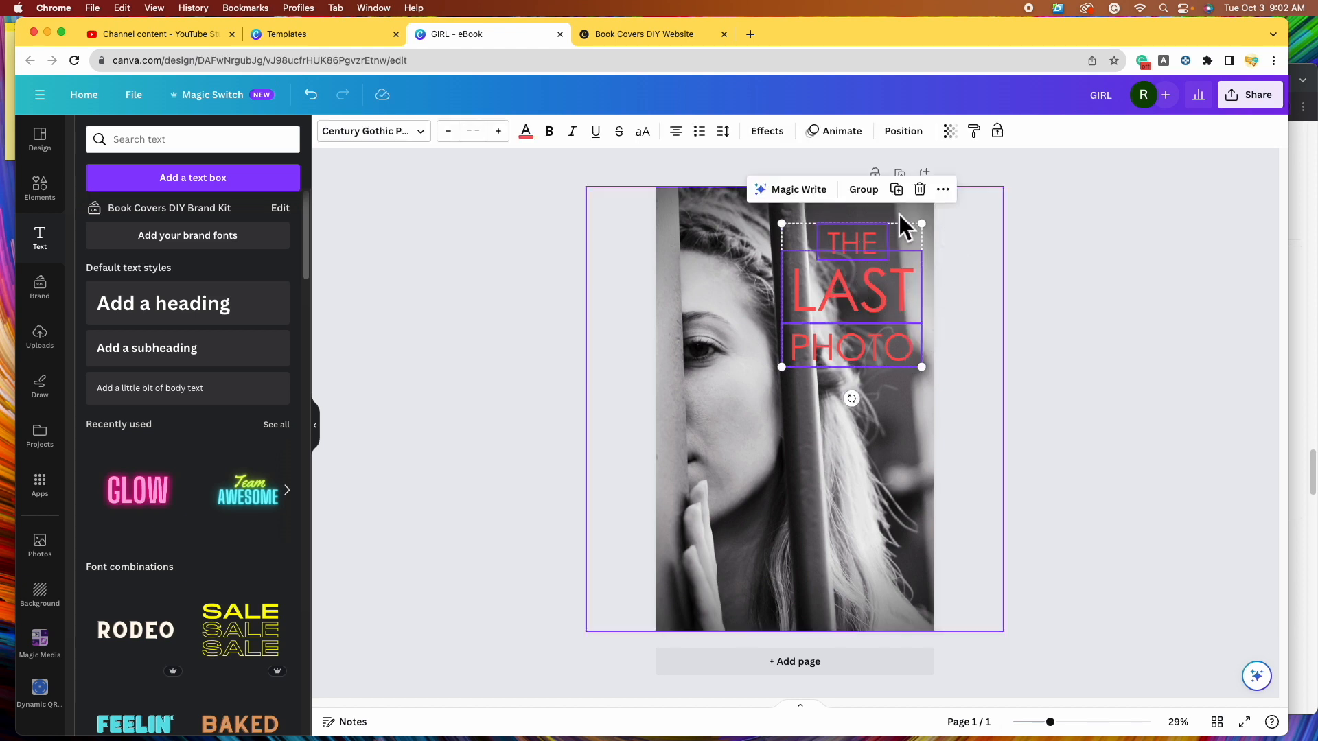
click(902, 133)
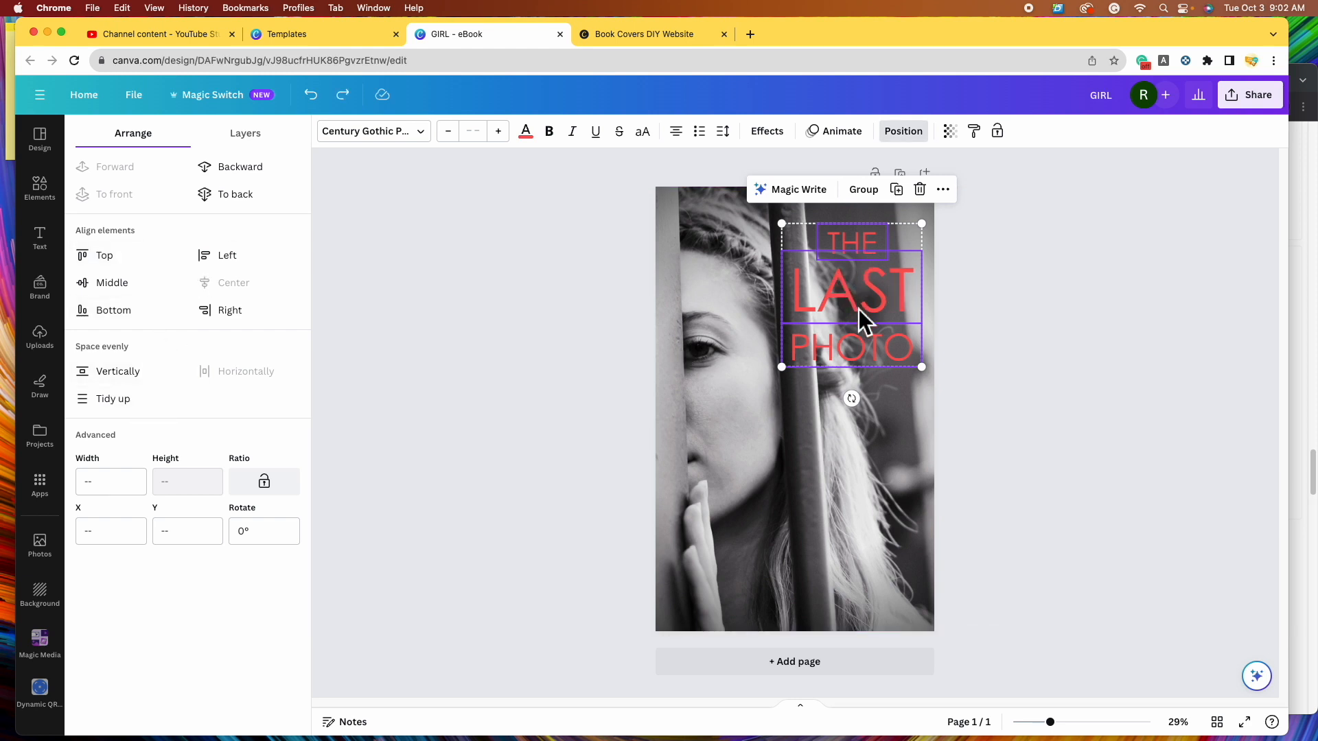
click(121, 410)
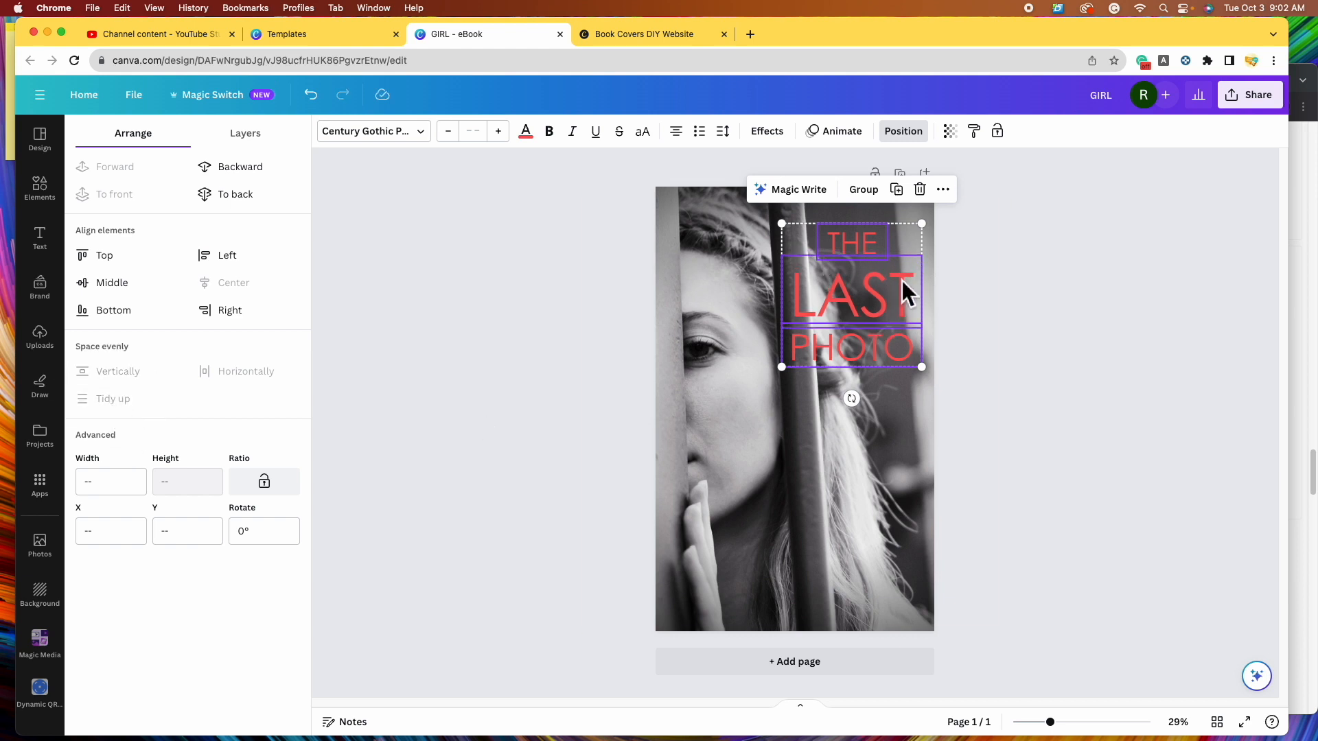
click(873, 194)
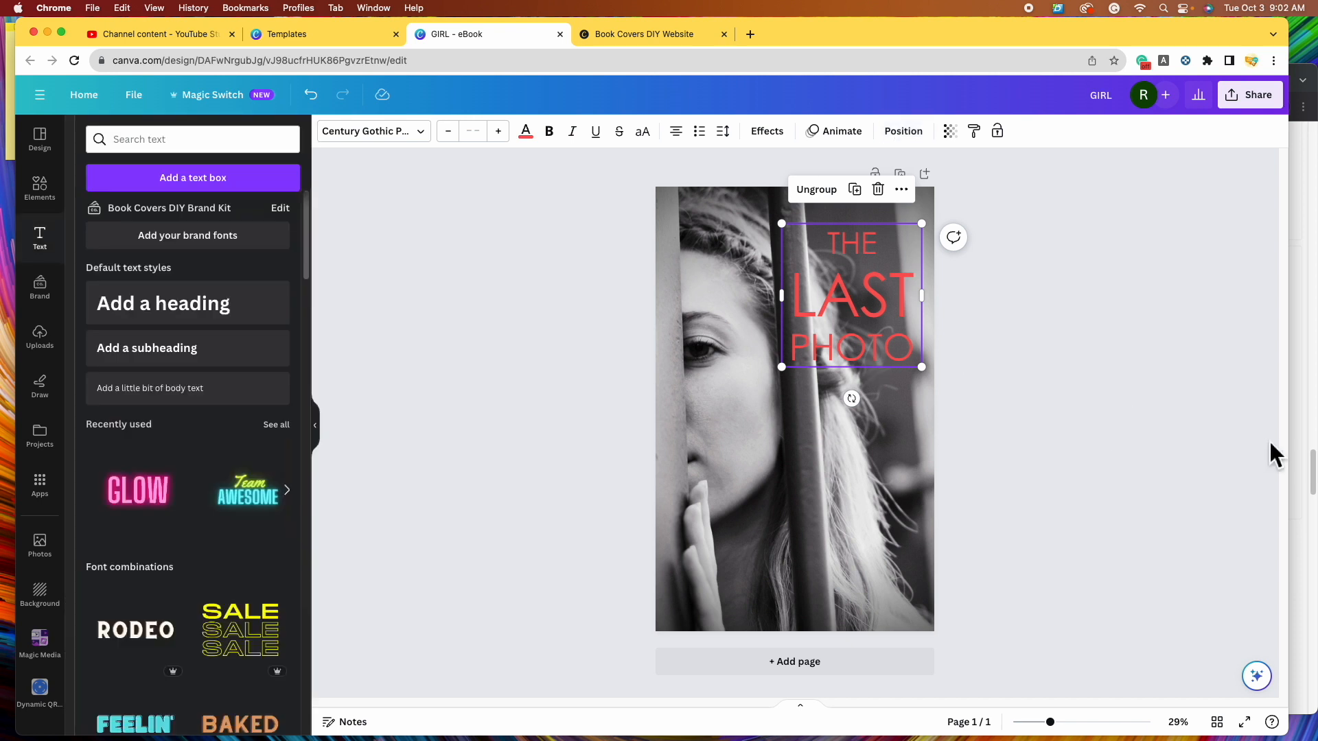
click(899, 357)
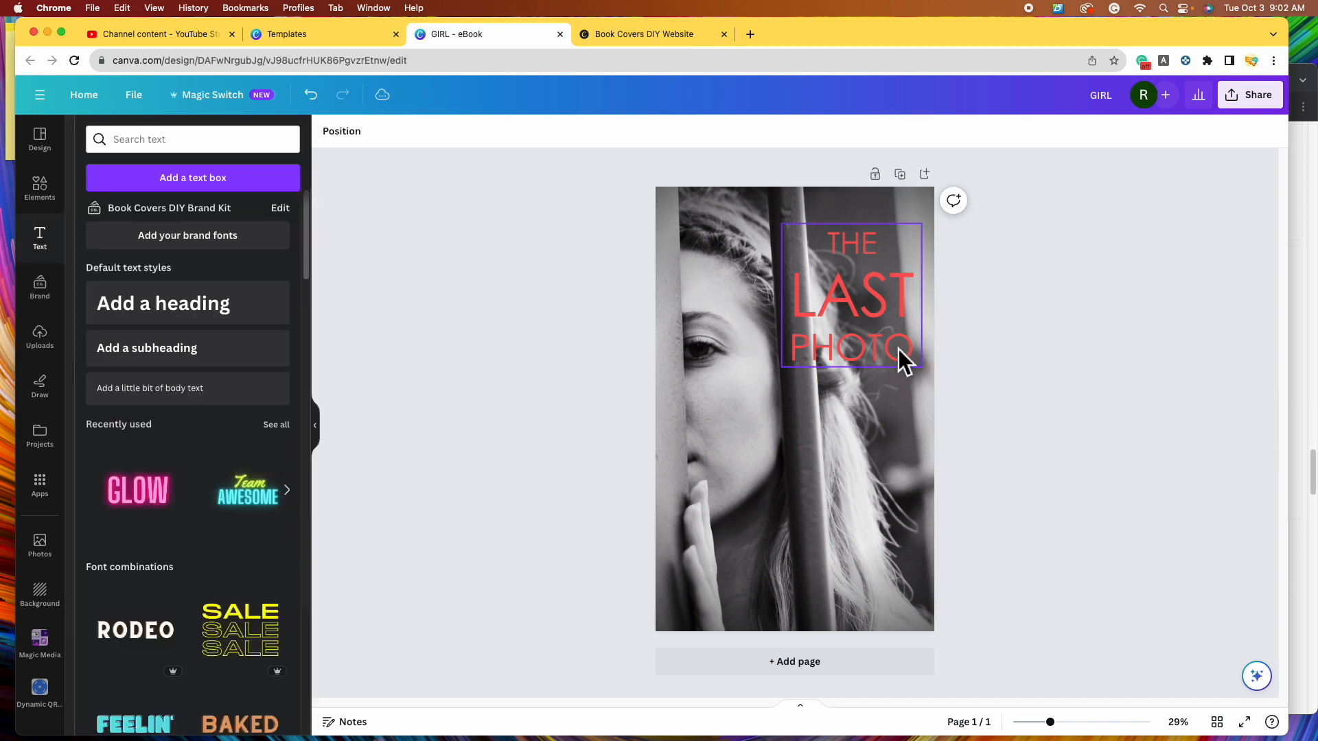
- Enlarge the title group across most of the cover's lower width
drag(793, 381, 711, 447)
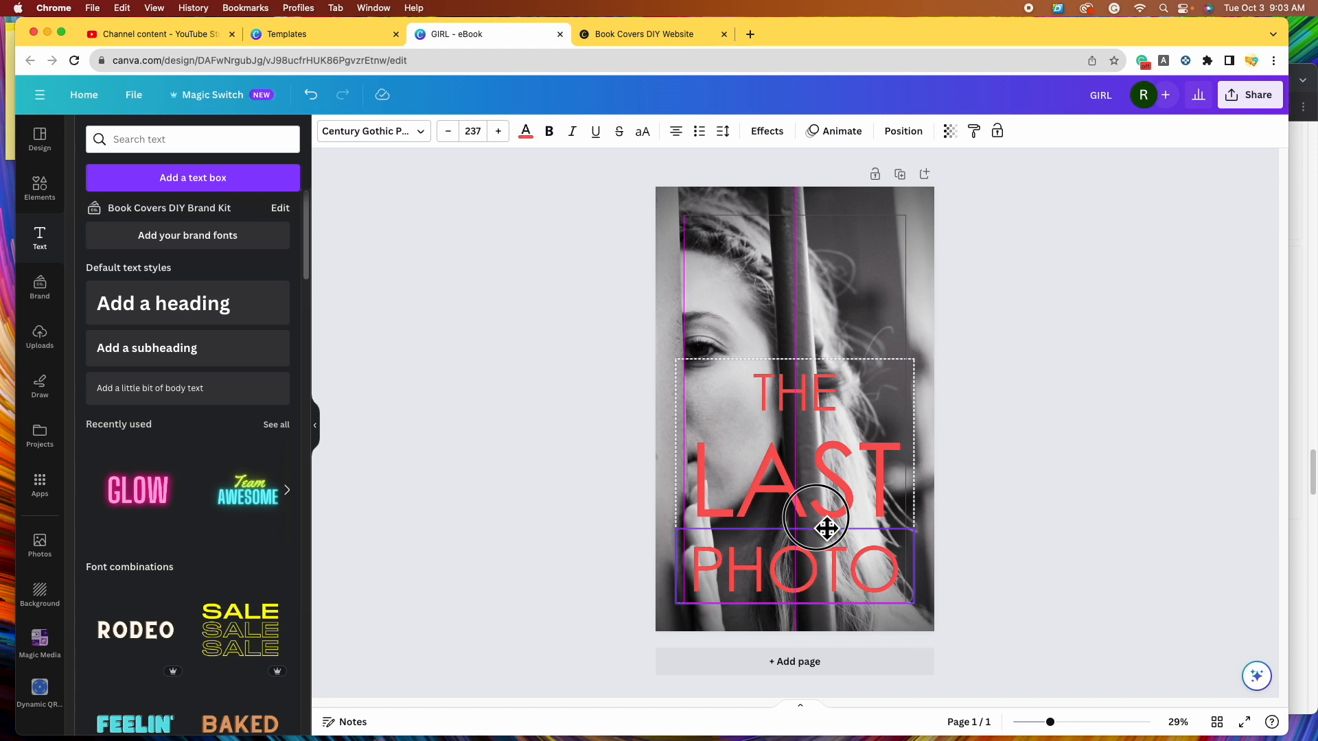
click(826, 527)
click(1136, 448)
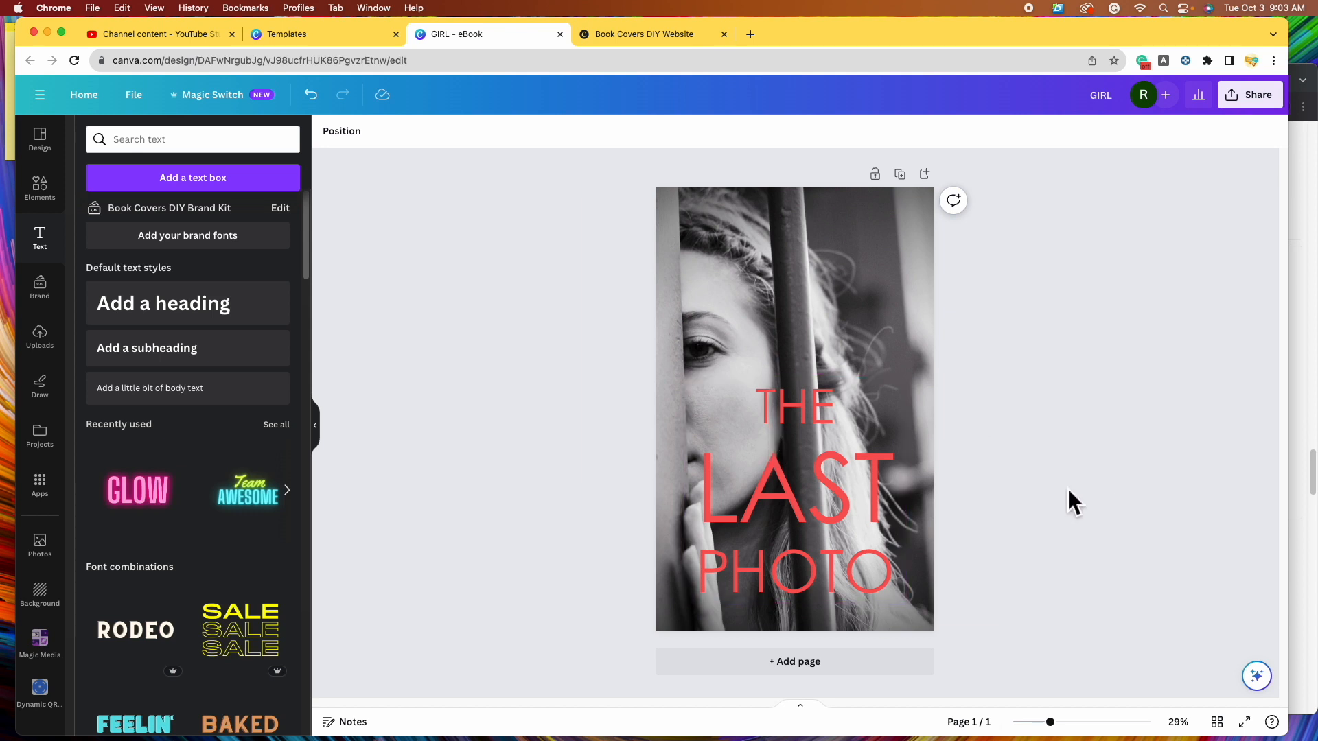
- Ungroup the title, centre THE above LAST, and reselect the whole title
click(798, 421)
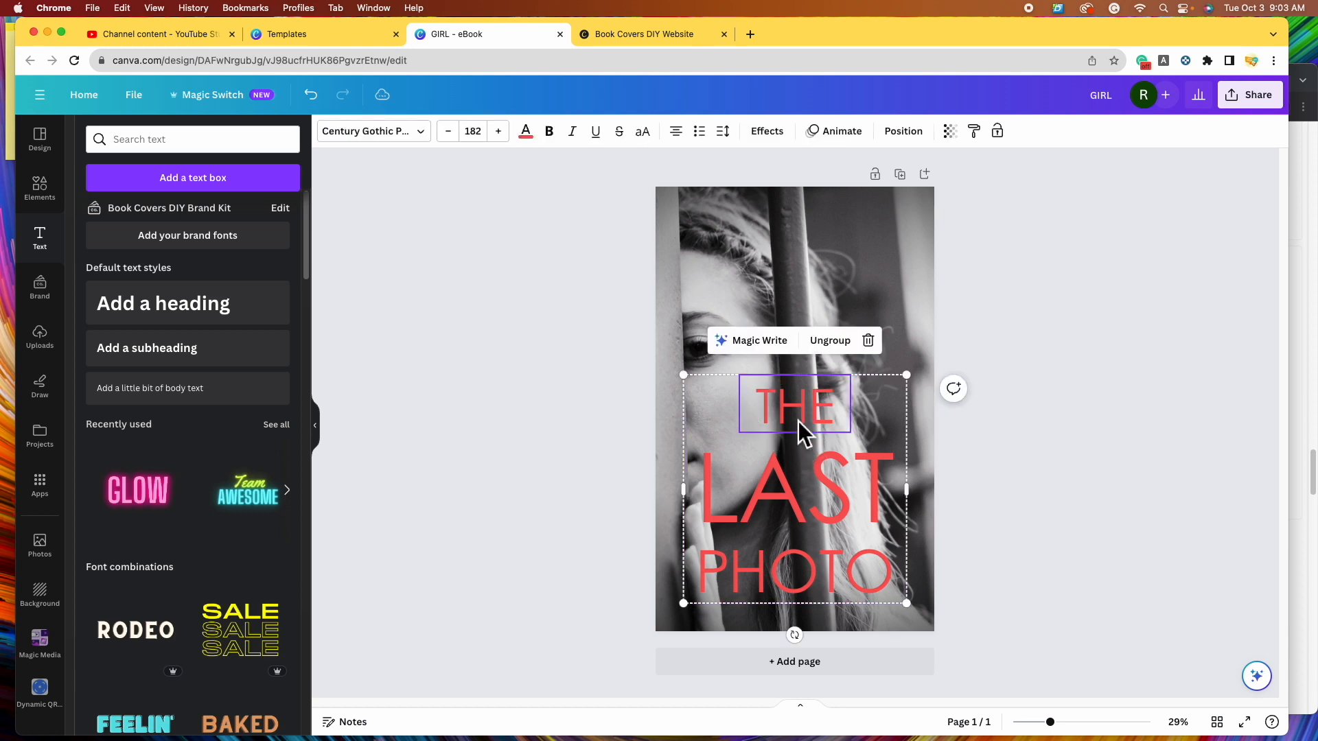
click(843, 348)
click(1160, 500)
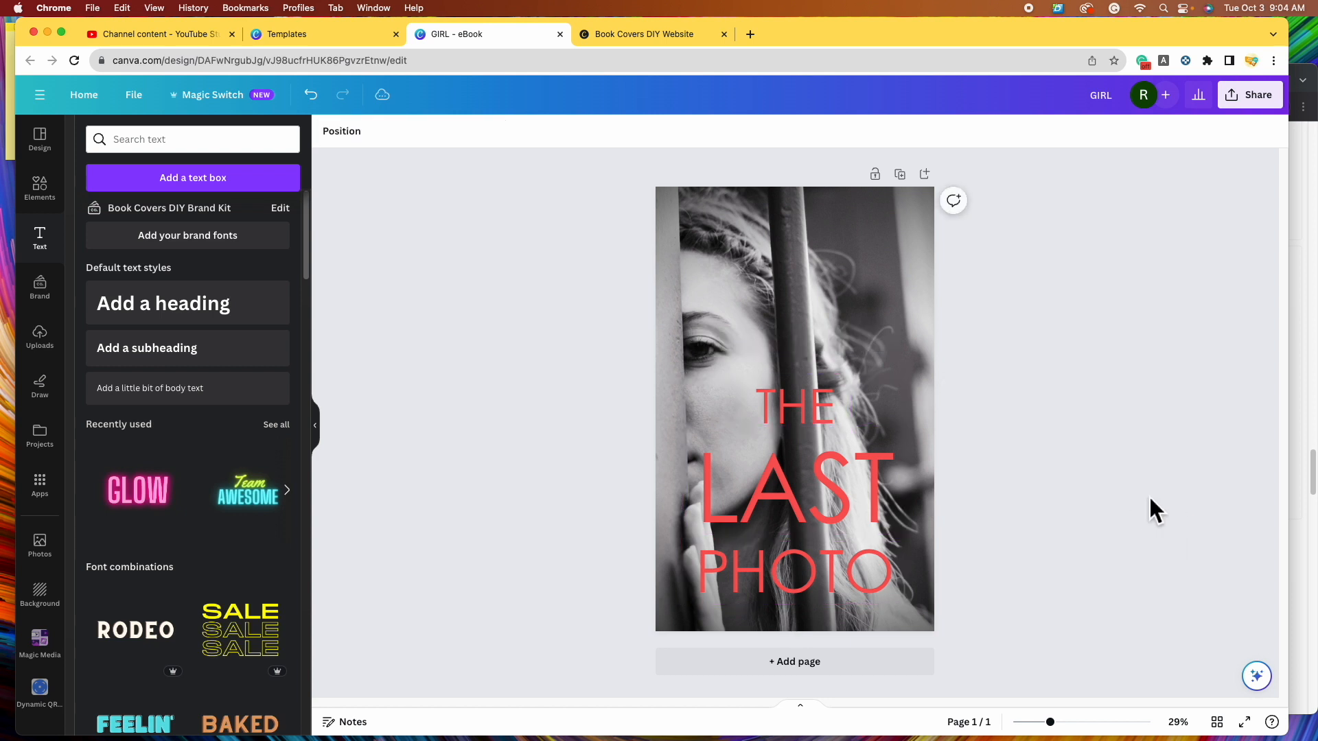
click(806, 412)
drag(806, 413, 812, 425)
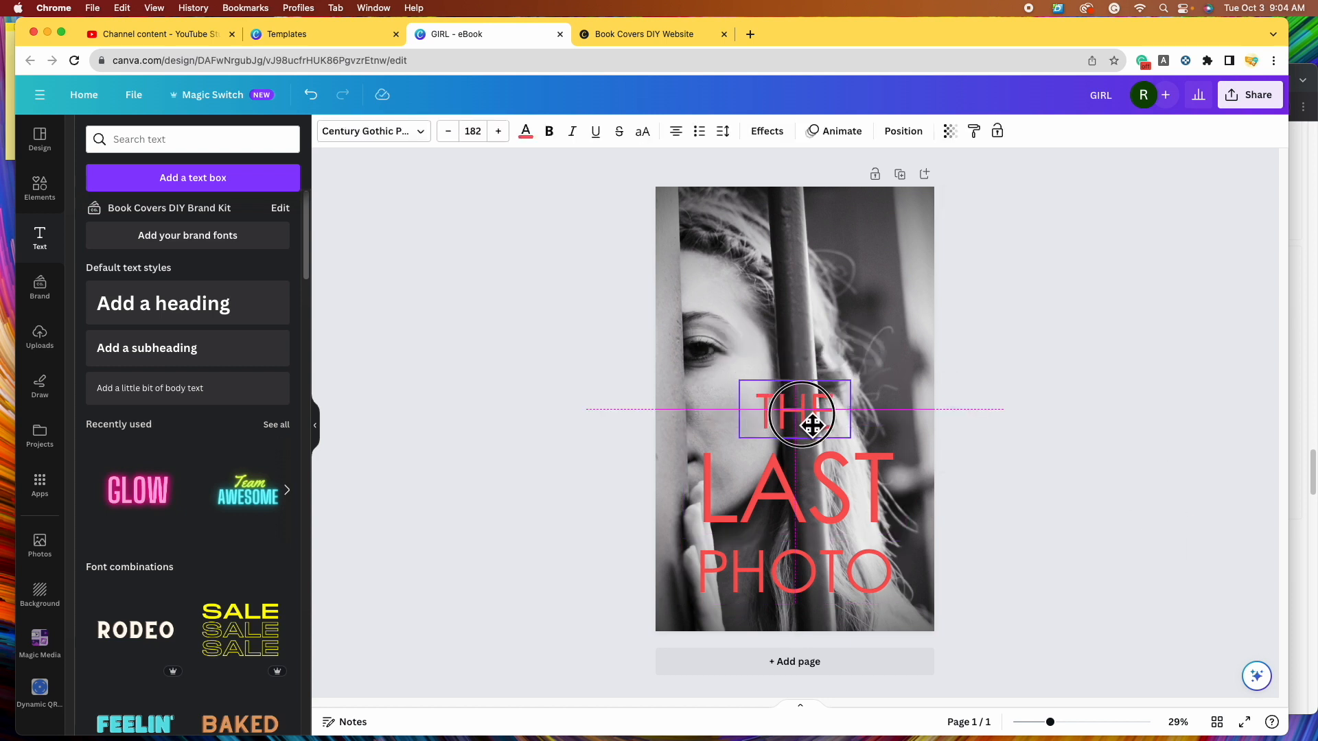
drag(812, 425, 807, 420)
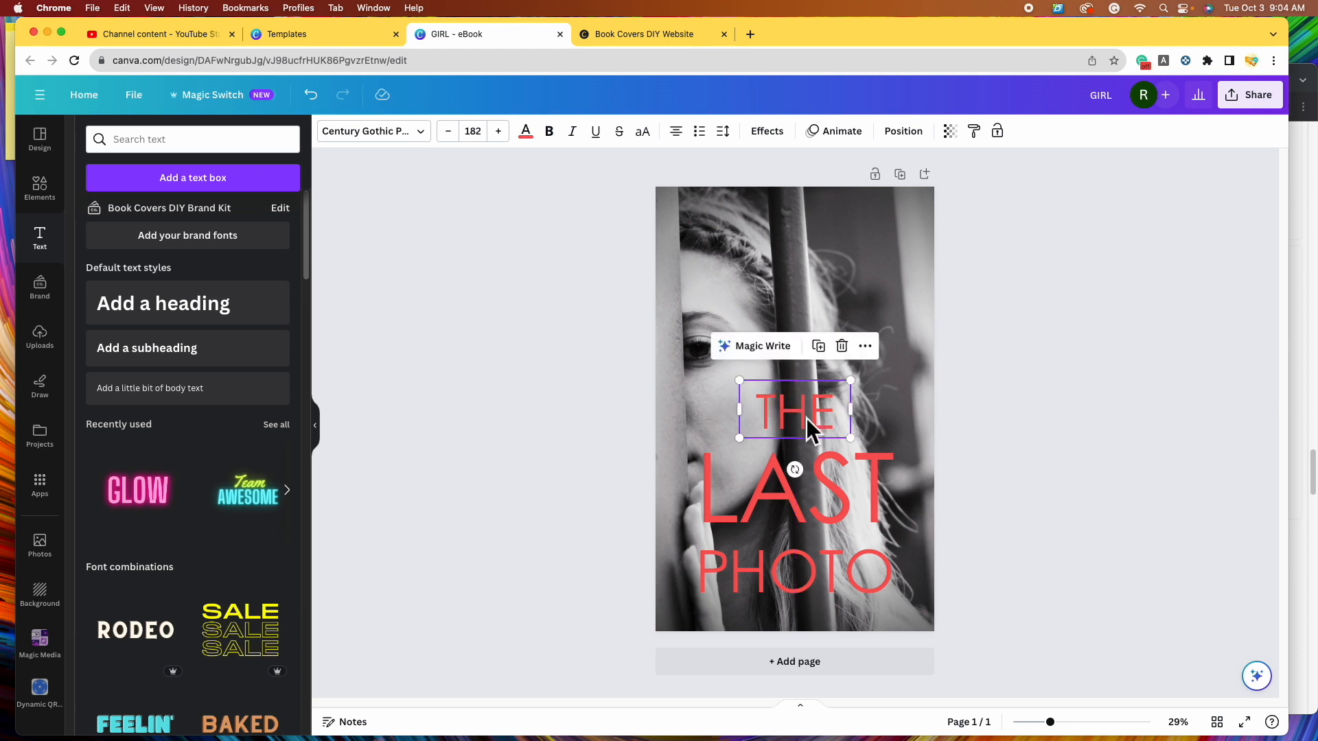
click(1110, 526)
click(860, 495)
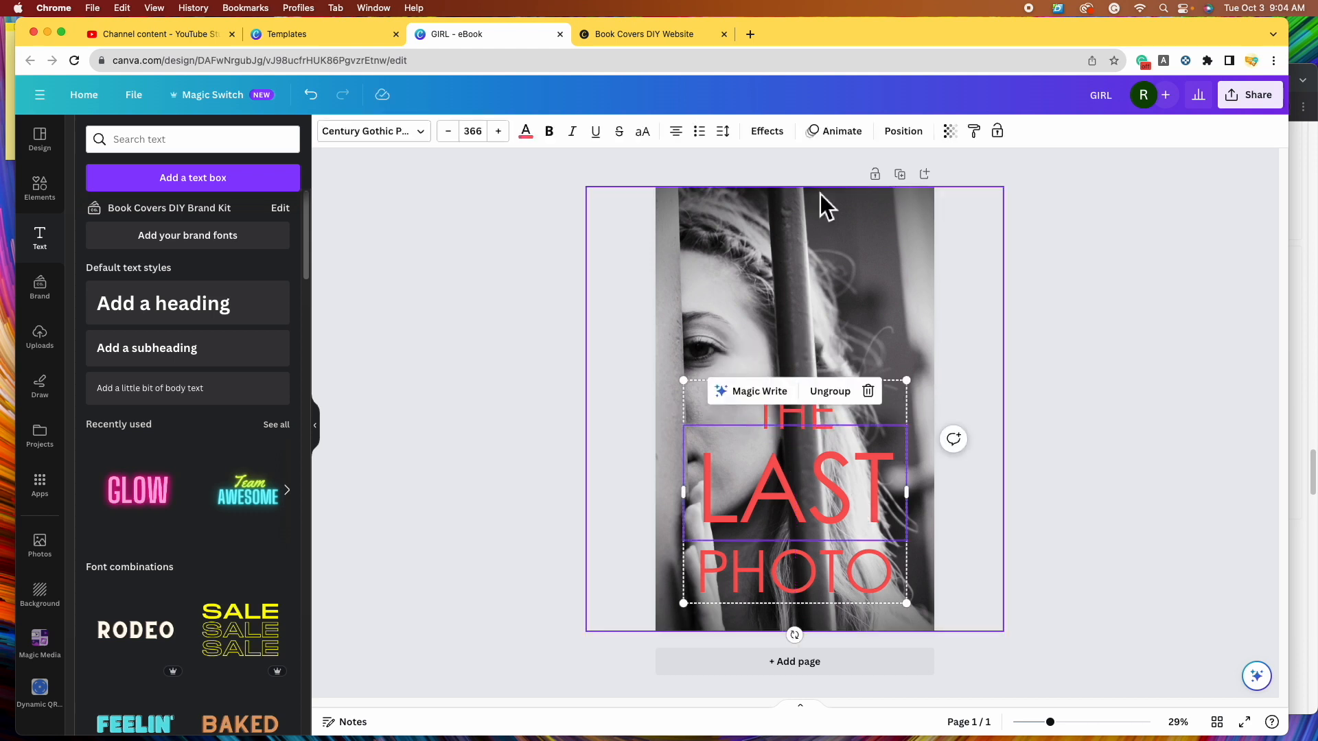
- Try the Lift effect on LAST, raising its intensity to 100
click(783, 138)
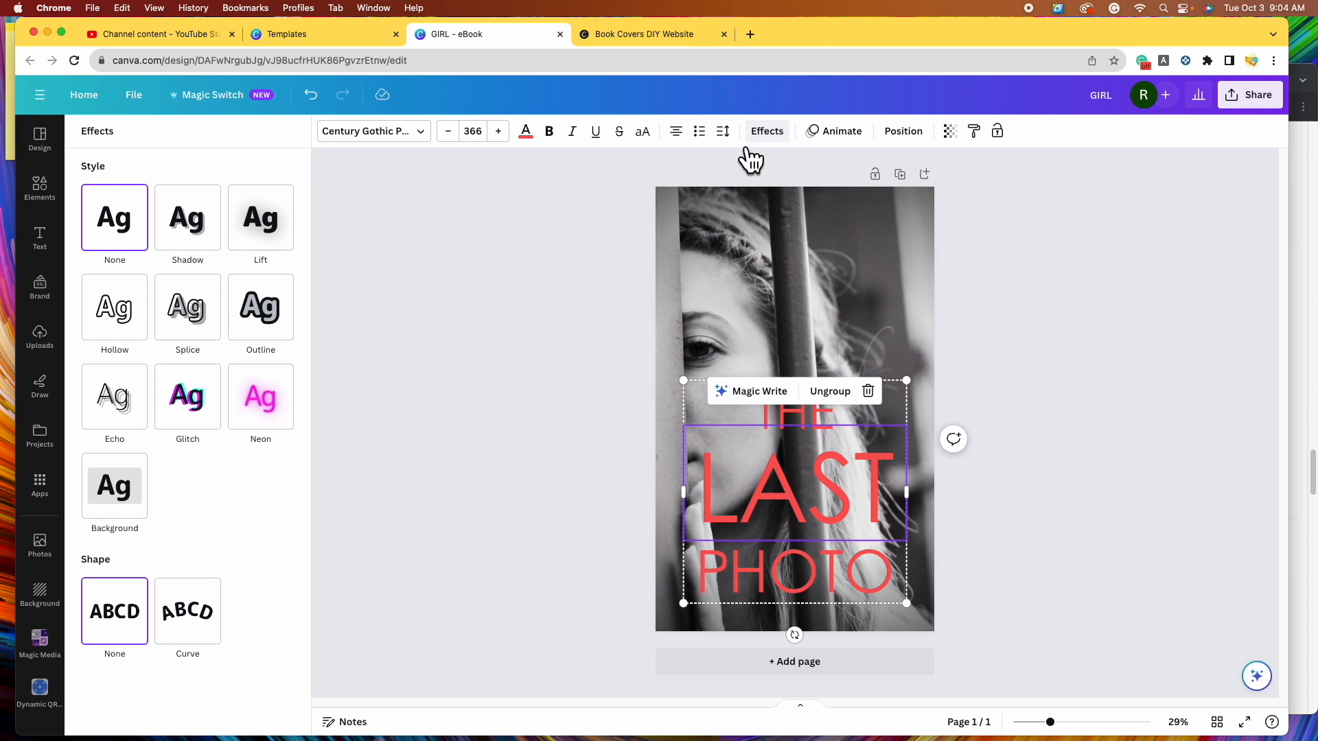
click(285, 239)
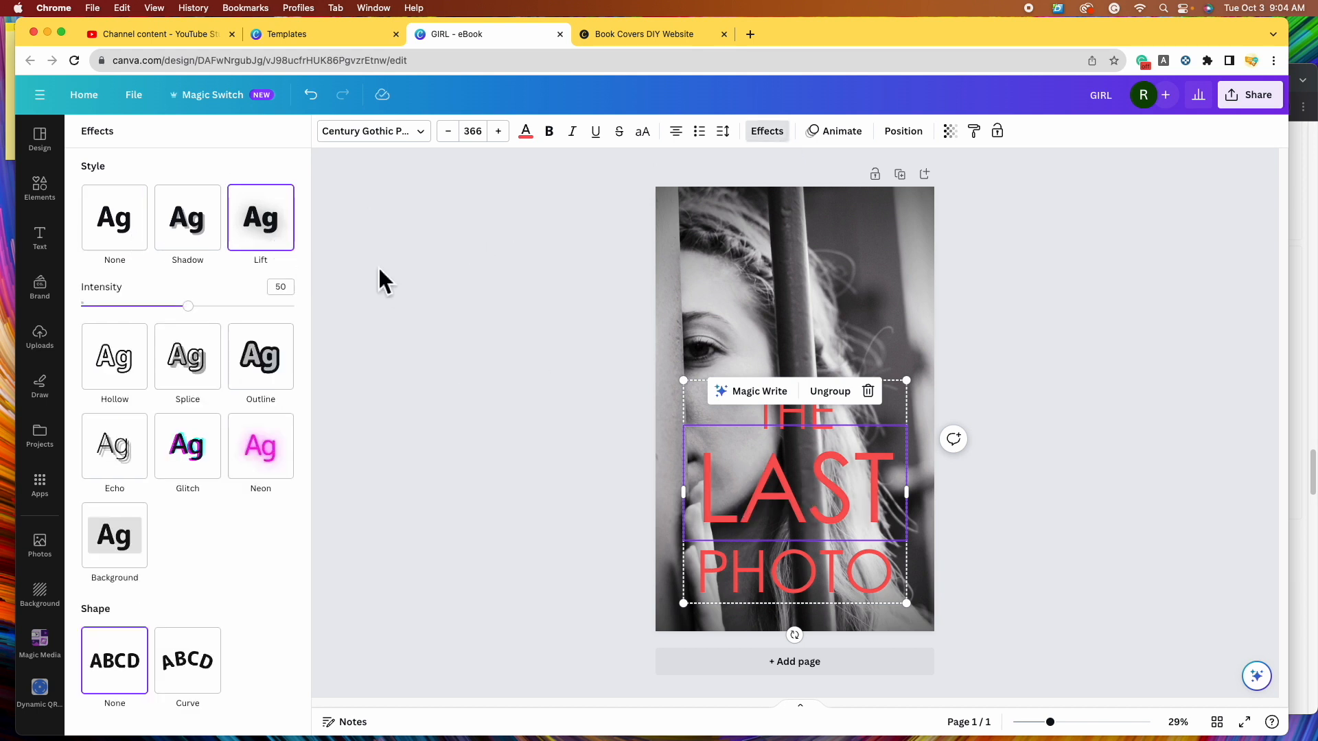
click(327, 109)
drag(1051, 723, 1091, 722)
scroll(1082, 521, down, 1)
scroll(1082, 521, down, 5)
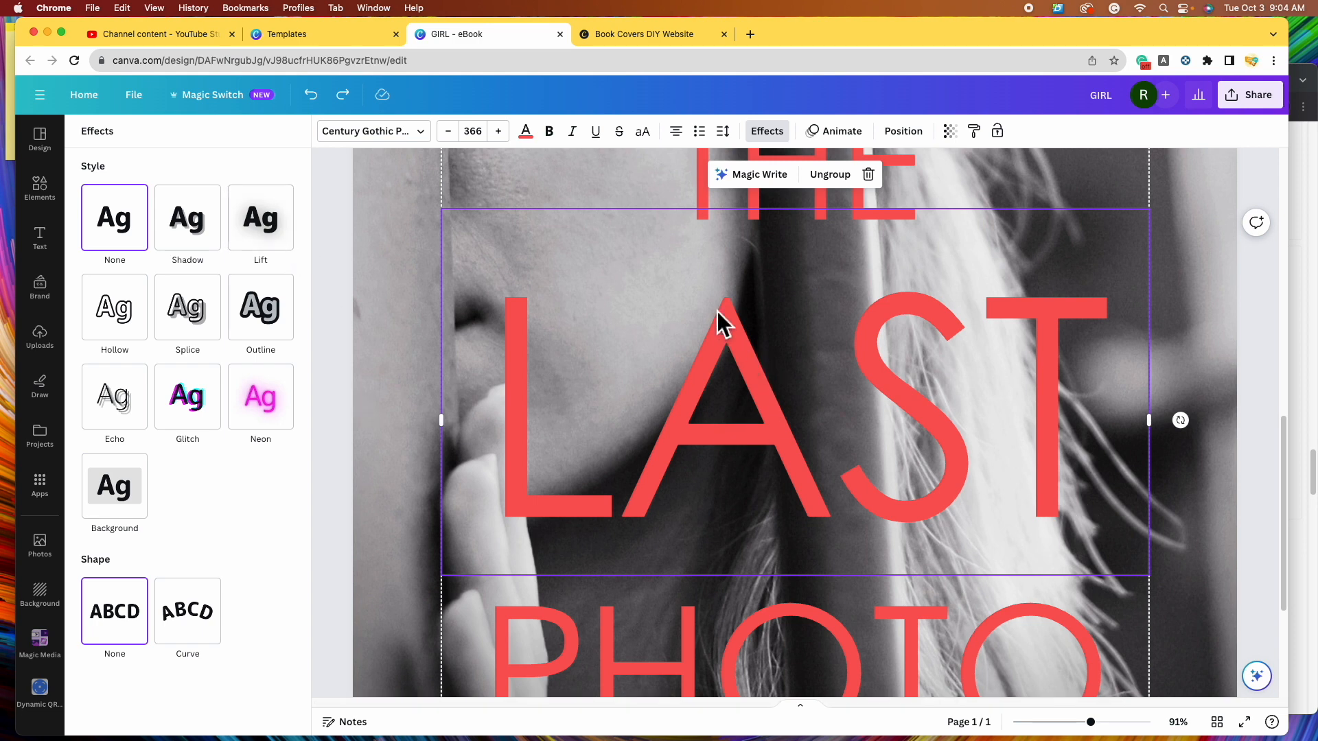
click(278, 242)
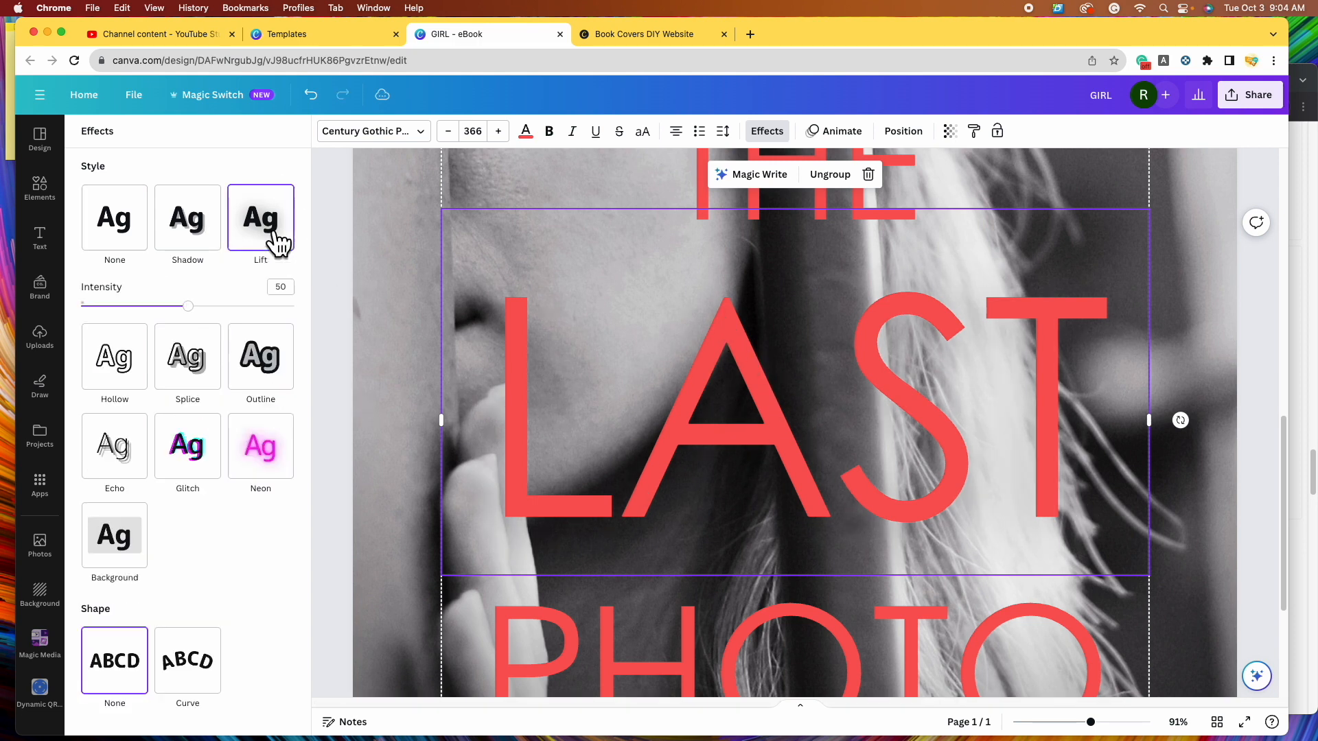
drag(188, 306, 380, 356)
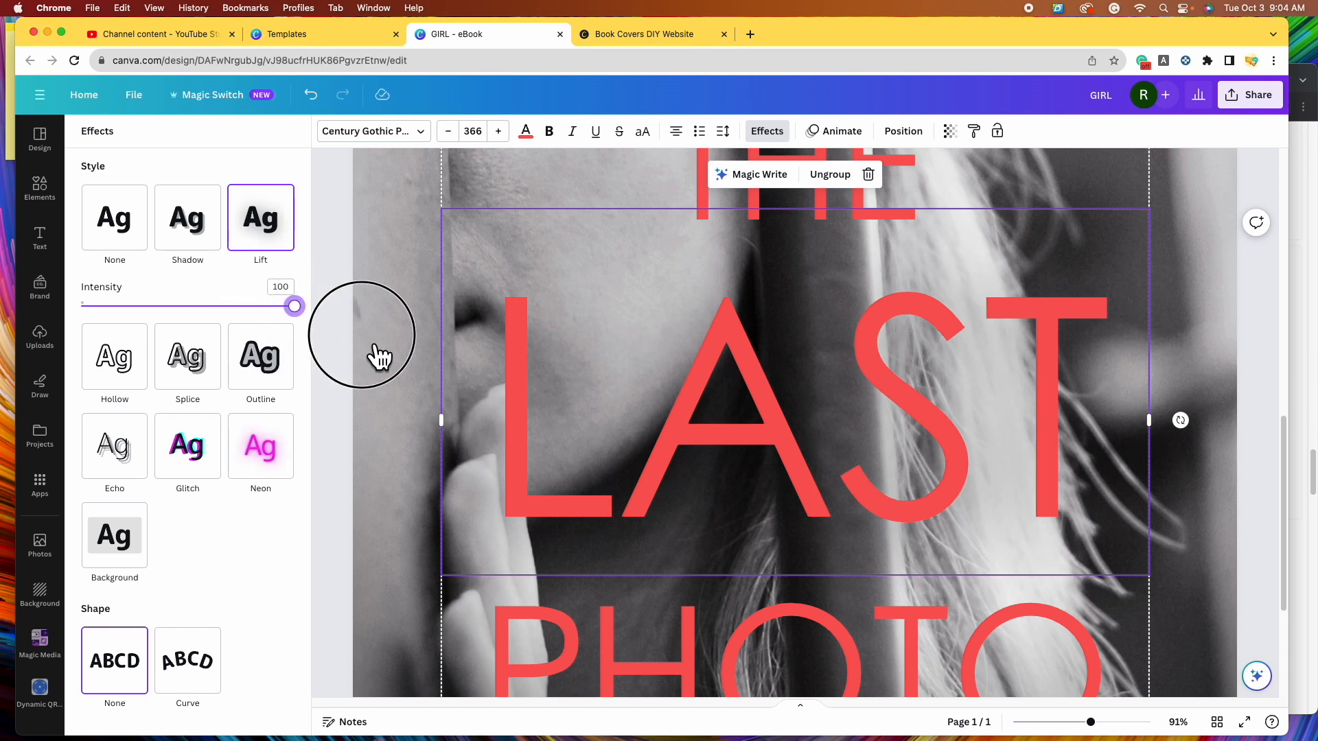
- Switch LAST to a Shadow effect and test black and red shadow colours
click(191, 230)
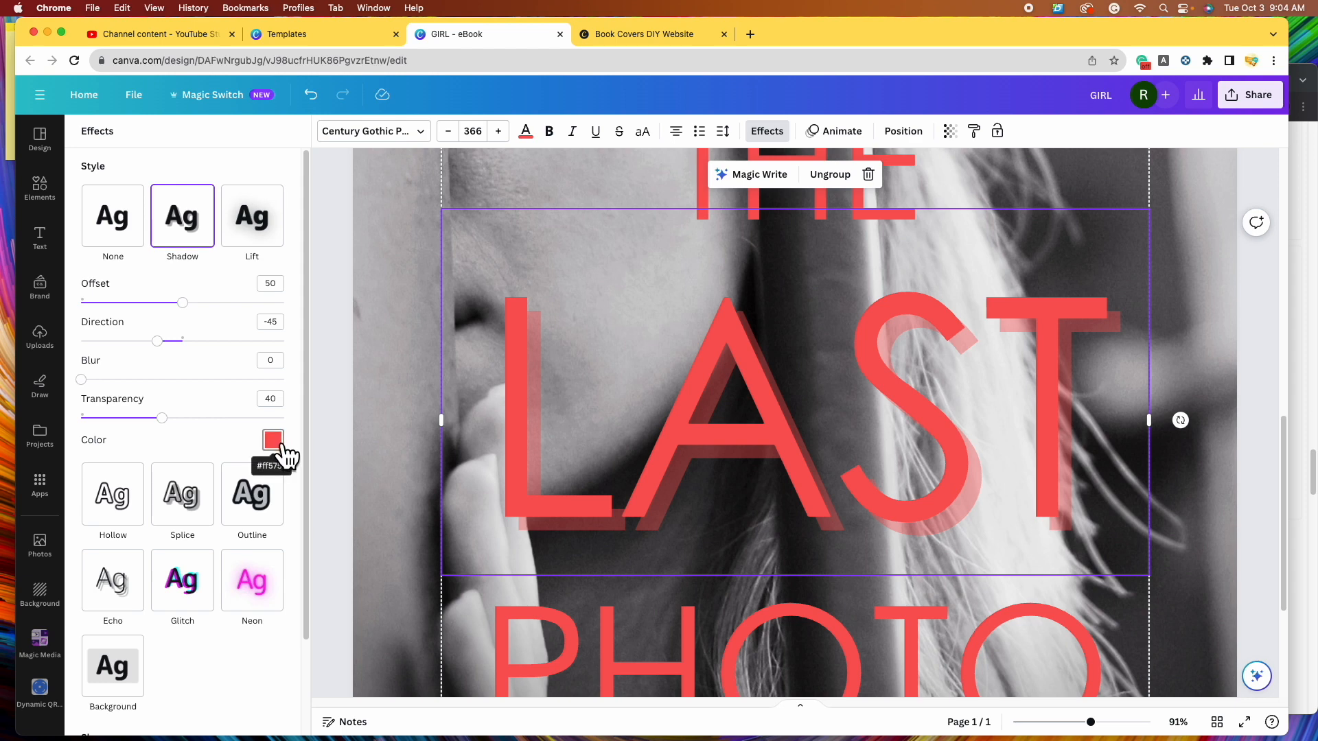
drag(1083, 718, 1073, 730)
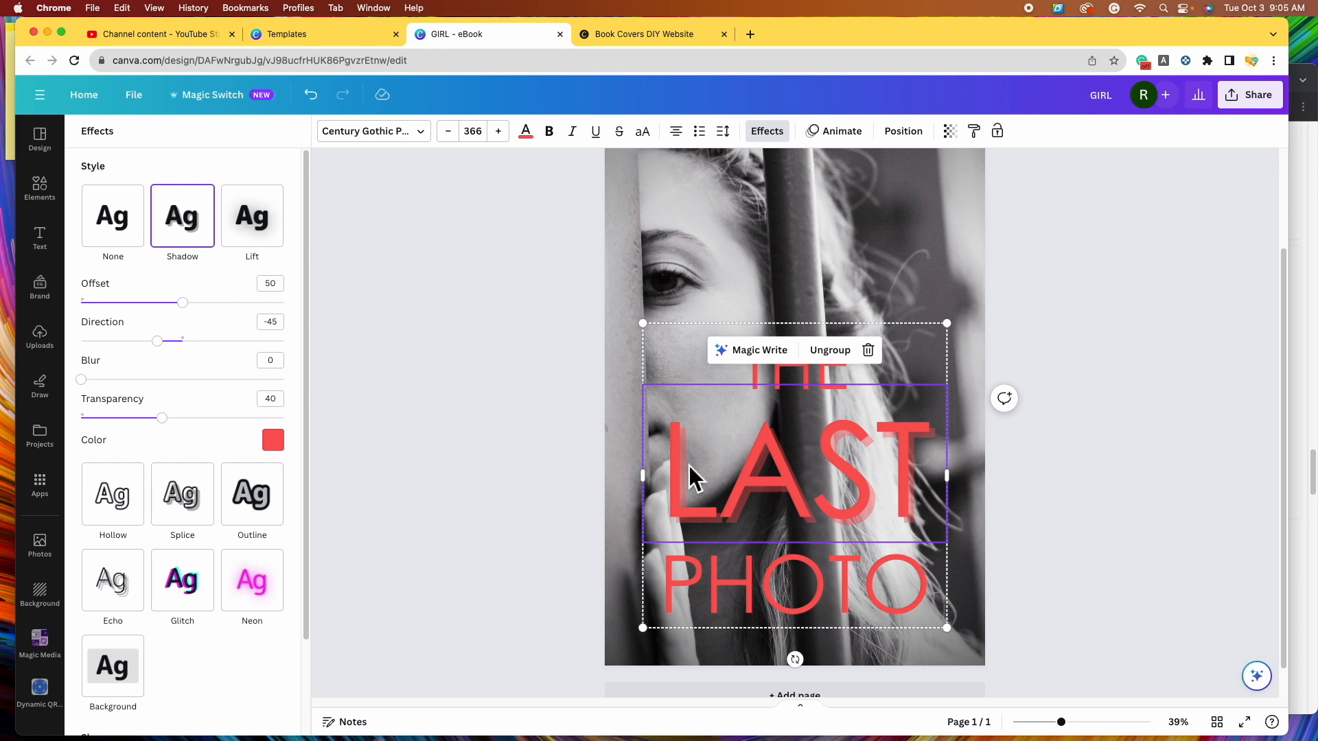
click(273, 440)
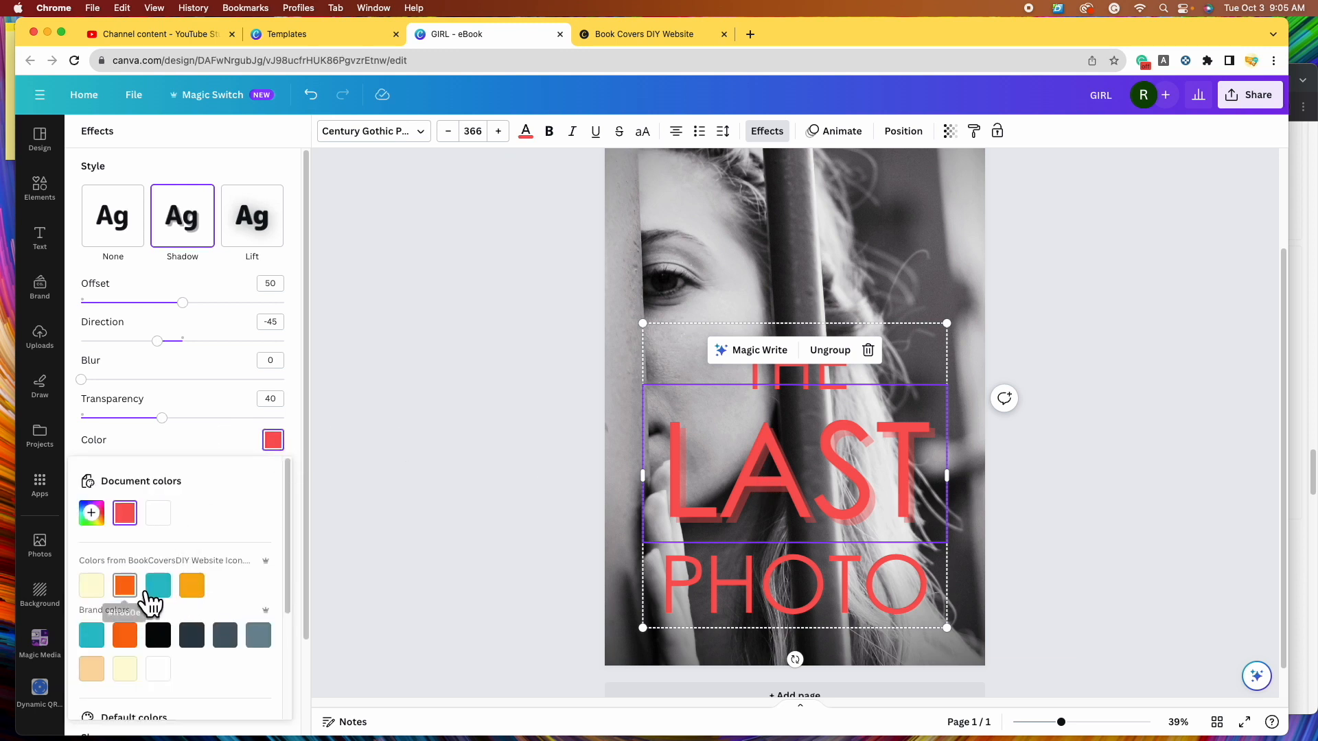
click(171, 646)
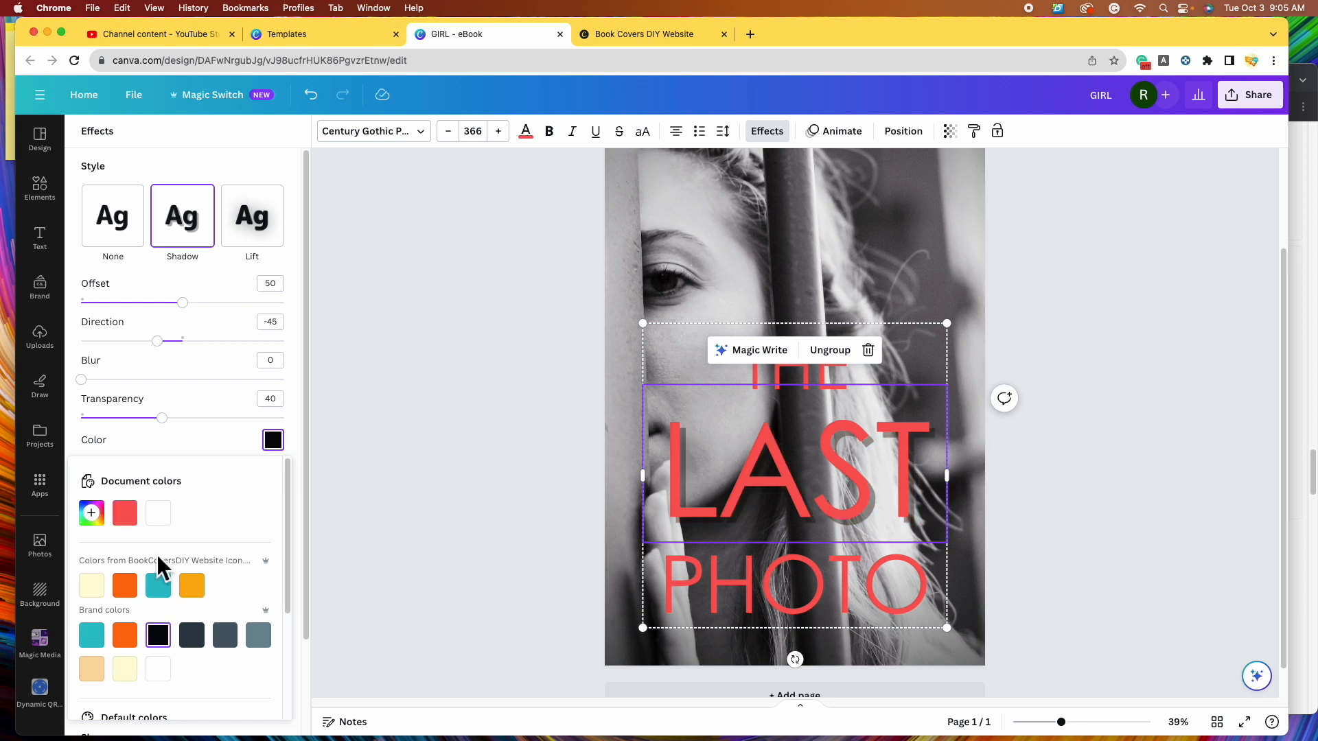
click(165, 489)
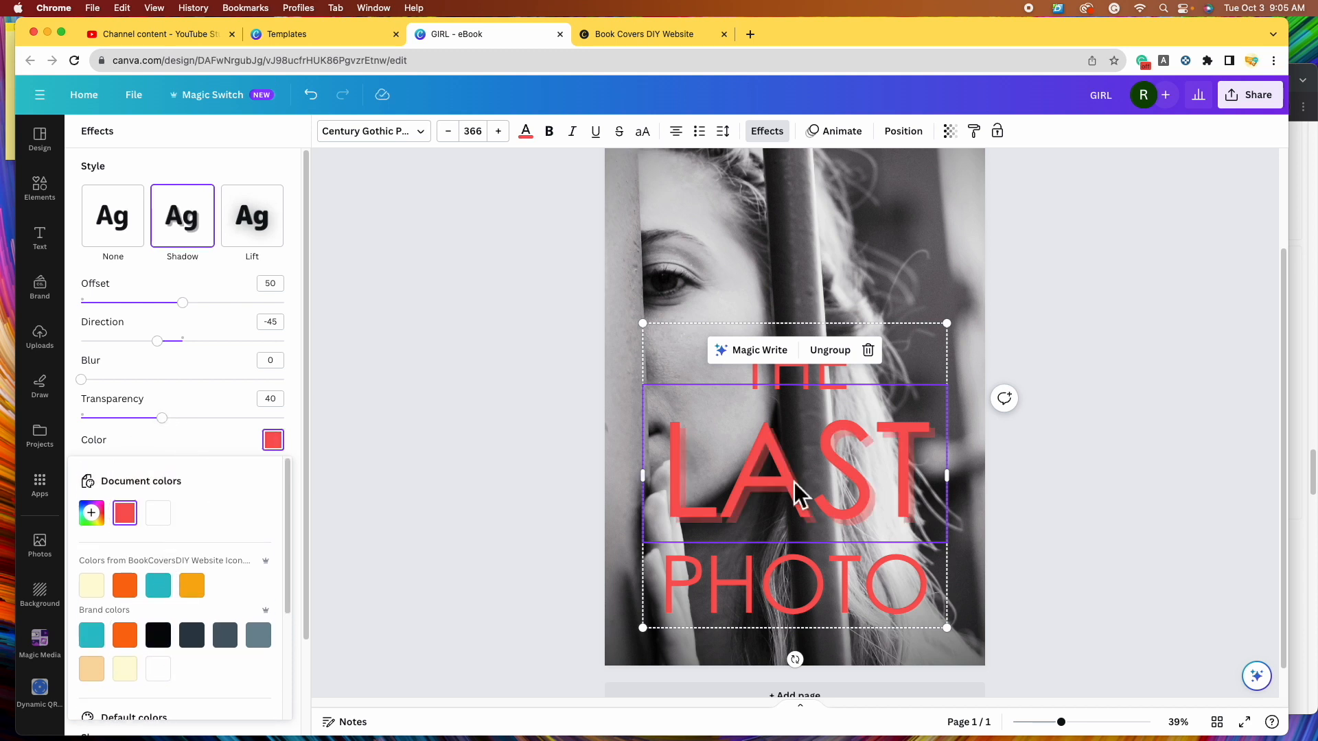
mouse_move(162, 417)
mouse_down()
mouse_move(407, 471)
mouse_move(172, 420)
mouse_up()
- Test black and white shadows, then adjust the shadow offset and direction to -45
click(282, 450)
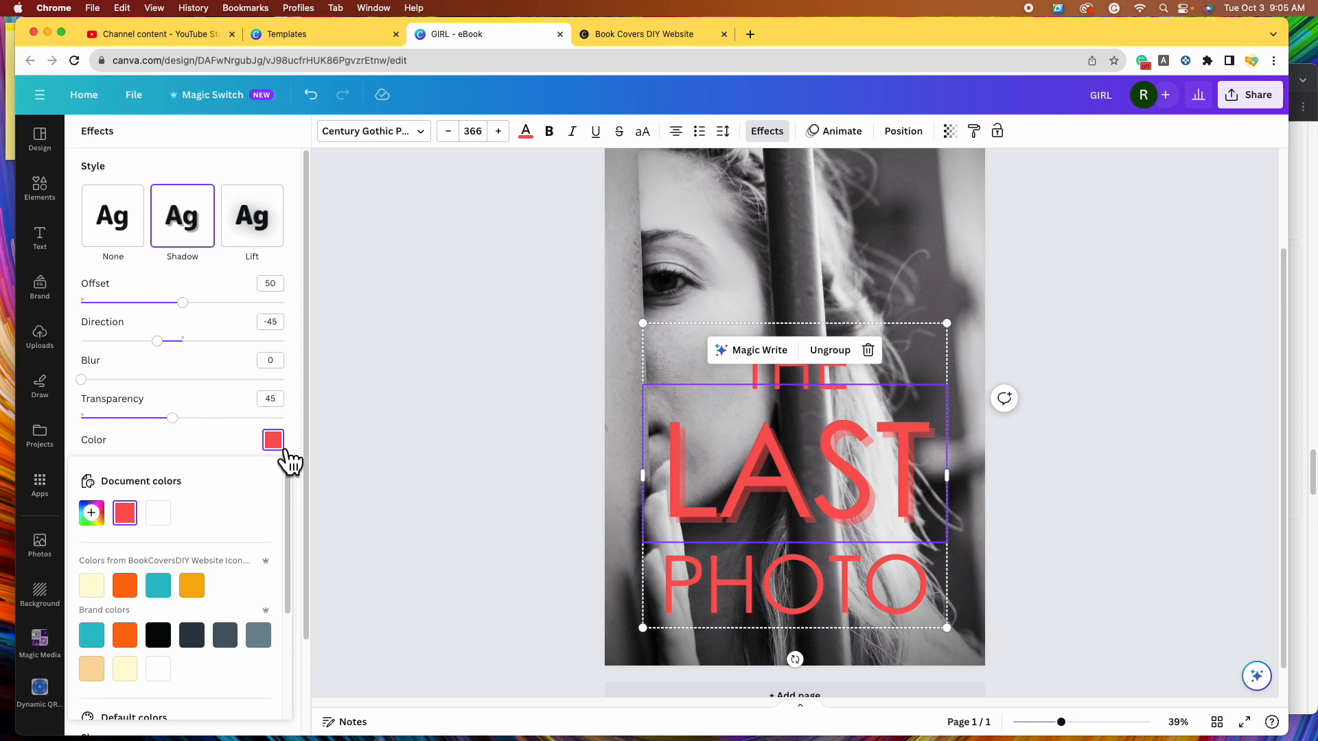
click(159, 637)
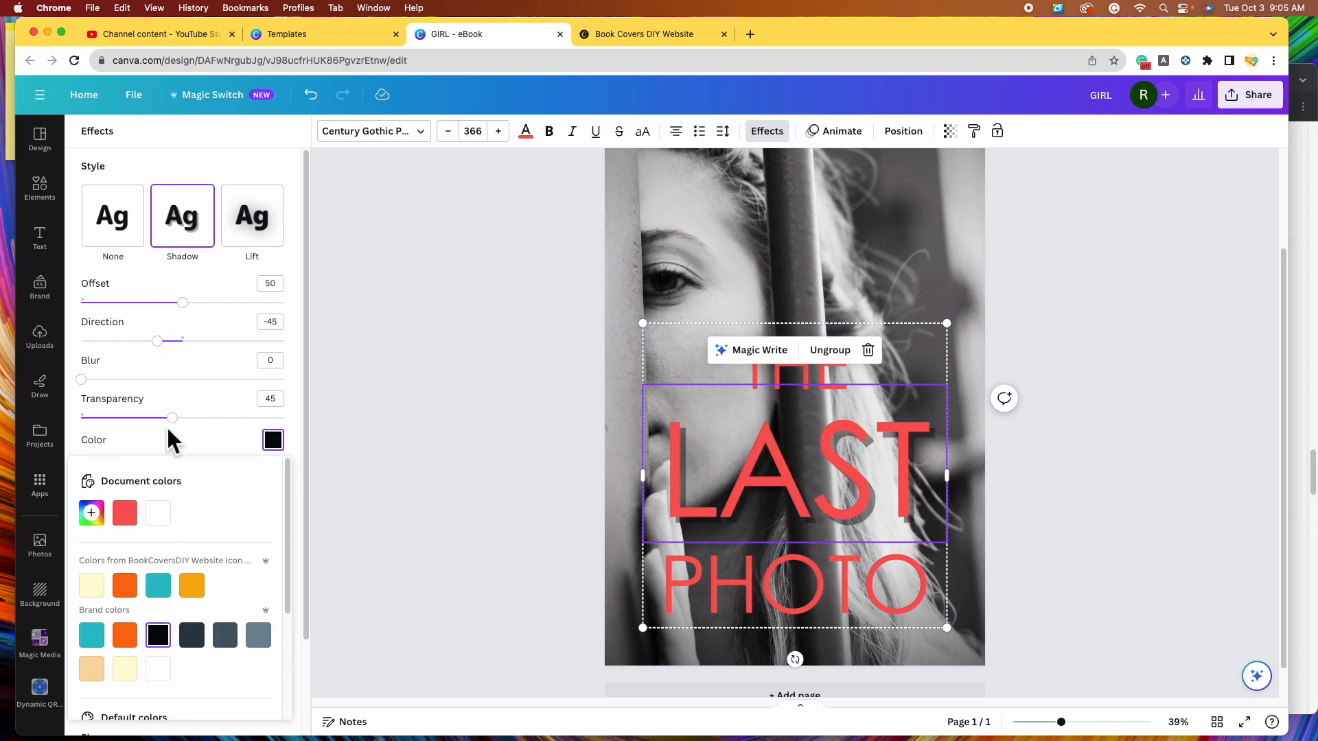
drag(173, 418, 381, 446)
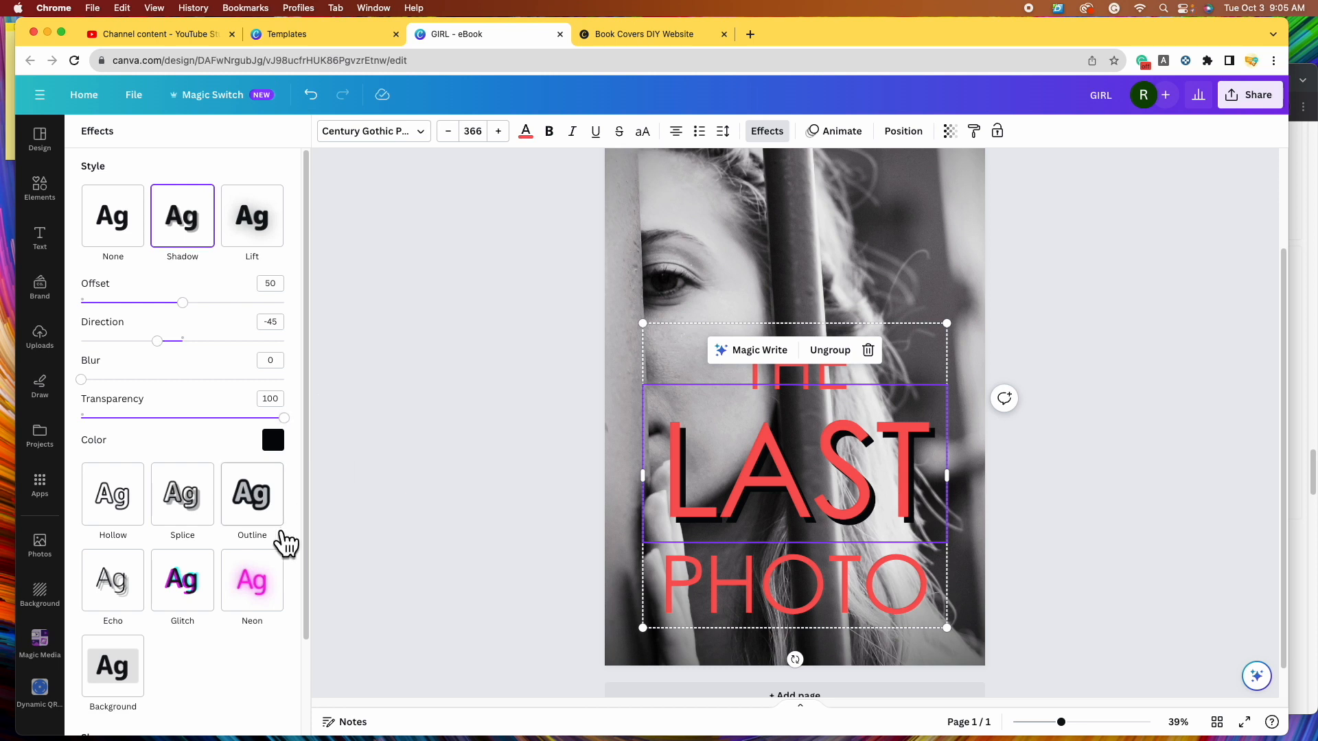
click(273, 441)
click(158, 513)
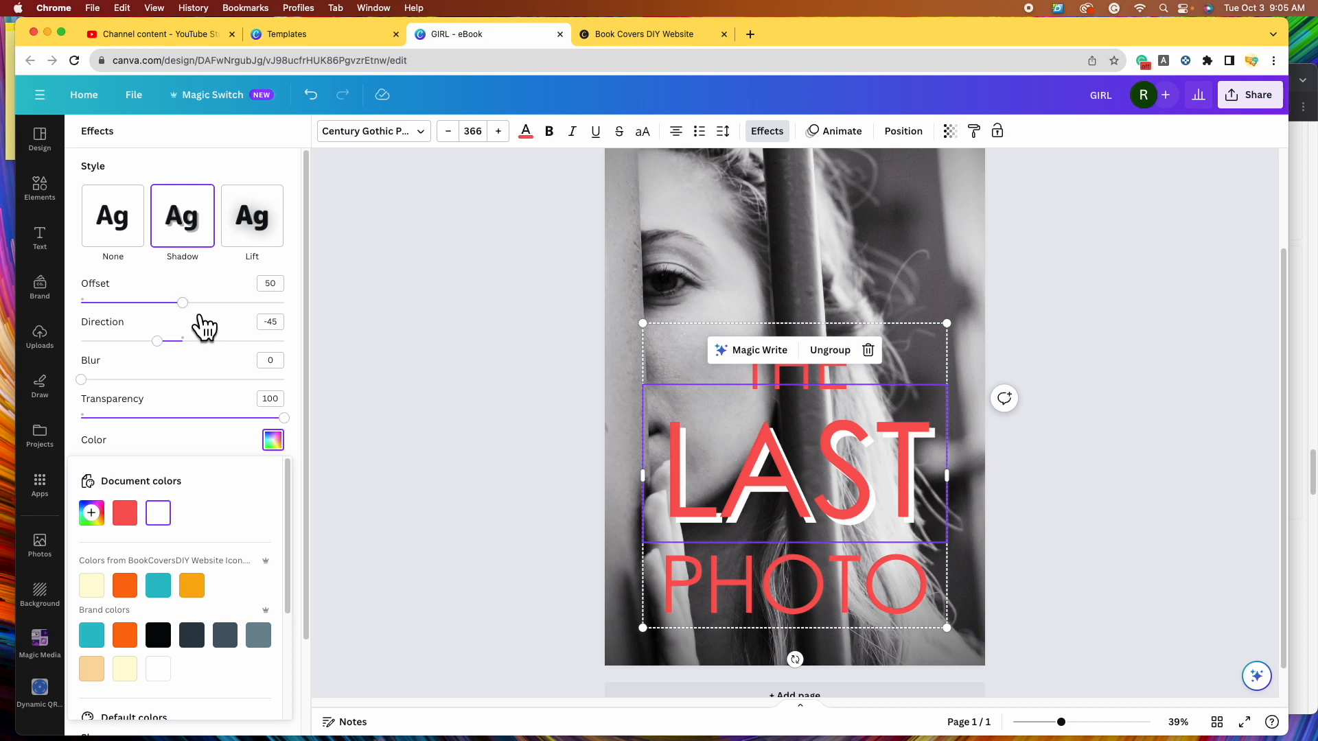
click(201, 326)
drag(193, 316, 274, 340)
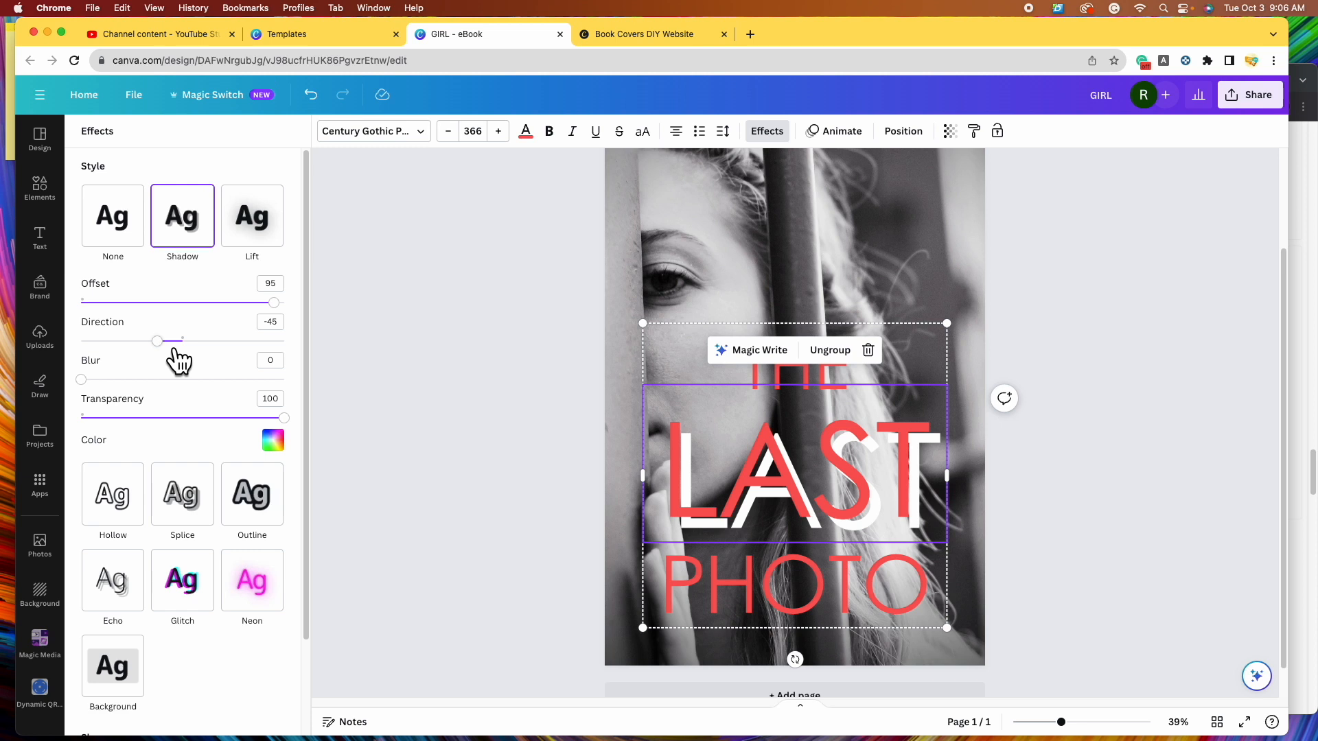
mouse_move(176, 350)
mouse_down()
mouse_move(274, 362)
mouse_move(171, 357)
mouse_up()
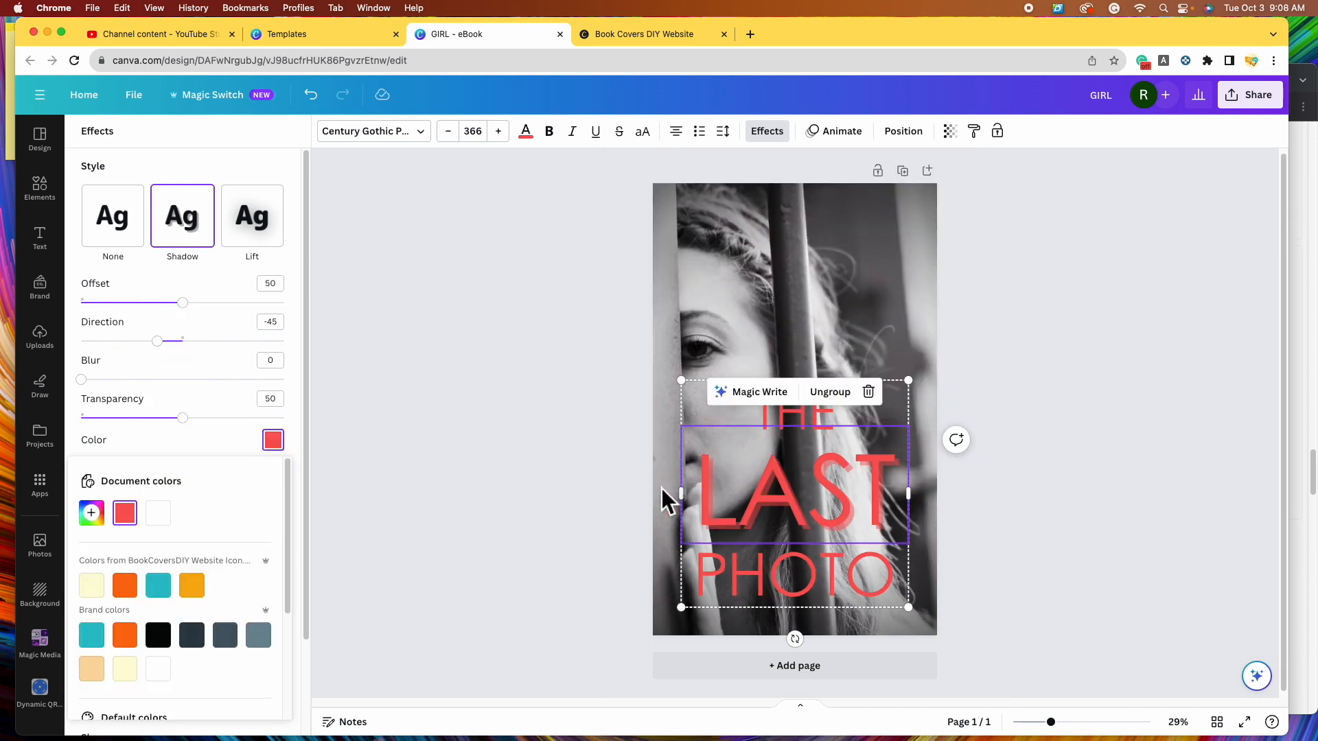
- Give THE and PHOTO the same red Shadow effect as LAST
click(1065, 530)
click(1098, 530)
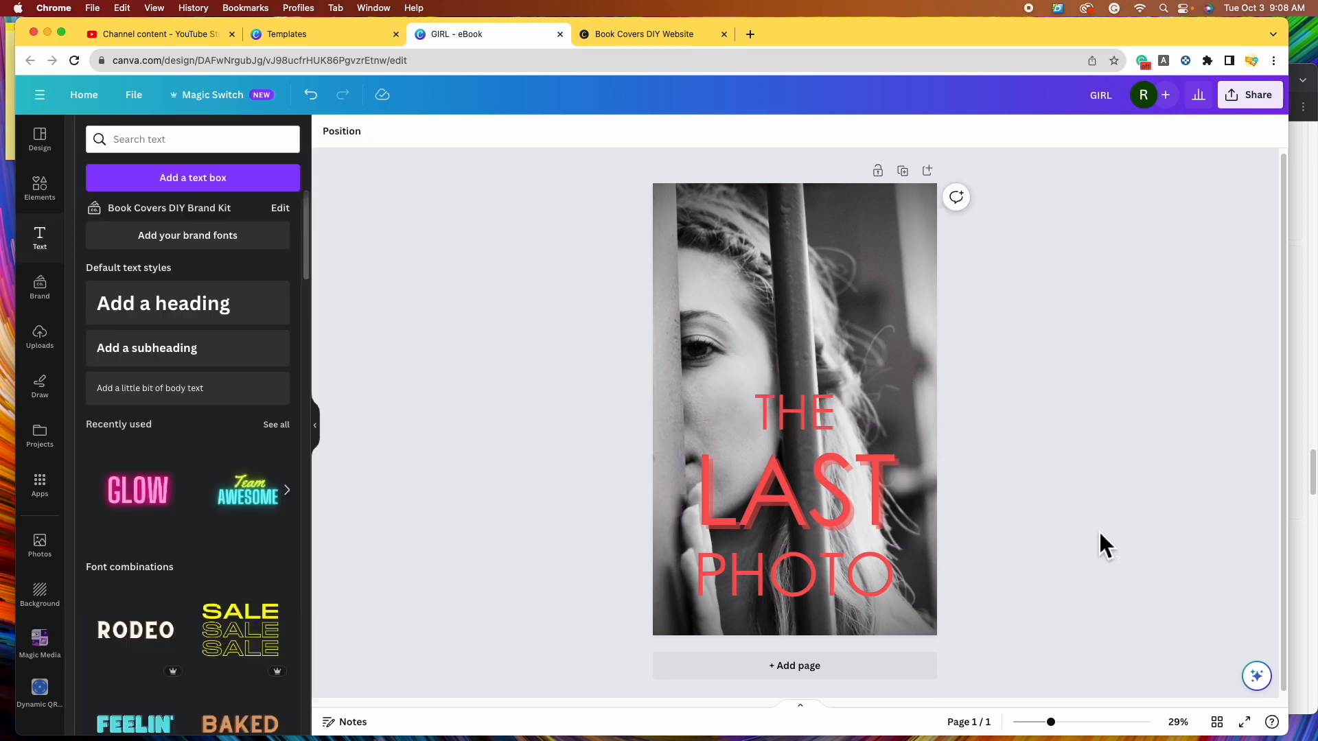
click(812, 414)
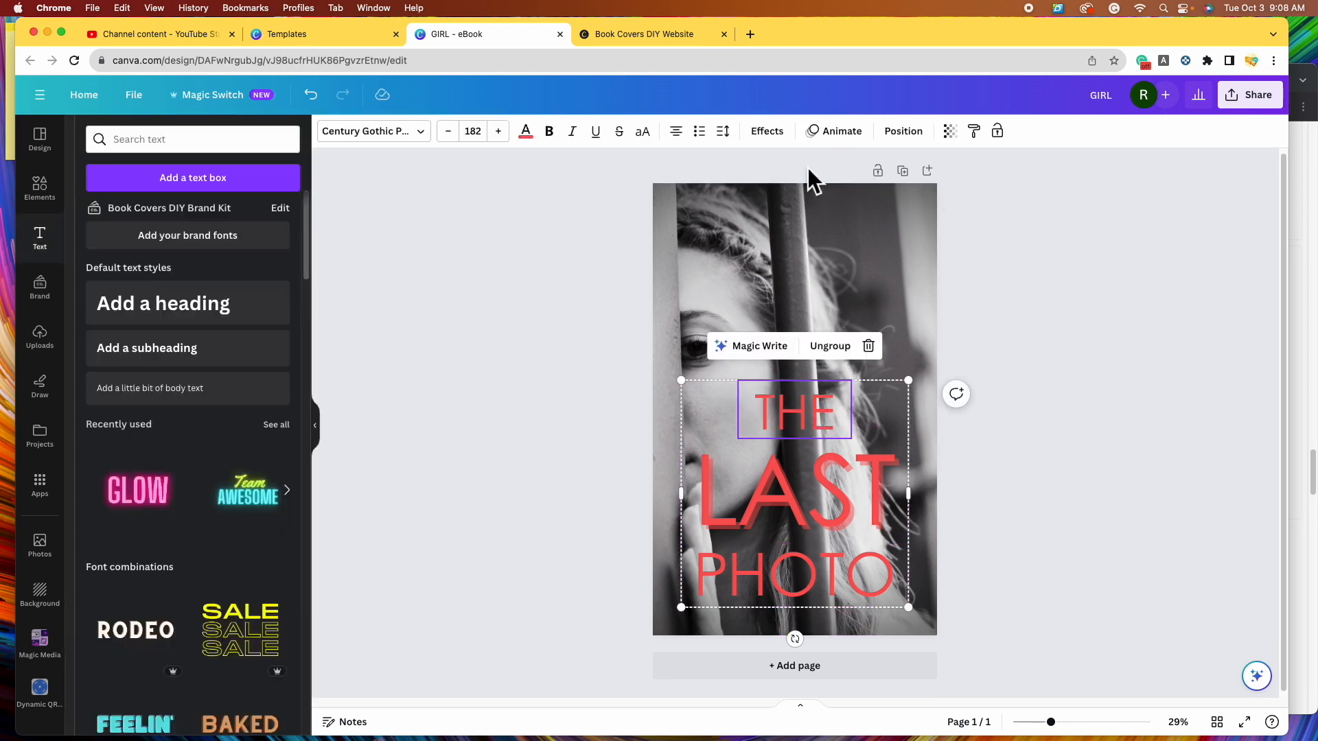
click(785, 139)
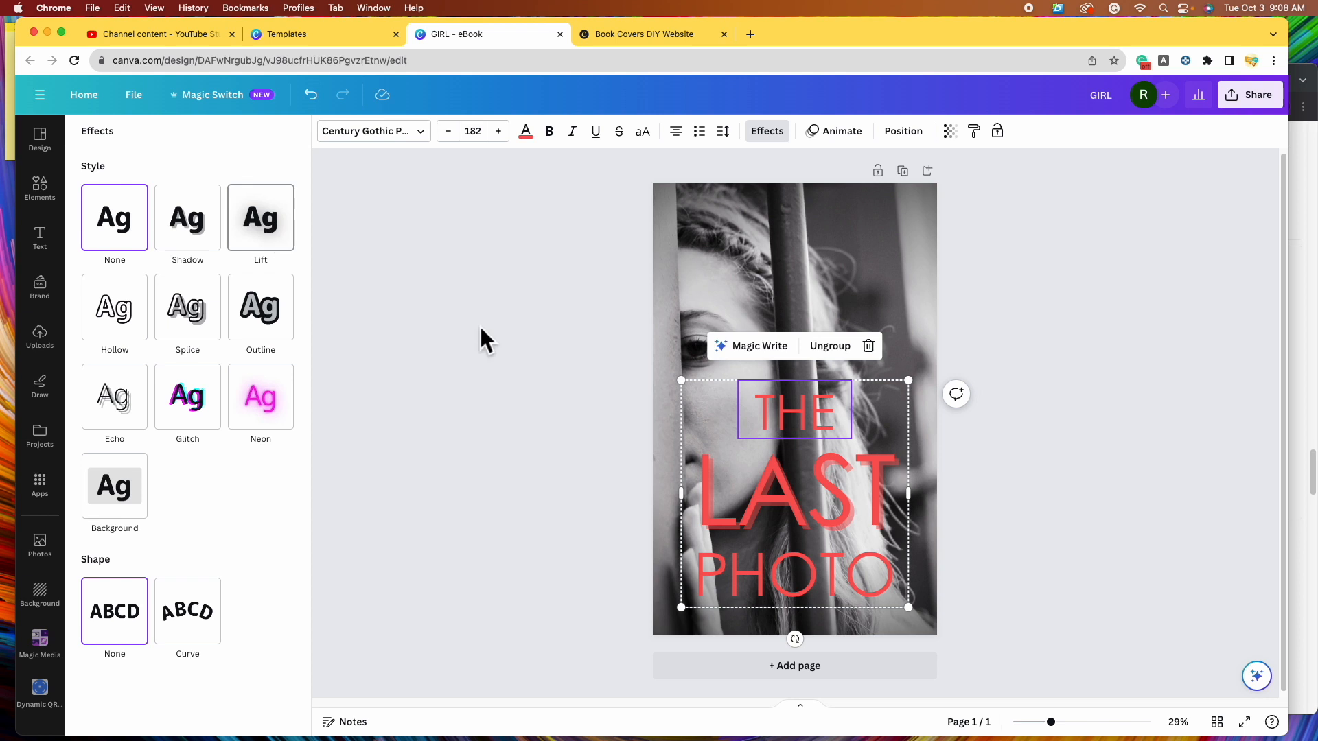
click(201, 249)
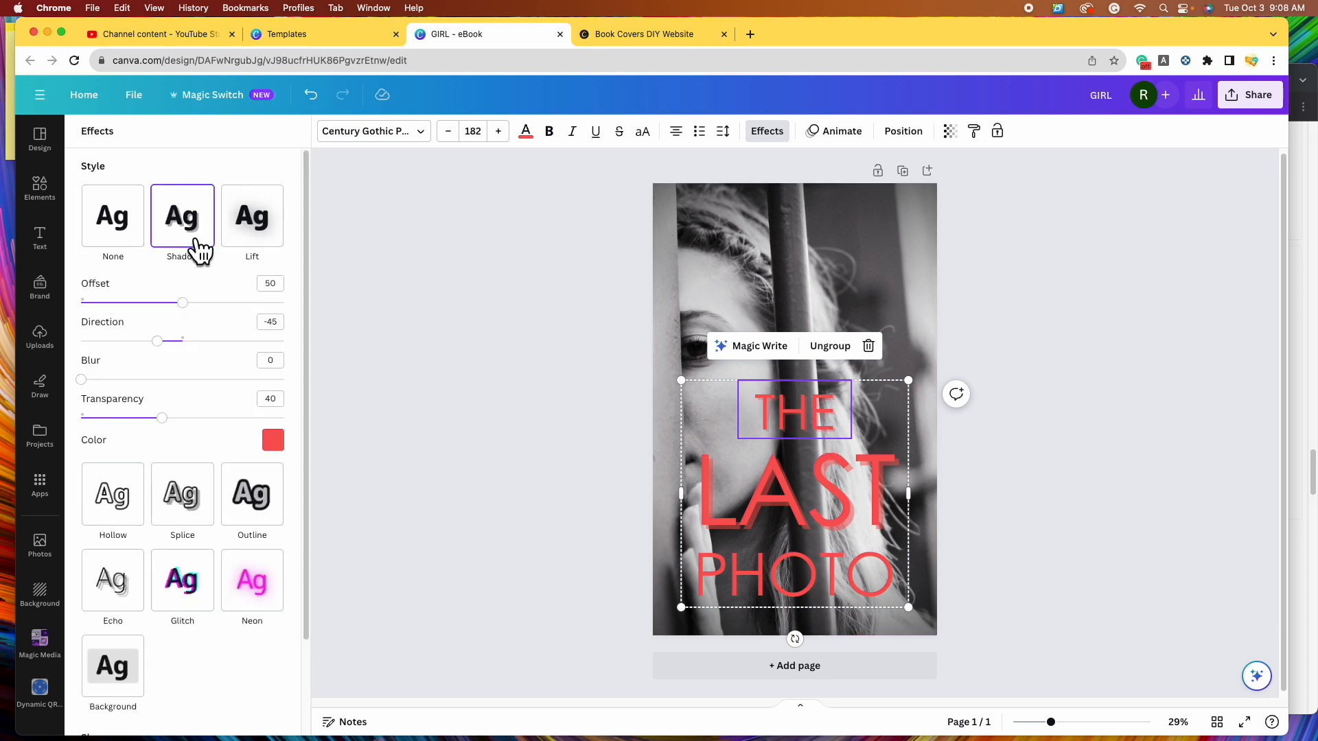
click(794, 602)
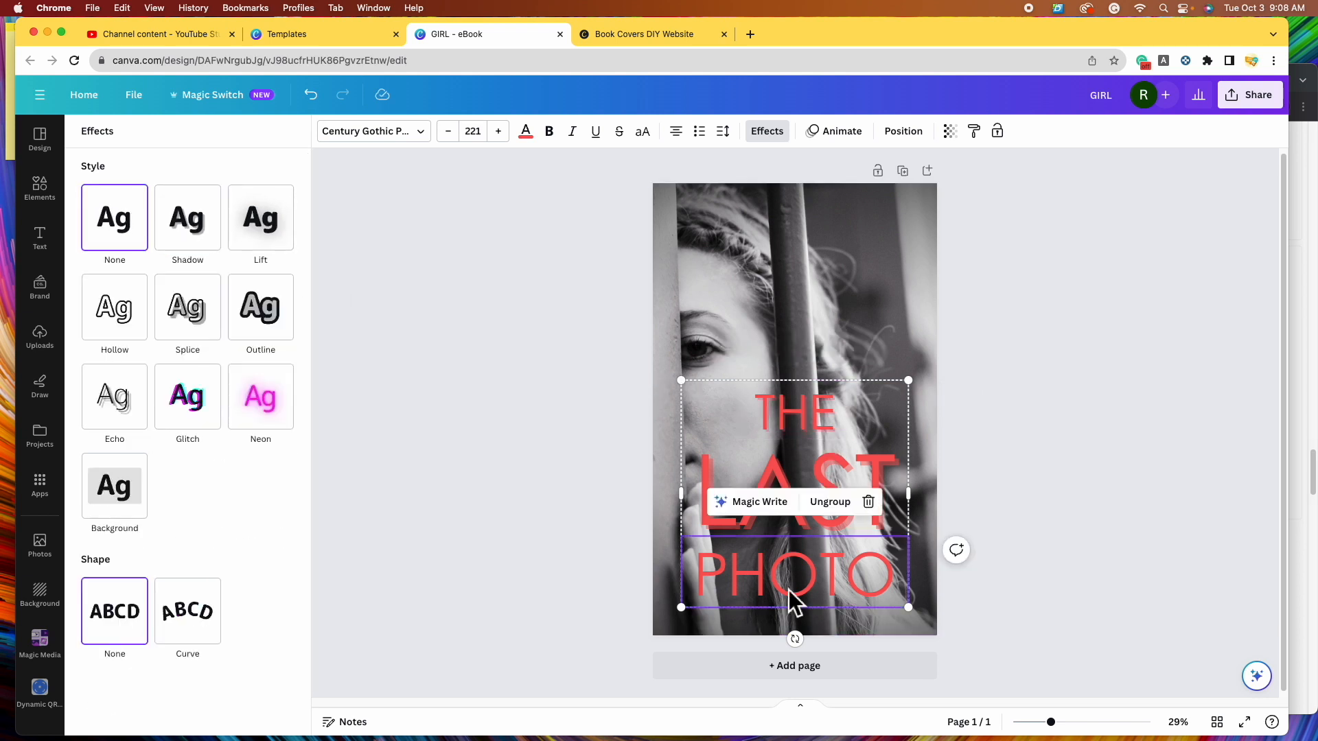
click(219, 252)
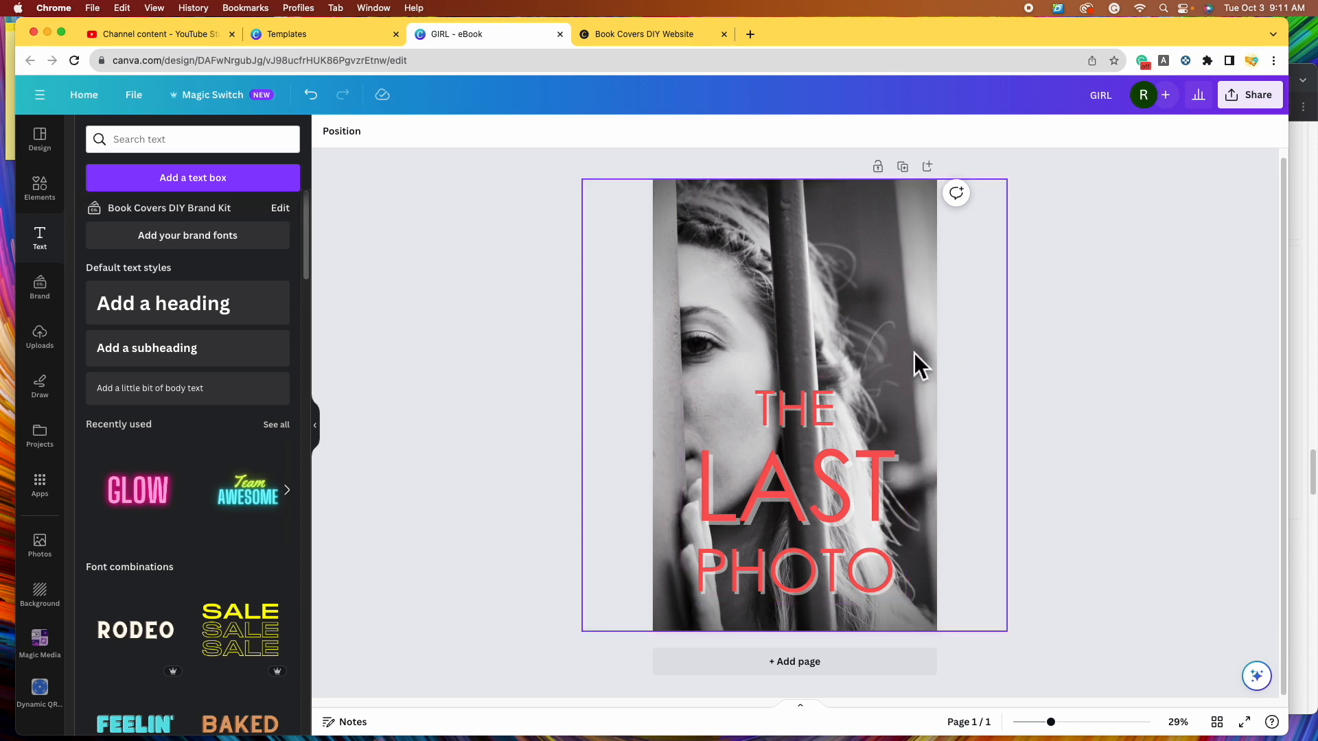
- Add a white subheading text box at the cover's top right
click(208, 365)
click(1133, 412)
drag(867, 416, 913, 229)
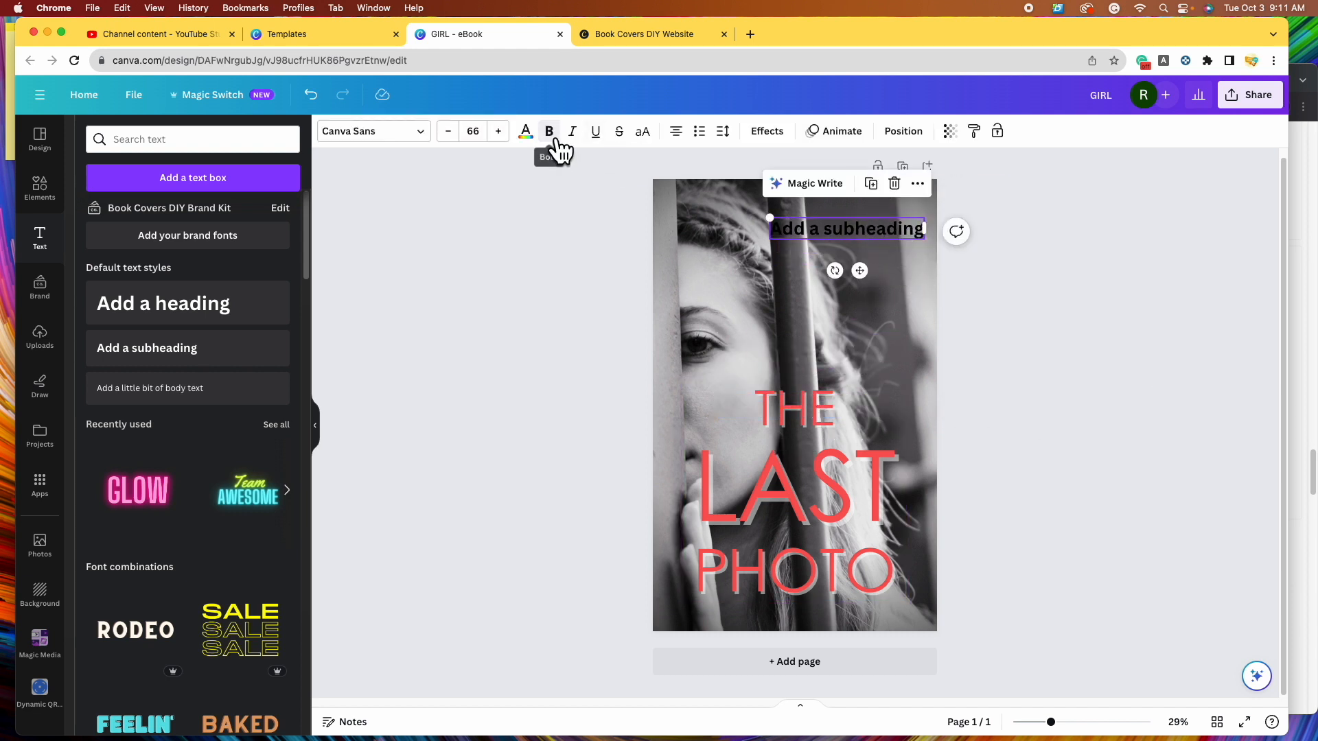
click(527, 134)
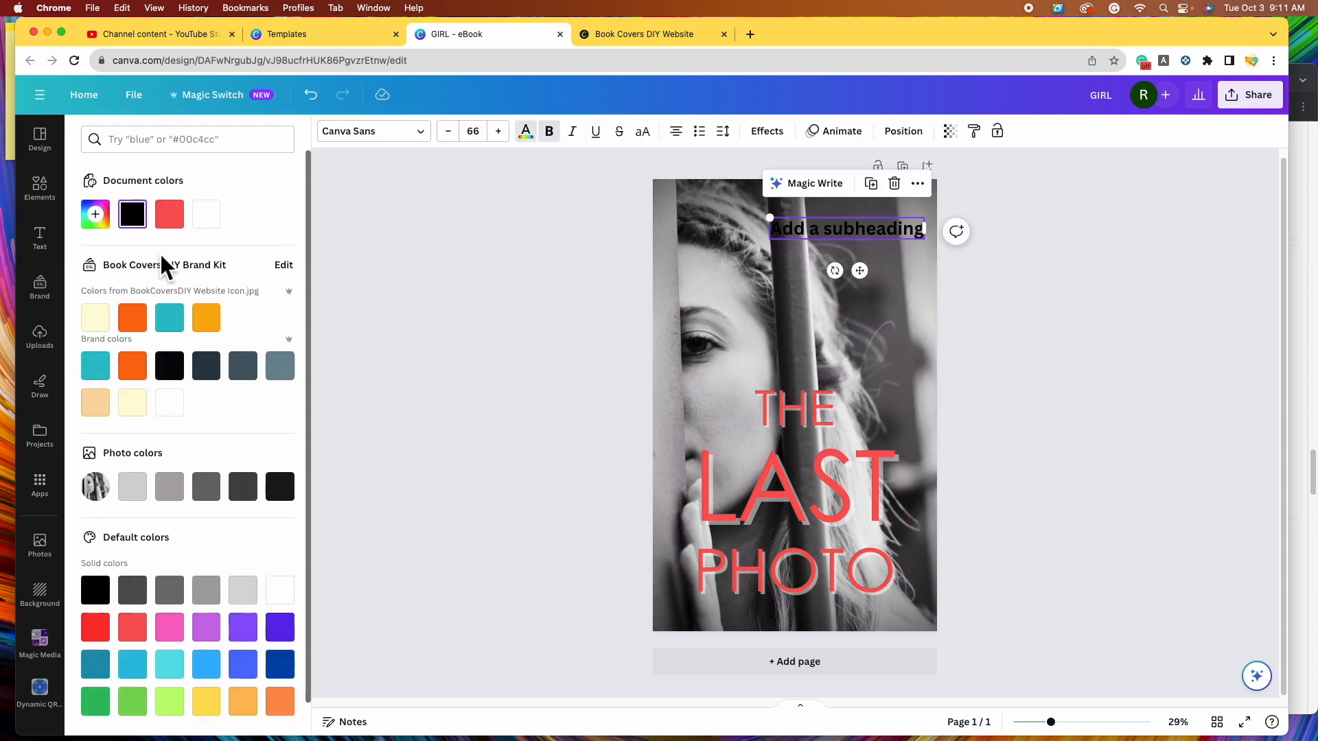
click(220, 227)
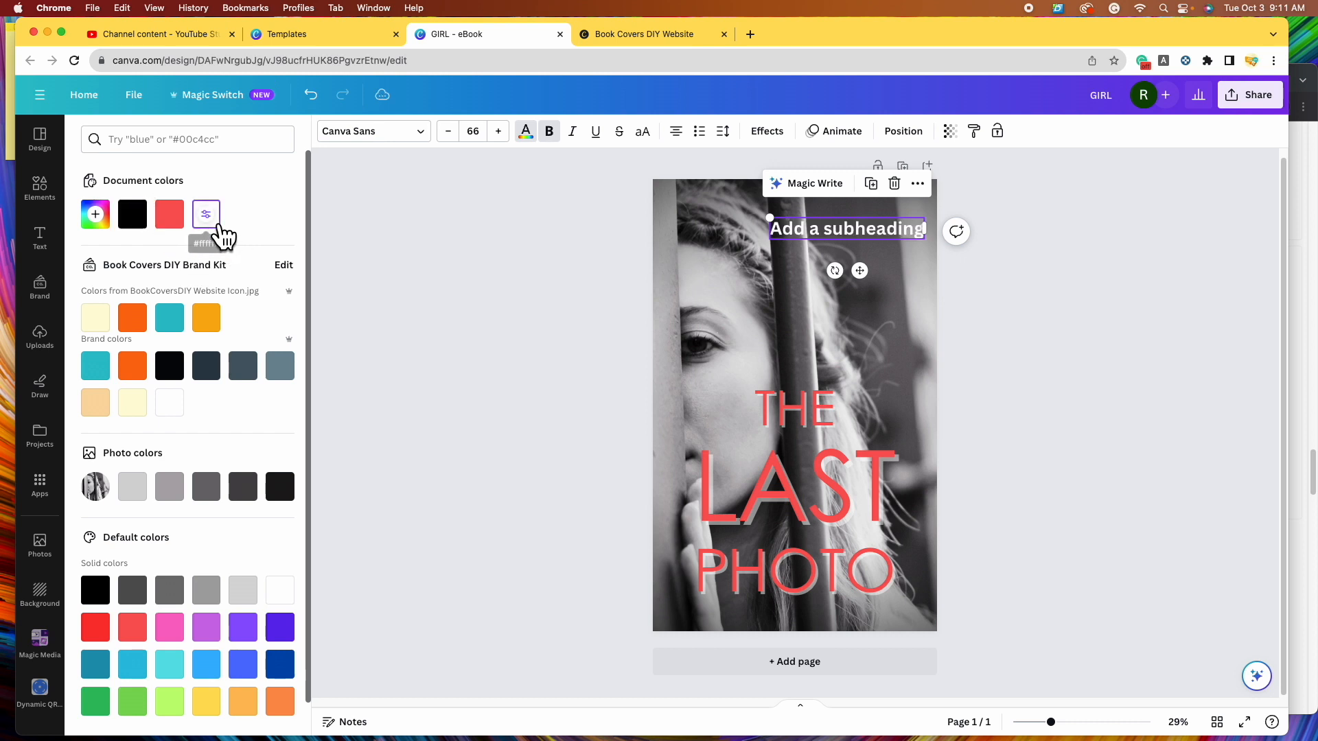
- Replace the placeholder with the author's first name and surname on two lines
double_click(861, 228)
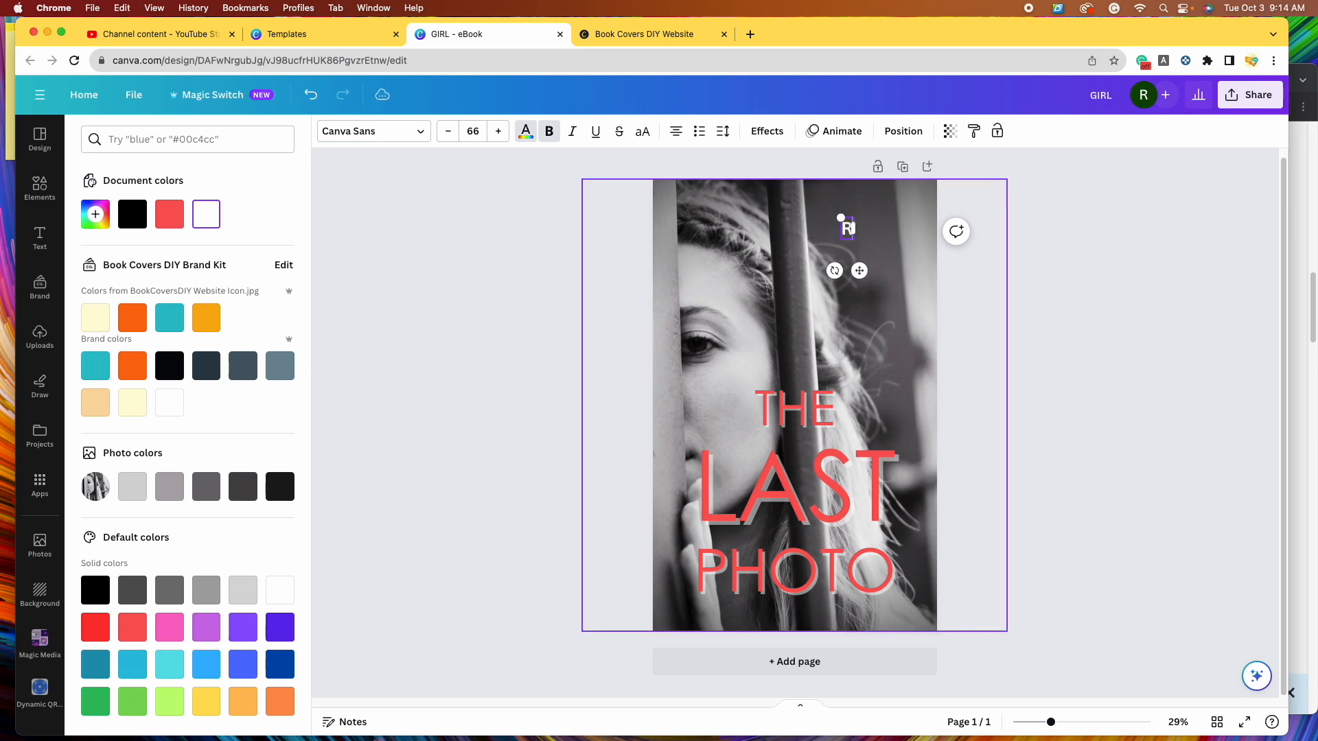
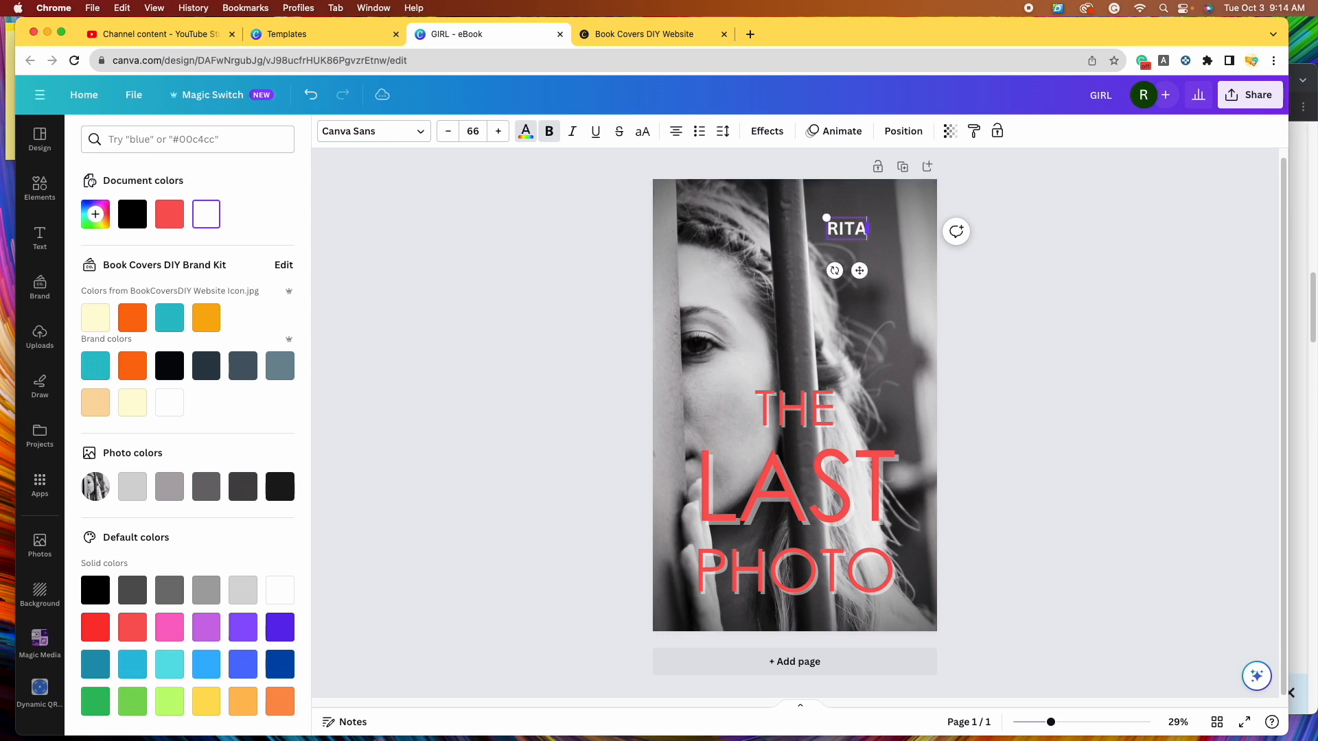
key(Return)
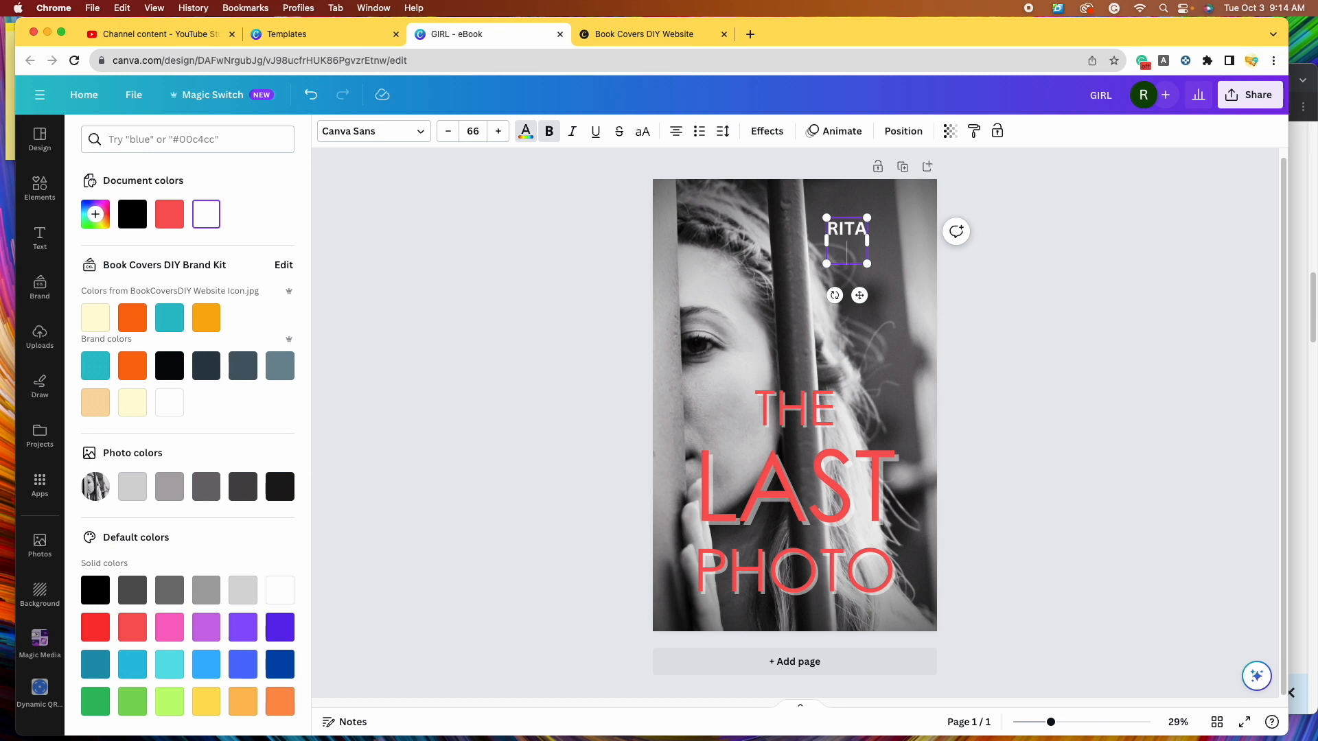
key(Escape)
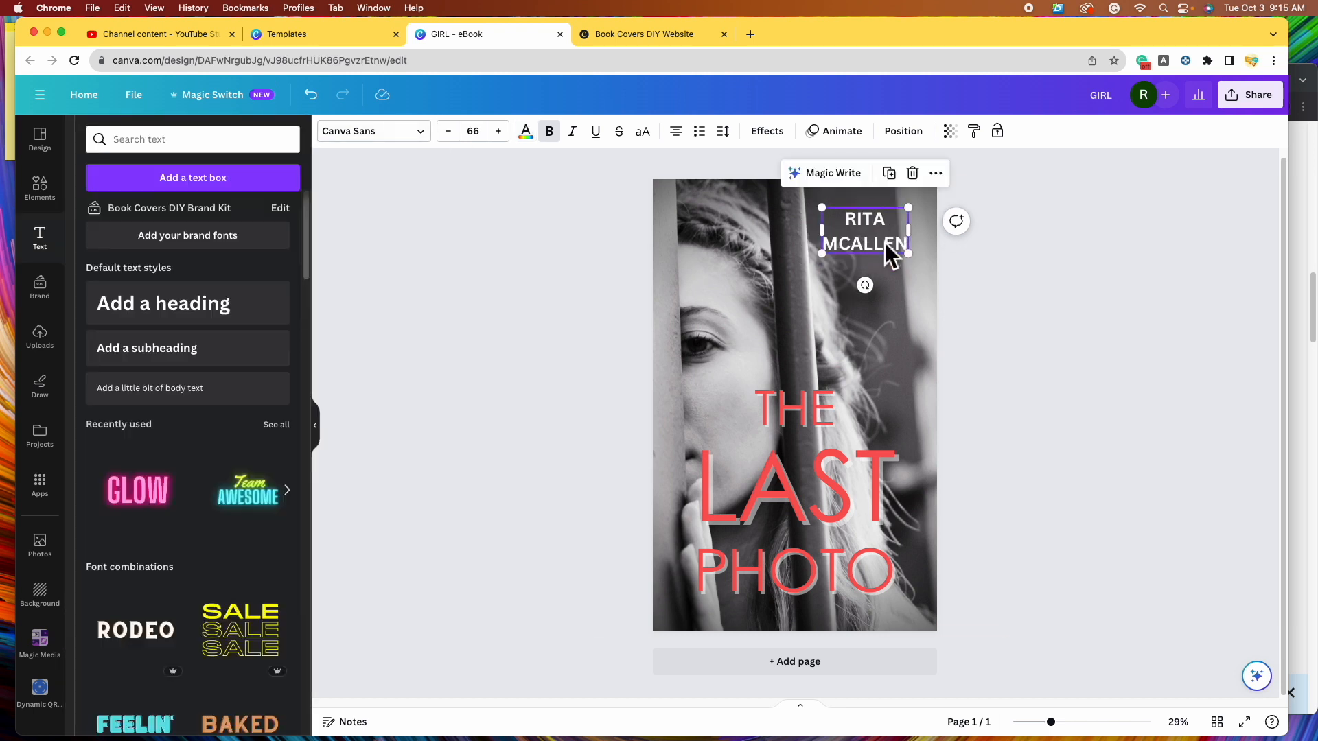
- Set the author name in Oswald after trying Century Gothic Paneurop and Helvetica World
click(428, 136)
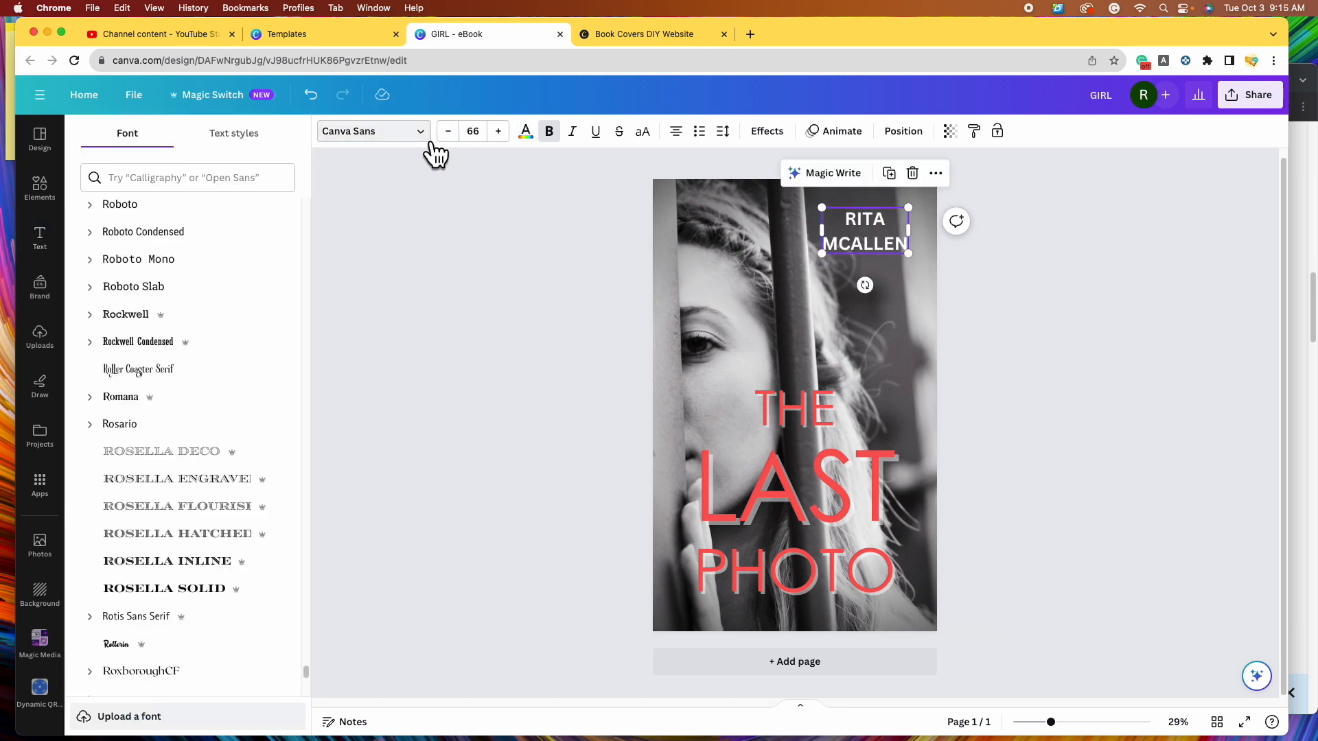
drag(307, 669, 327, 225)
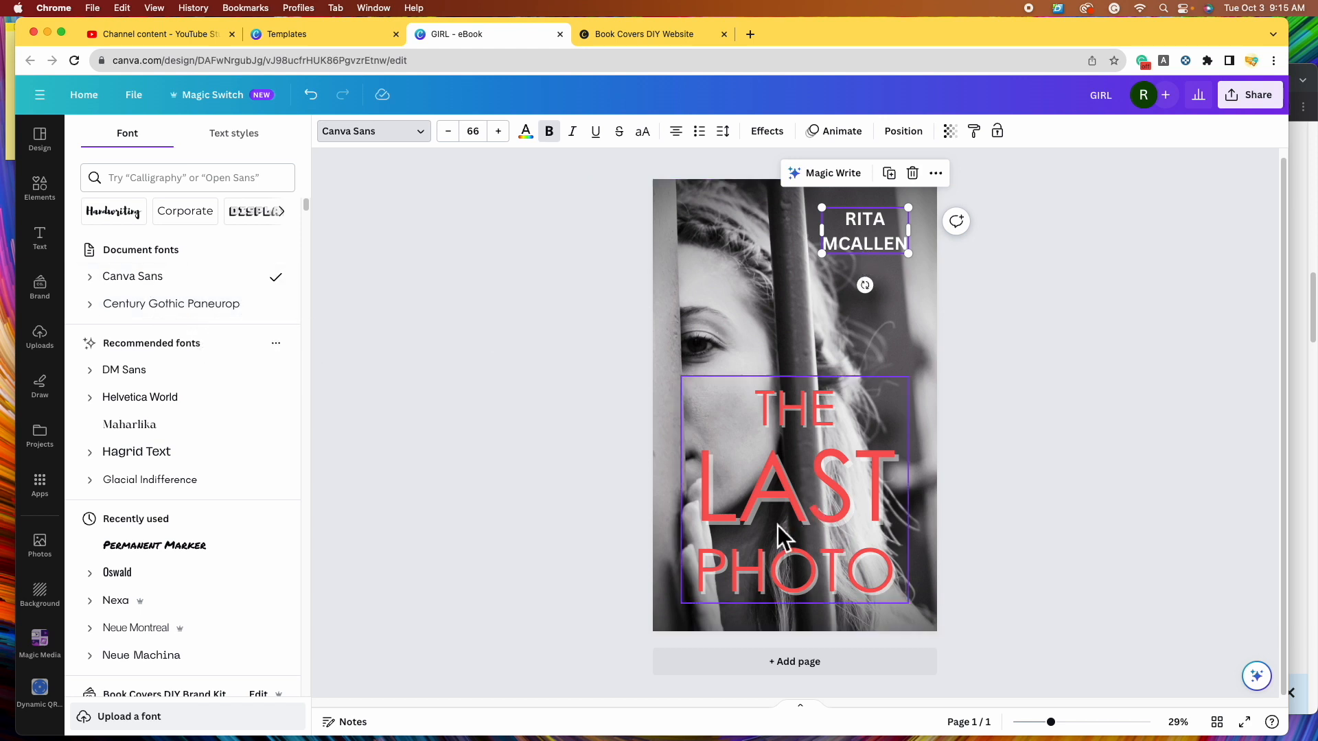
click(287, 313)
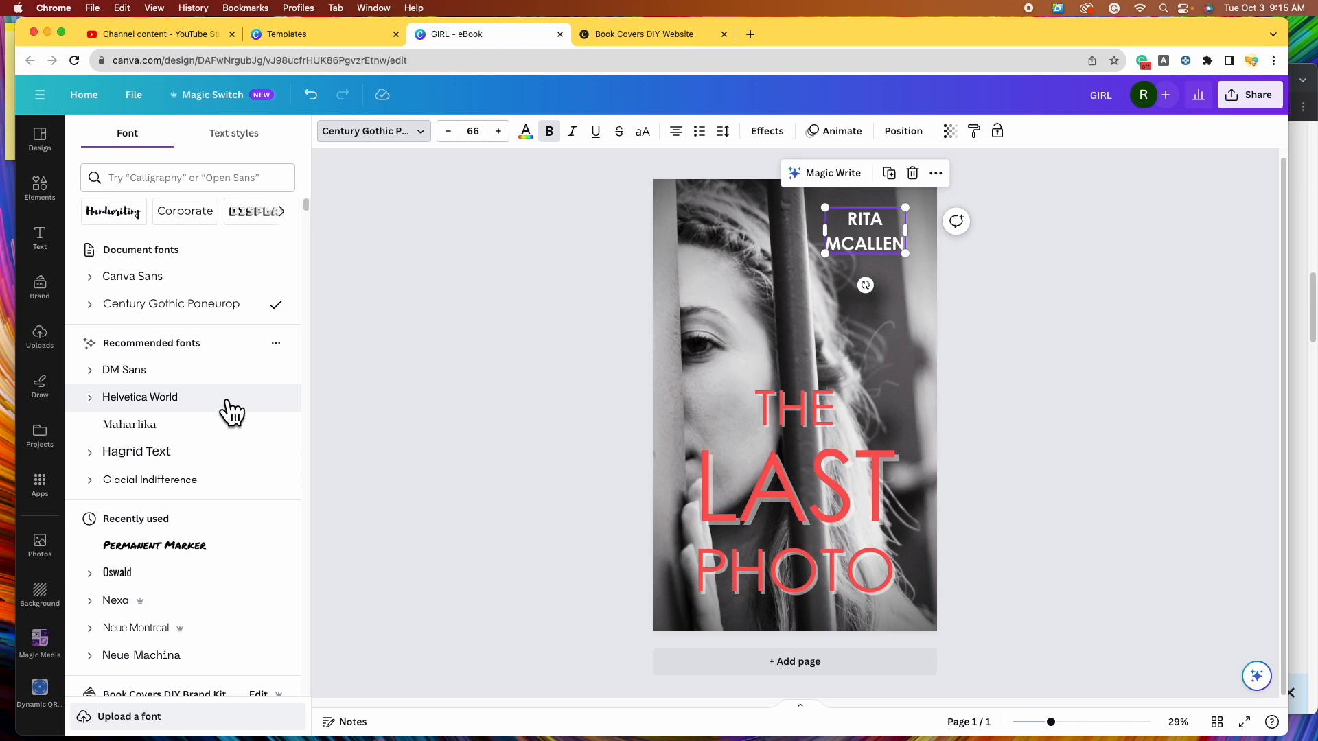
click(226, 401)
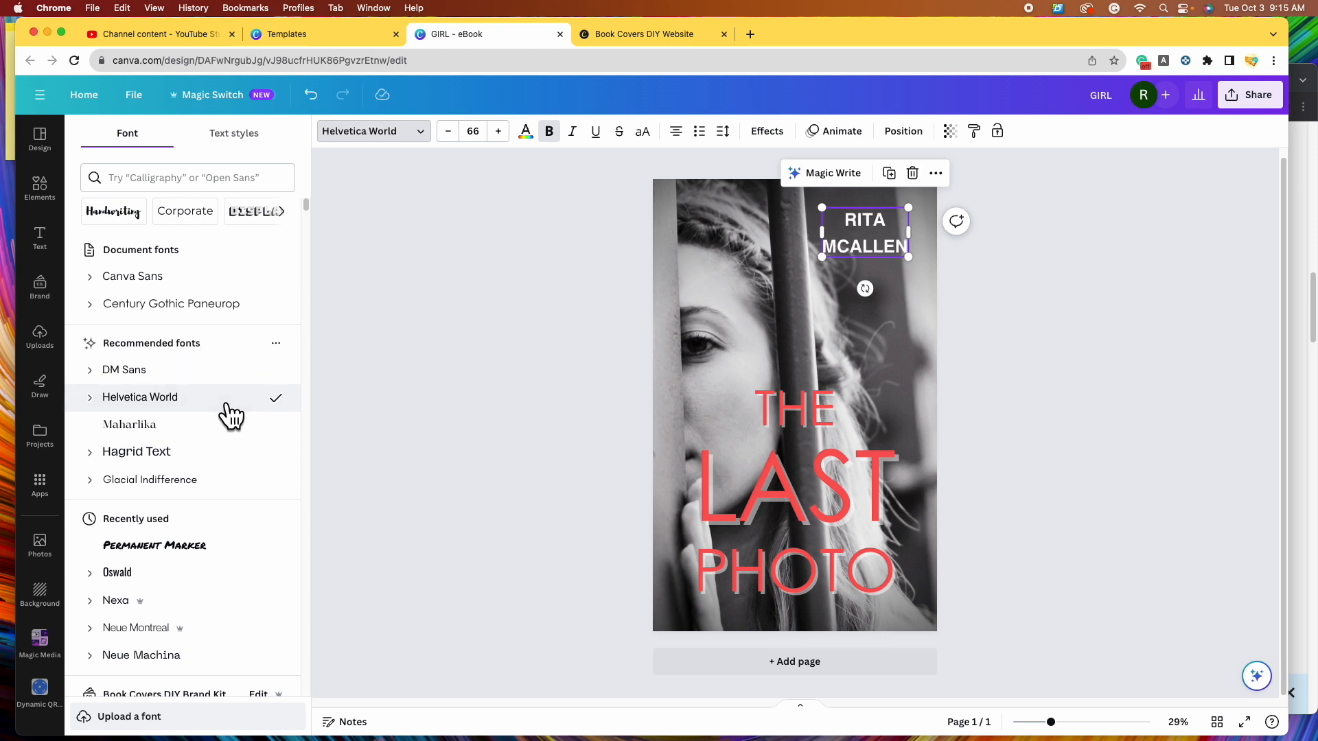
click(165, 578)
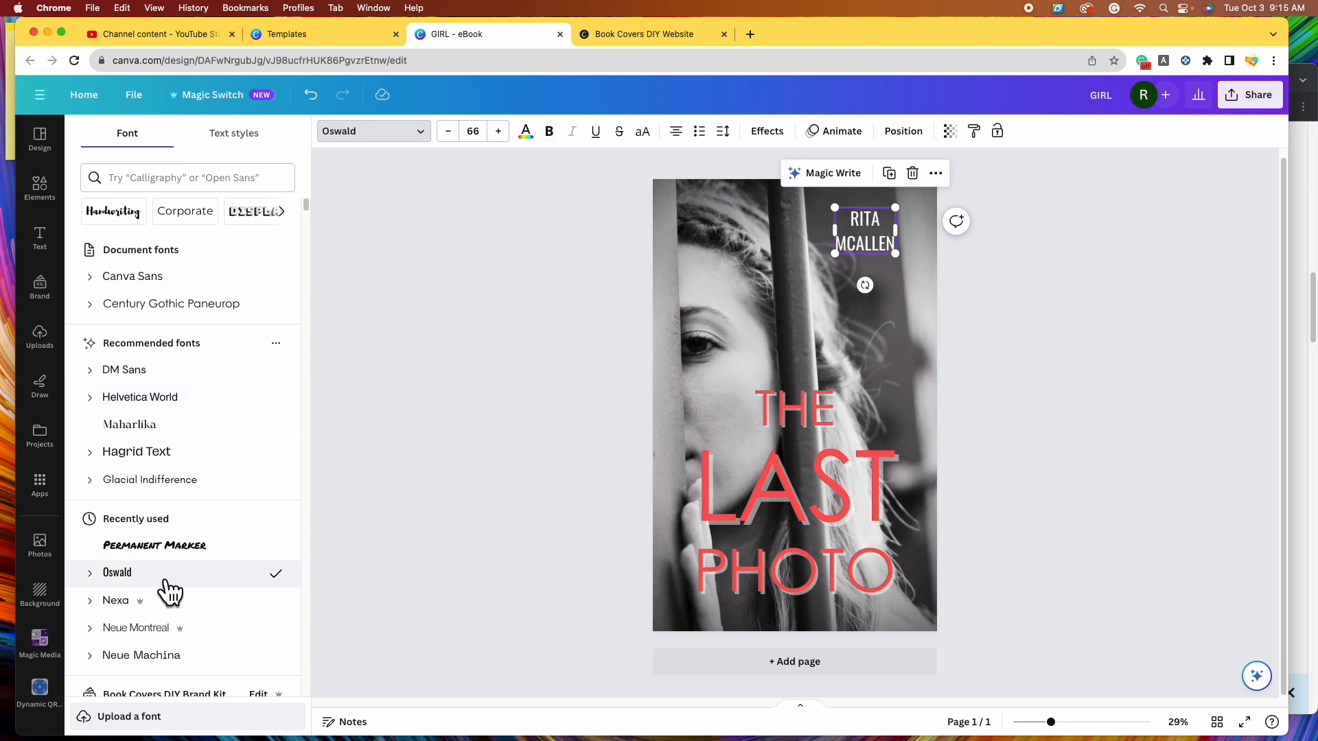
- Left-align the author name and enlarge it to size 85.3
drag(866, 251, 875, 253)
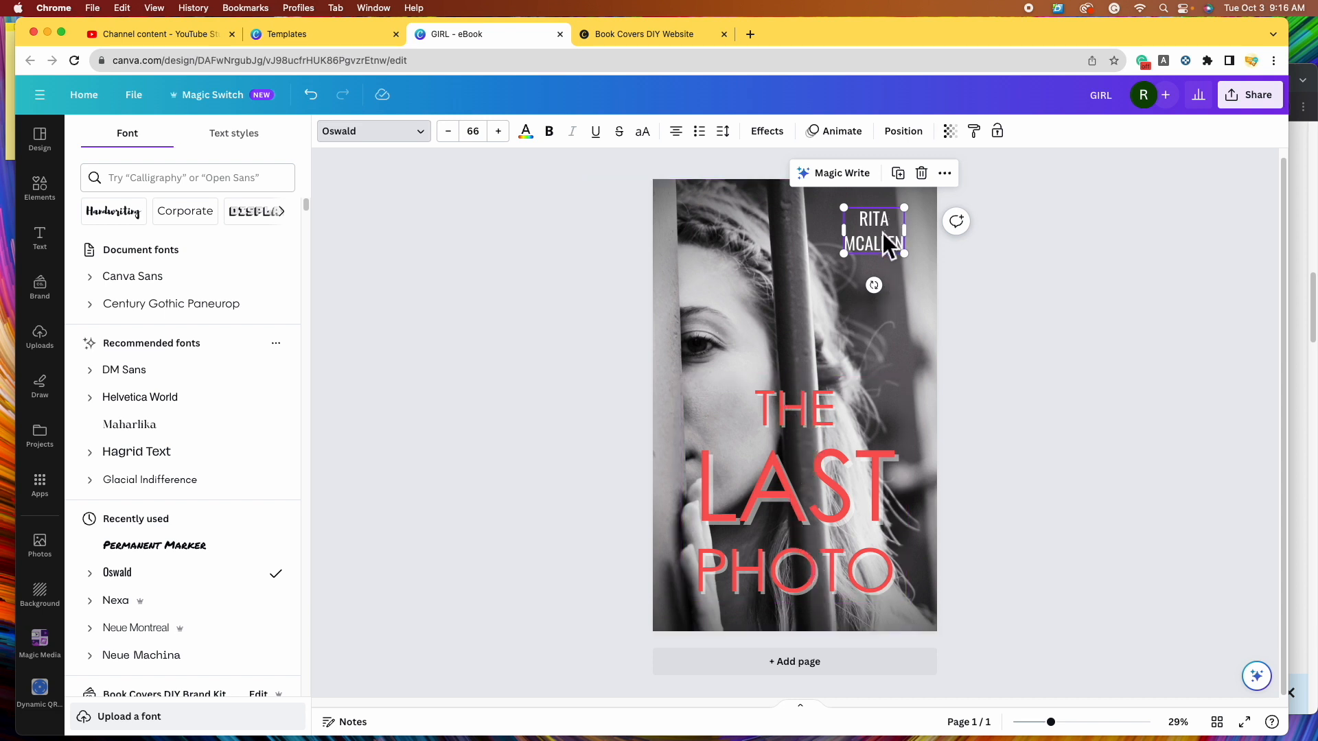
click(686, 139)
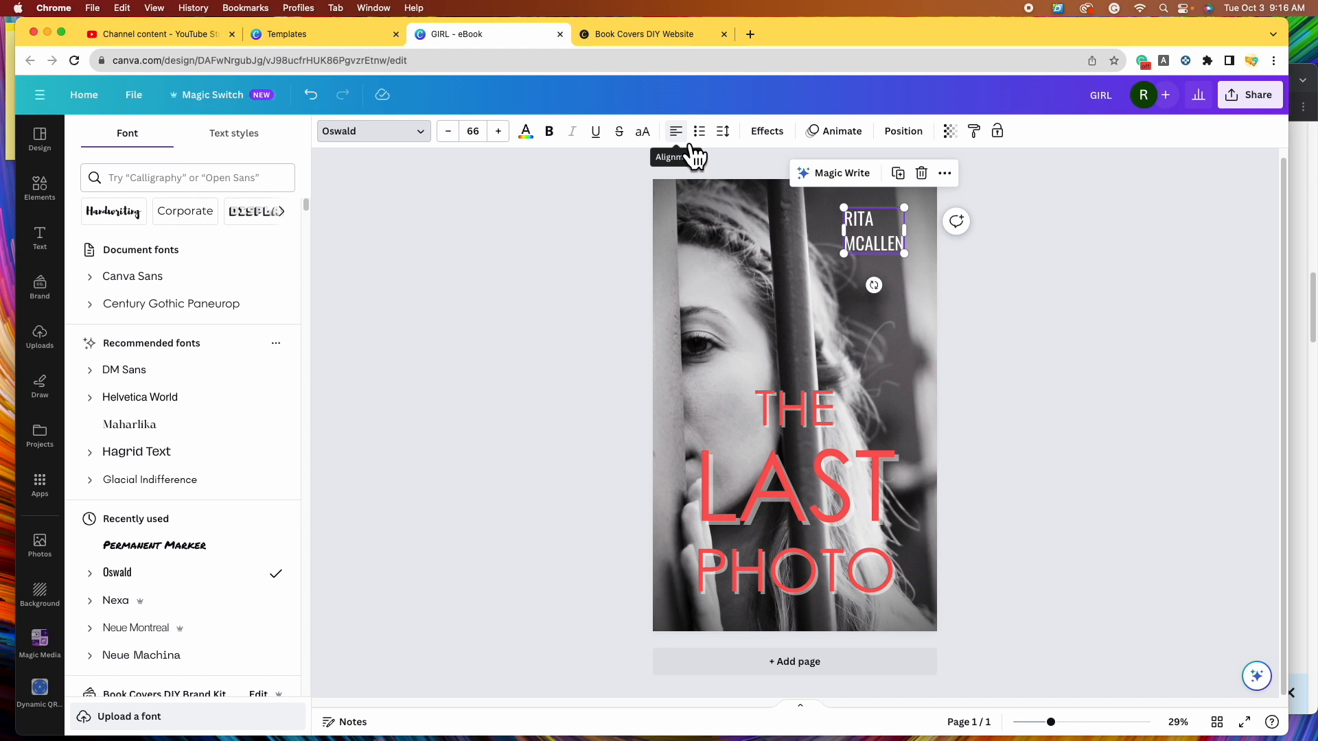
click(685, 140)
click(690, 142)
click(690, 143)
click(844, 254)
mouse_move(844, 254)
mouse_down()
mouse_move(822, 256)
mouse_move(864, 247)
mouse_up()
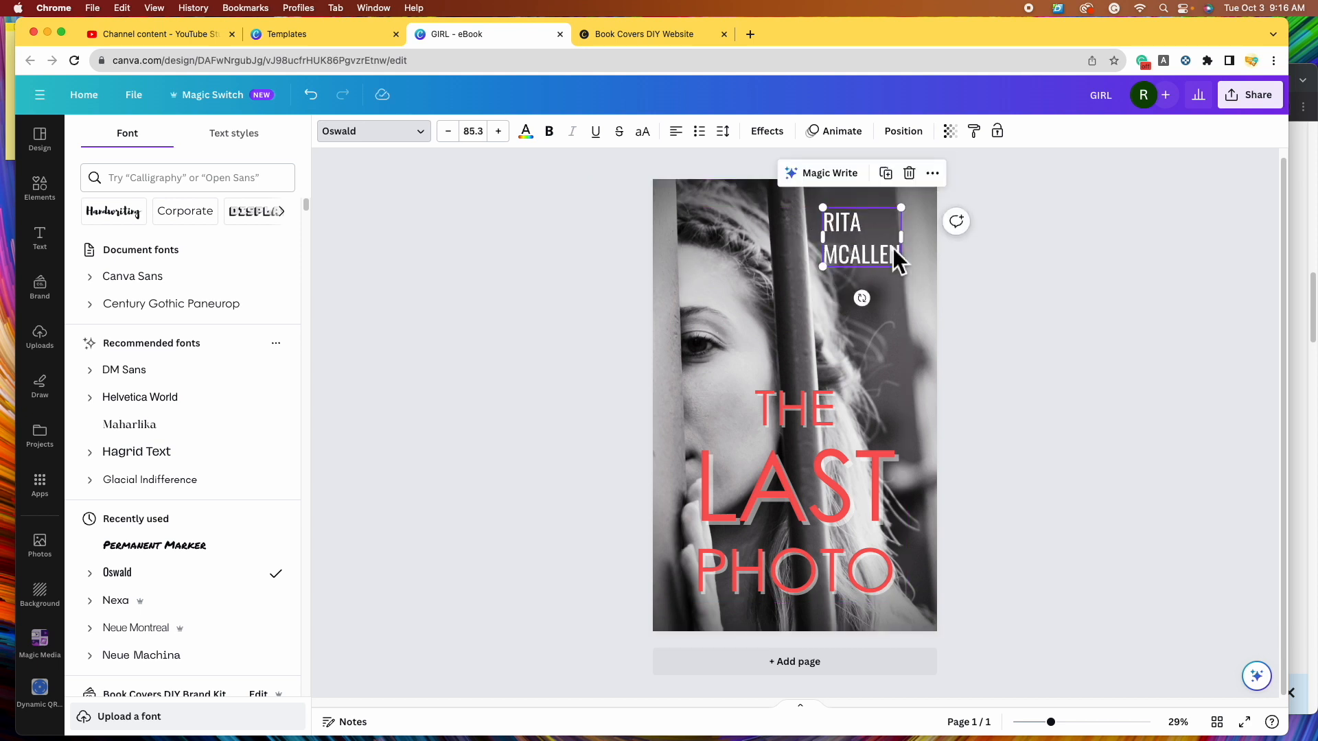
- Try red and several greys on the author name, keeping it white
click(526, 132)
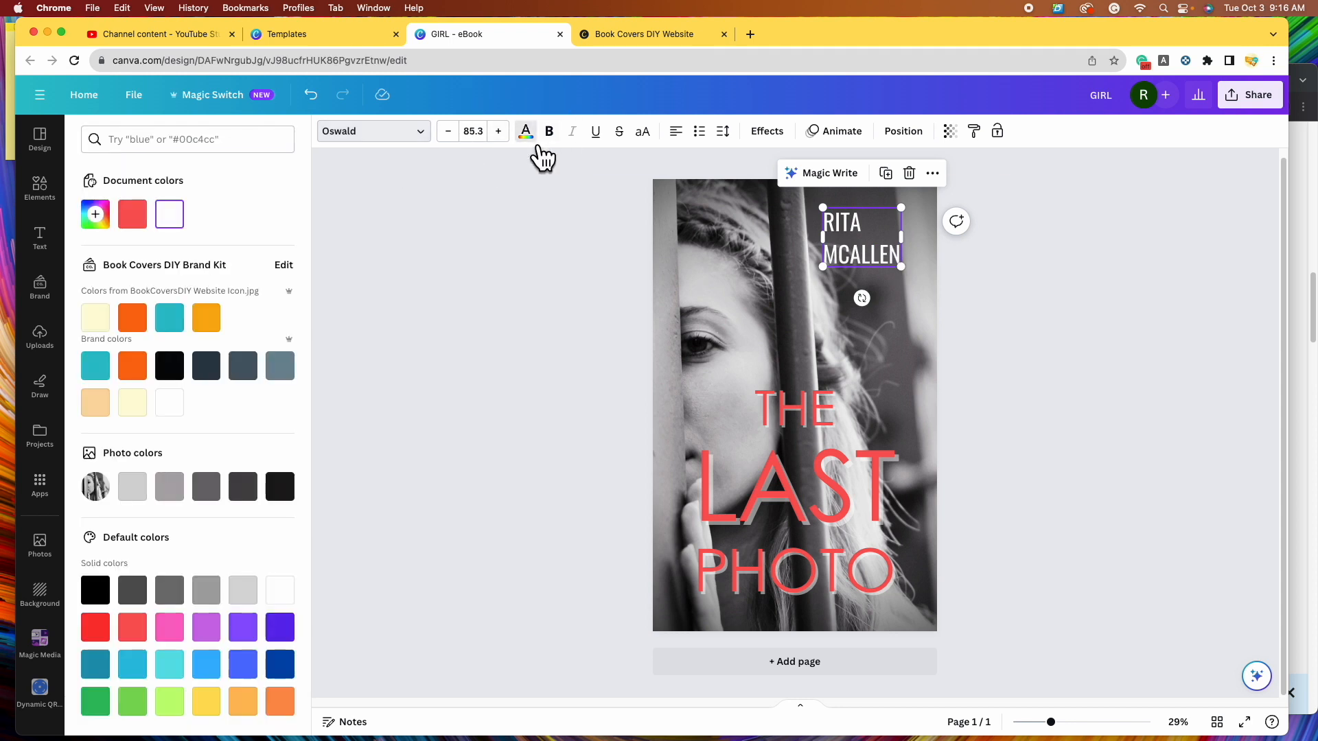
click(141, 221)
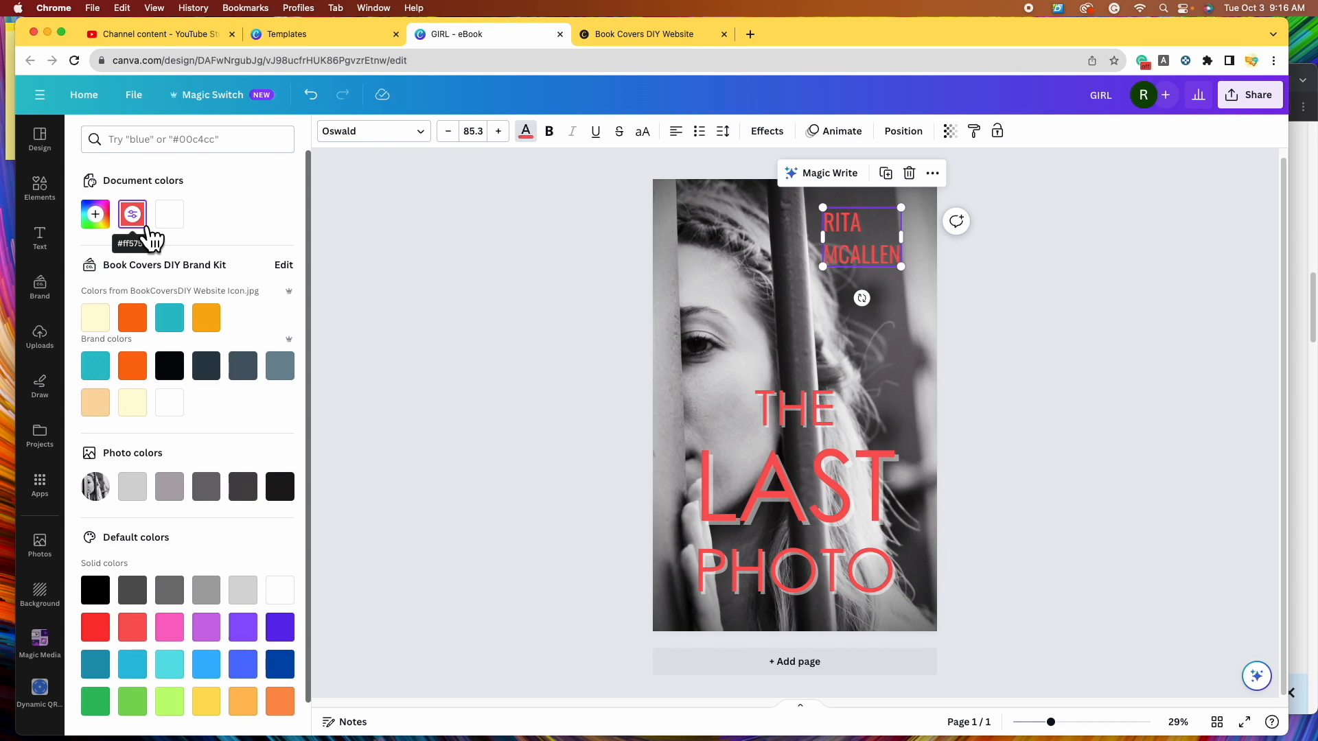
click(177, 225)
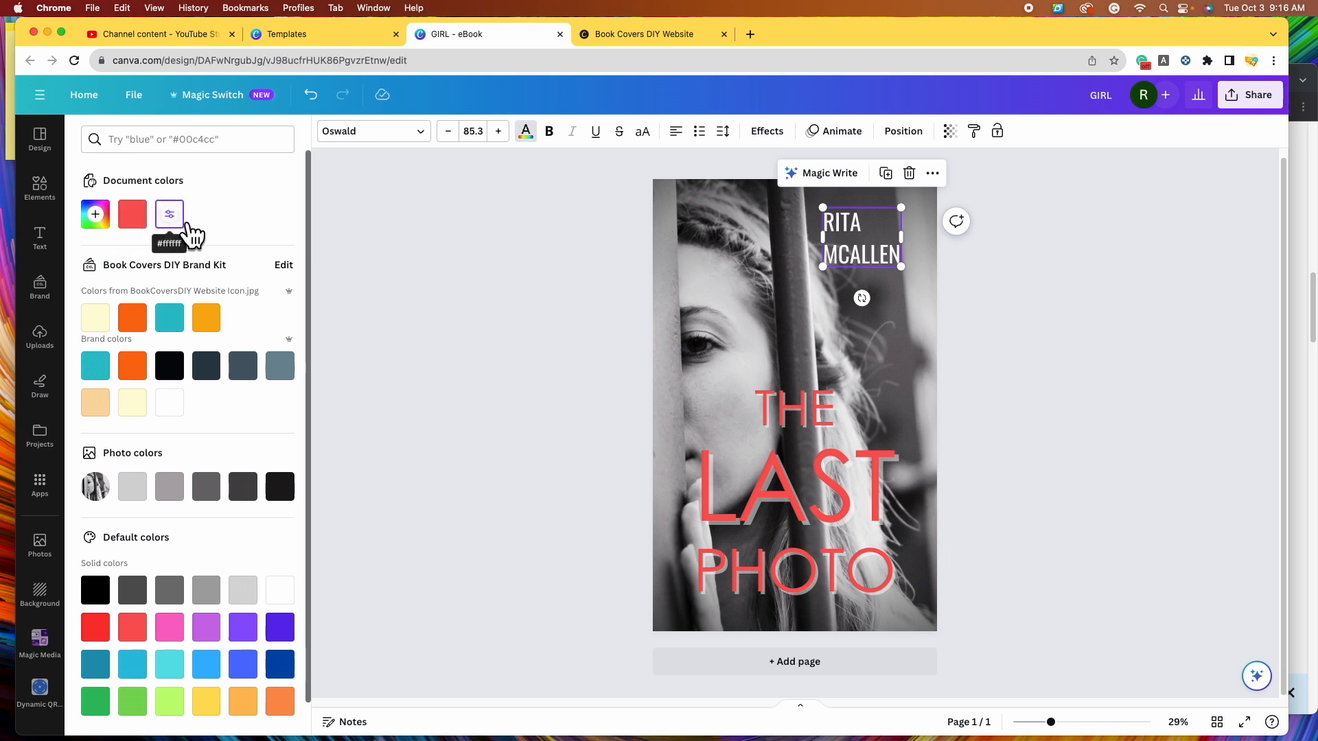
click(143, 498)
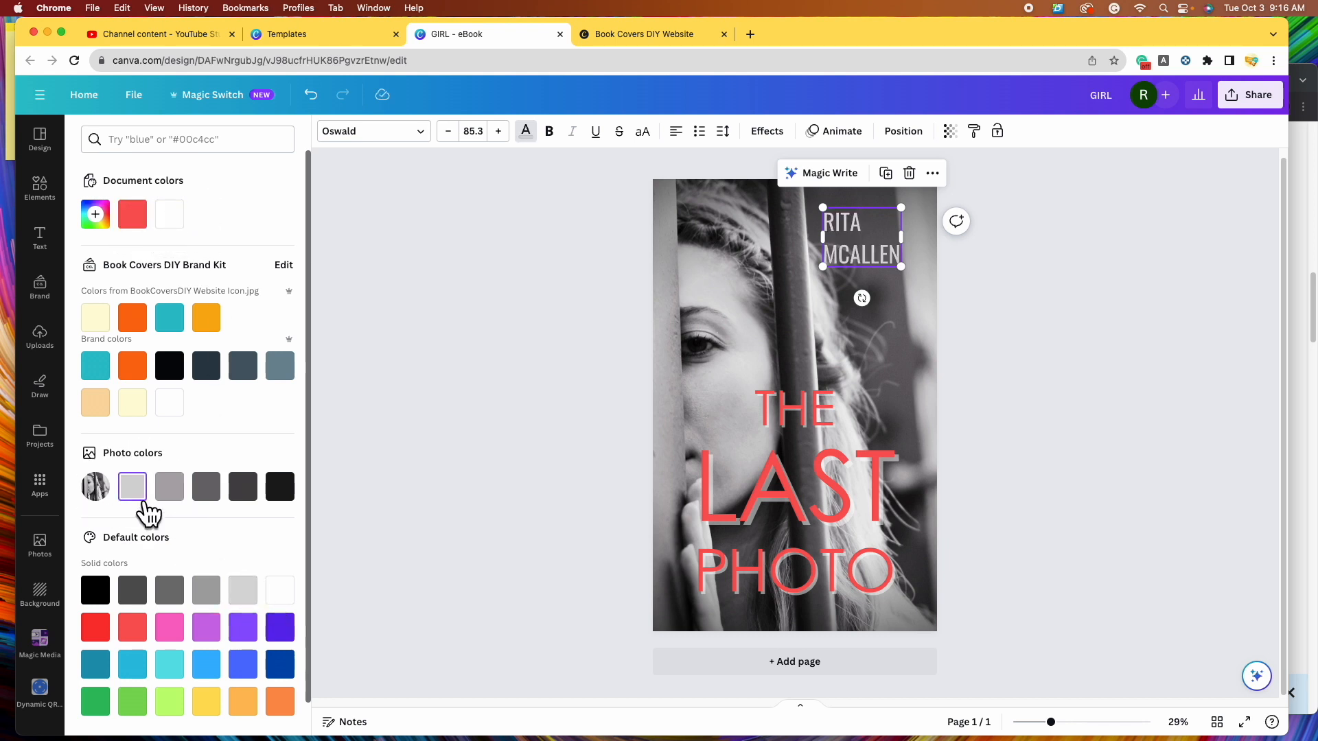
click(173, 505)
click(212, 508)
click(244, 491)
click(282, 491)
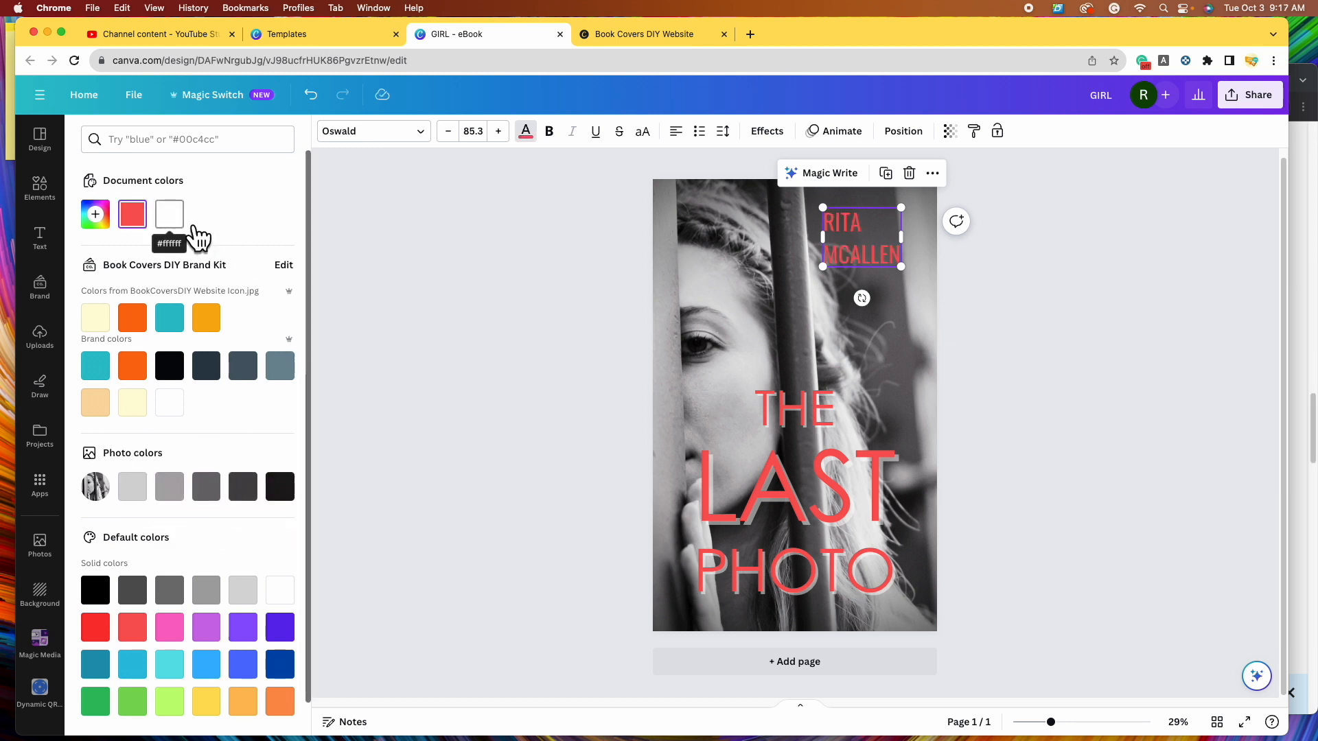
click(173, 218)
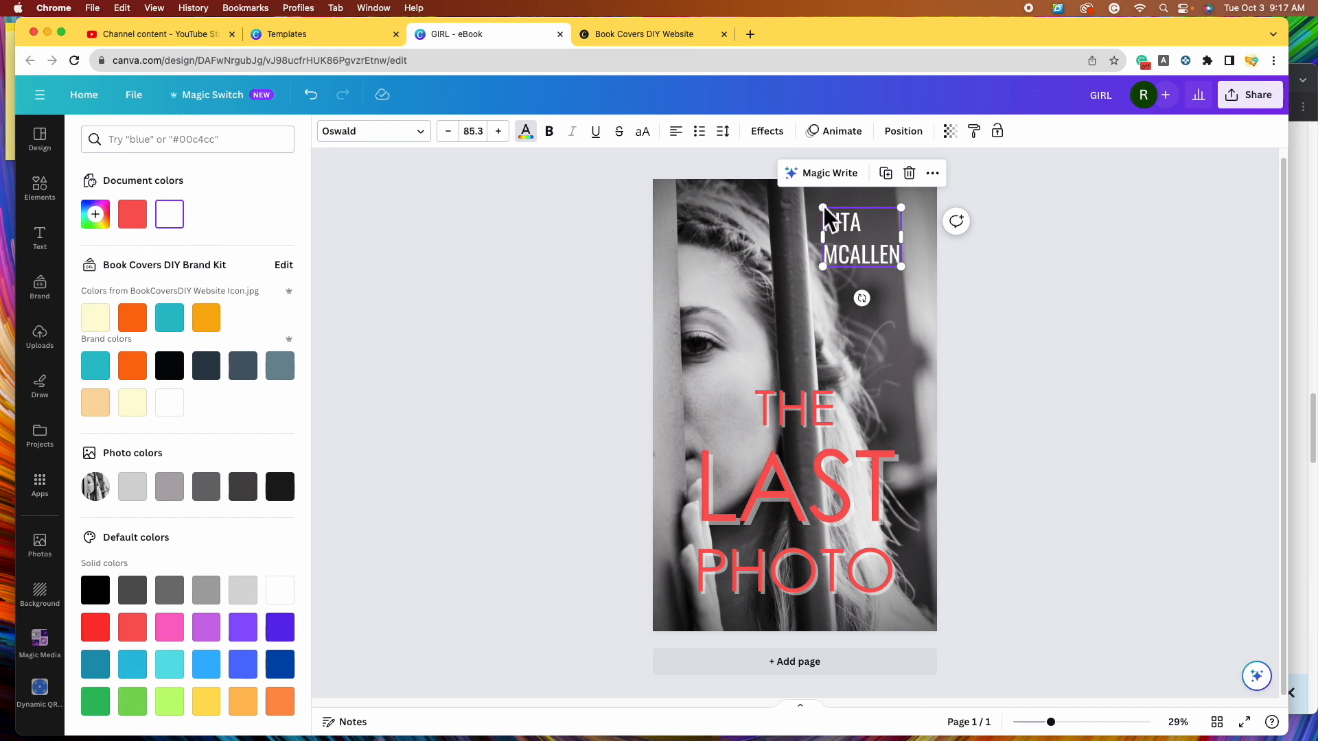
- Give the author name a Lift at intensity 100 and raise the title slightly
click(767, 132)
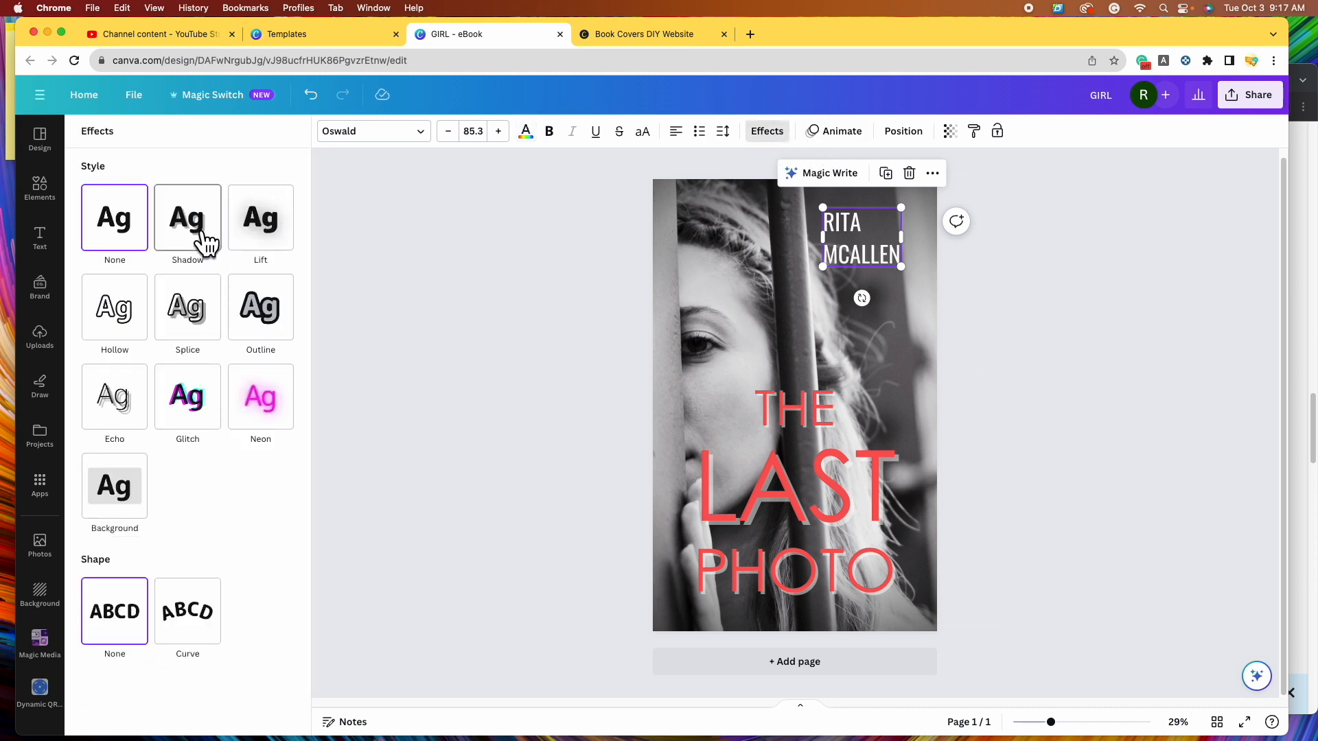
click(288, 250)
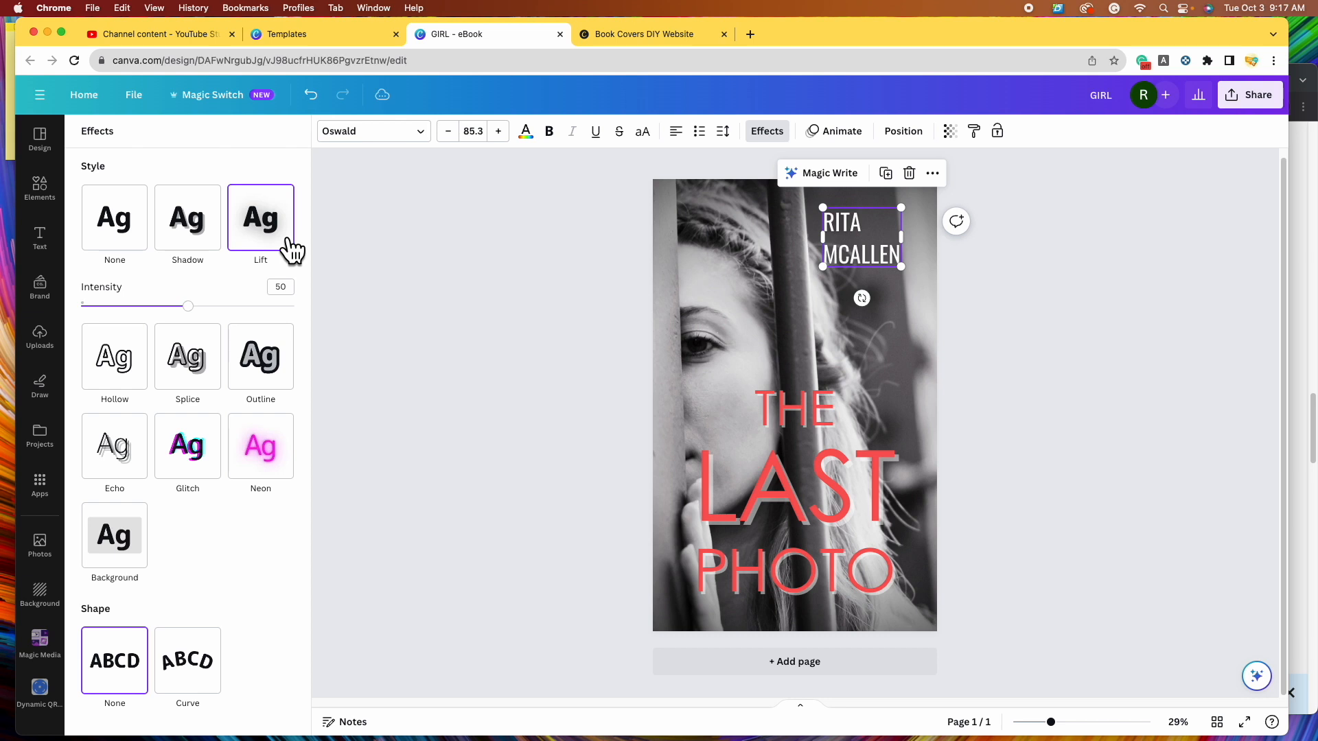
drag(190, 306, 347, 341)
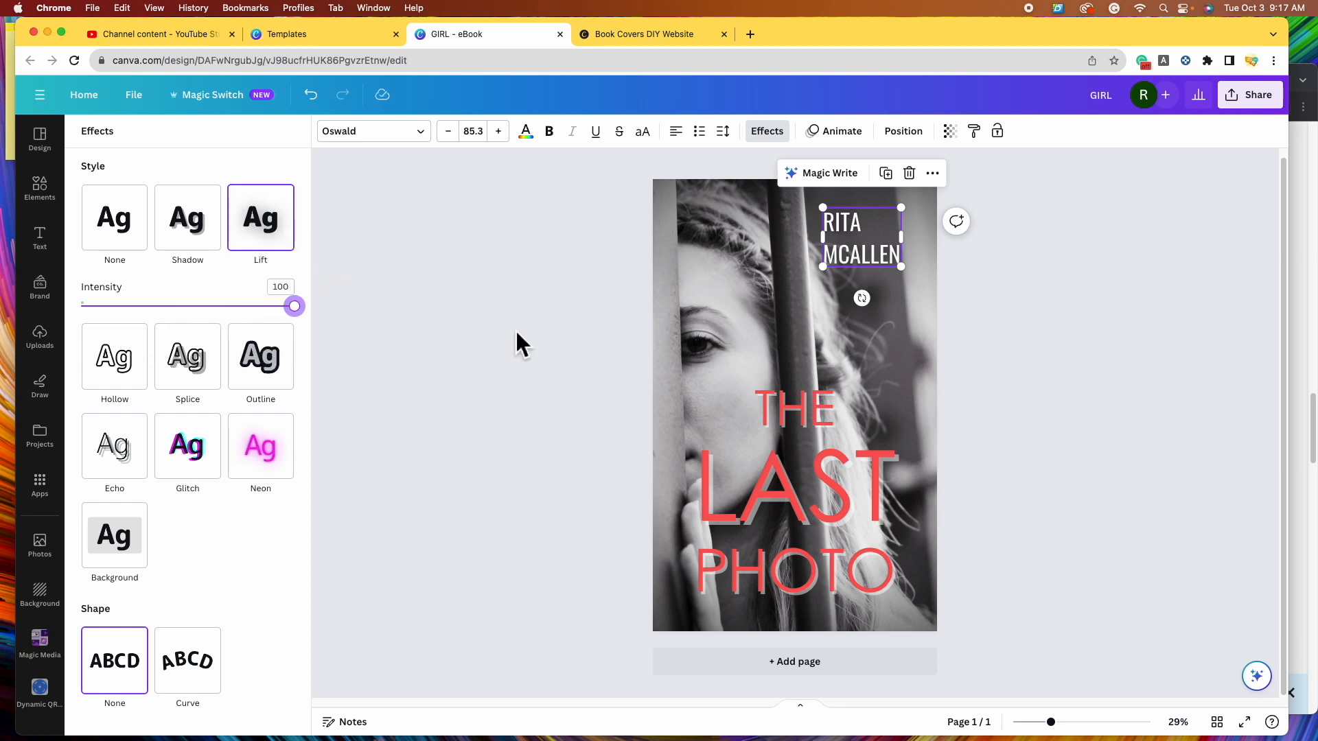
click(789, 521)
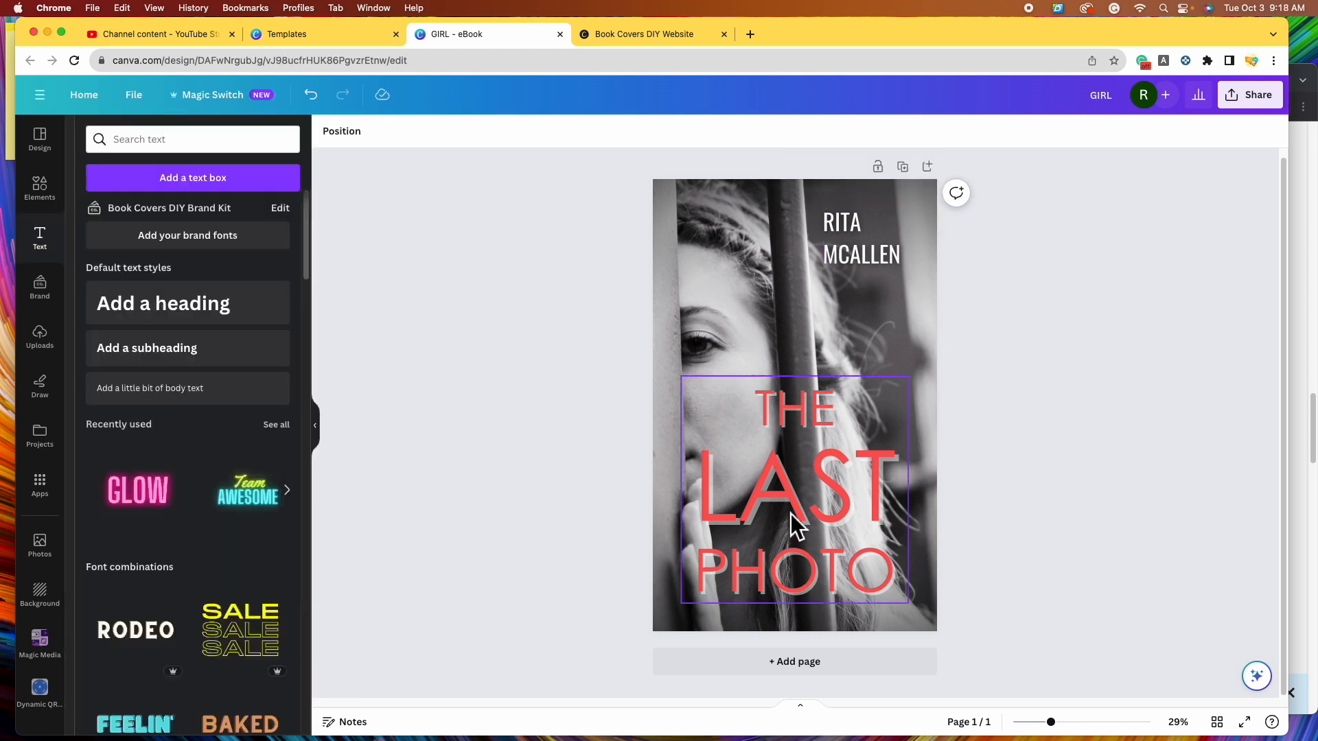
drag(791, 523, 791, 494)
- Duplicate the author name below PHOTO as a widened, centred OF SARAH JAMES subtitle
click(865, 263)
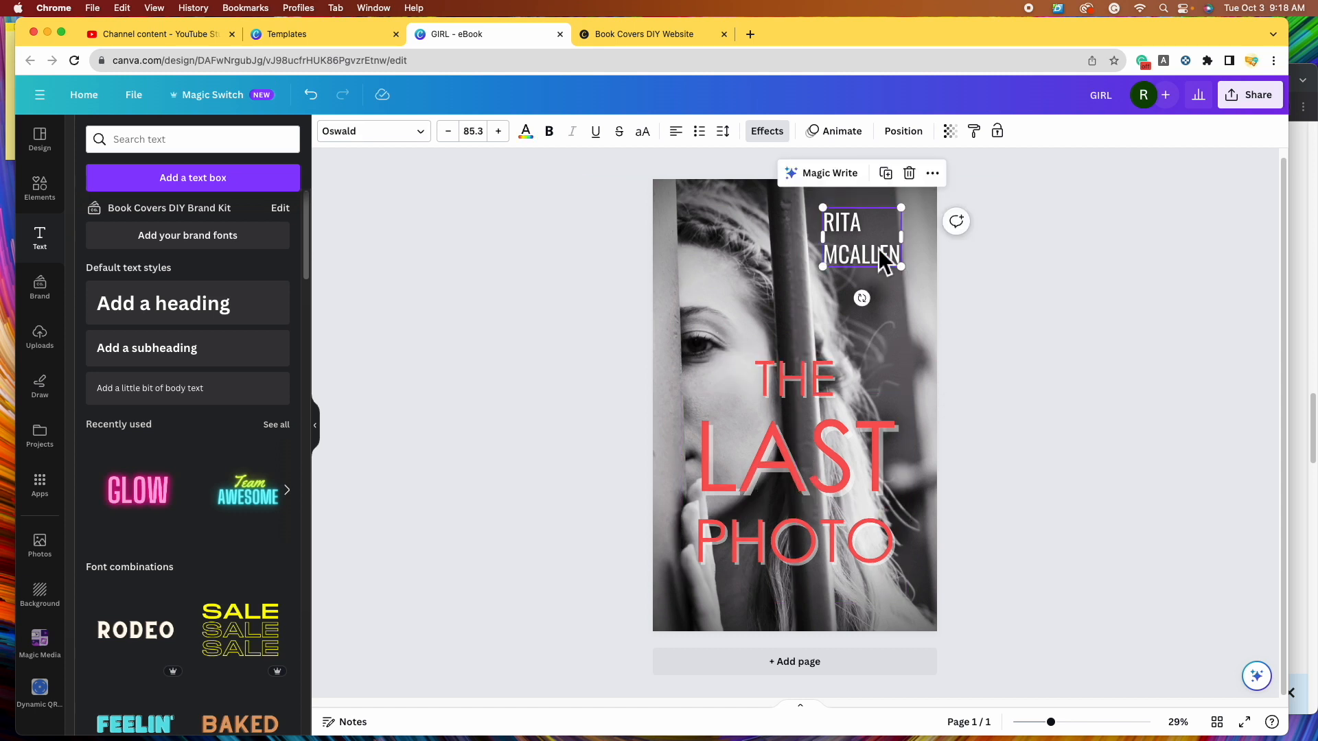
click(887, 175)
drag(889, 242, 848, 604)
drag(769, 582, 695, 583)
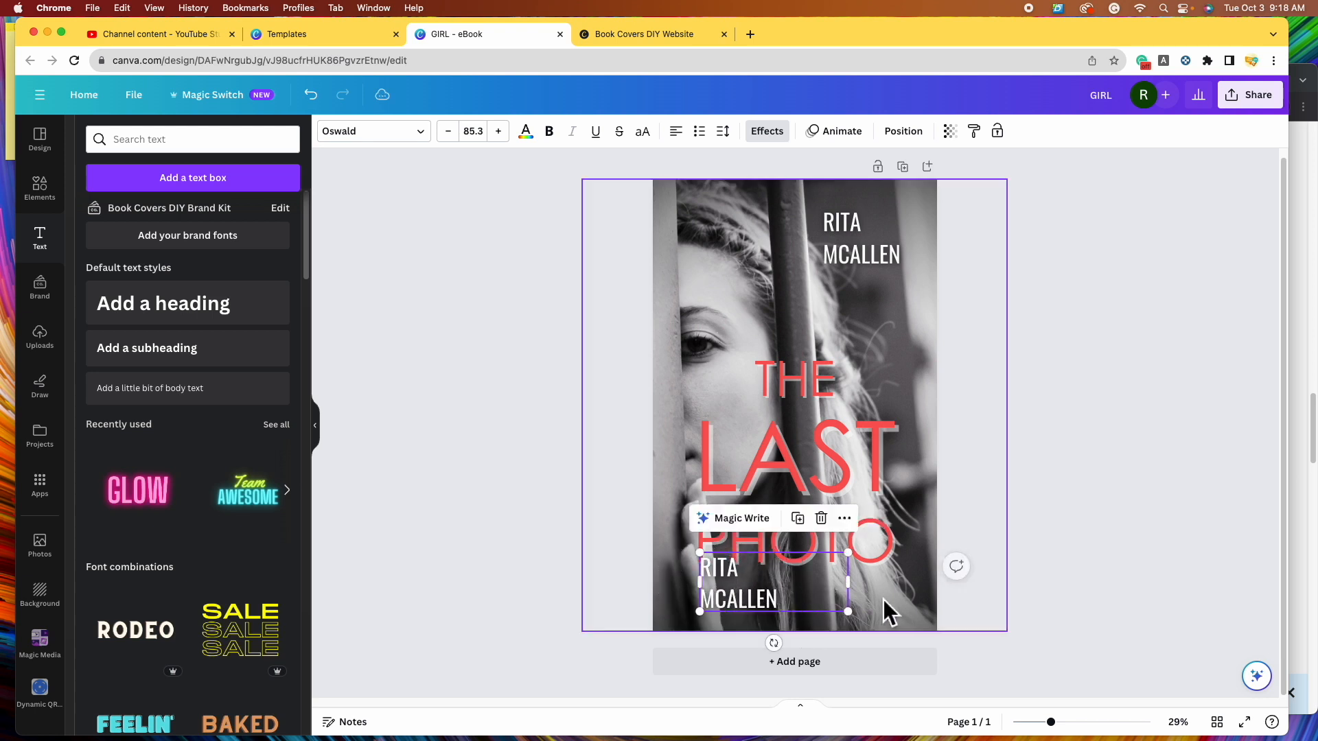
click(850, 583)
drag(849, 583, 895, 582)
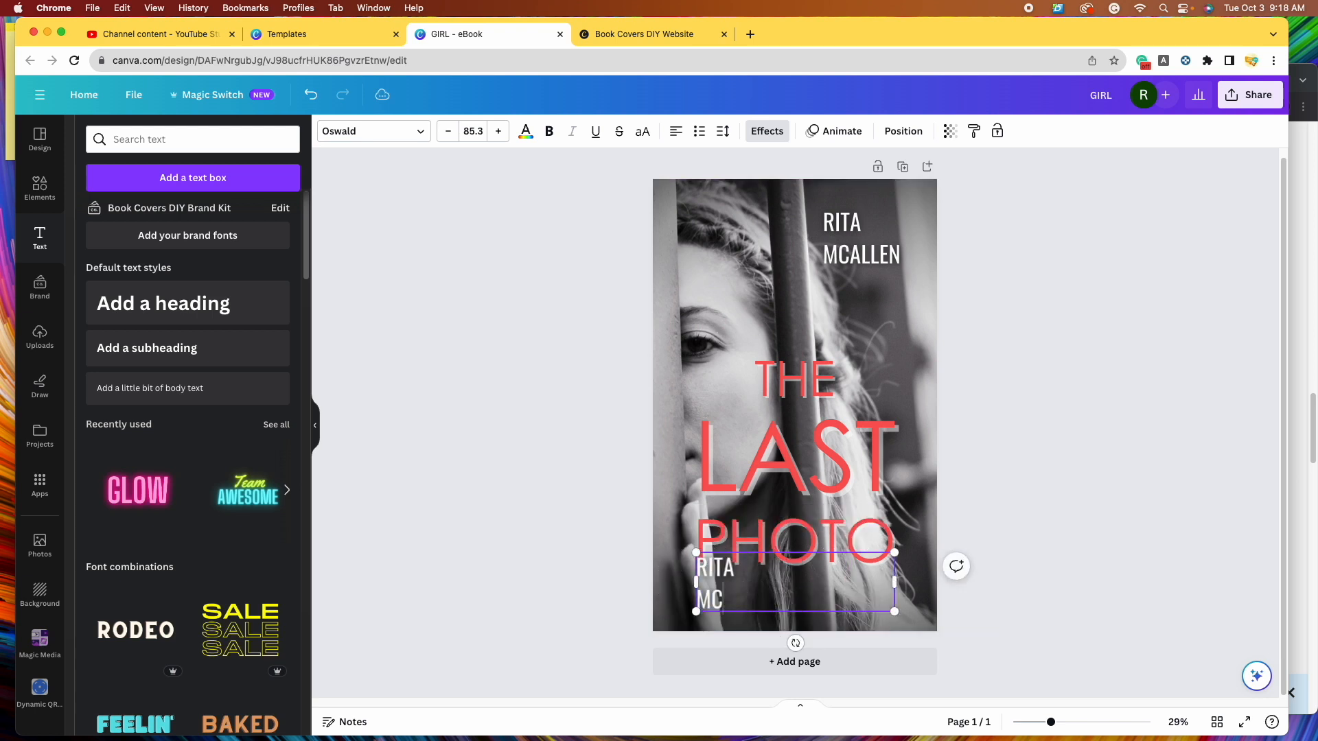
key(BackSpace)
key(BackSpace)
key(BackSpace)
key(BackSpace)
key(BackSpace)
key(BackSpace)
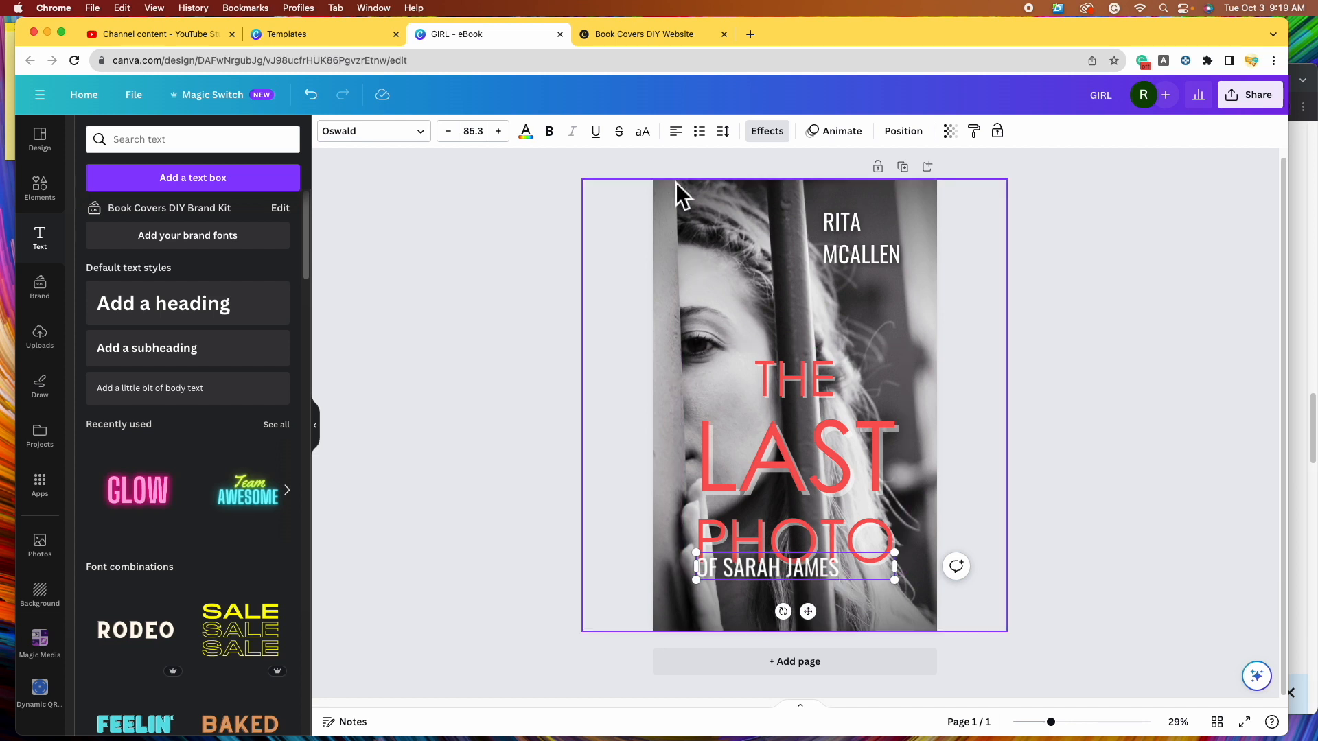
click(676, 132)
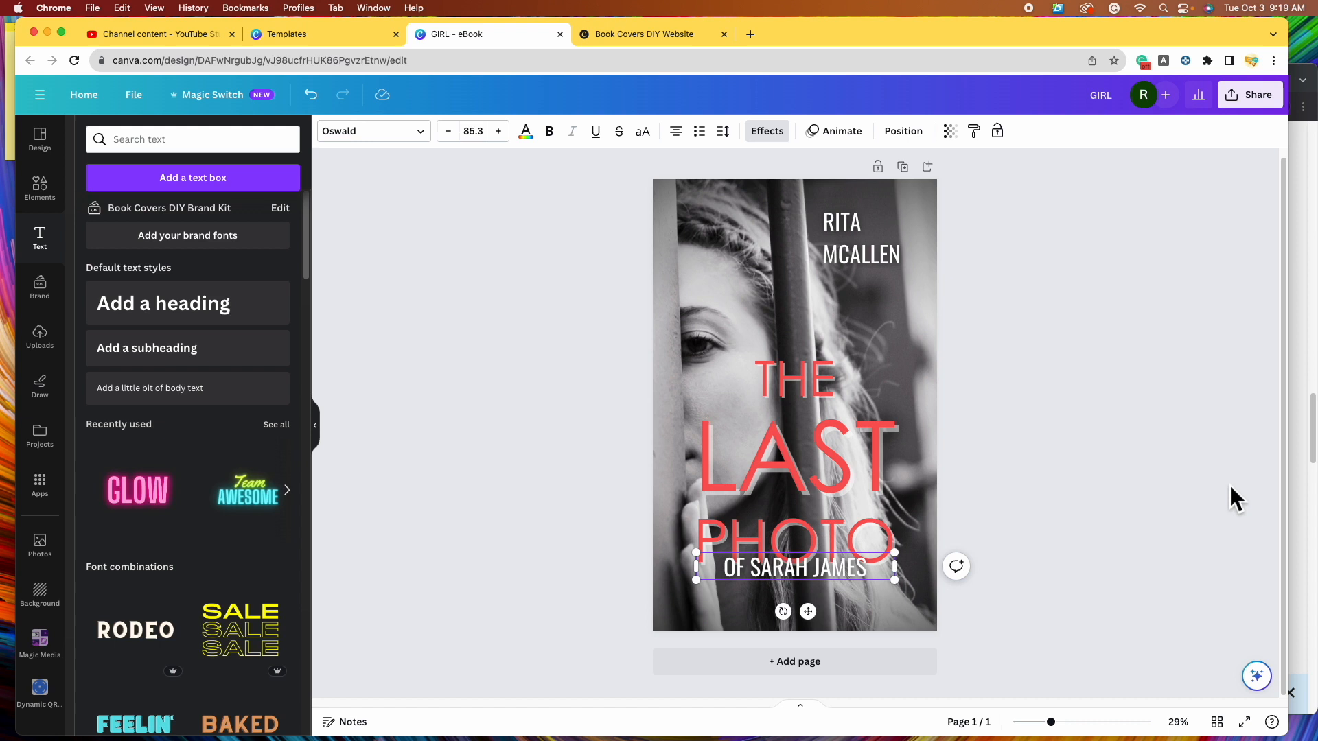
drag(831, 571, 836, 599)
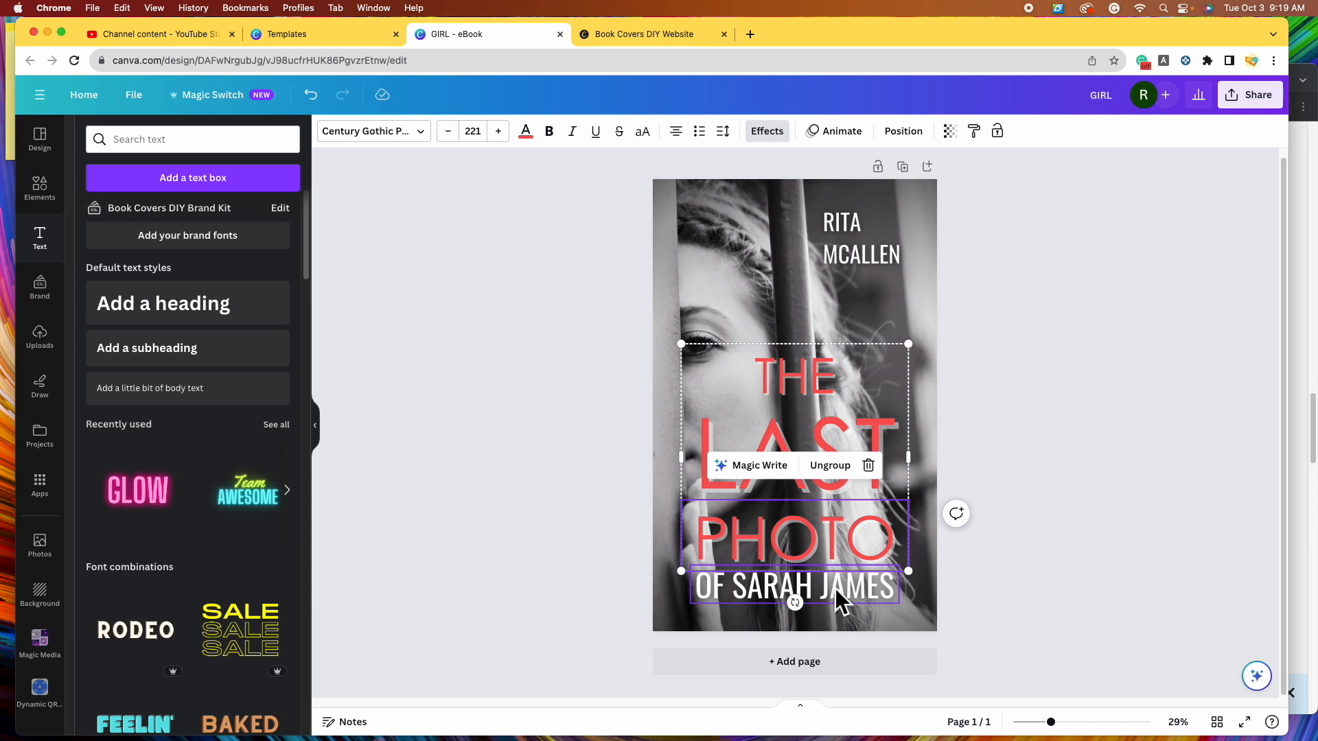
- Group the OF SARAH JAMES subtitle with the title and nudge the combined block into place
click(837, 592)
click(847, 456)
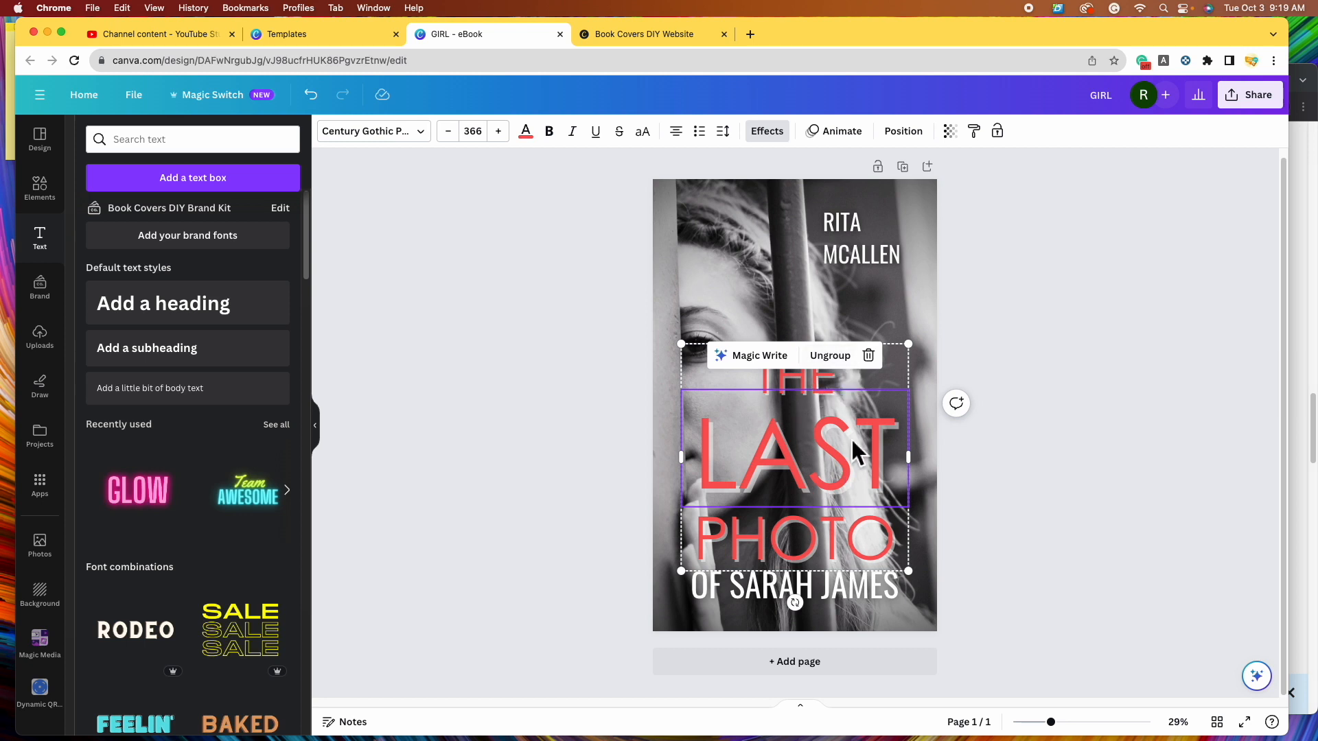
shift+click(854, 589)
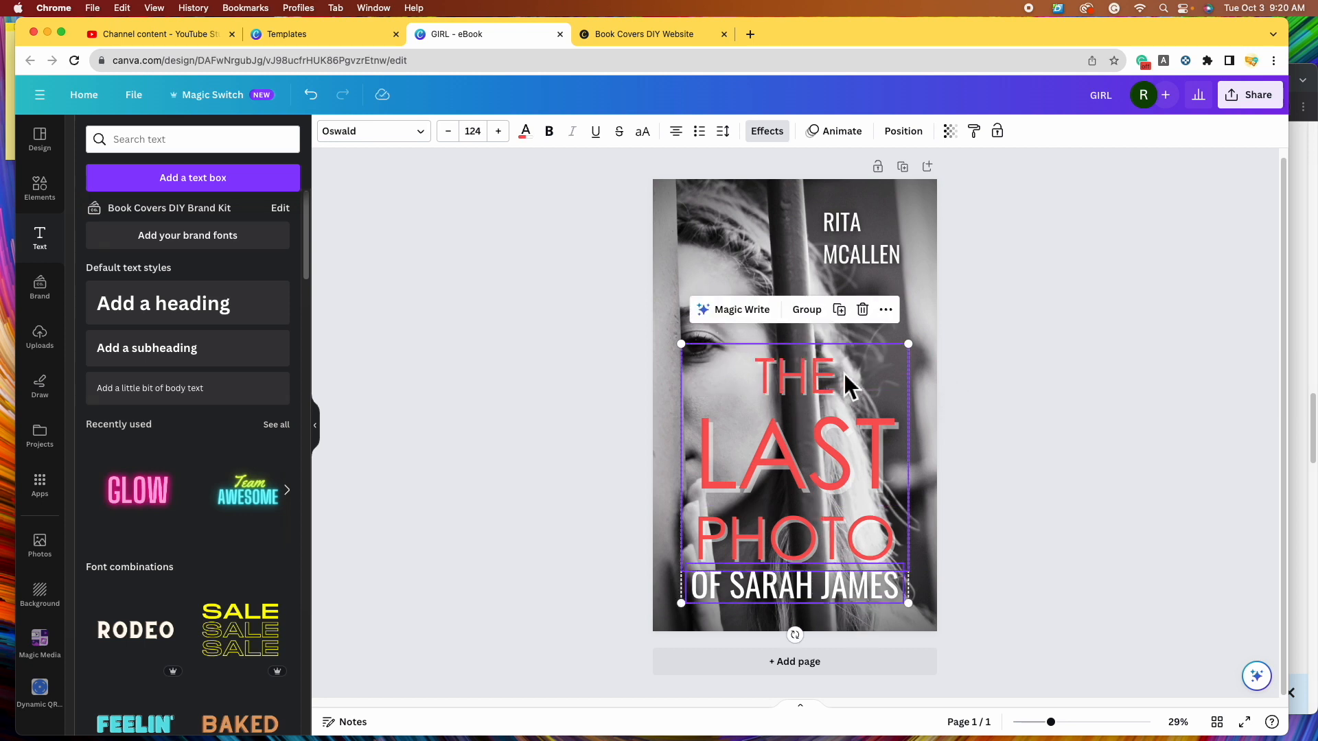
click(809, 311)
click(1092, 491)
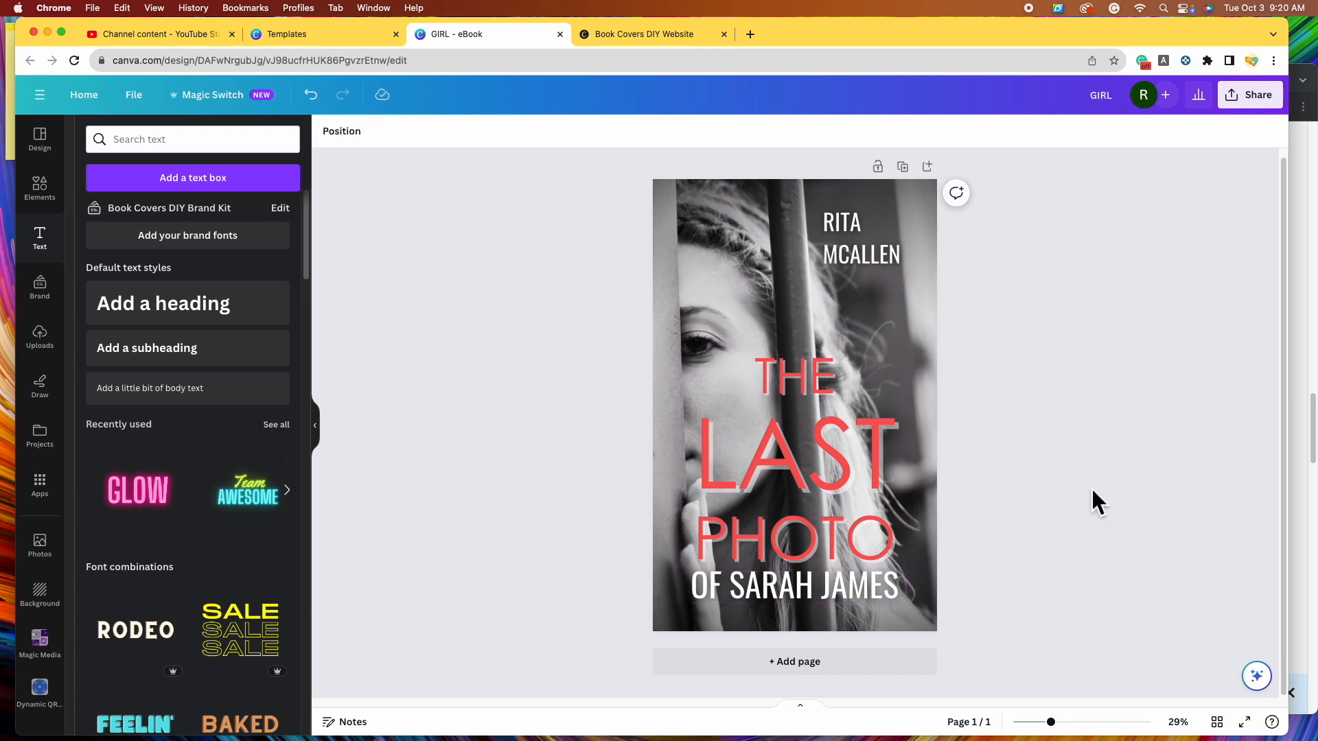
drag(868, 515, 868, 521)
click(1127, 547)
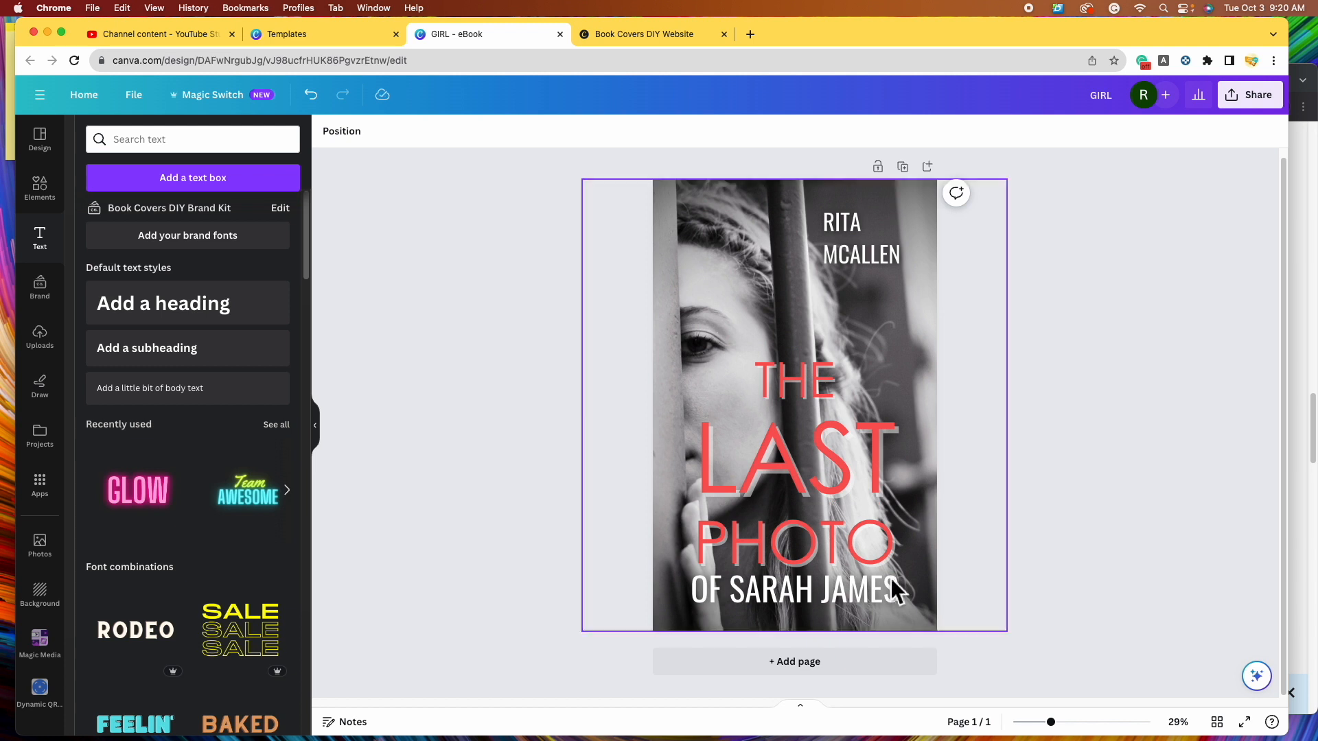
- Apply a Lift shadow at intensity 100 to the combined title block
click(820, 591)
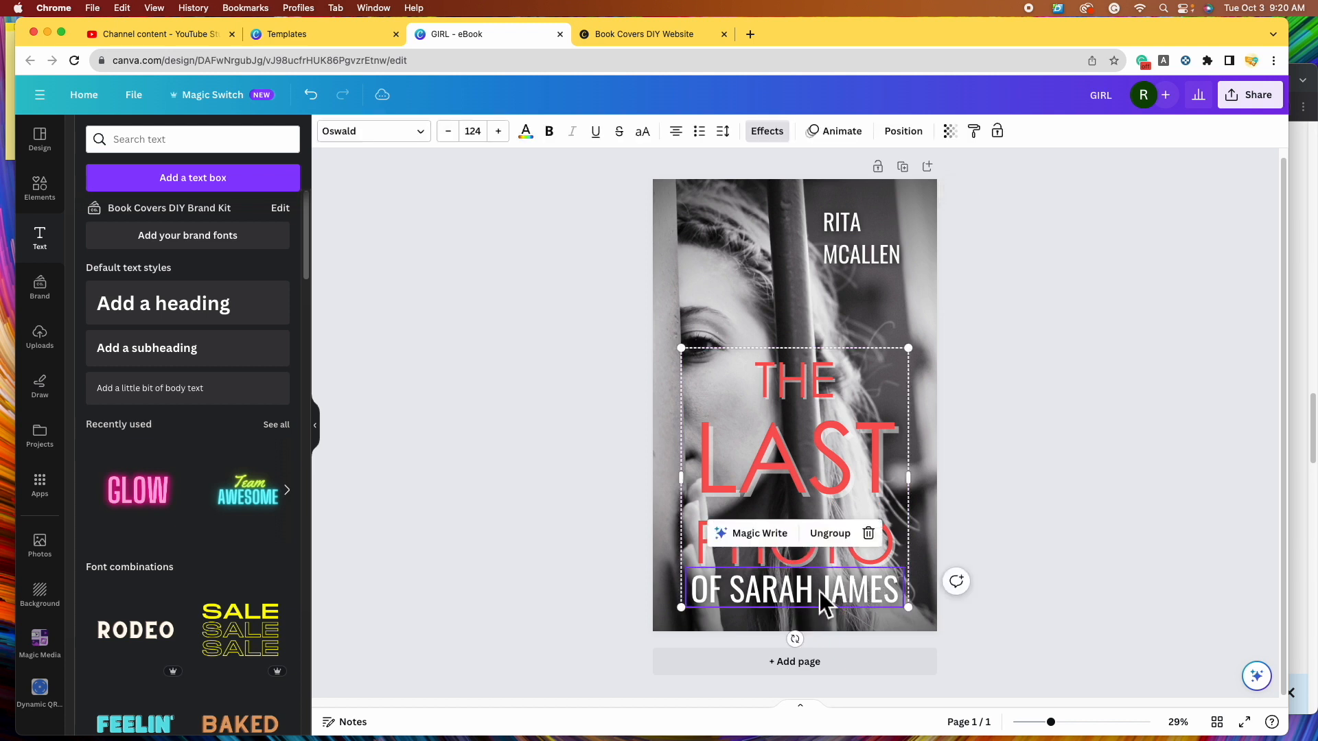
click(787, 139)
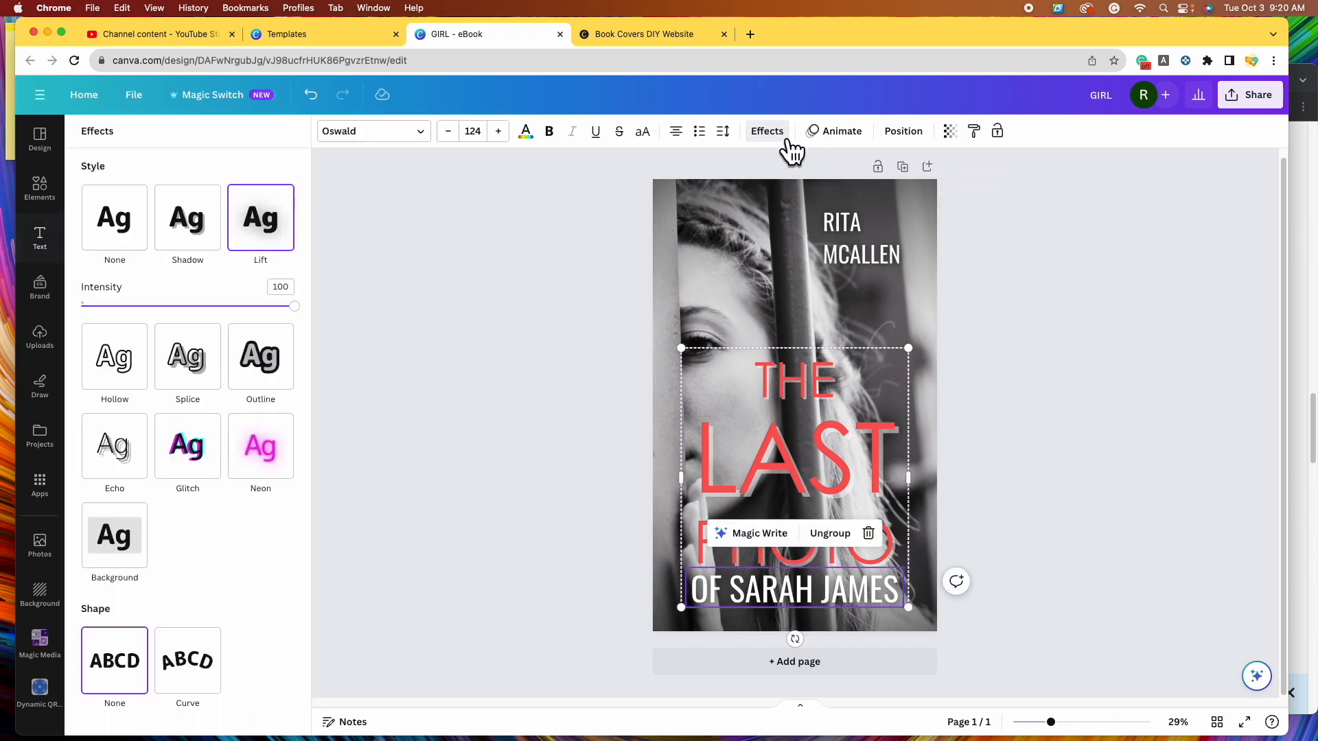
click(267, 233)
drag(193, 306, 313, 317)
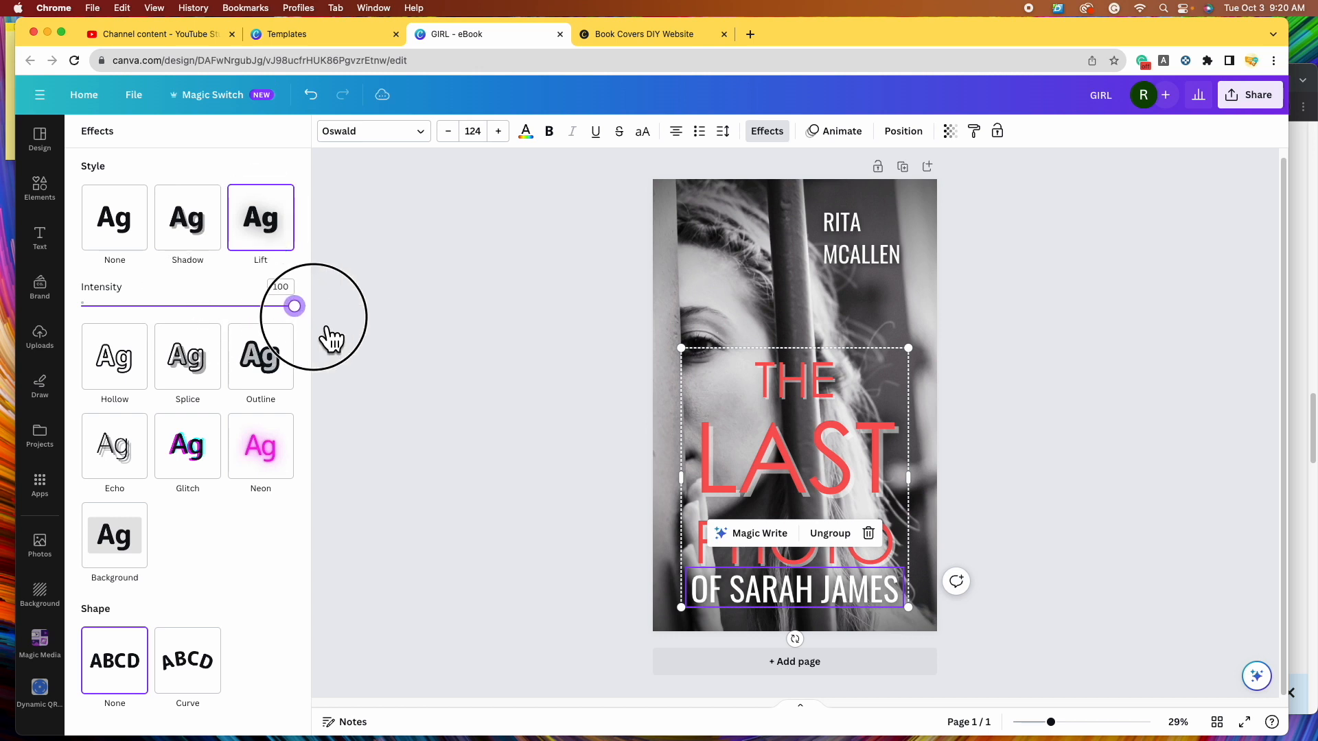
click(1120, 446)
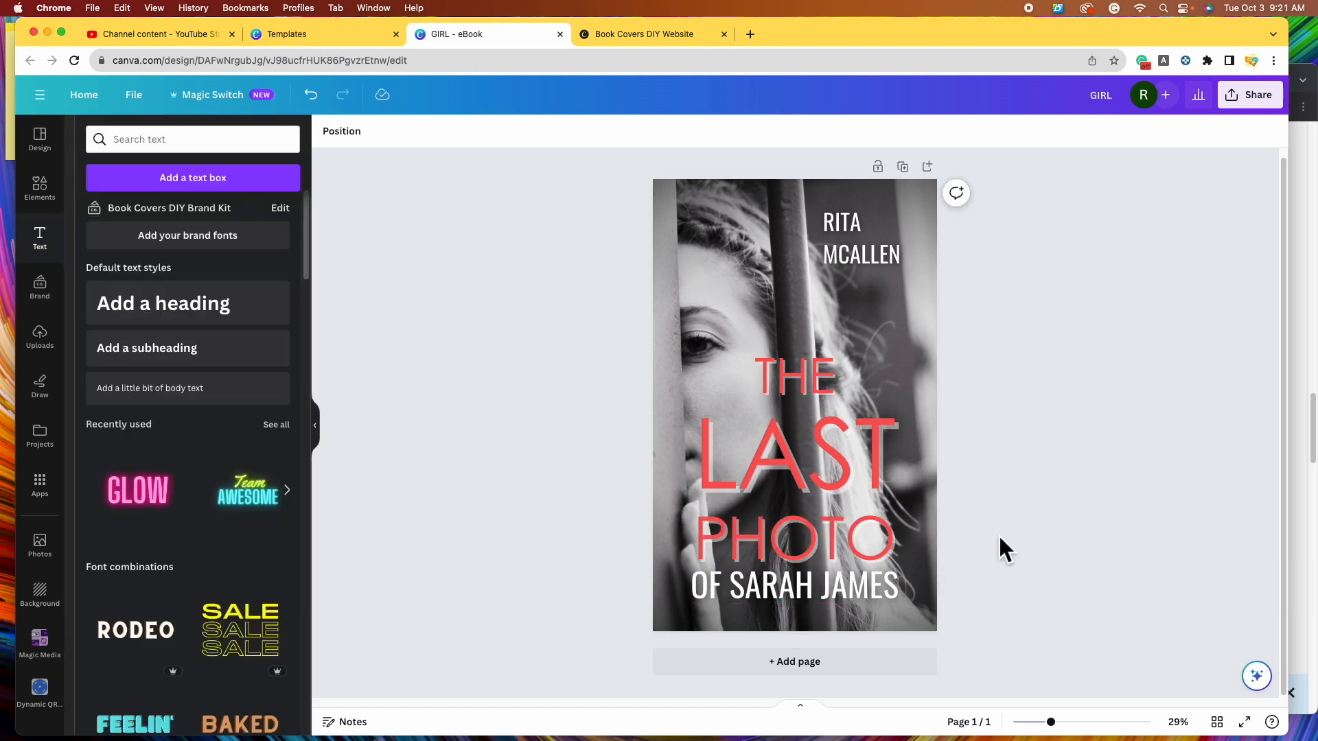
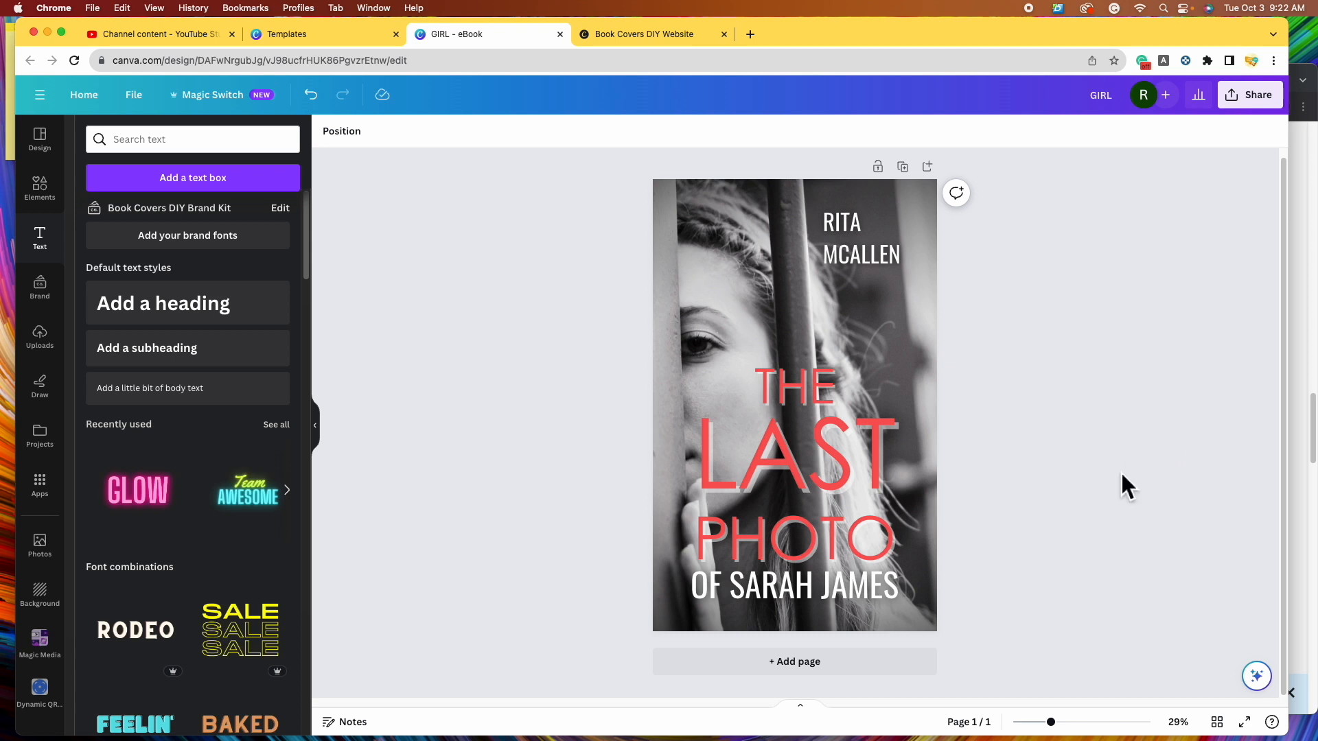
- Duplicate the cover into an identical Page 2 and compare both pages
click(918, 175)
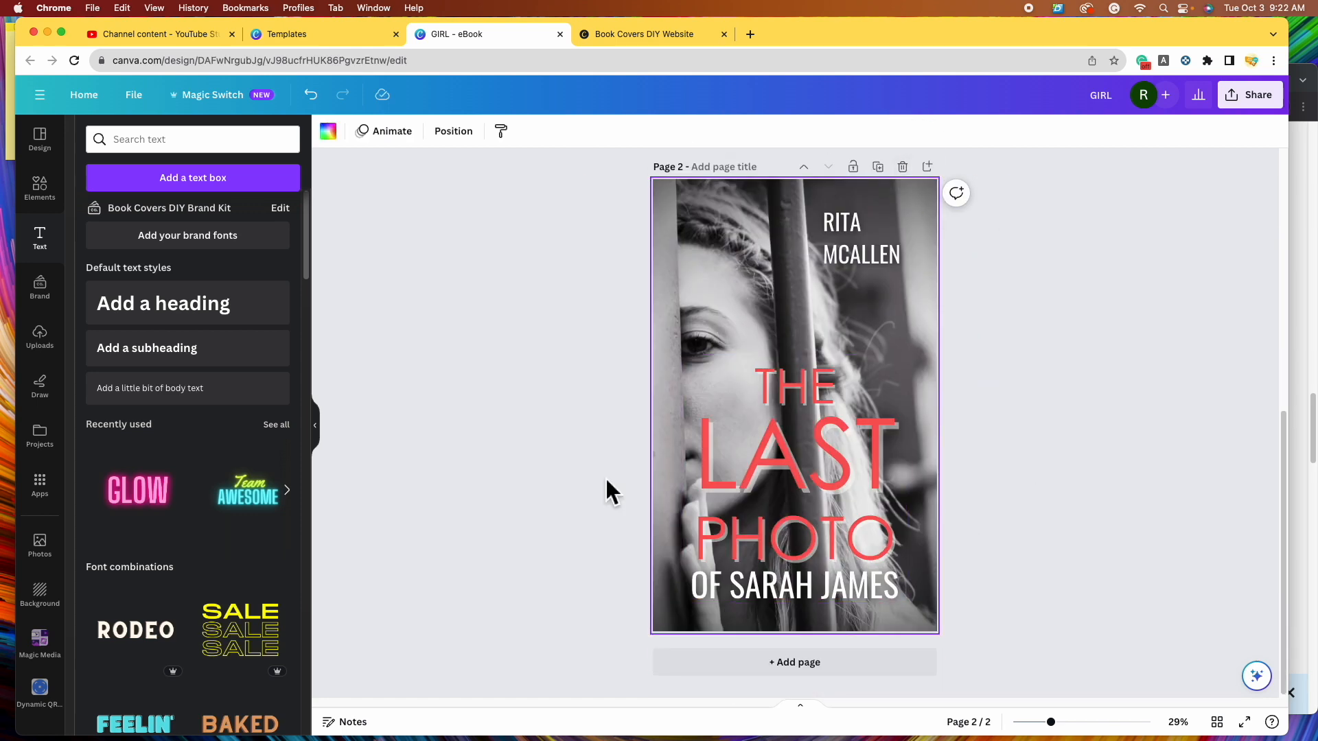
scroll(1086, 480, up, 5)
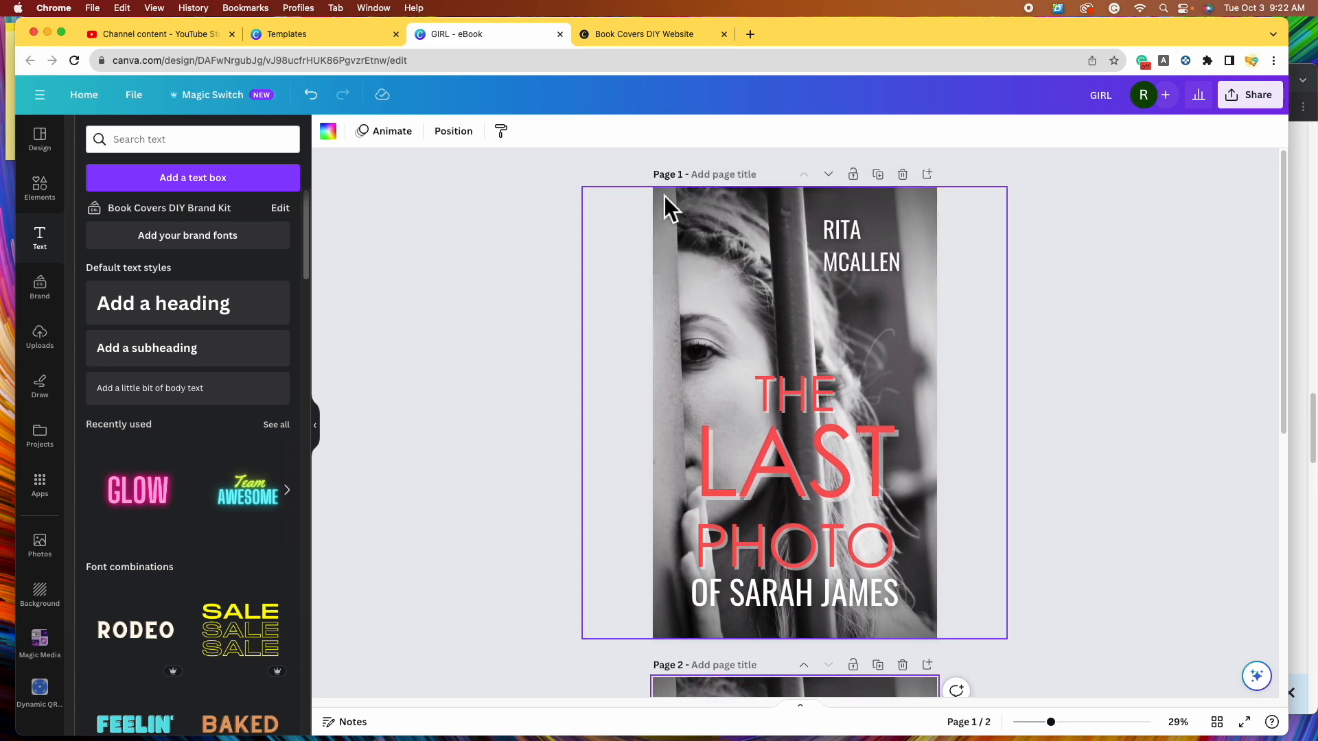
scroll(1043, 411, down, 5)
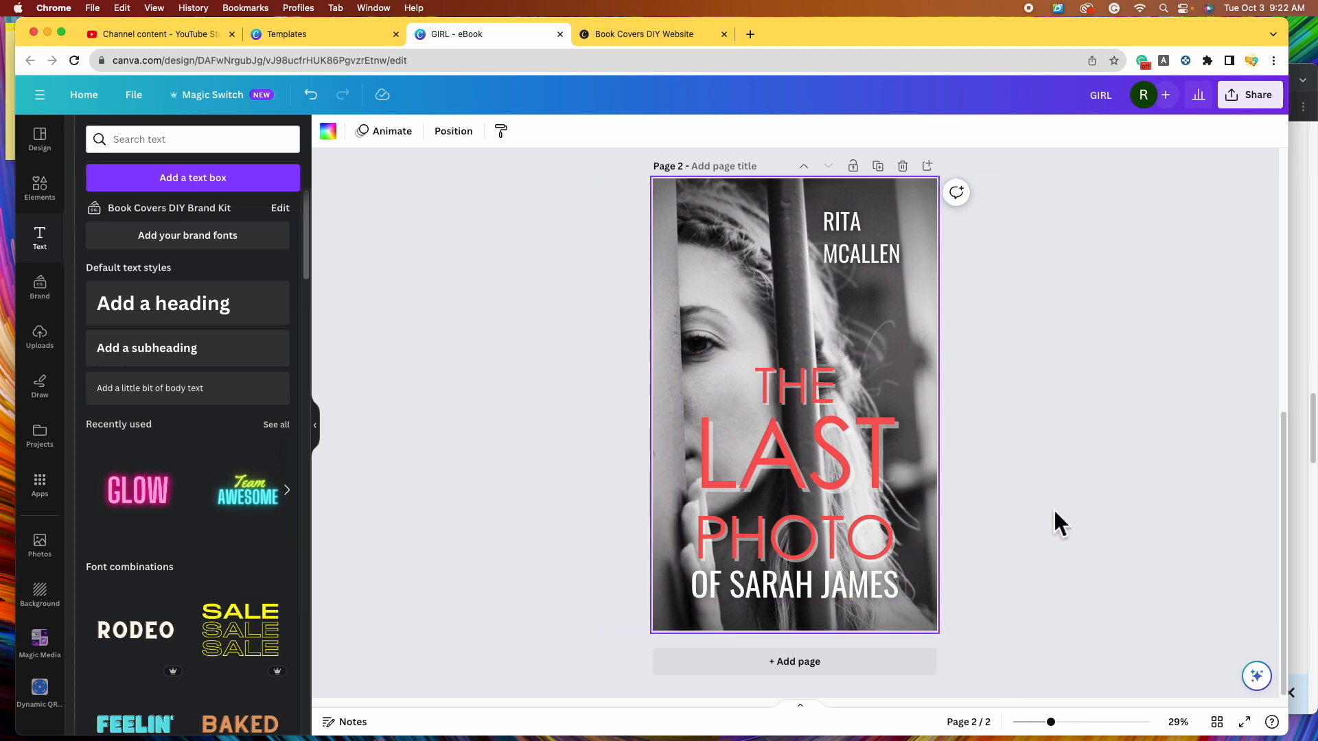
scroll(1081, 501, up, 5)
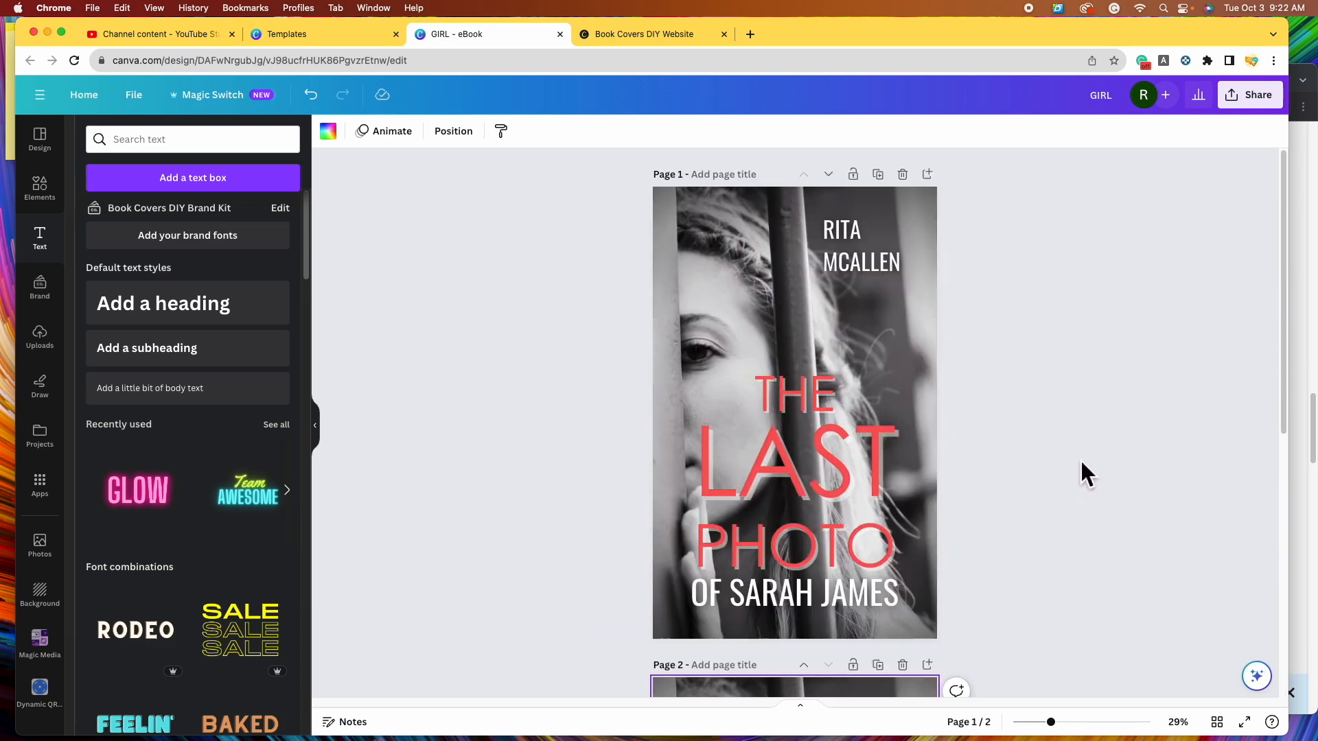
scroll(1080, 526, down, 5)
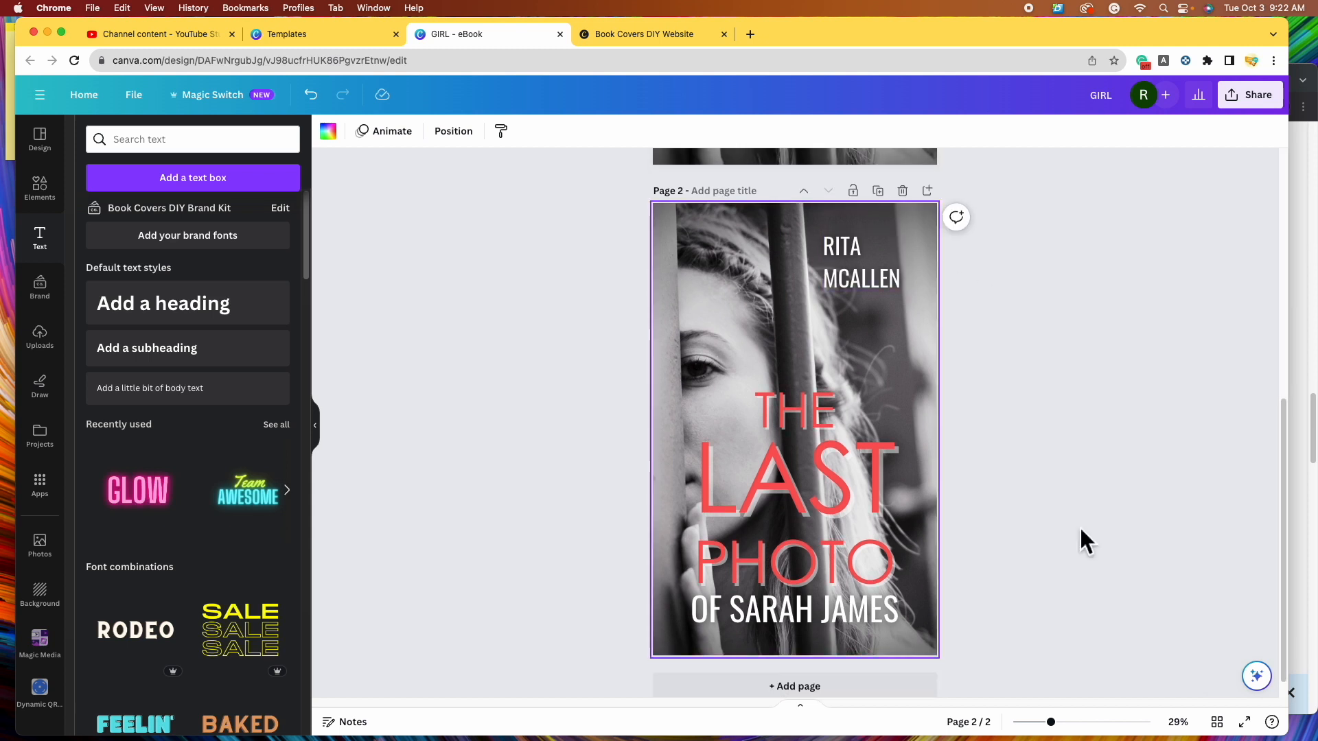
click(752, 300)
- Enlarge the page 2 photo and shift it slightly left on the page
scroll(1060, 434, down, 1)
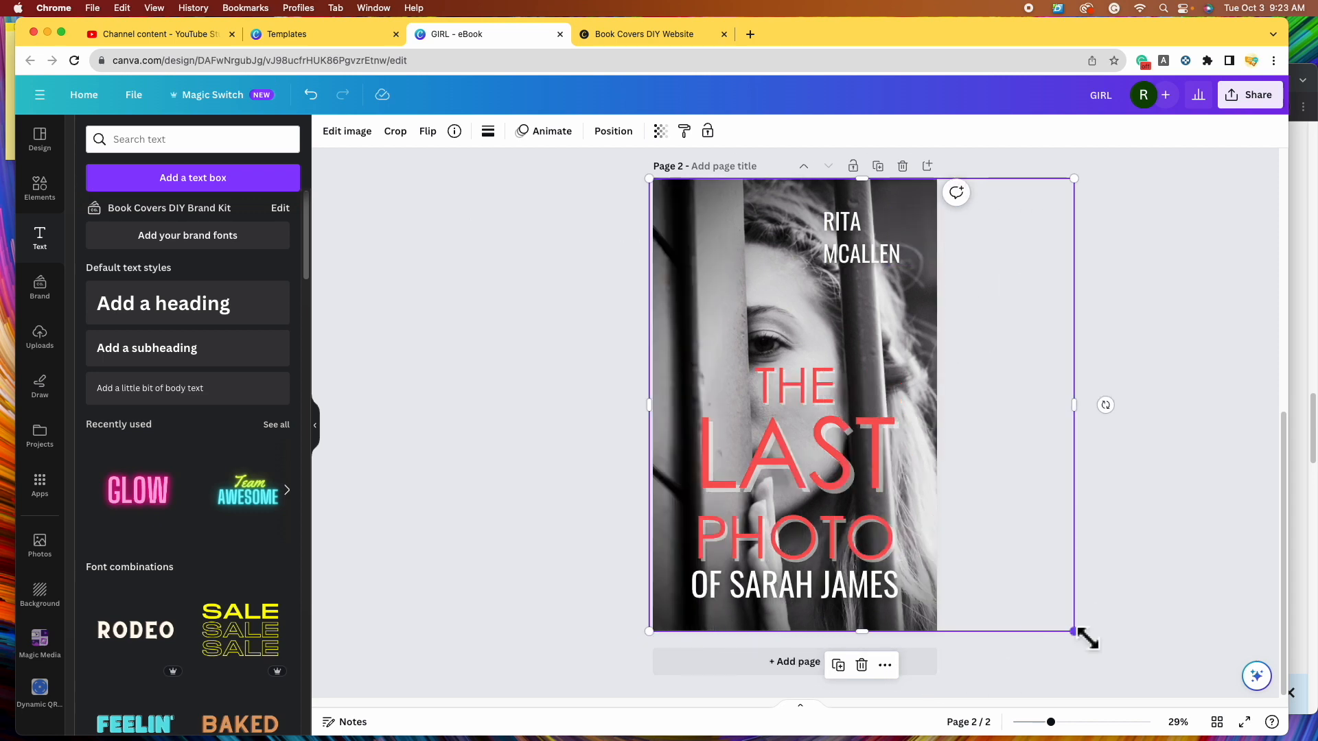
drag(1076, 633, 1281, 739)
drag(659, 298, 630, 297)
drag(1000, 376, 1011, 381)
click(1193, 394)
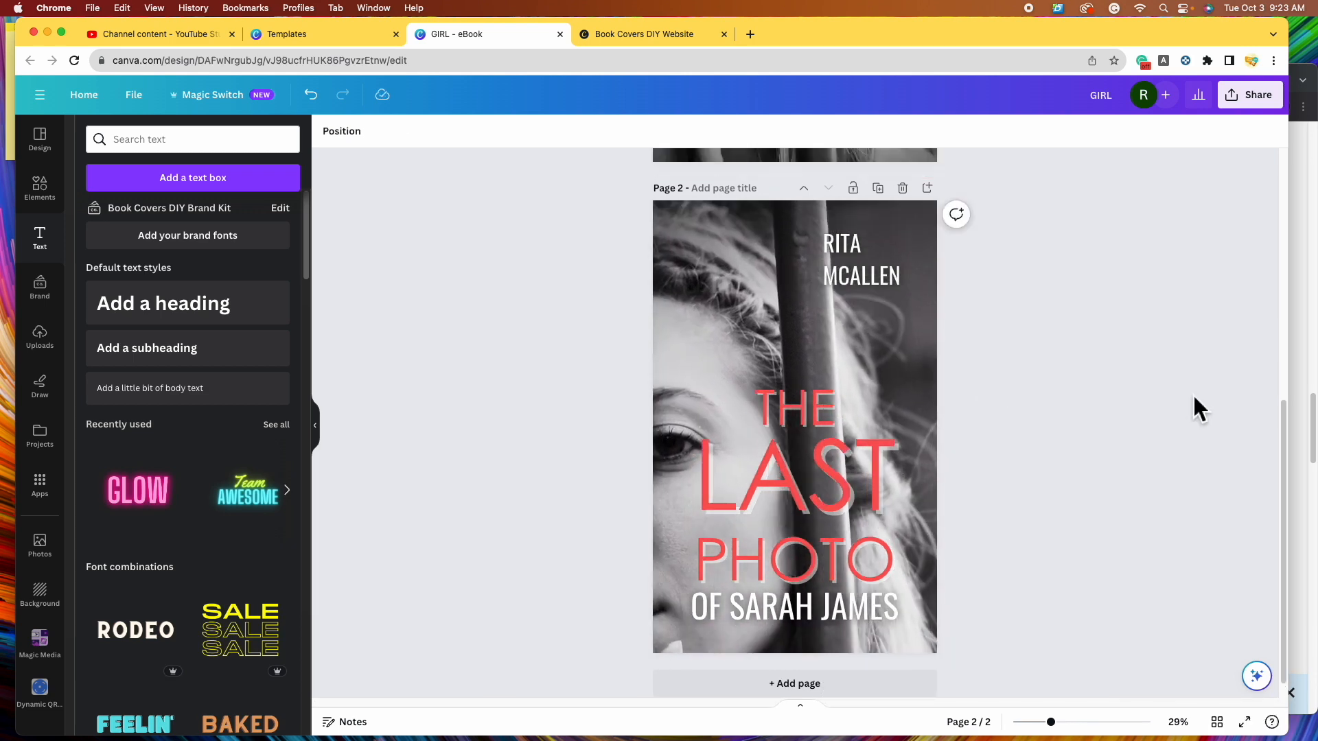
scroll(1193, 394, down, 1)
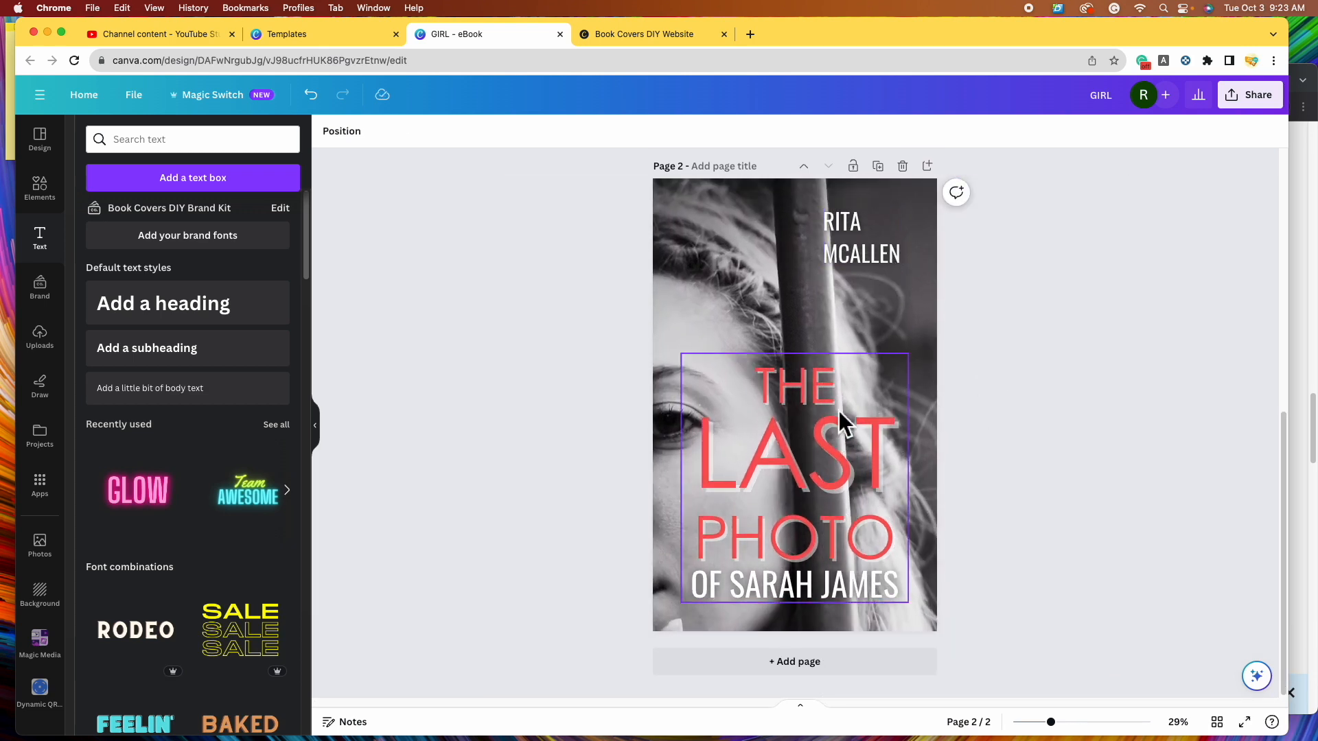
click(767, 546)
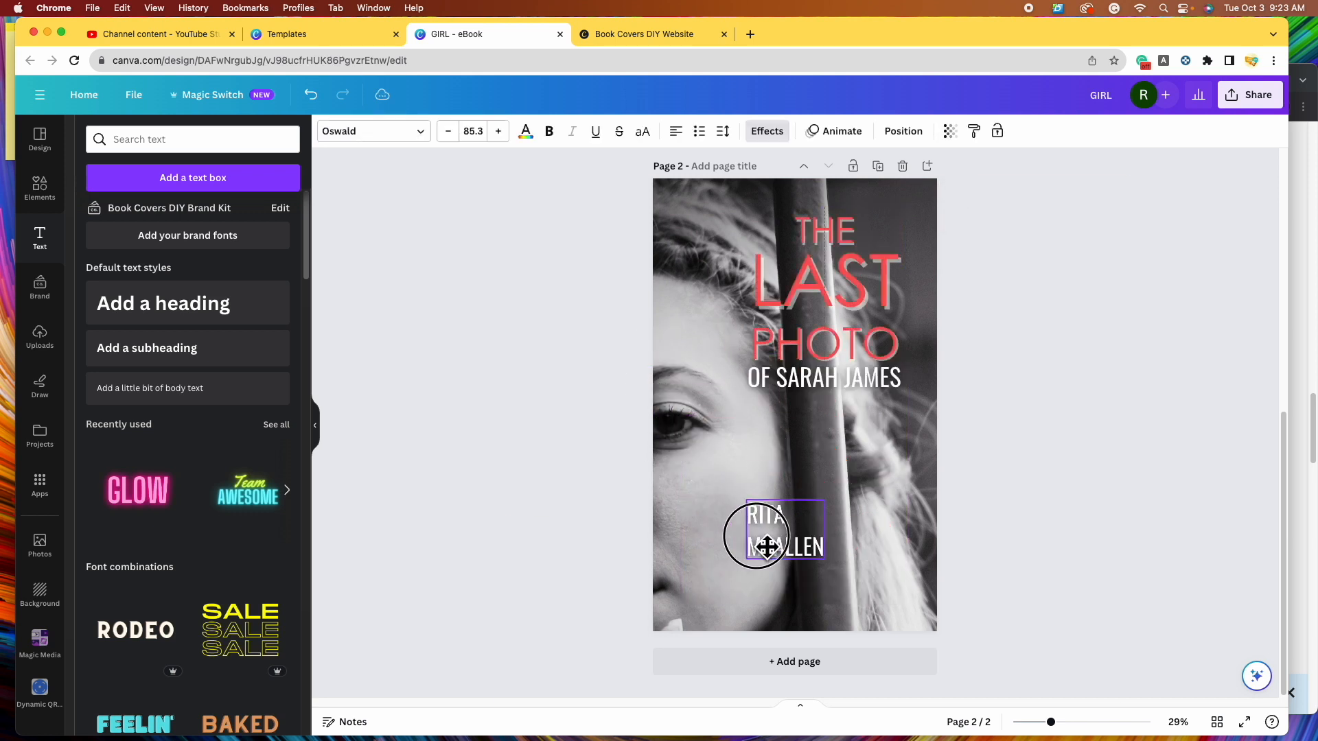
drag(767, 545, 849, 589)
- Ungroup the title and restack THE, LAST and PHOTO near the top
click(721, 456)
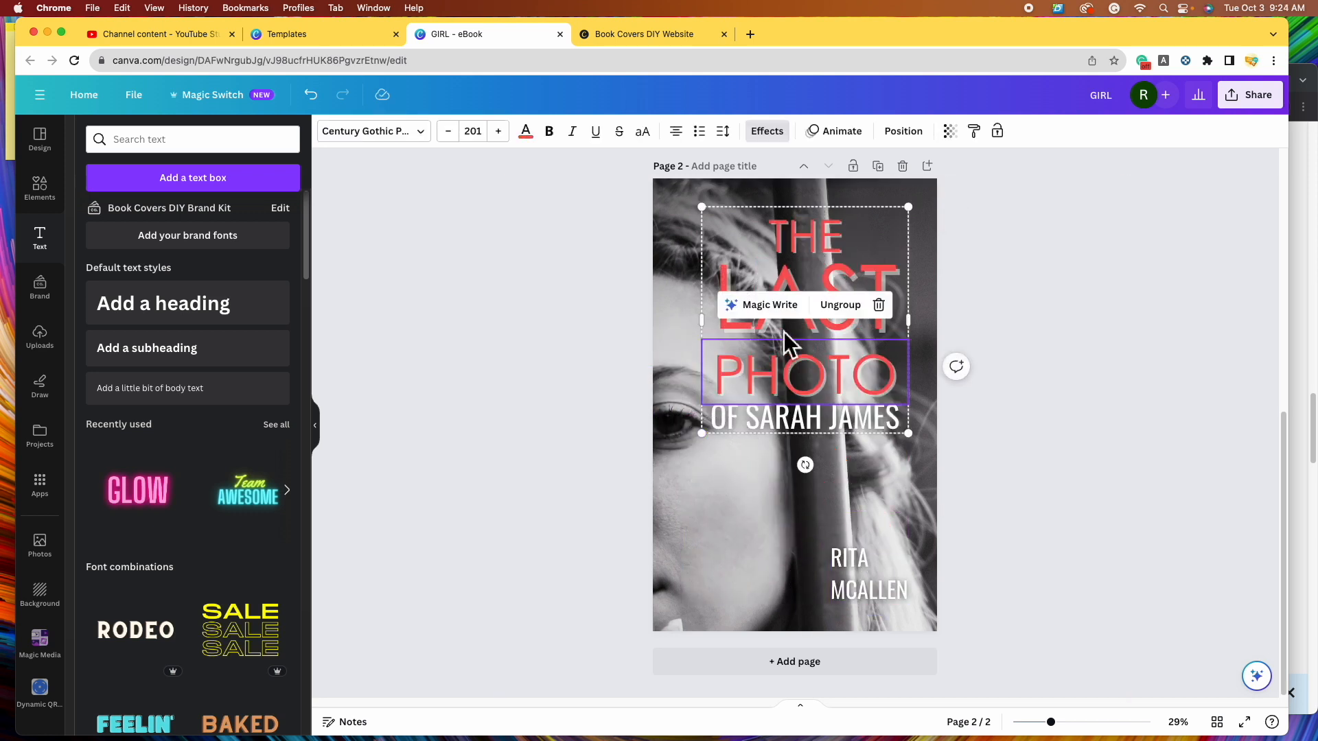
click(840, 305)
drag(829, 419, 798, 564)
drag(845, 395, 846, 493)
drag(803, 306, 764, 312)
drag(828, 244, 761, 245)
drag(800, 338, 842, 330)
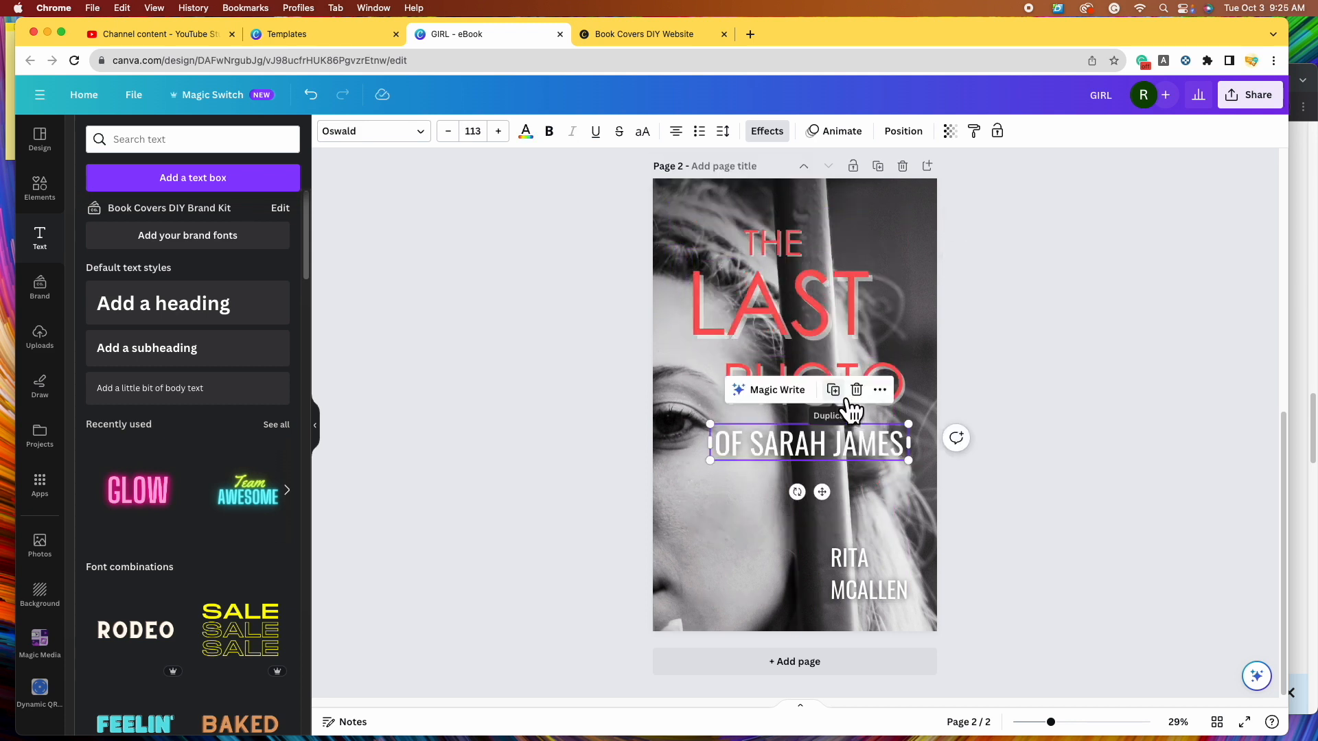
- Split the OF SARAH JAMES line and delete both pieces
drag(850, 461, 845, 524)
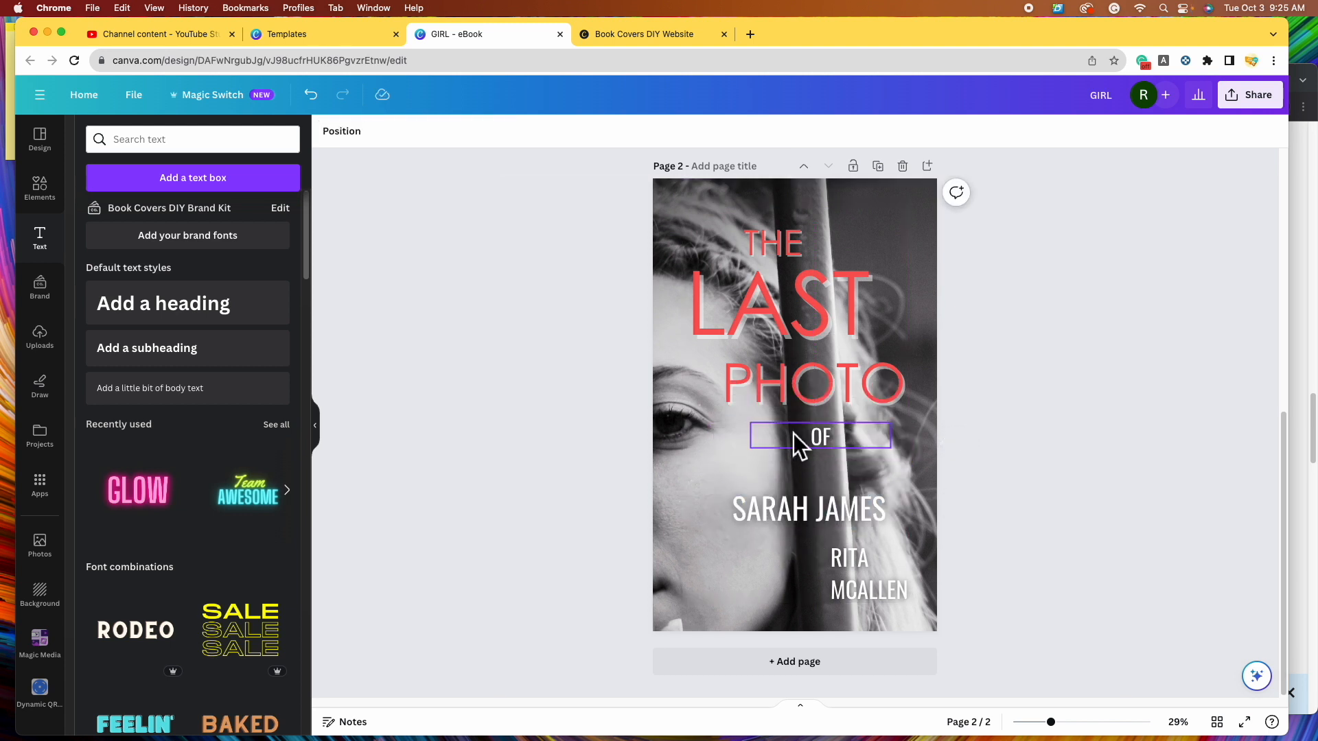
click(842, 443)
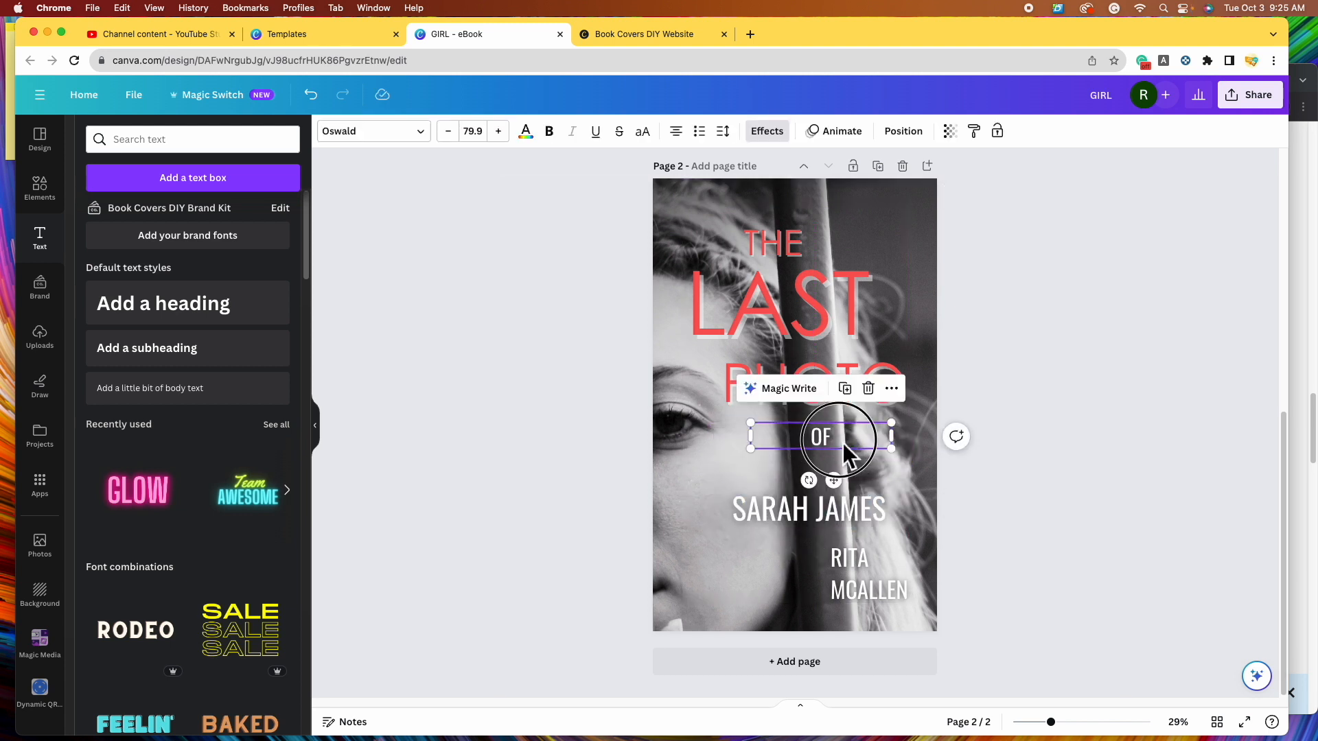
click(869, 389)
click(860, 508)
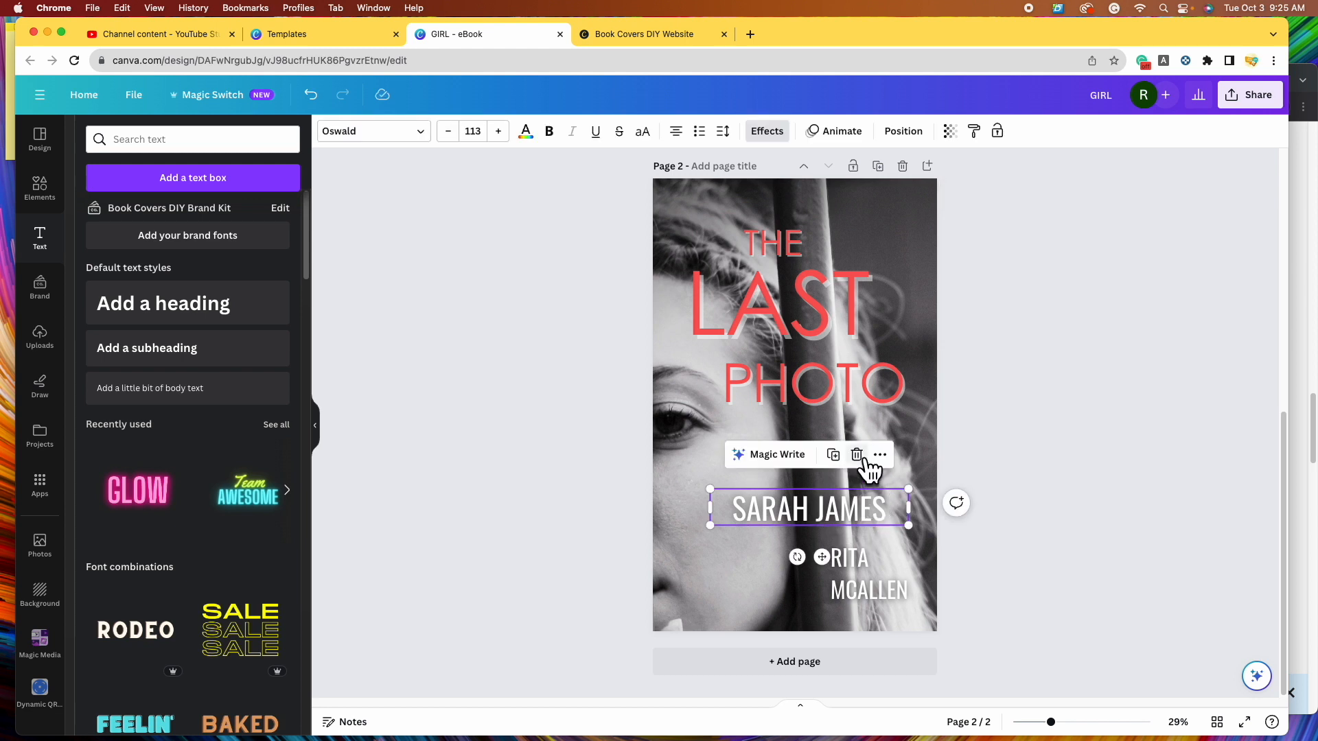
click(856, 453)
click(784, 242)
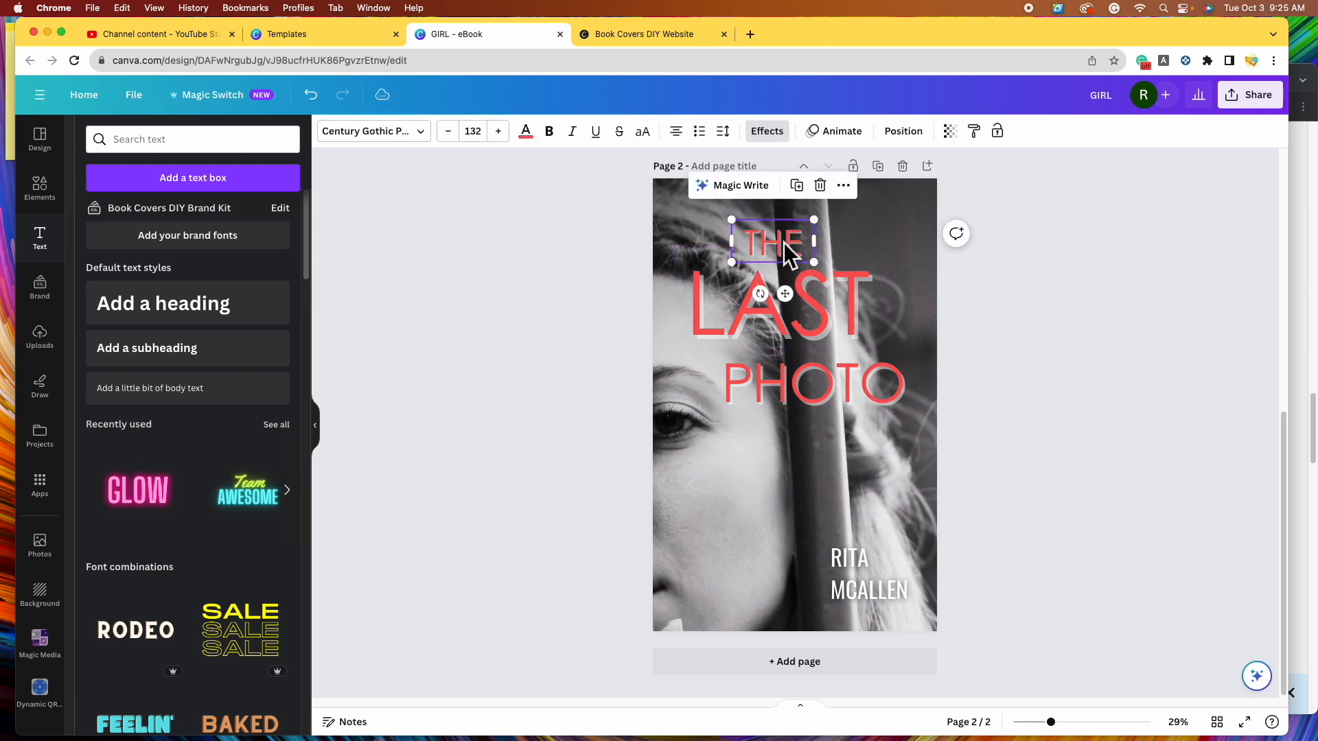
- Copy THE below PHOTO, change it to OF, and shrink it centred under PHOTO
drag(802, 299, 829, 445)
double_click(830, 444)
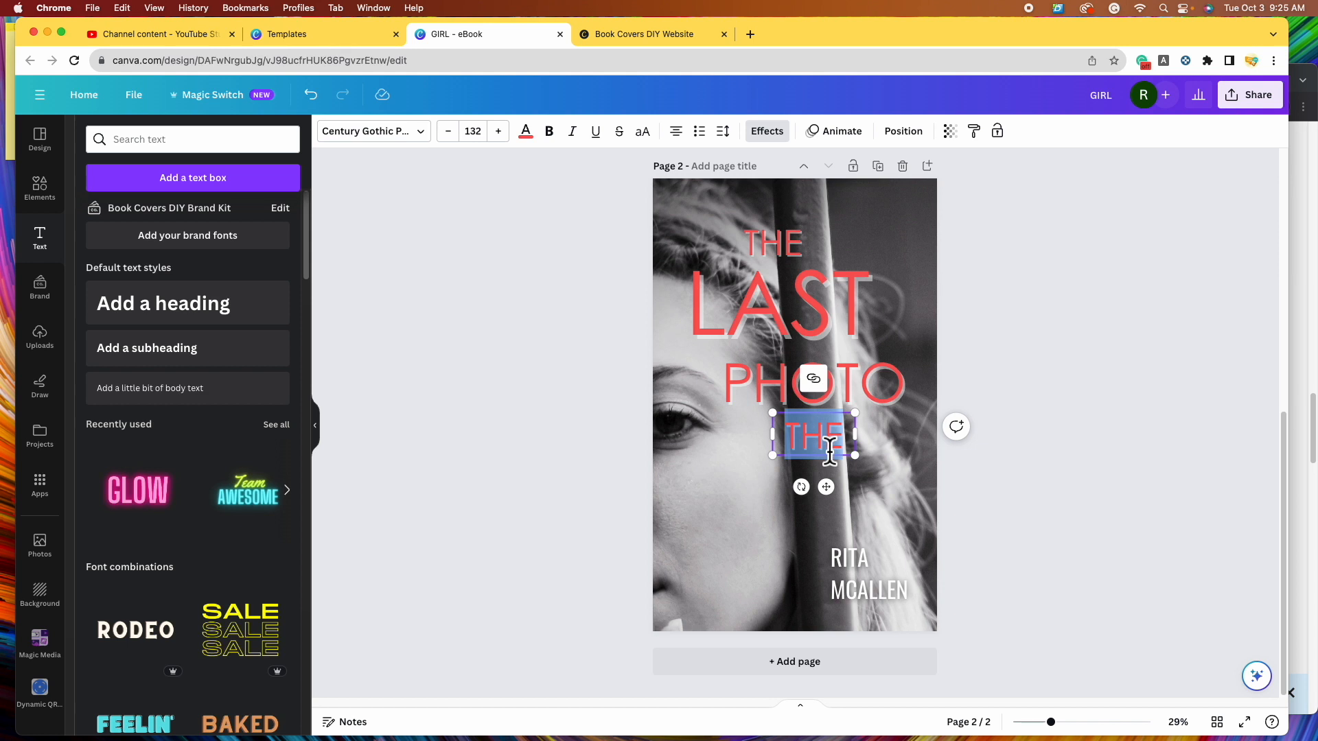
text(OF)
click(1112, 391)
click(829, 438)
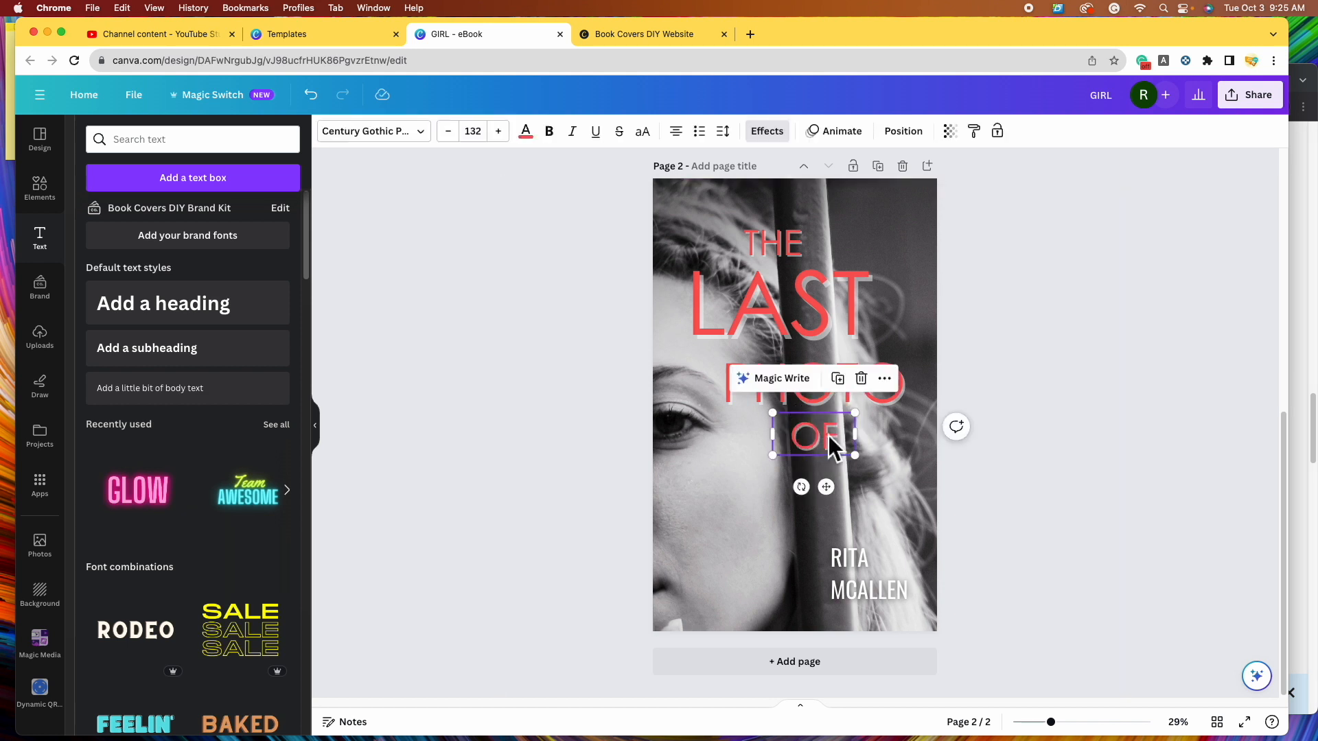
drag(868, 467, 827, 446)
- Add staggered SARAH and JAMES lines below OF using copies of PHOTO
click(731, 370)
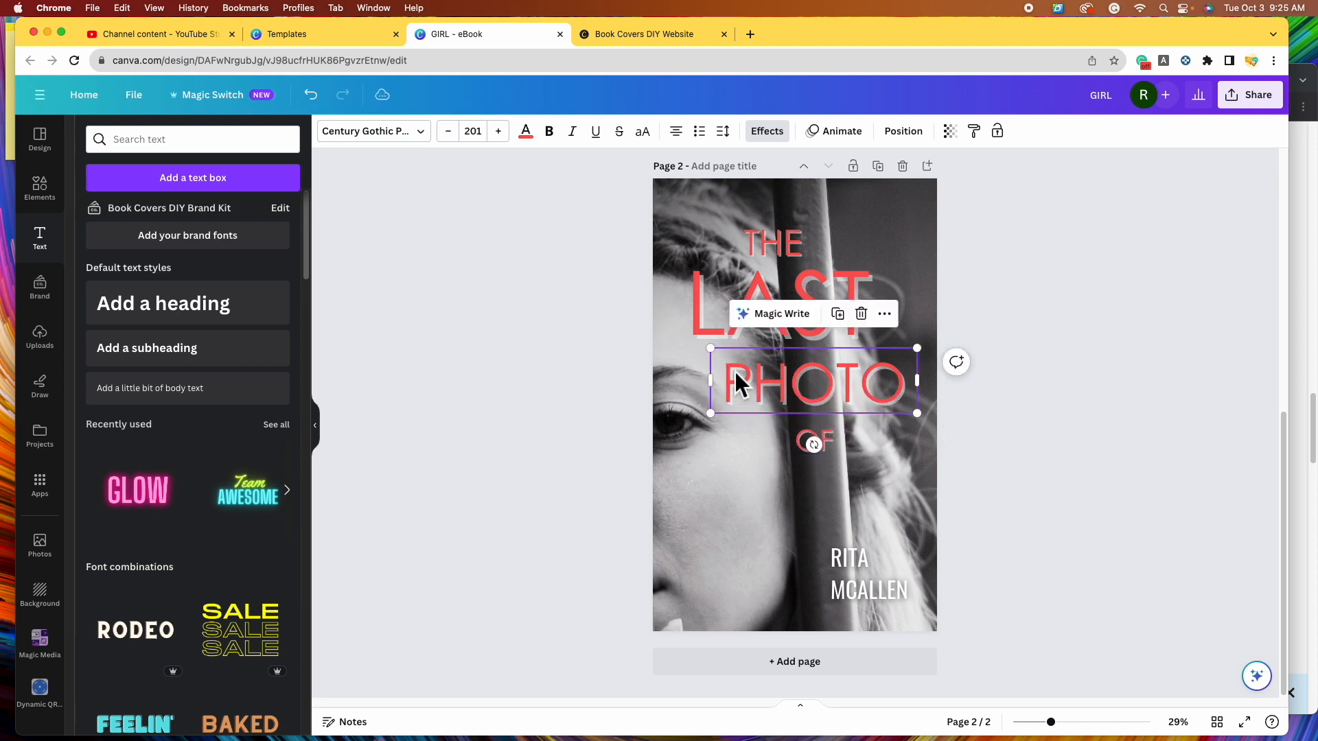
drag(834, 397, 823, 504)
double_click(824, 504)
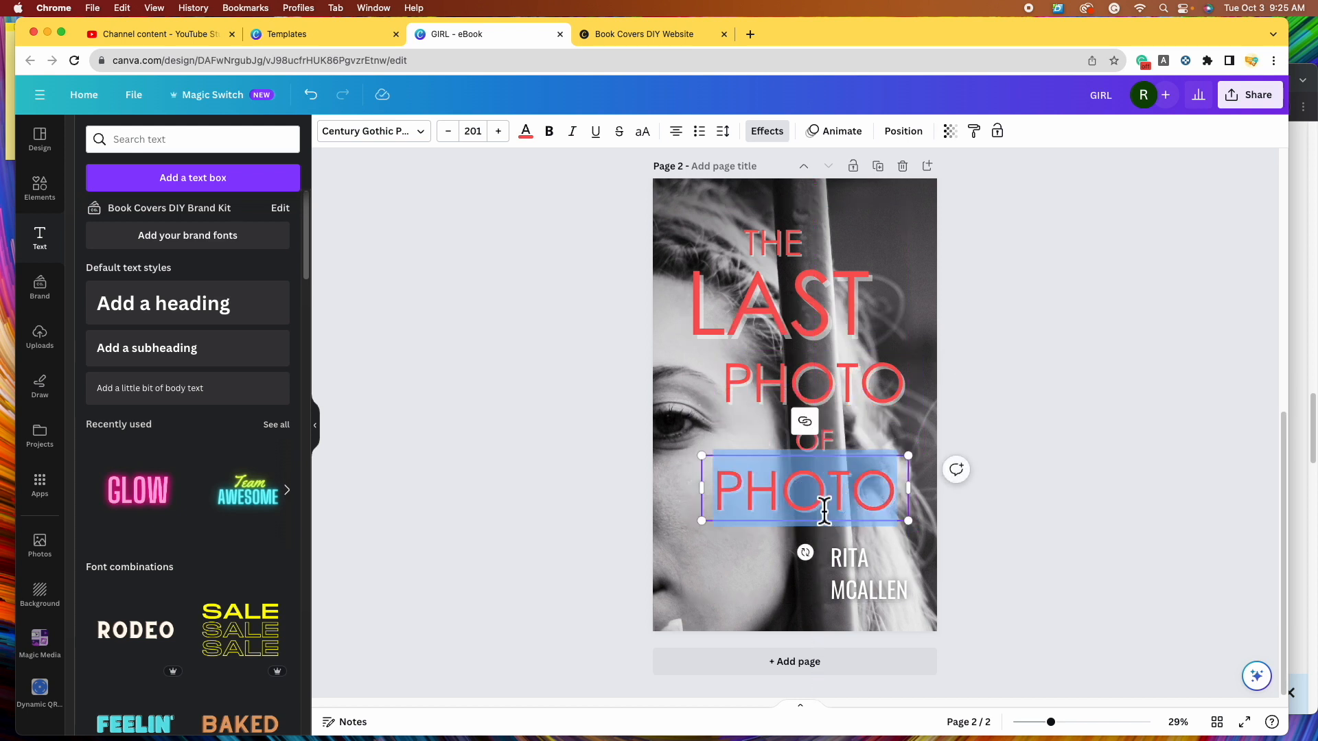
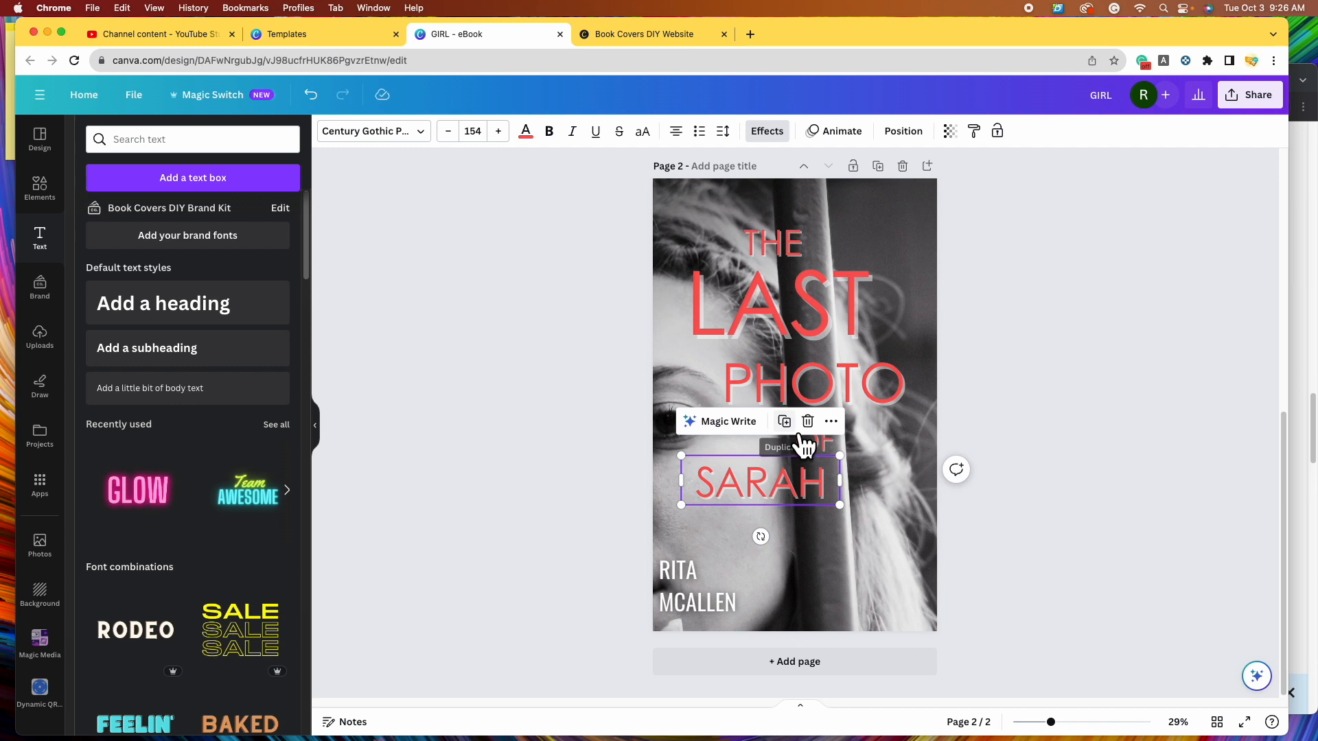
click(787, 425)
drag(791, 492, 856, 545)
double_click(855, 544)
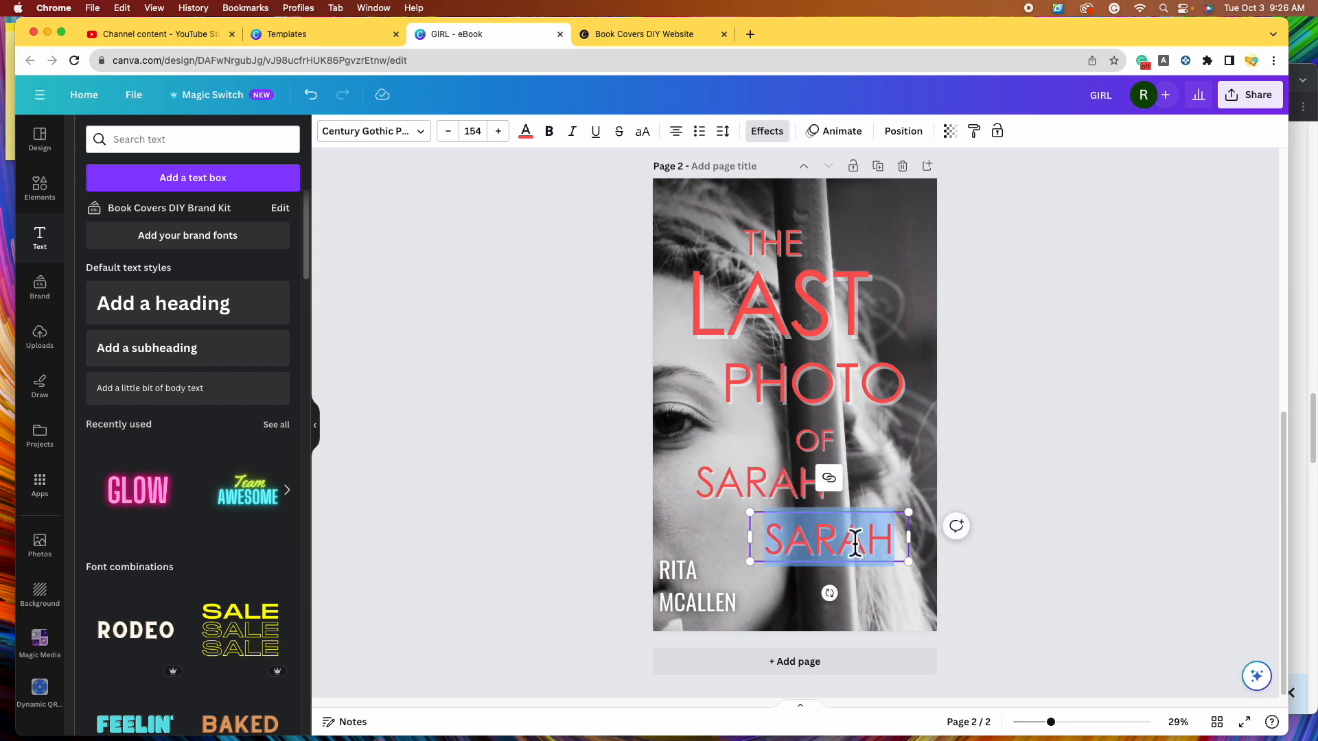
text(JAMES)
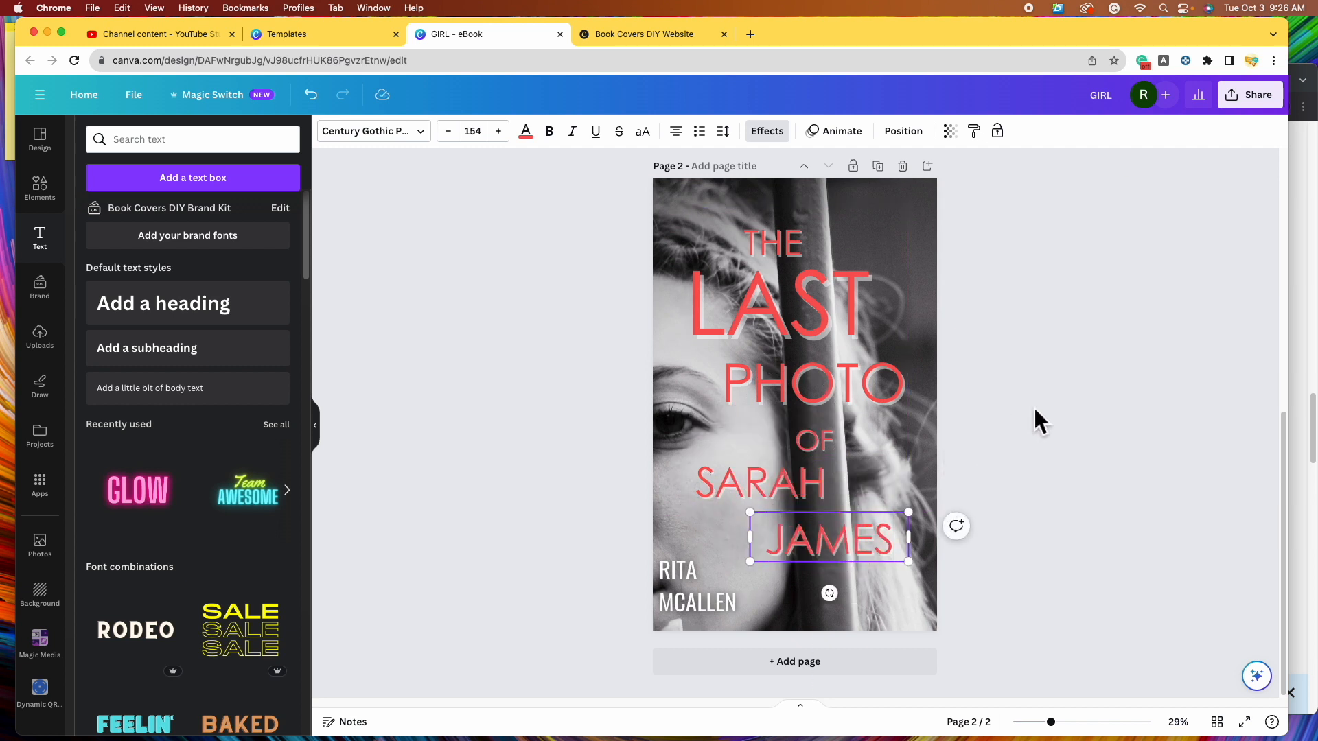
click(1037, 417)
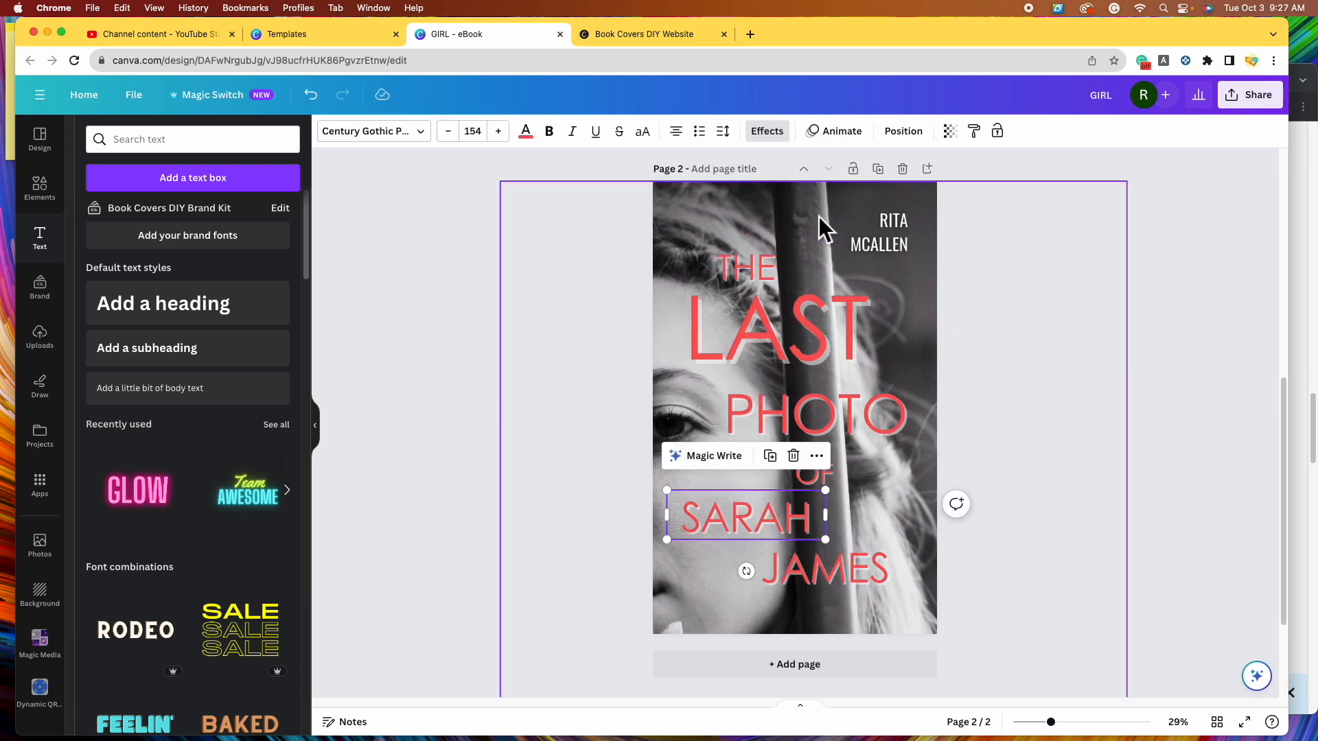
click(756, 275)
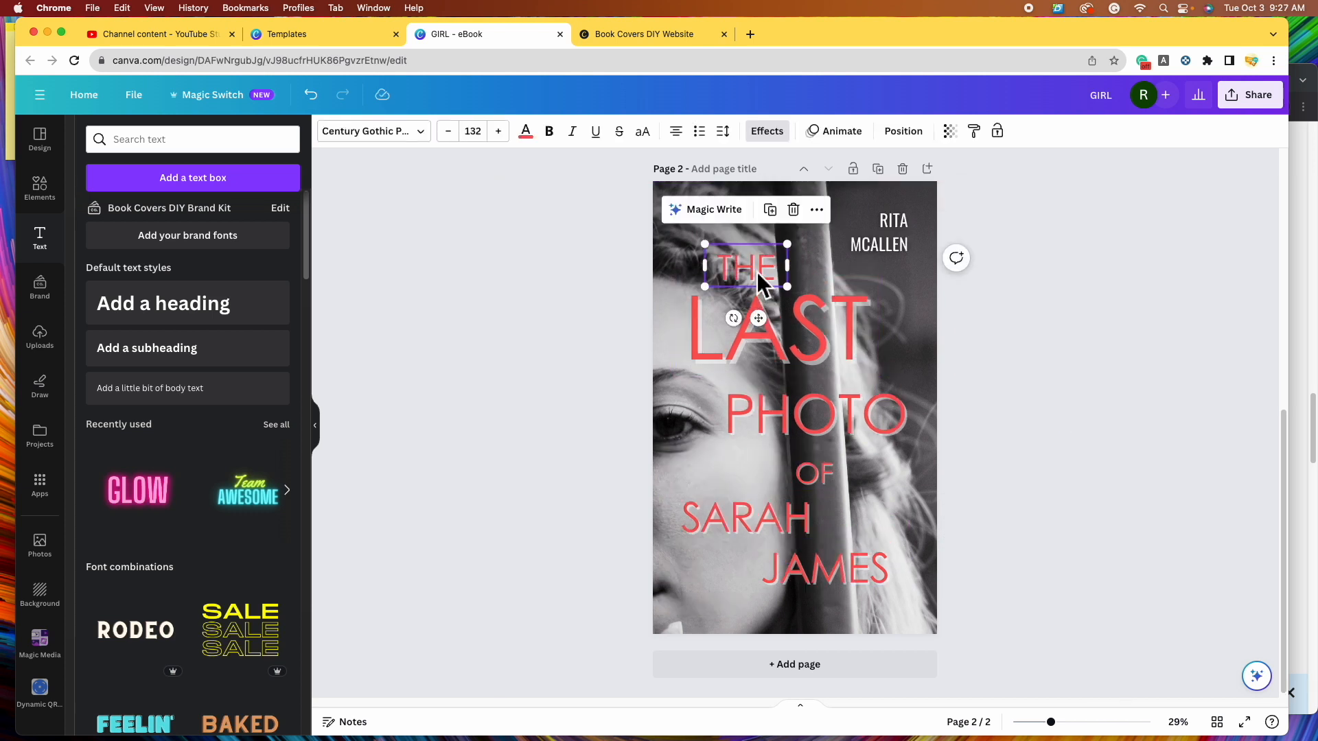
- Give THE and LAST black shadows at full opacity
click(767, 130)
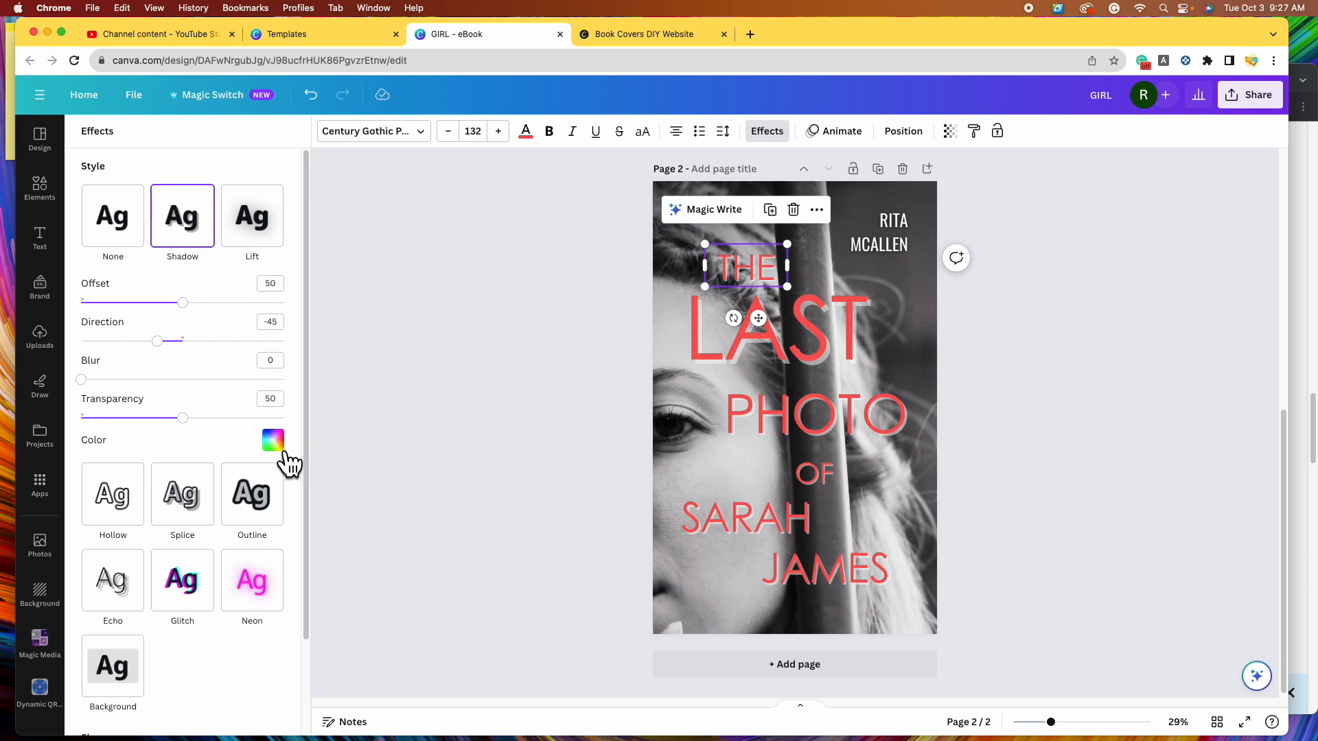
click(274, 443)
click(160, 639)
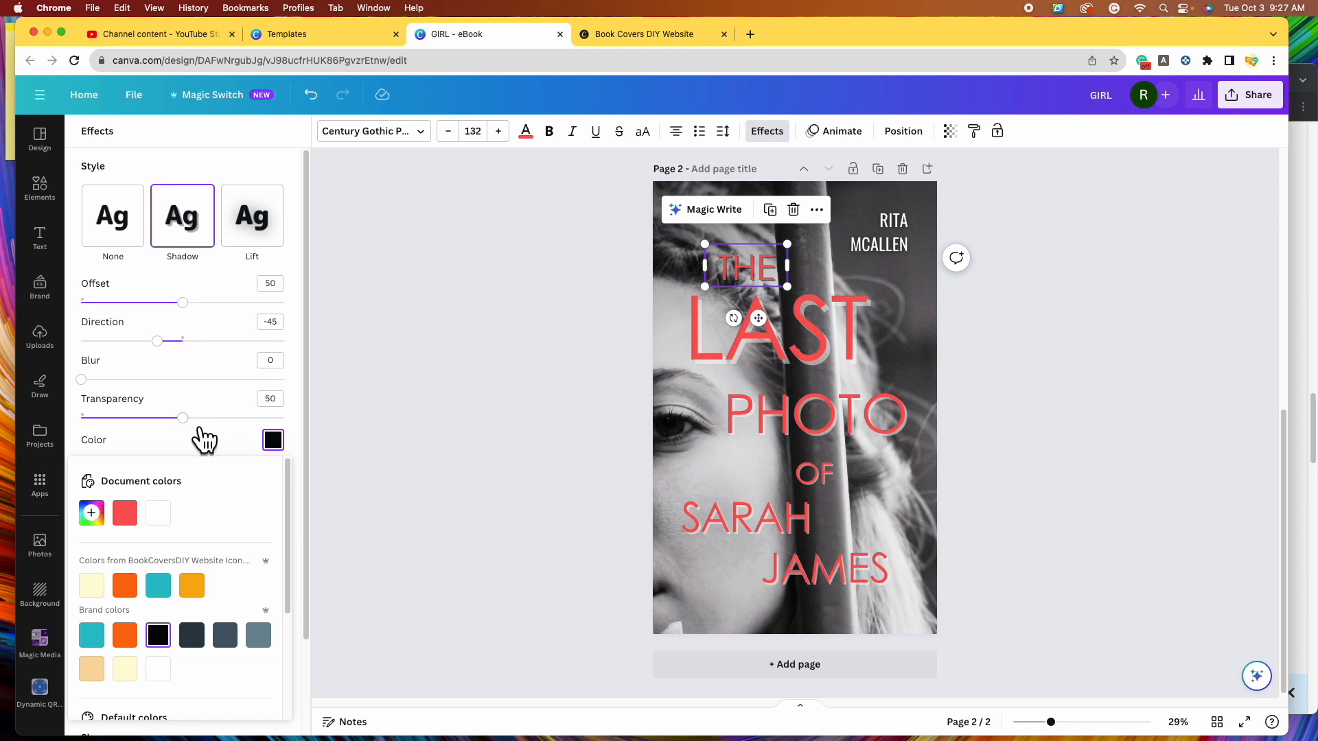
click(274, 417)
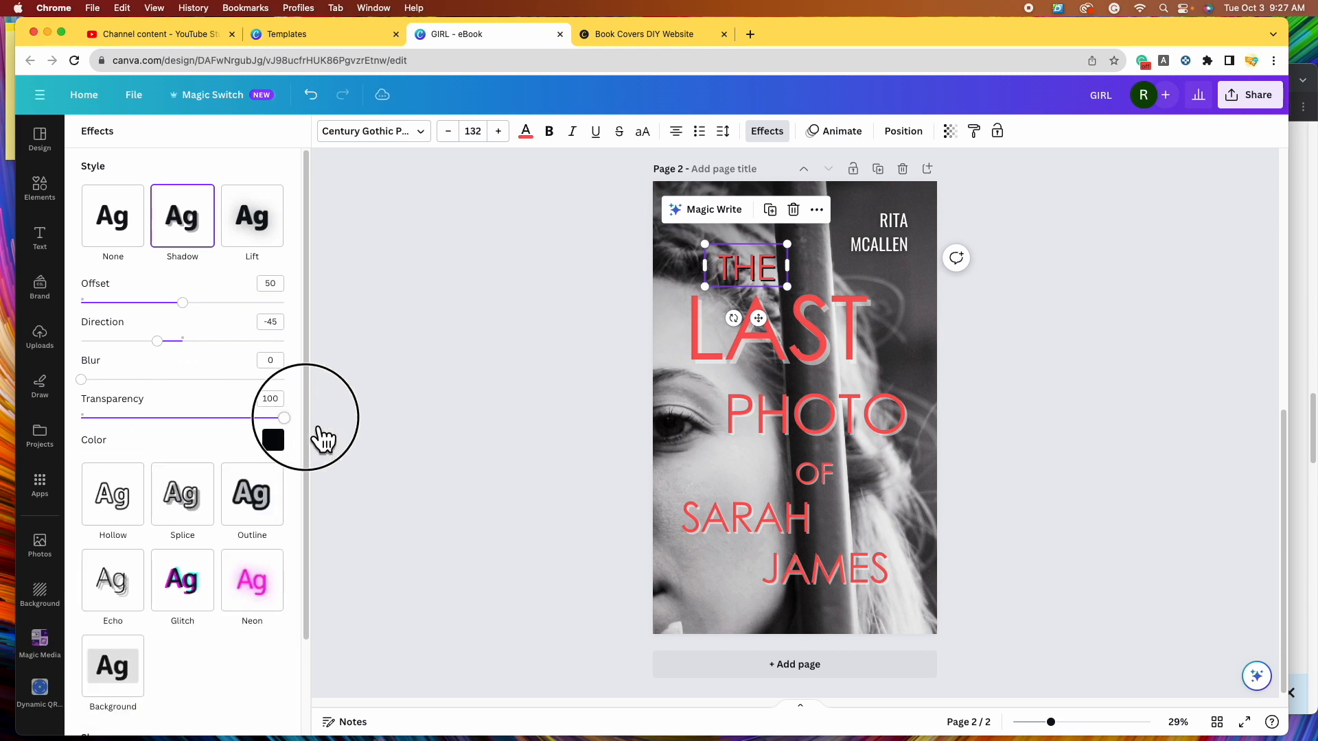
click(818, 345)
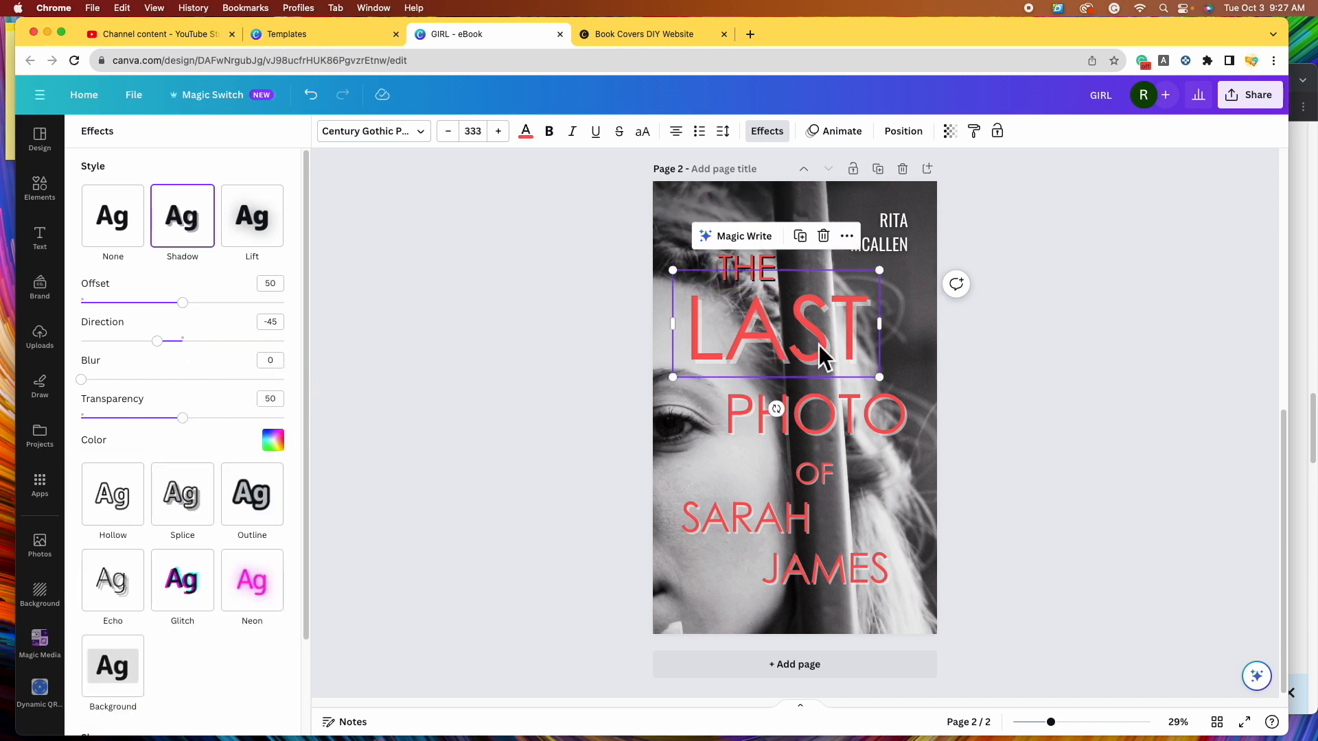
click(273, 440)
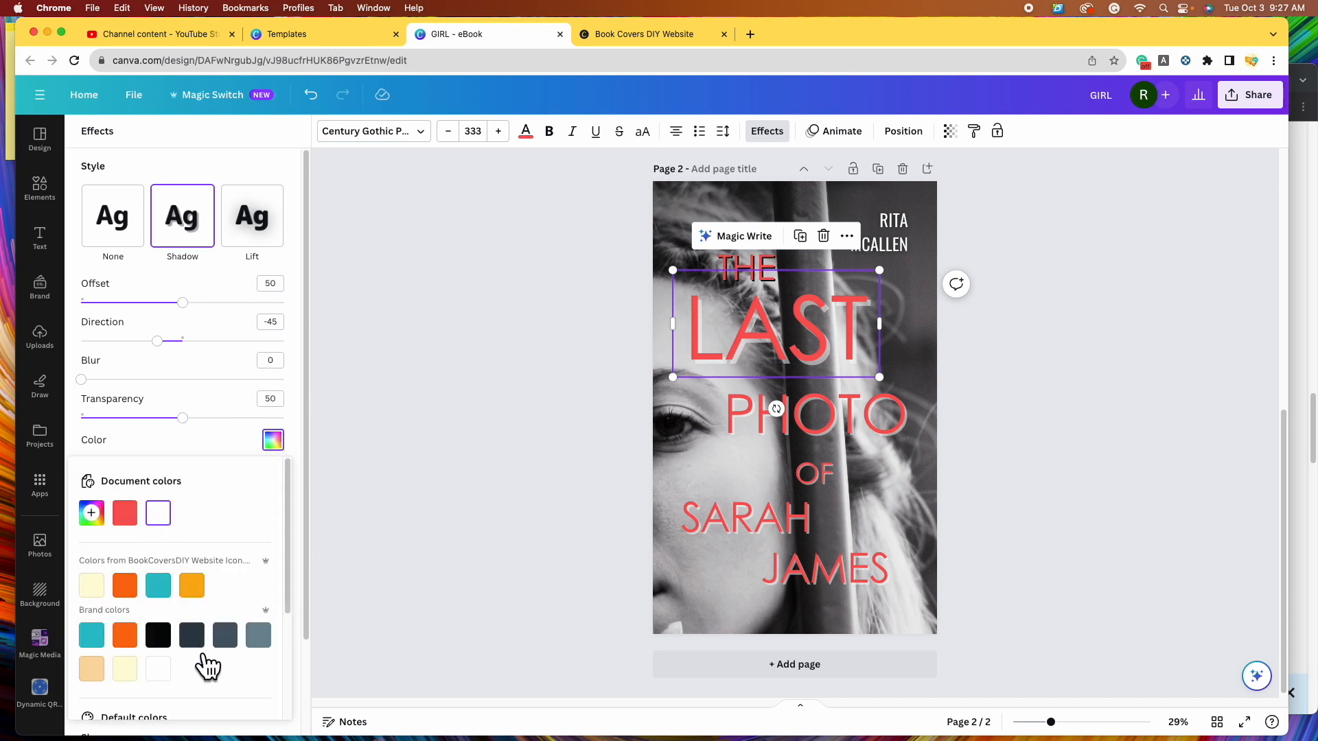
click(159, 636)
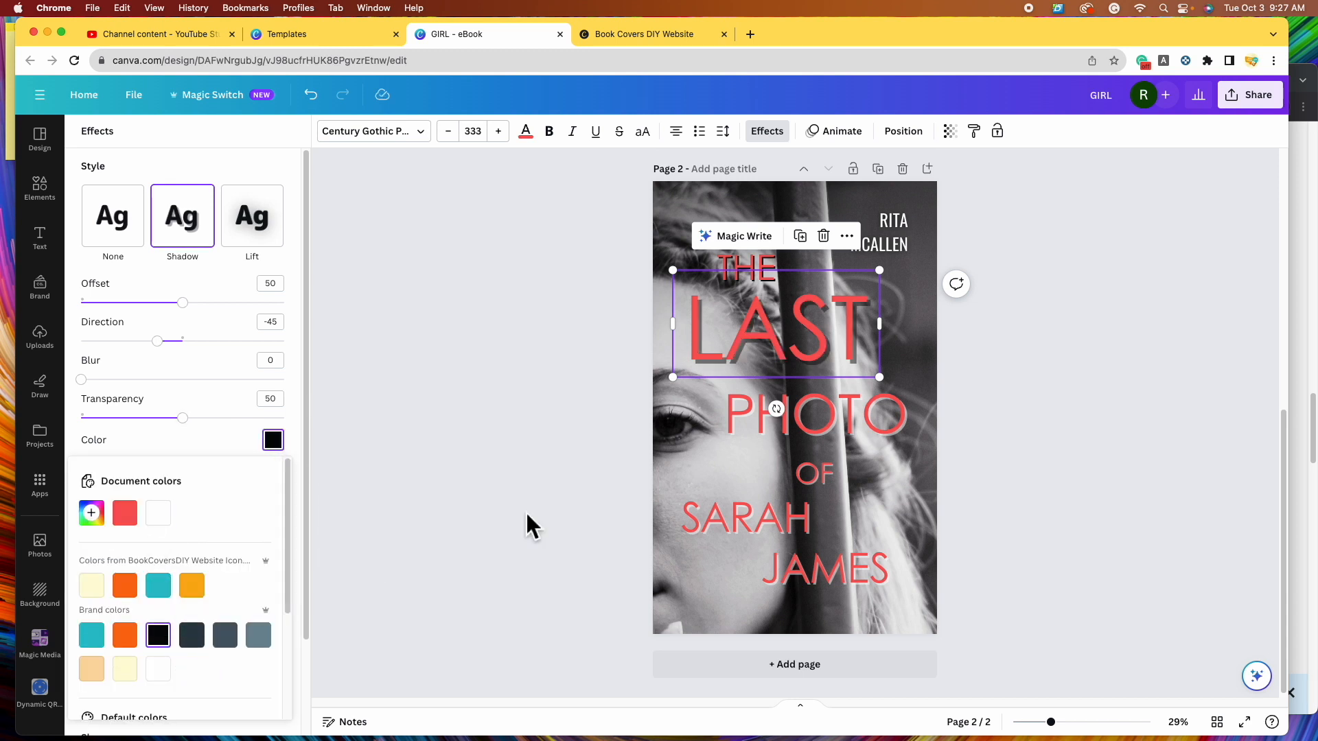
drag(182, 418, 353, 417)
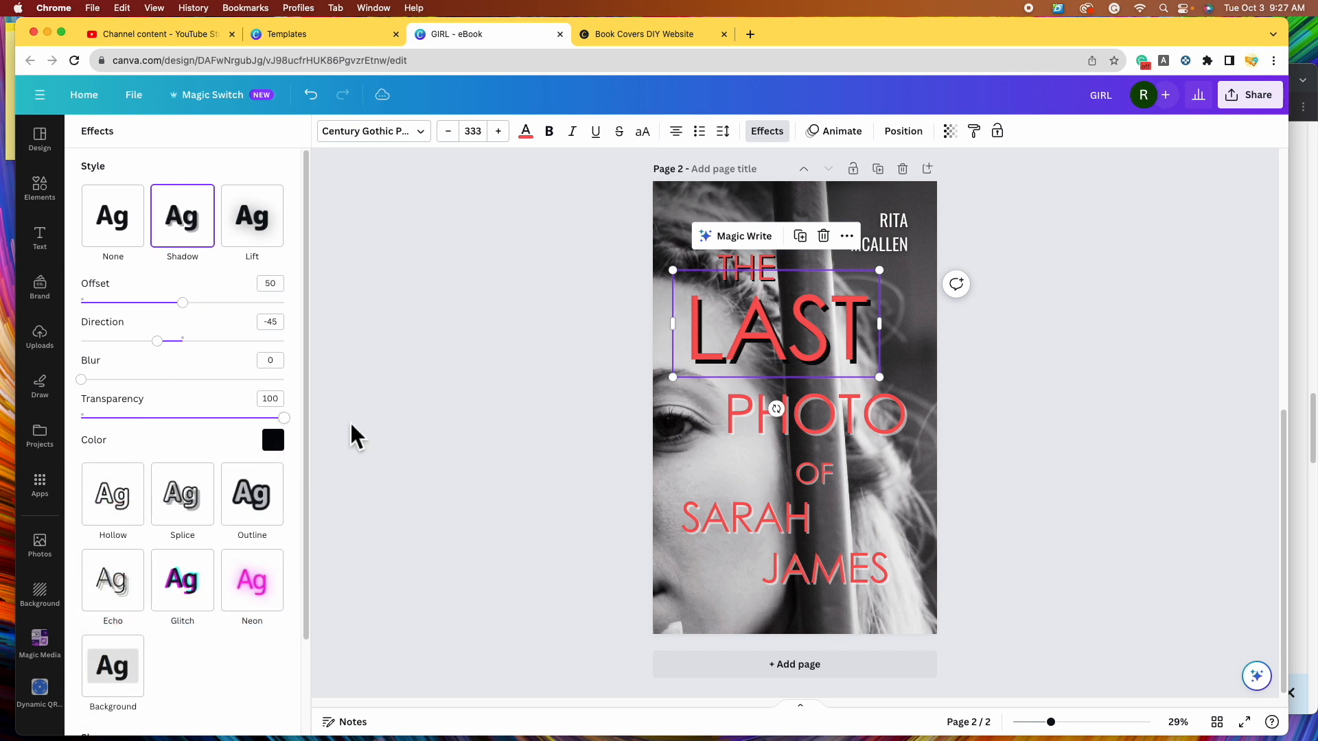
- Give PHOTO and OF the same solid black shadow
click(757, 421)
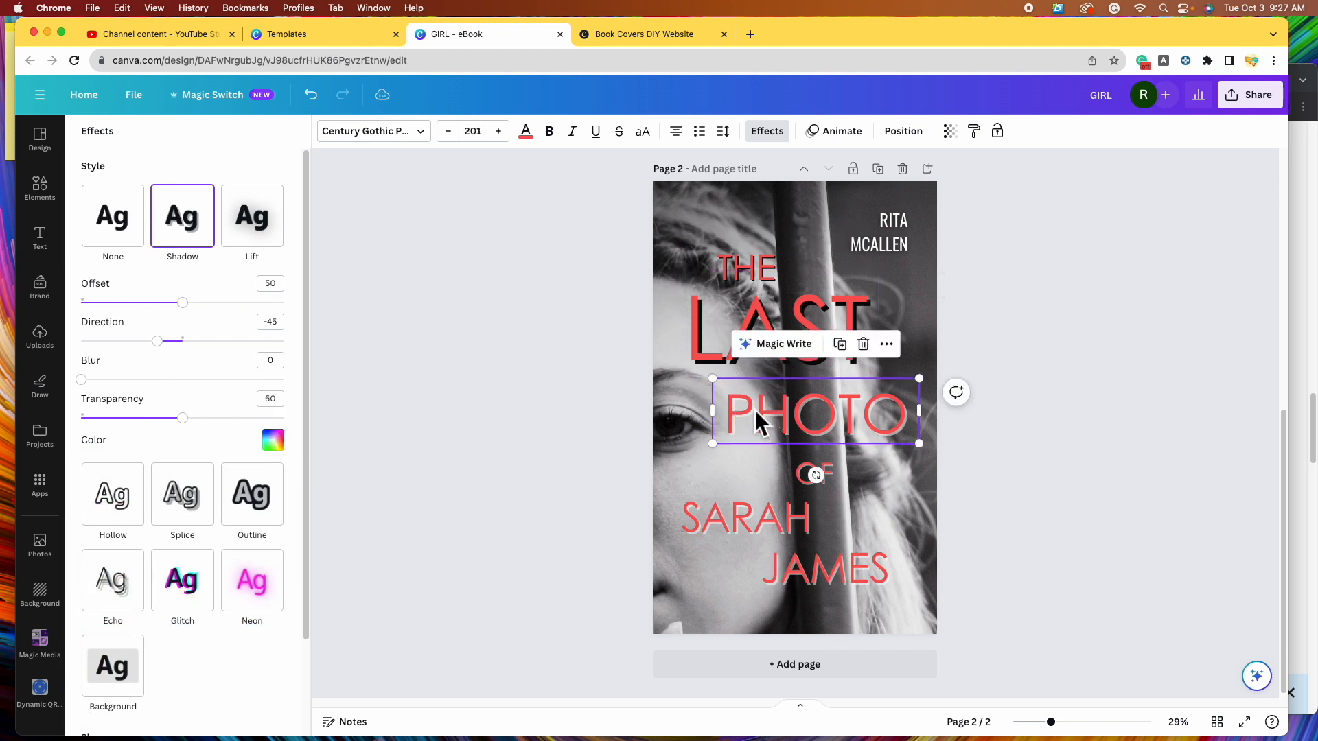
click(272, 440)
click(159, 636)
drag(183, 418, 352, 418)
click(814, 477)
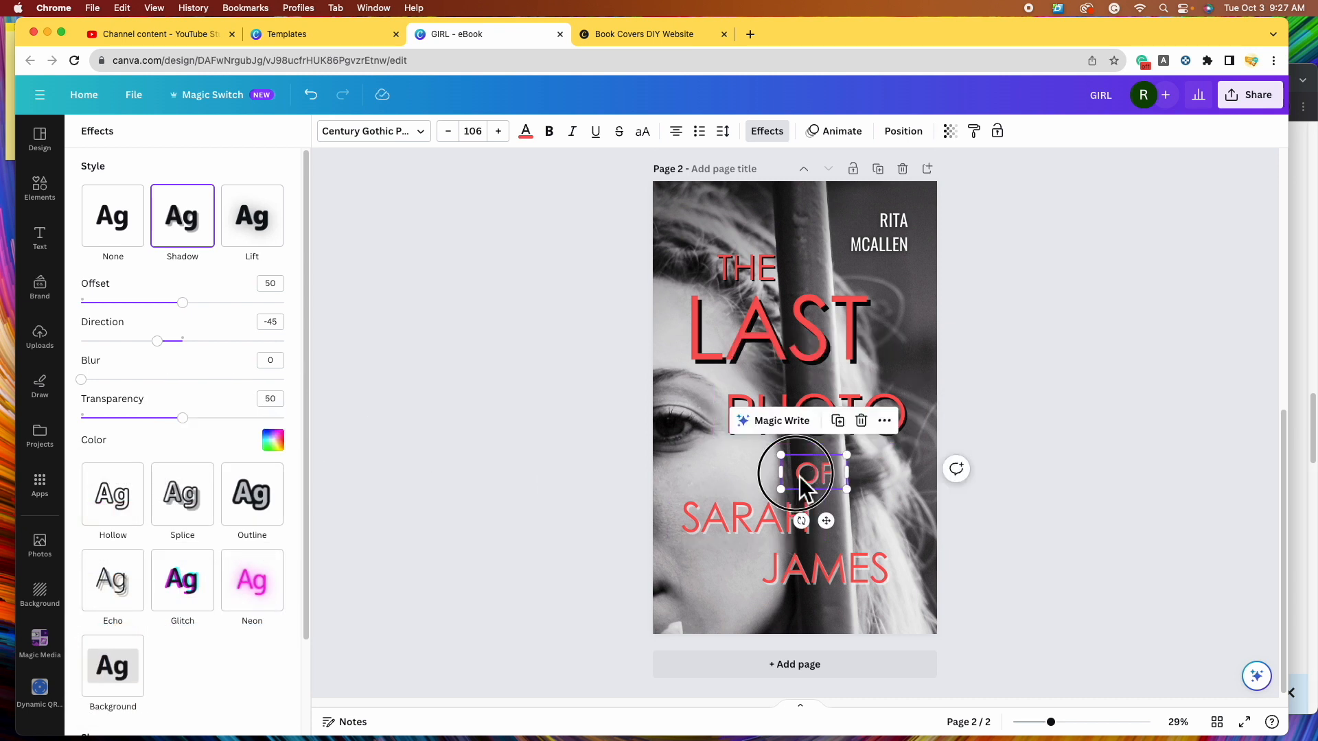
click(273, 440)
click(333, 436)
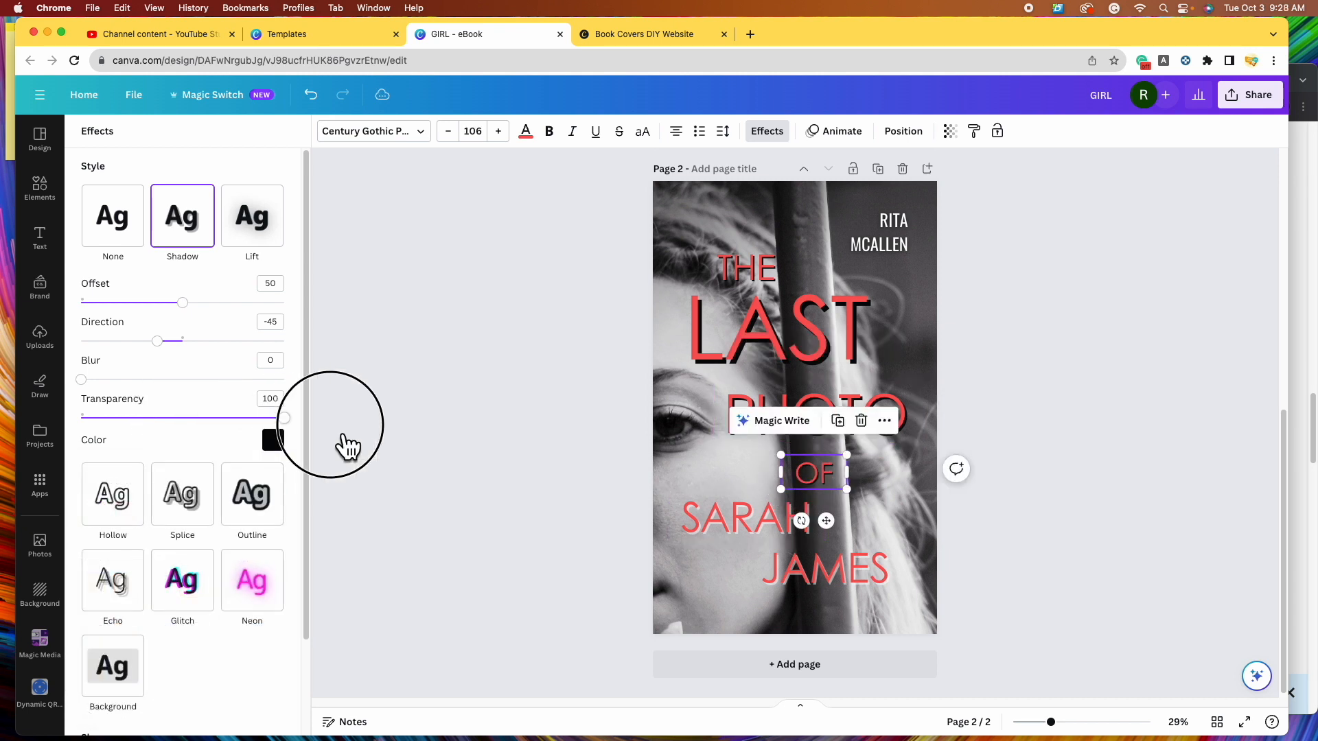
click(699, 508)
click(882, 233)
click(774, 131)
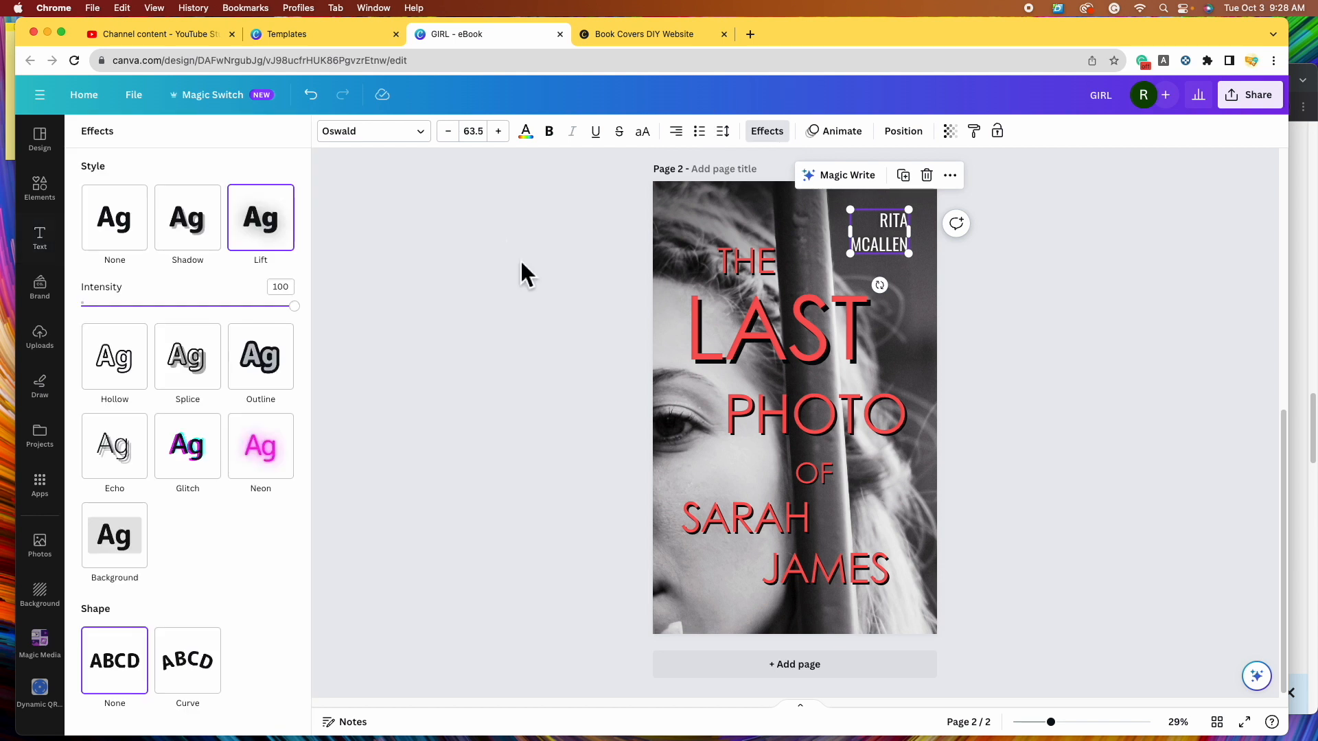
click(218, 246)
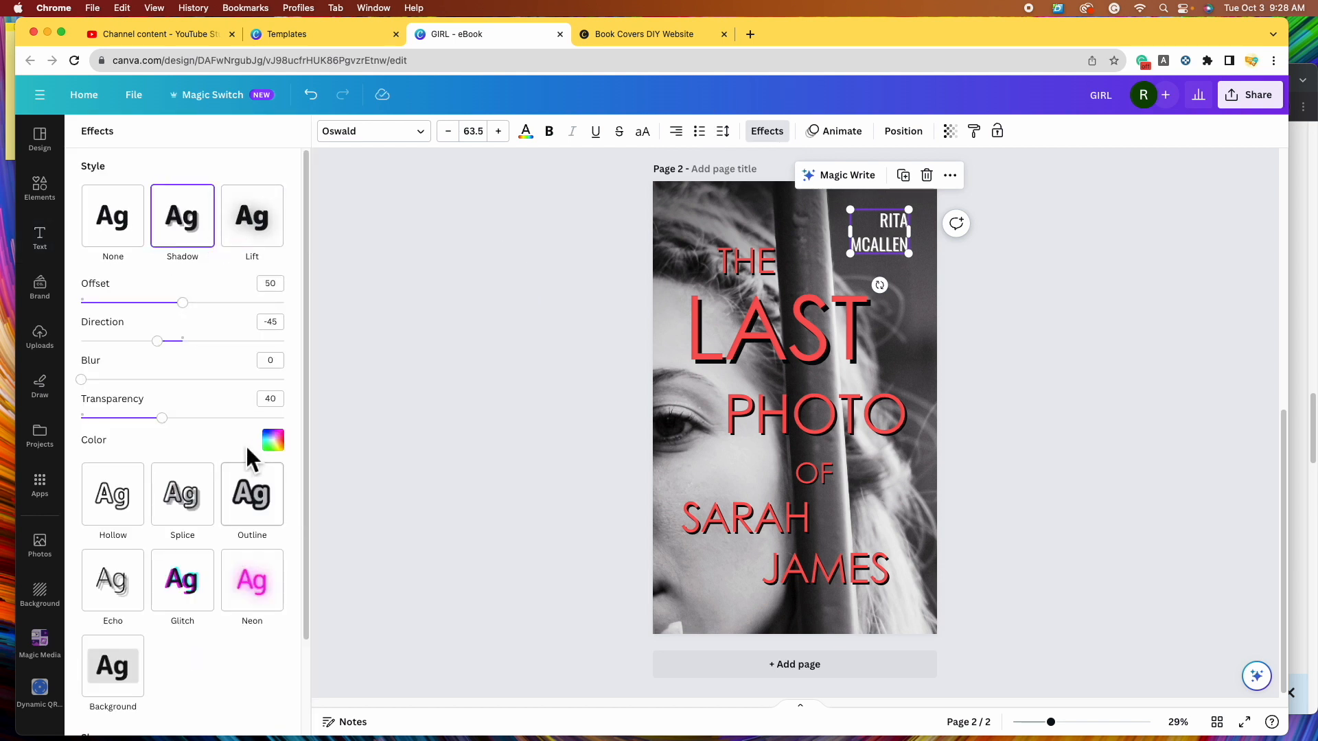
click(287, 446)
click(168, 644)
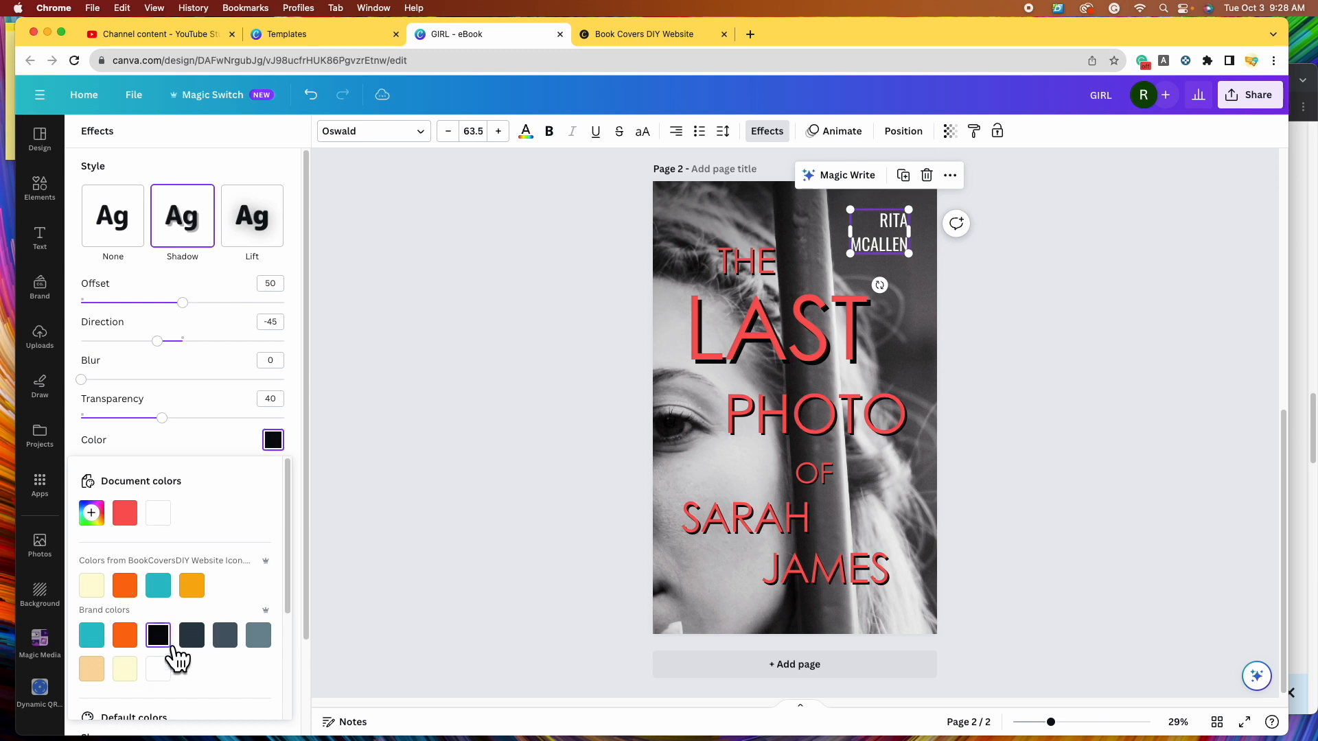
click(756, 260)
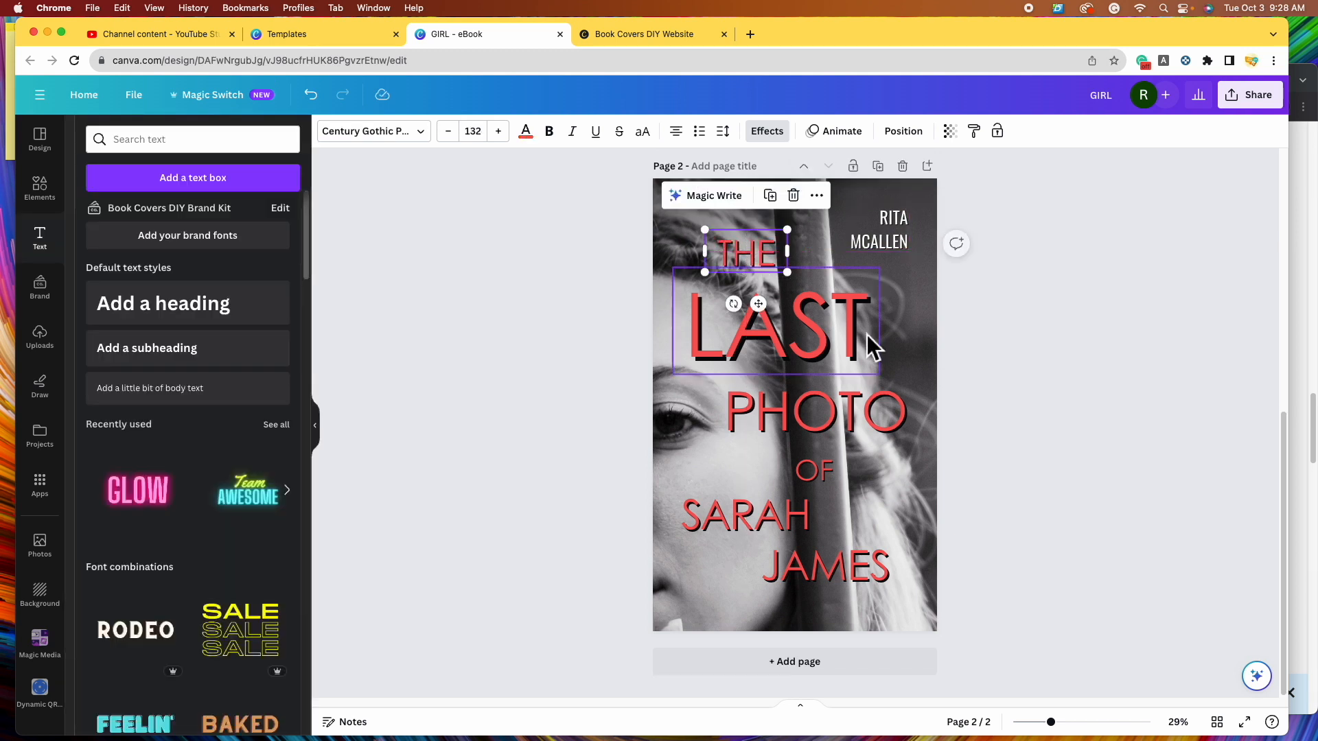
drag(748, 250, 753, 256)
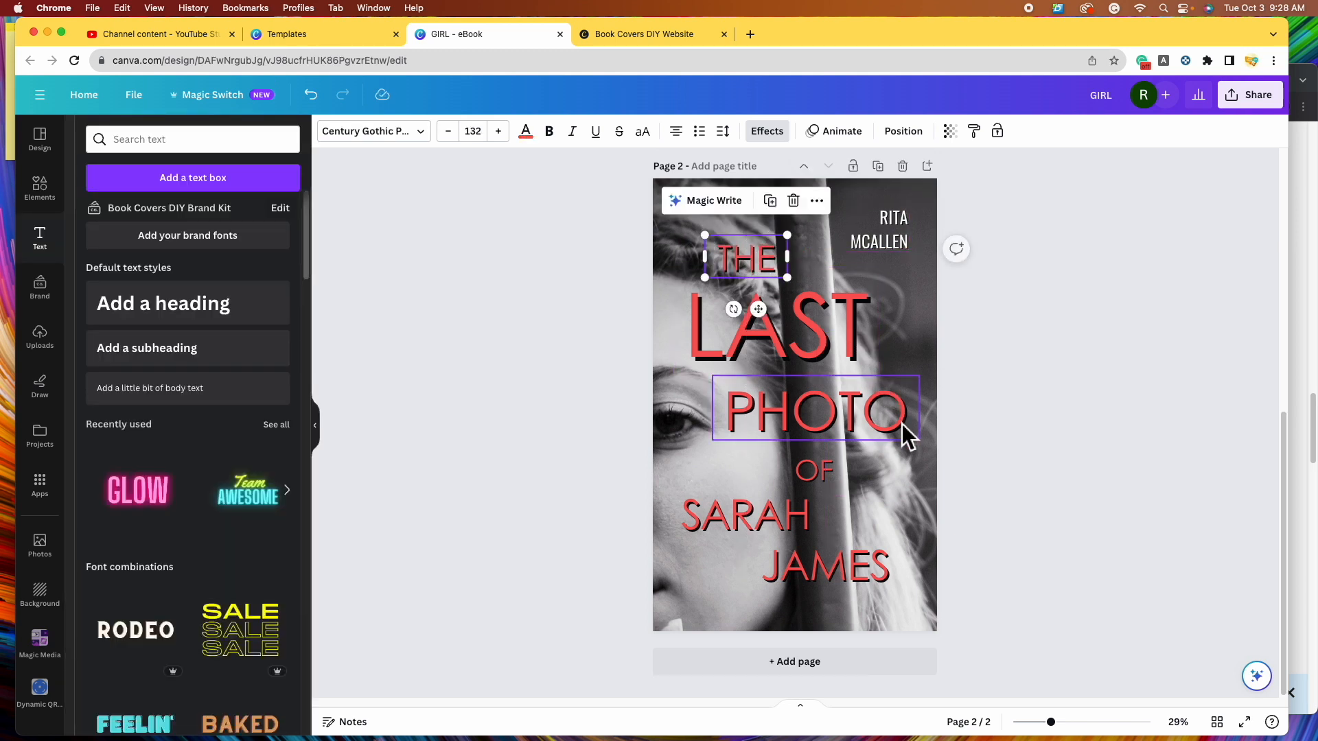
click(839, 592)
click(718, 534)
drag(718, 533, 726, 528)
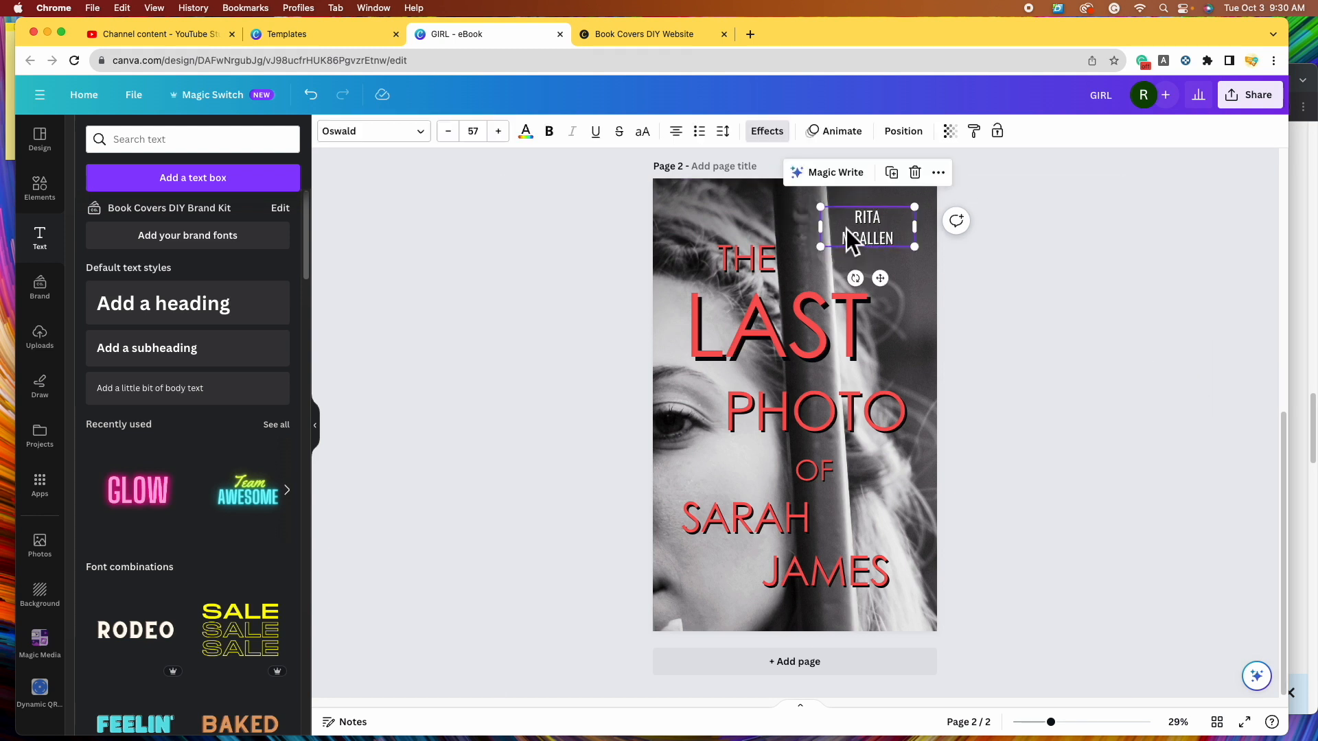
click(419, 131)
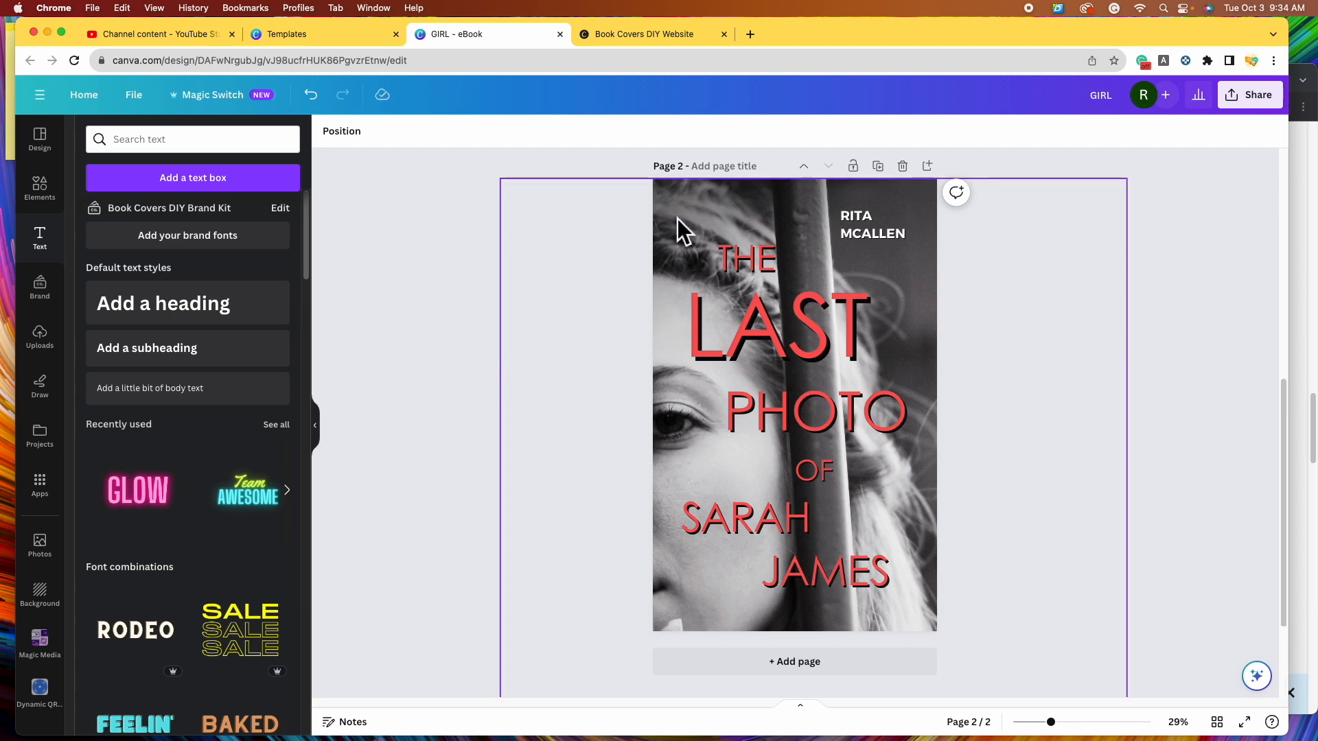
- Set the page 2 photo's Fade to 100 and raise Brightness slightly to 4
click(727, 196)
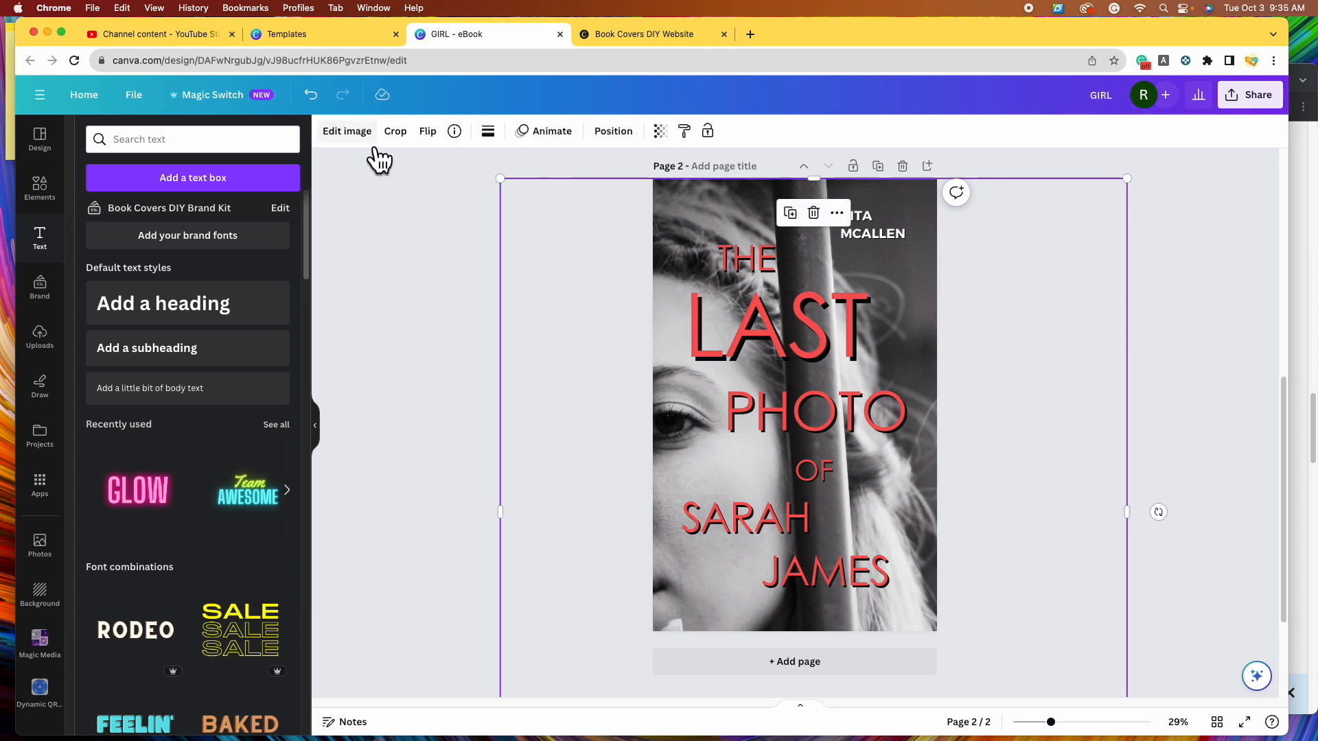
click(374, 145)
scroll(259, 360, down, 2)
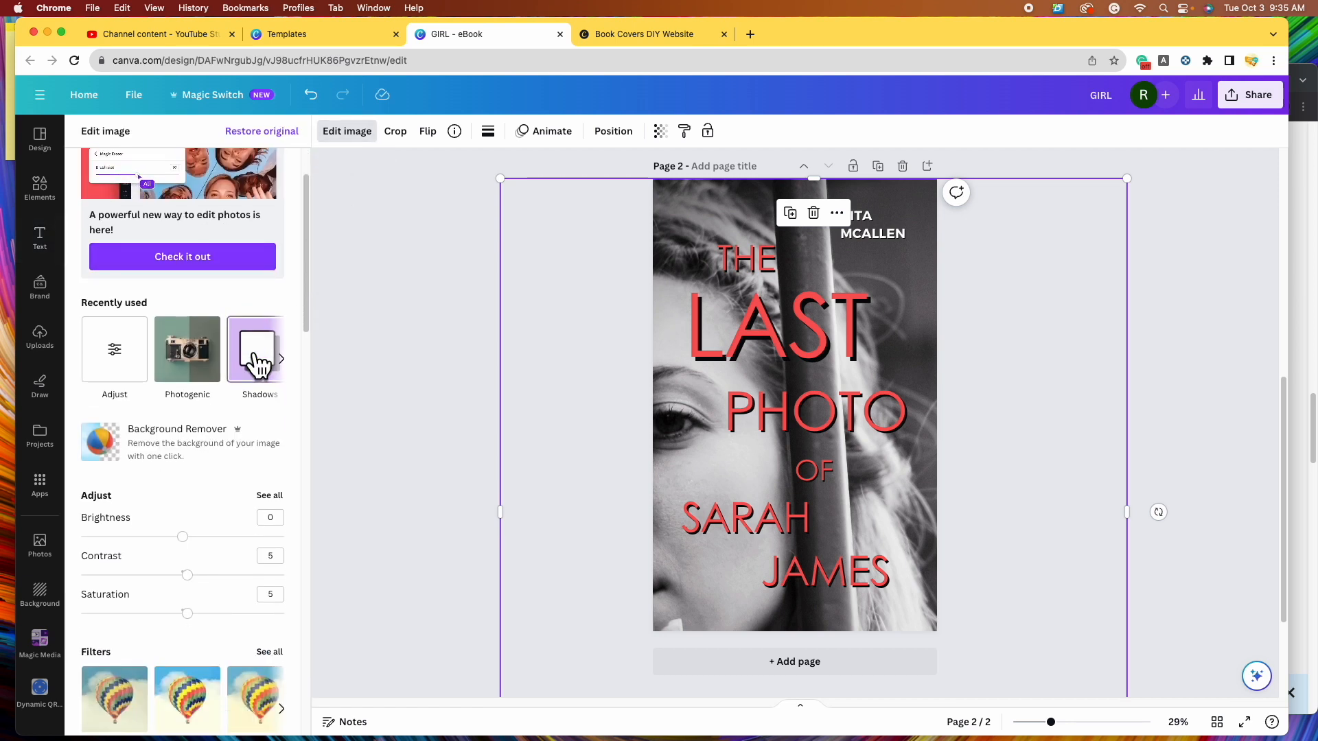
scroll(220, 364, down, 2)
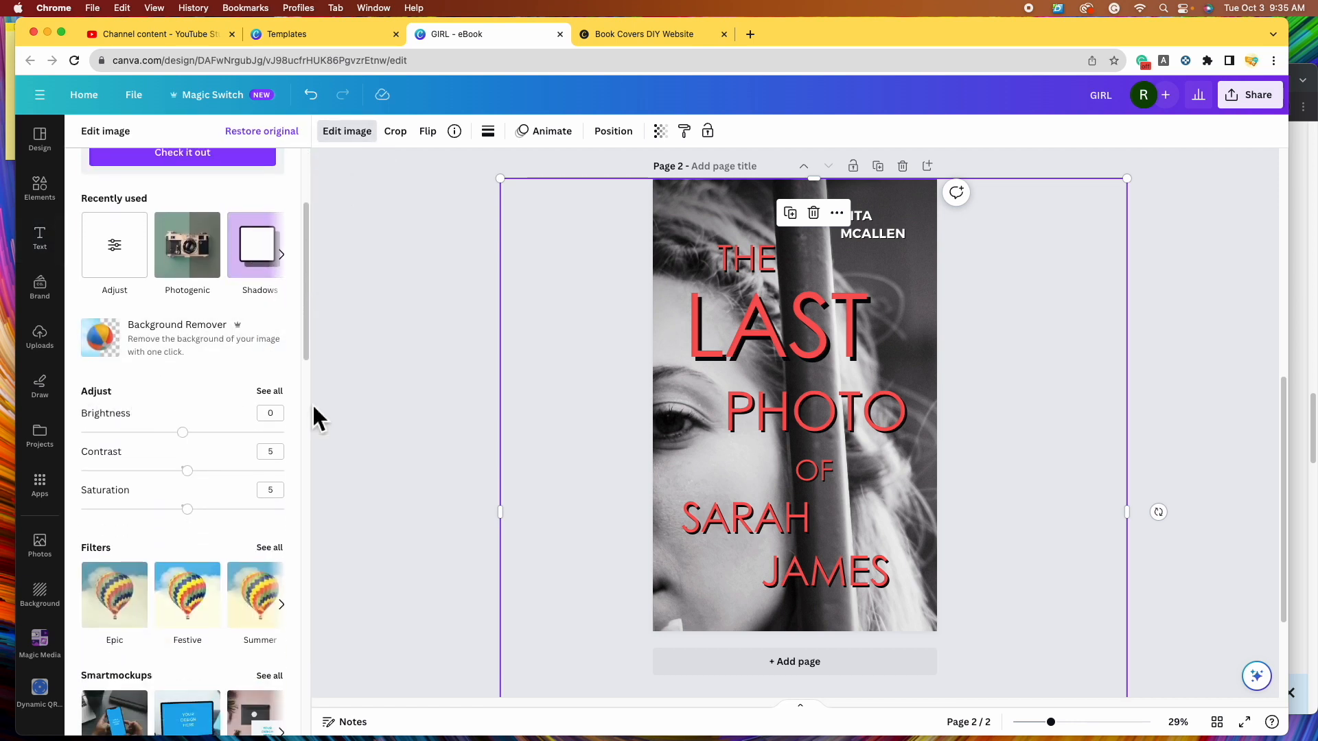
click(270, 392)
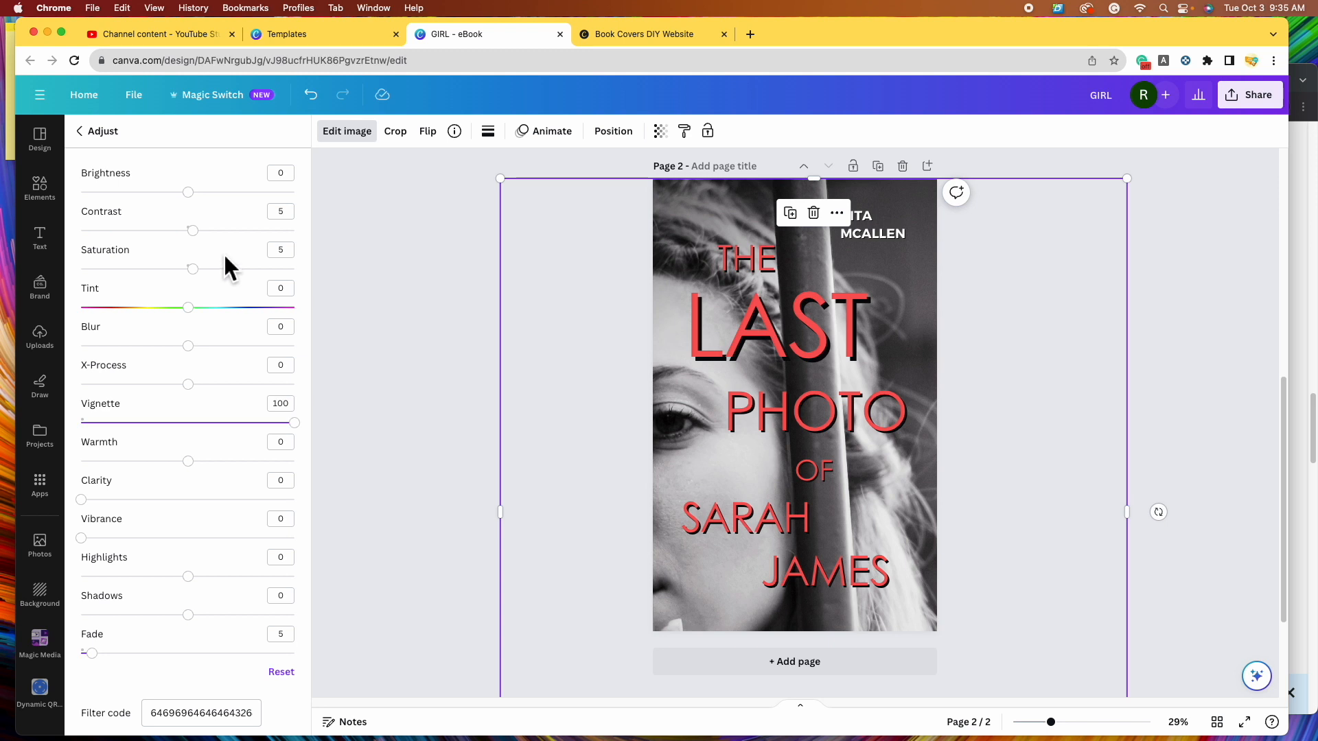
drag(93, 654, 338, 674)
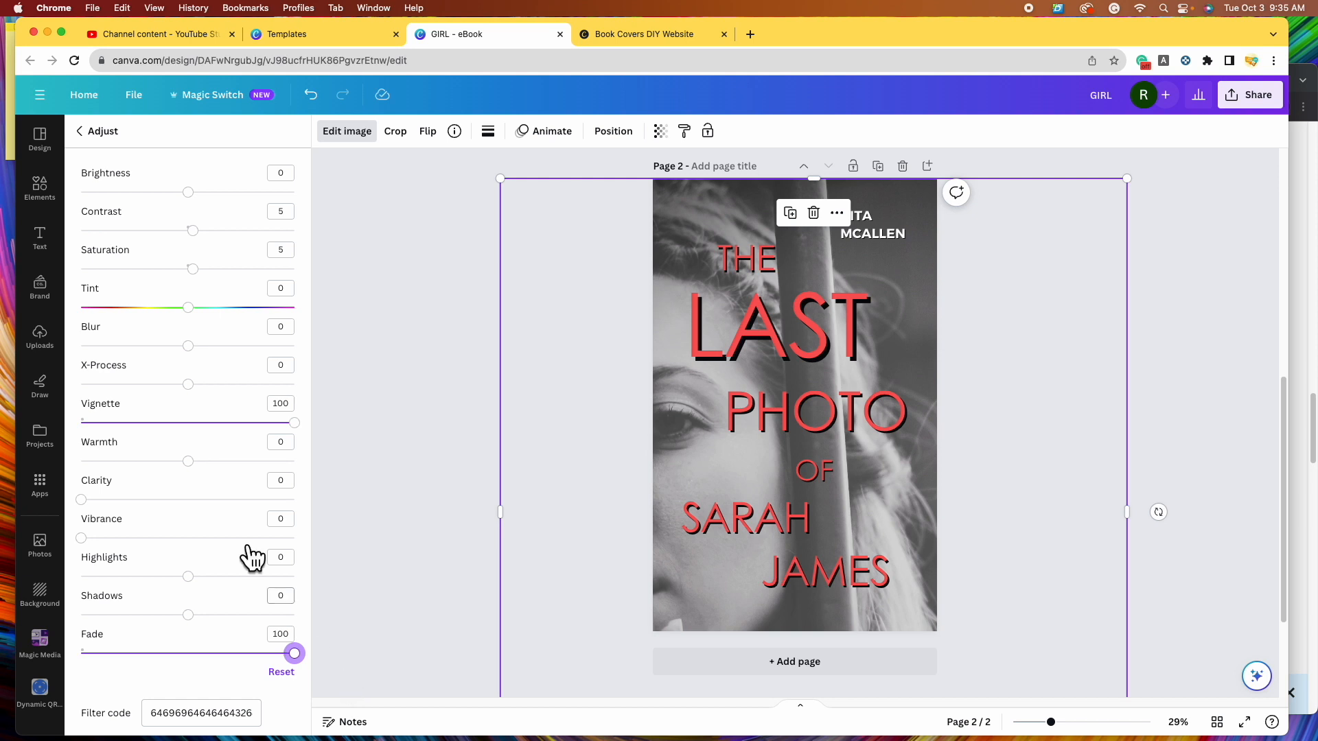
mouse_move(206, 213)
mouse_down()
mouse_move(237, 215)
mouse_move(209, 215)
mouse_up()
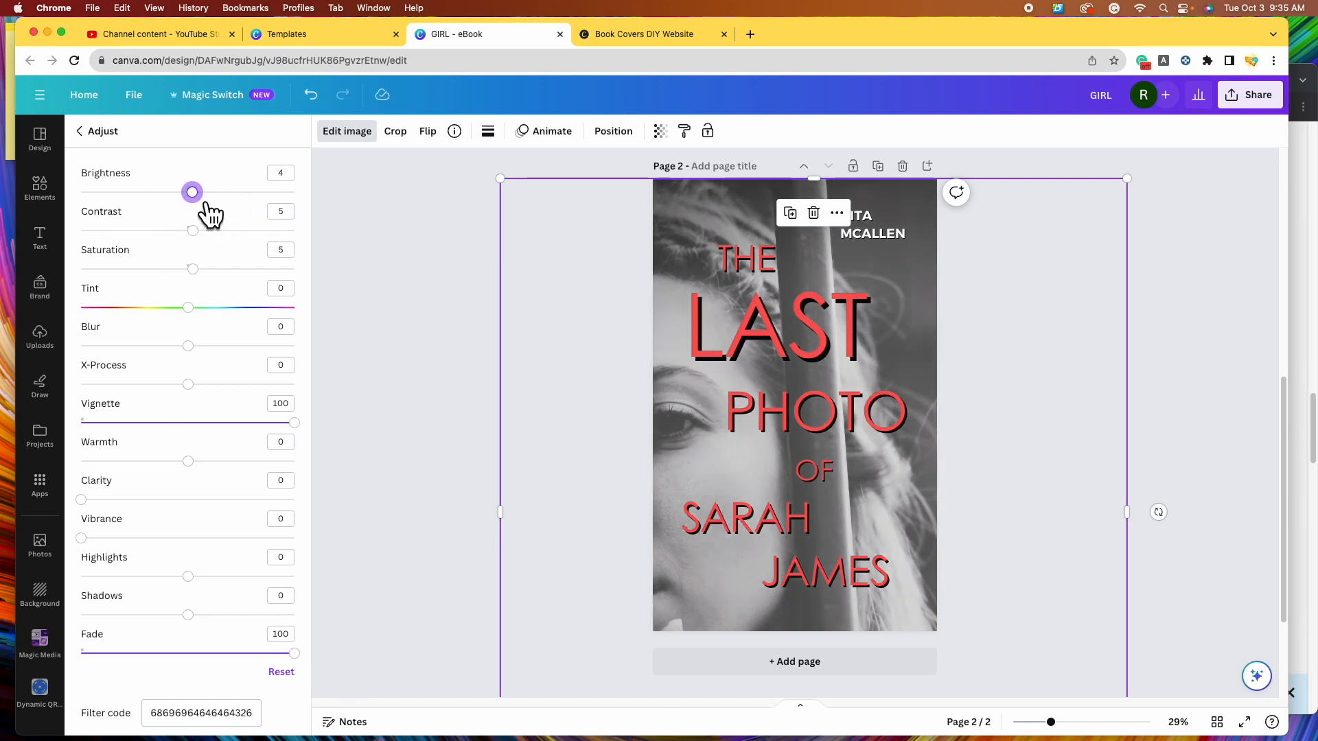
click(420, 285)
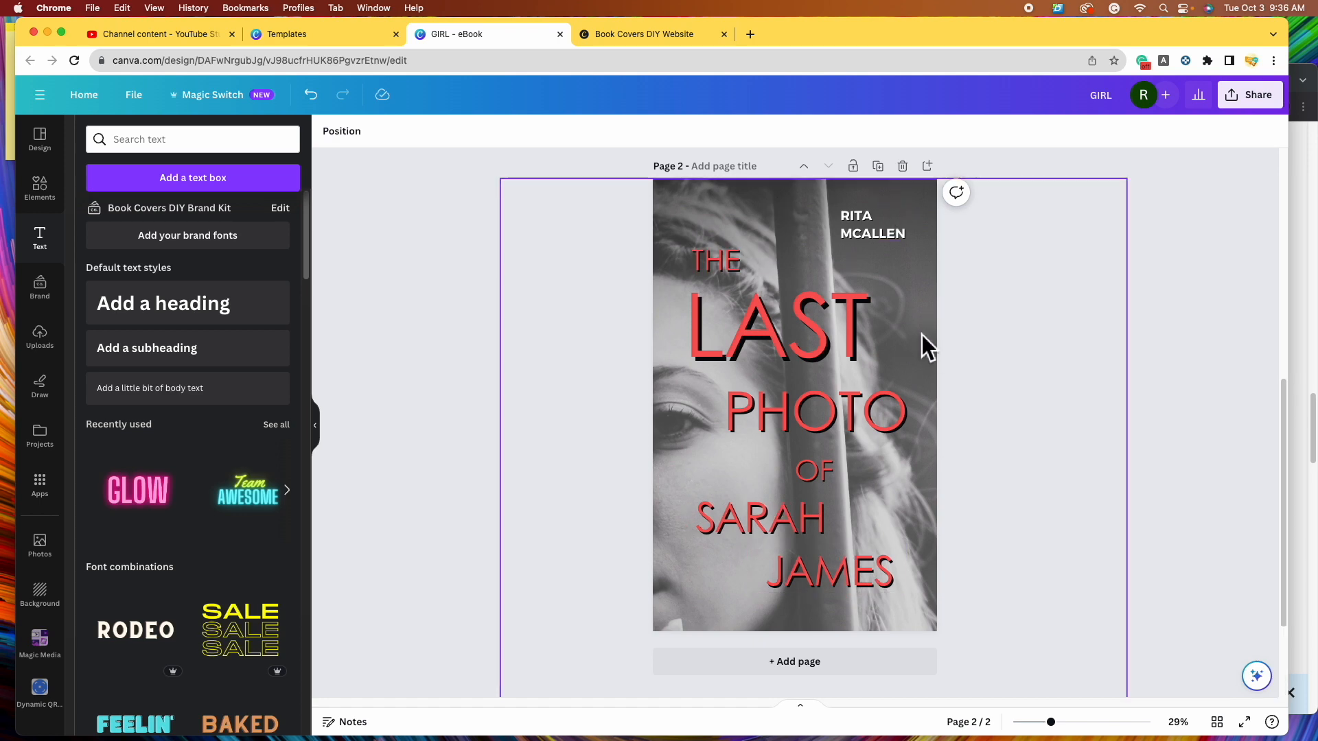
scroll(1076, 536, up, 5)
scroll(1078, 535, up, 3)
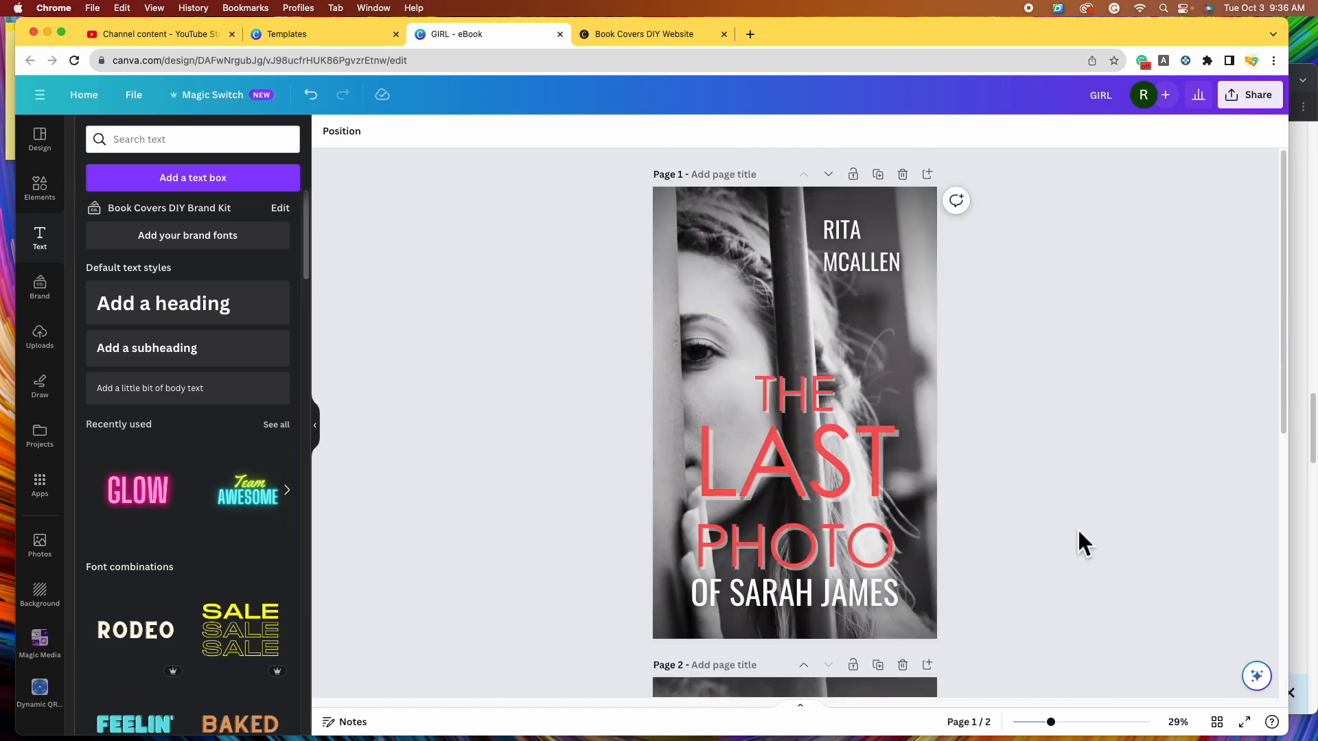
scroll(1030, 530, down, 9)
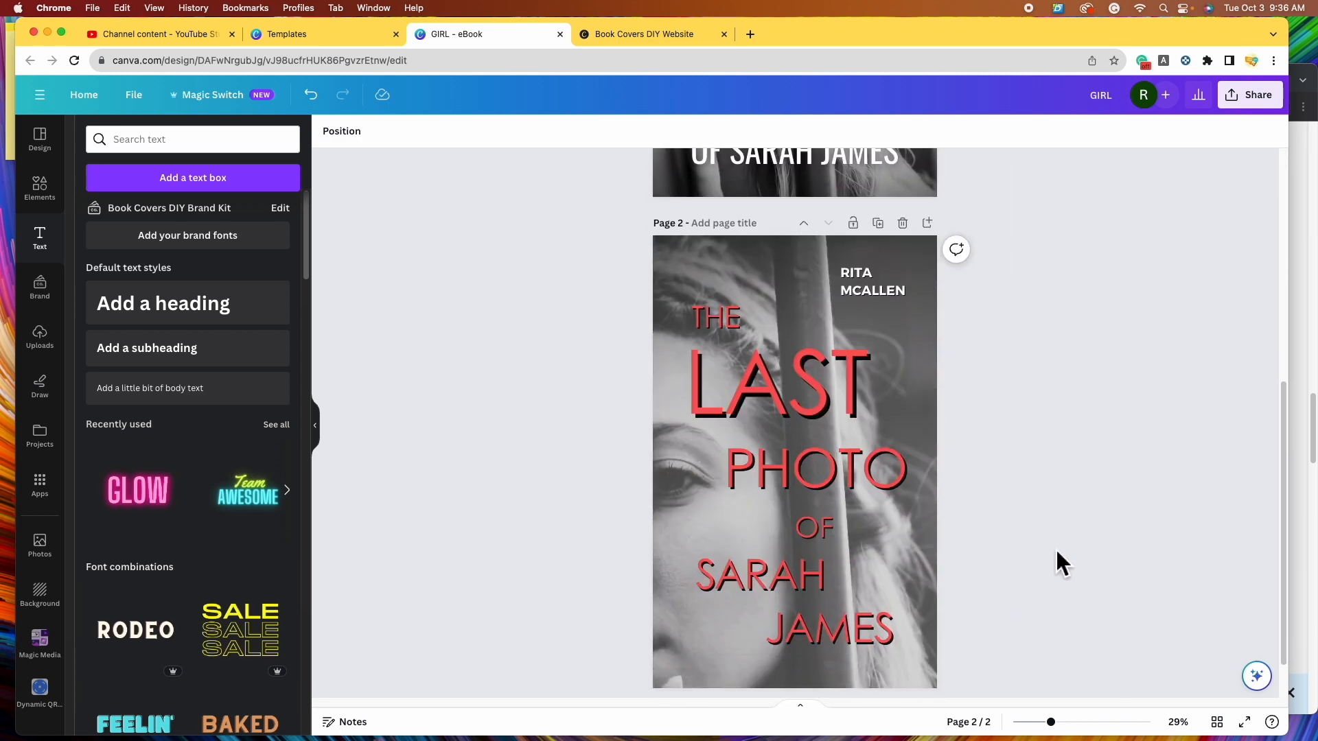
scroll(920, 344, up, 9)
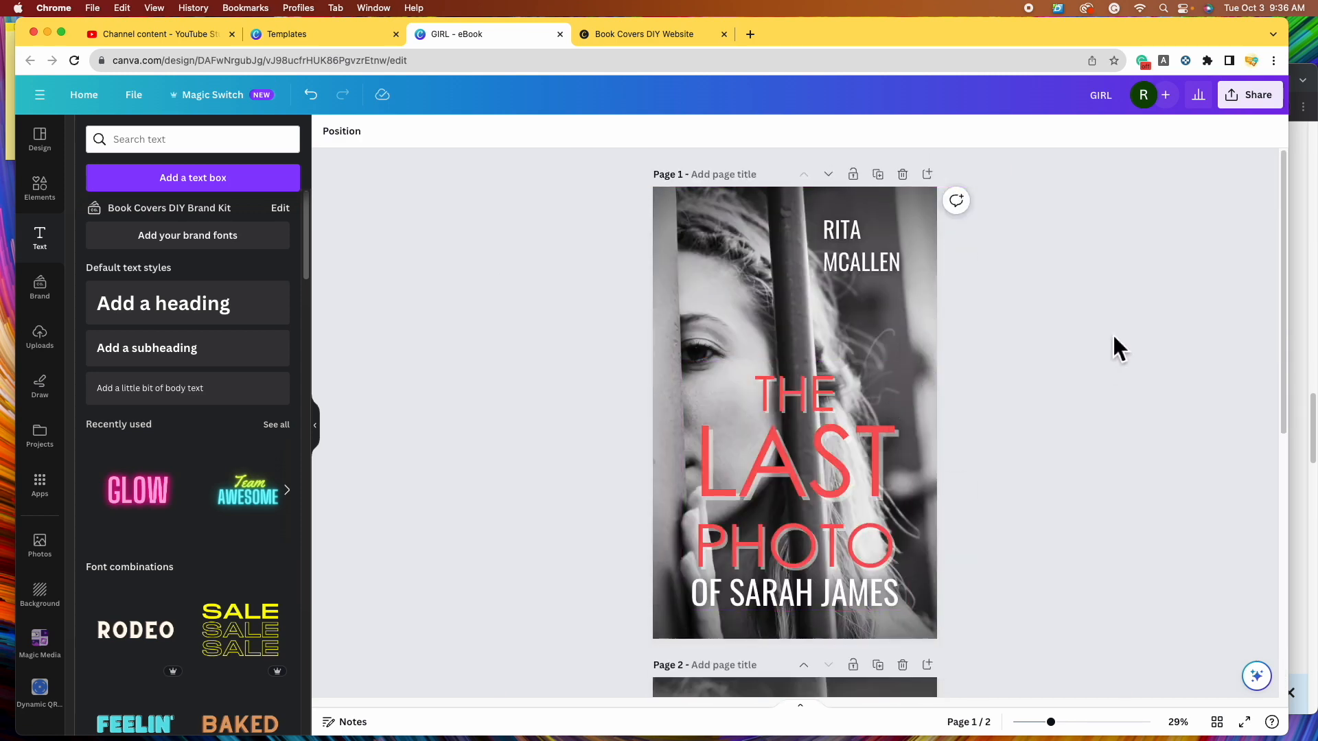
scroll(1082, 375, down, 7)
scroll(1079, 365, up, 6)
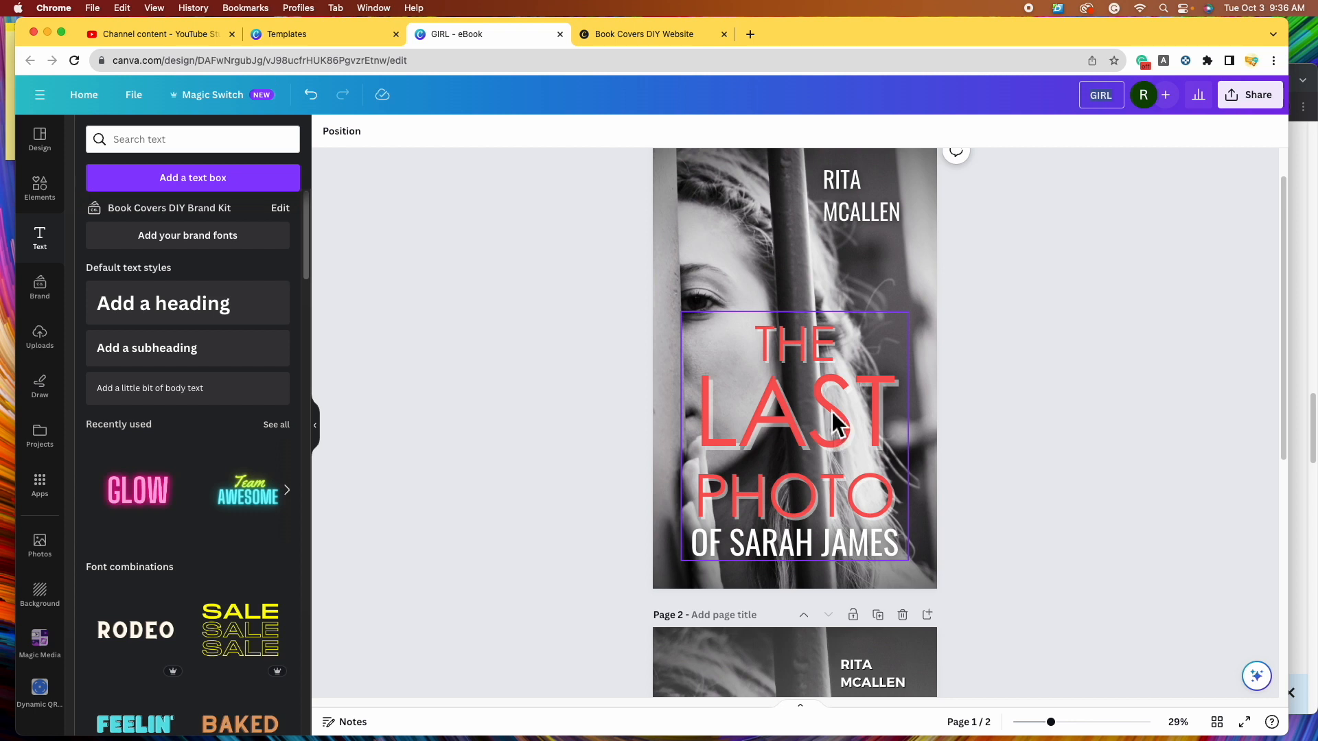
- Name the design 'The Last Photo Book Covers' and bring up its Share panel
click(1118, 103)
text(T)
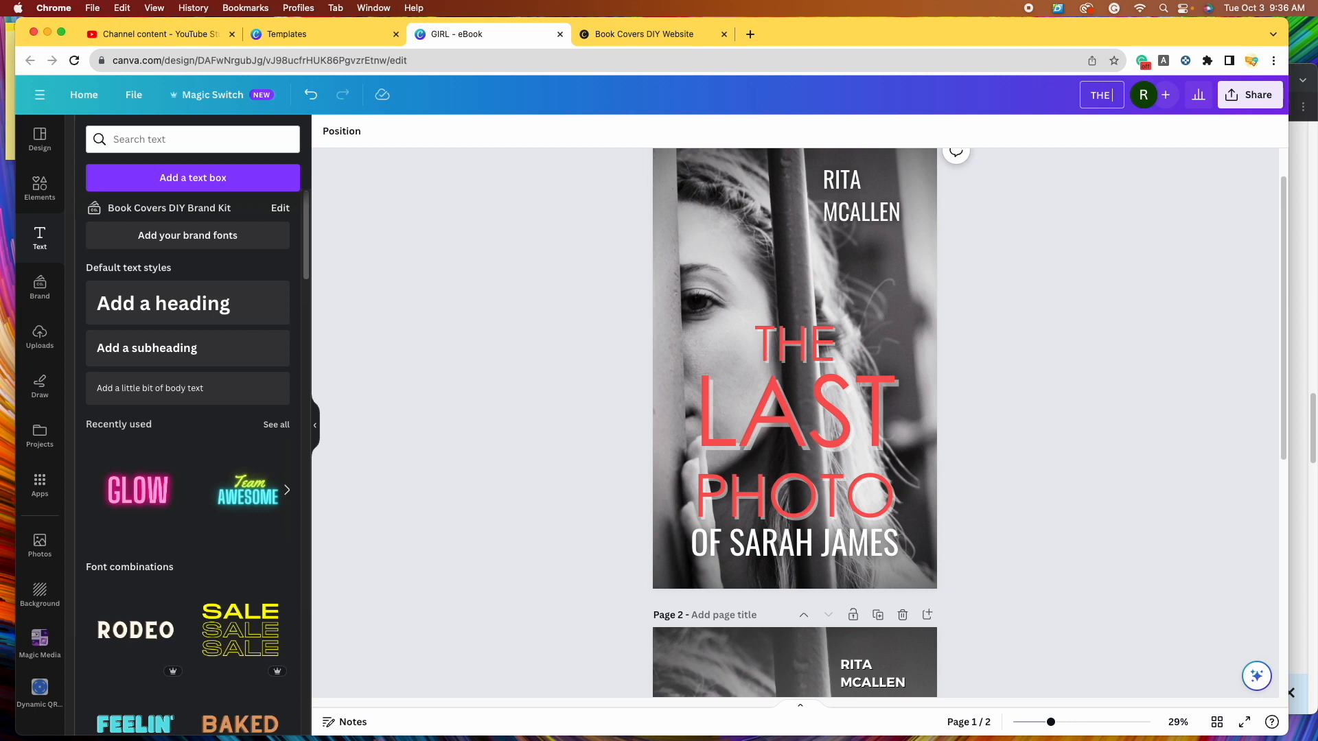
text(he Last Photo Book Covers)
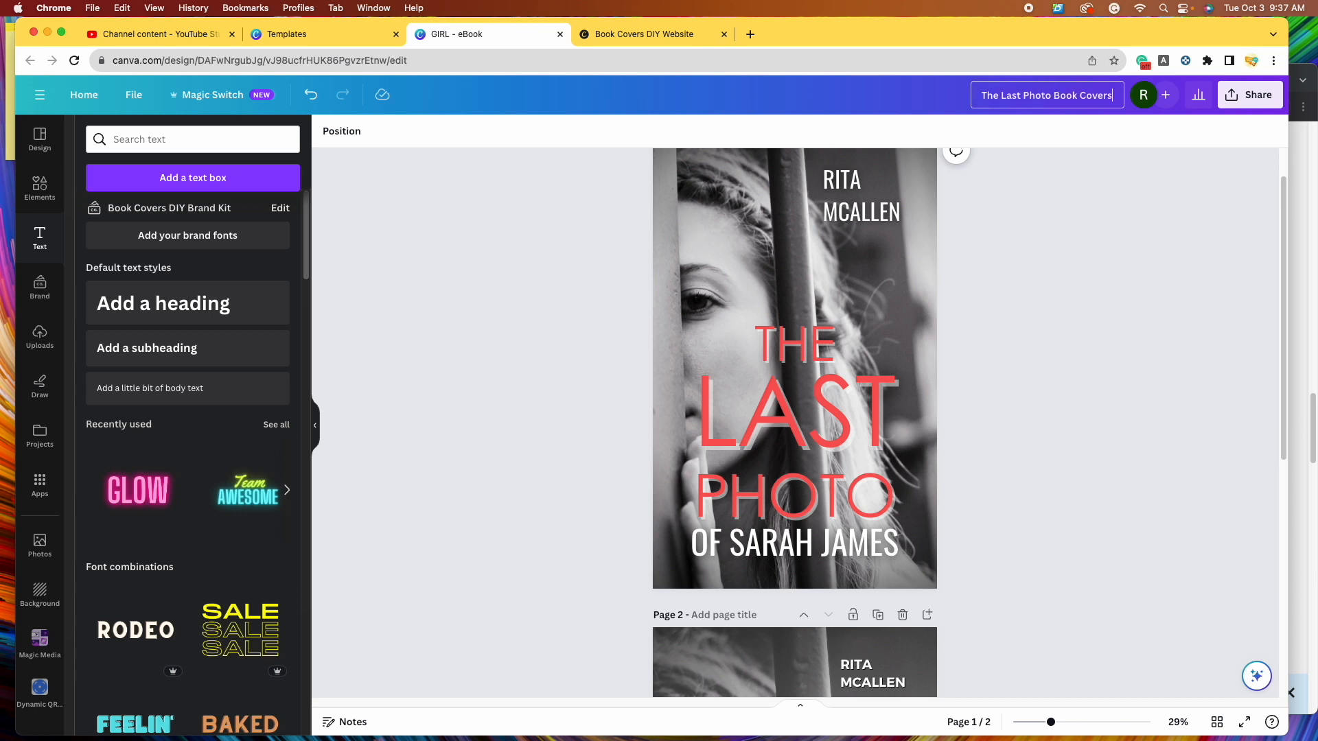
click(1156, 240)
click(1281, 108)
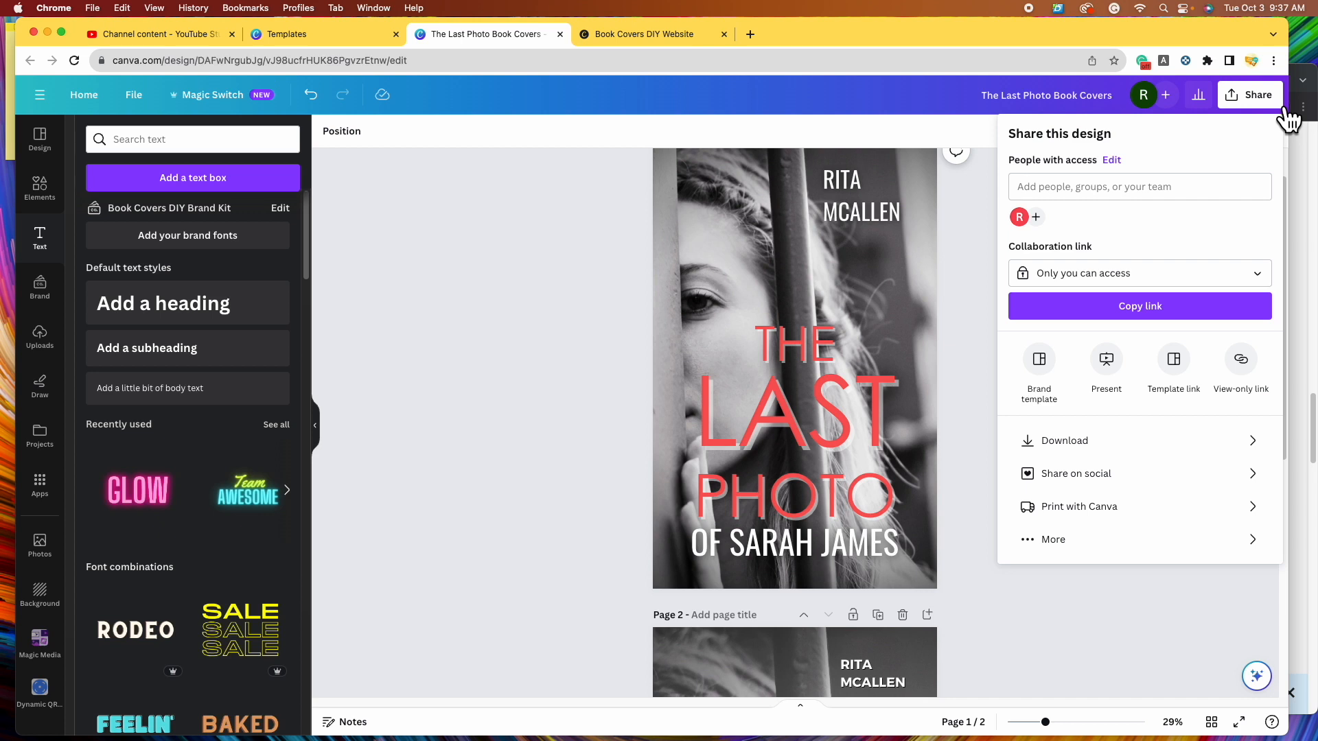
- Download all pages as PNG and open the resulting zip file
click(1129, 444)
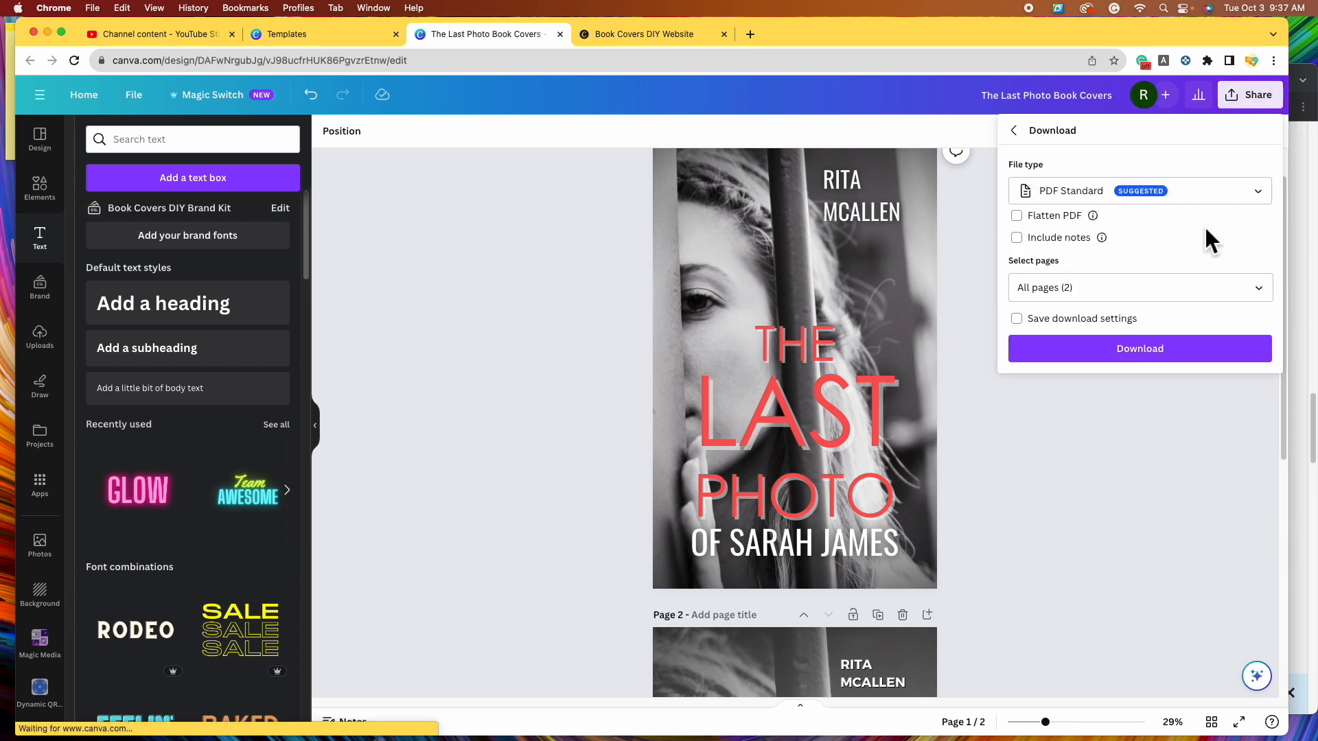
click(1262, 199)
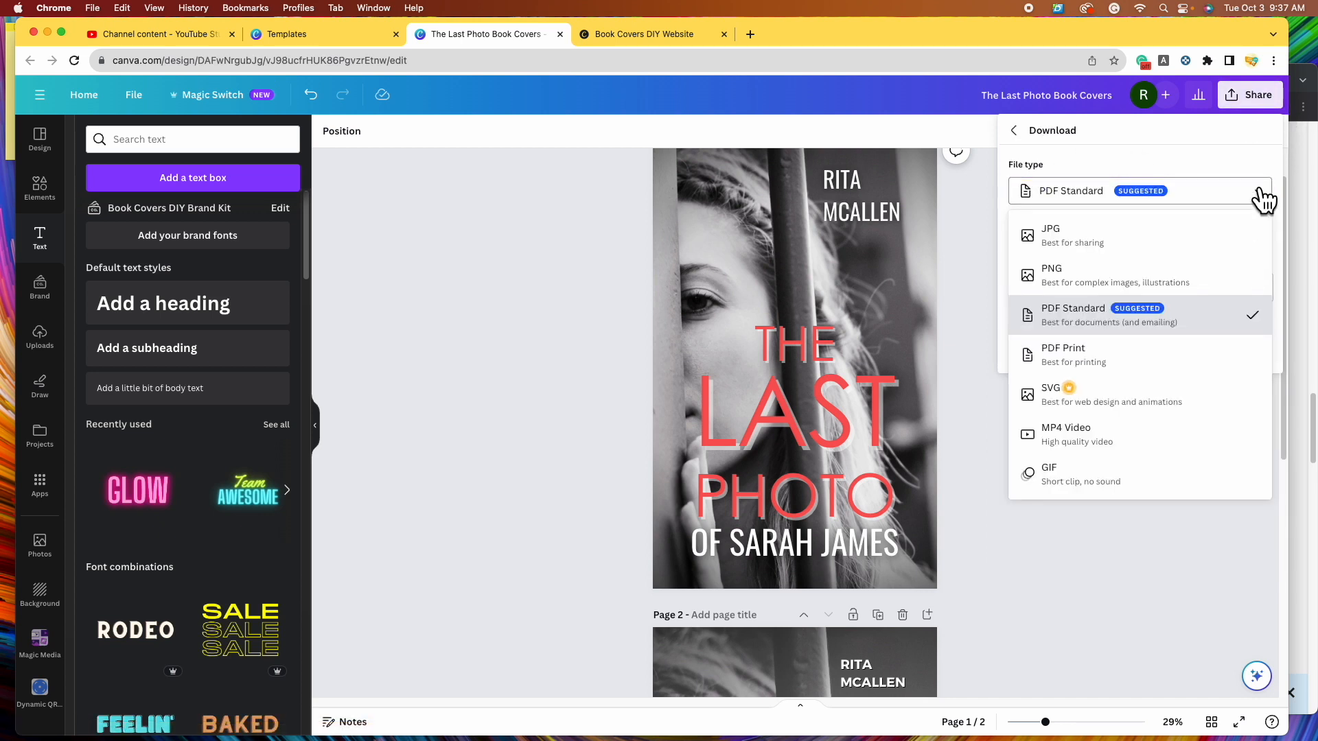
click(1130, 280)
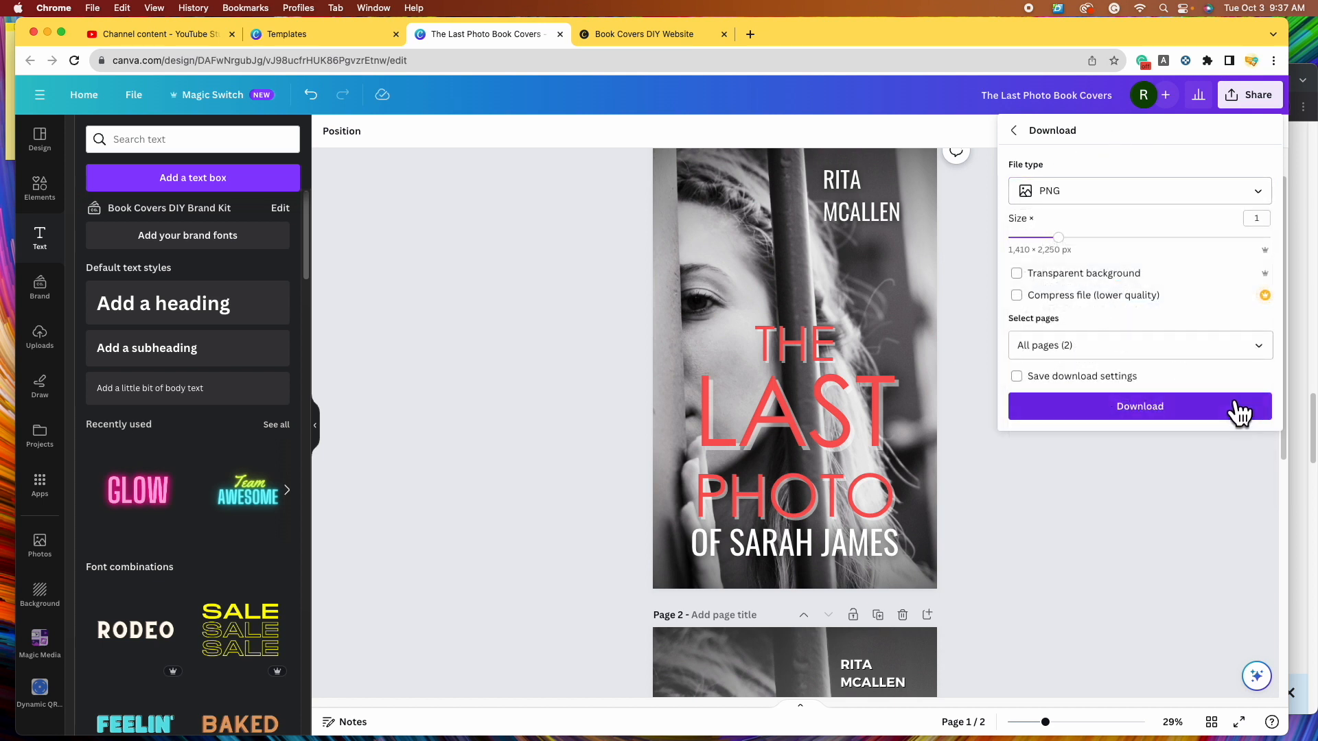
click(1160, 415)
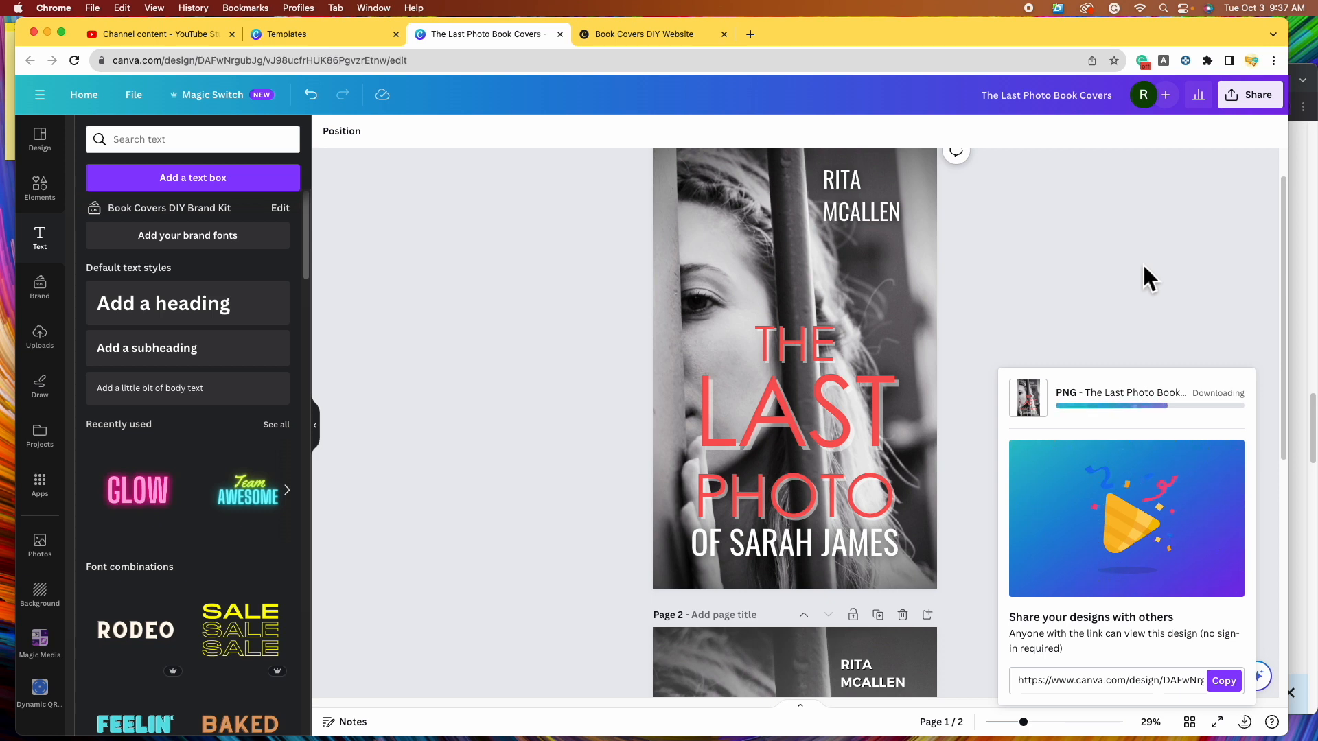
click(1088, 97)
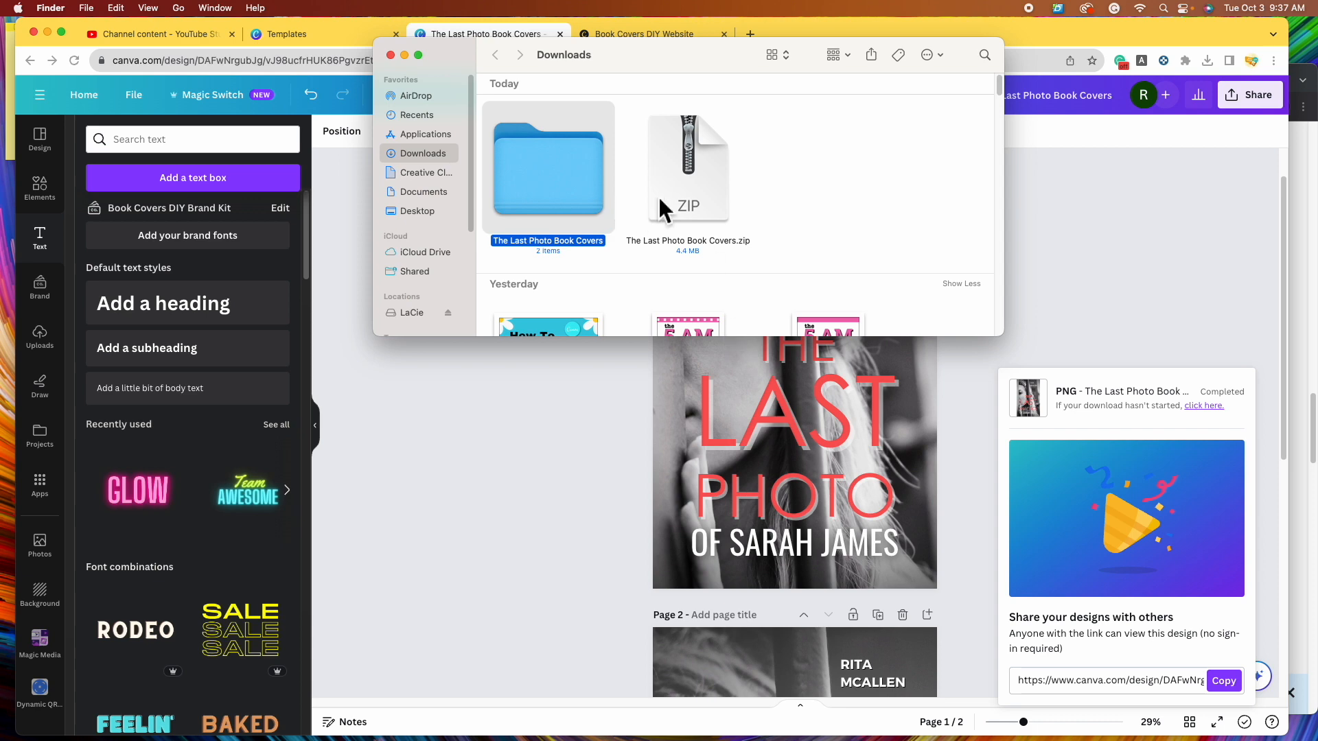
- Open the unzipped The Last Photo Book Covers folder and preview 1.png and 2.png
double_click(566, 199)
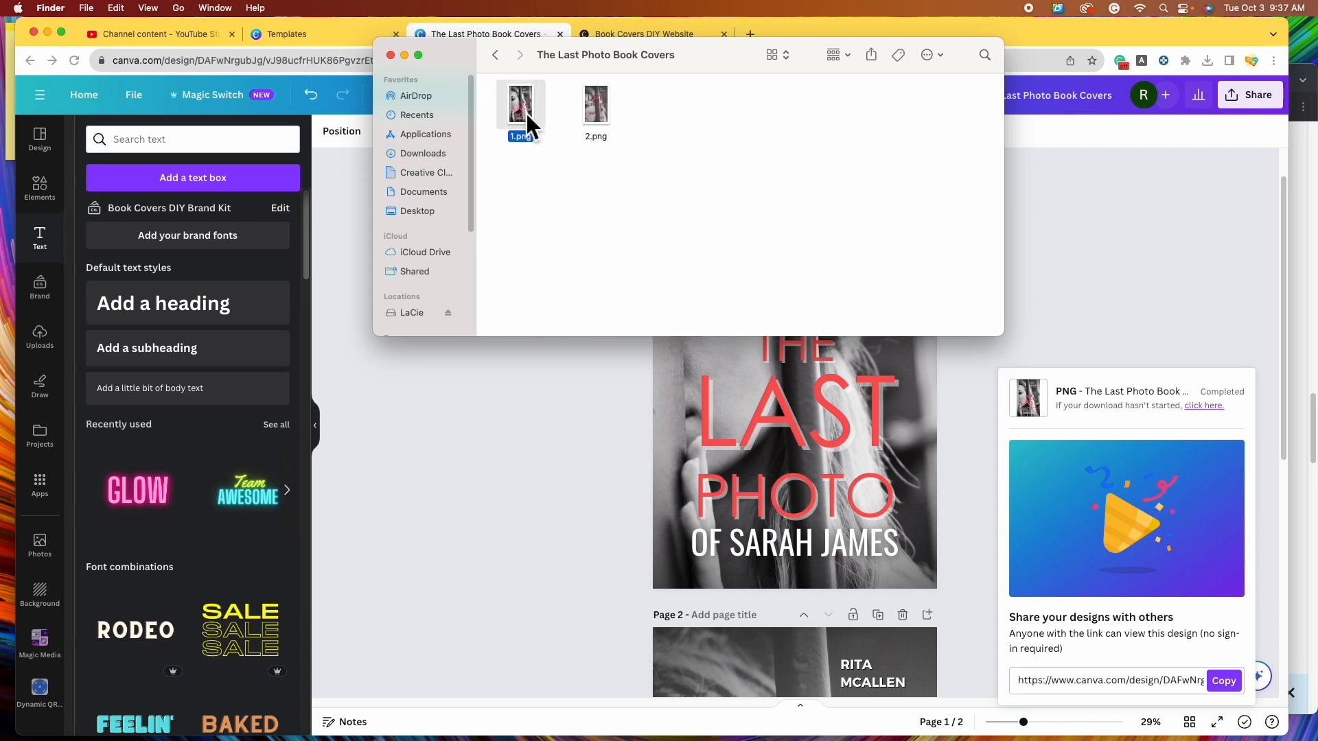
double_click(526, 113)
double_click(599, 103)
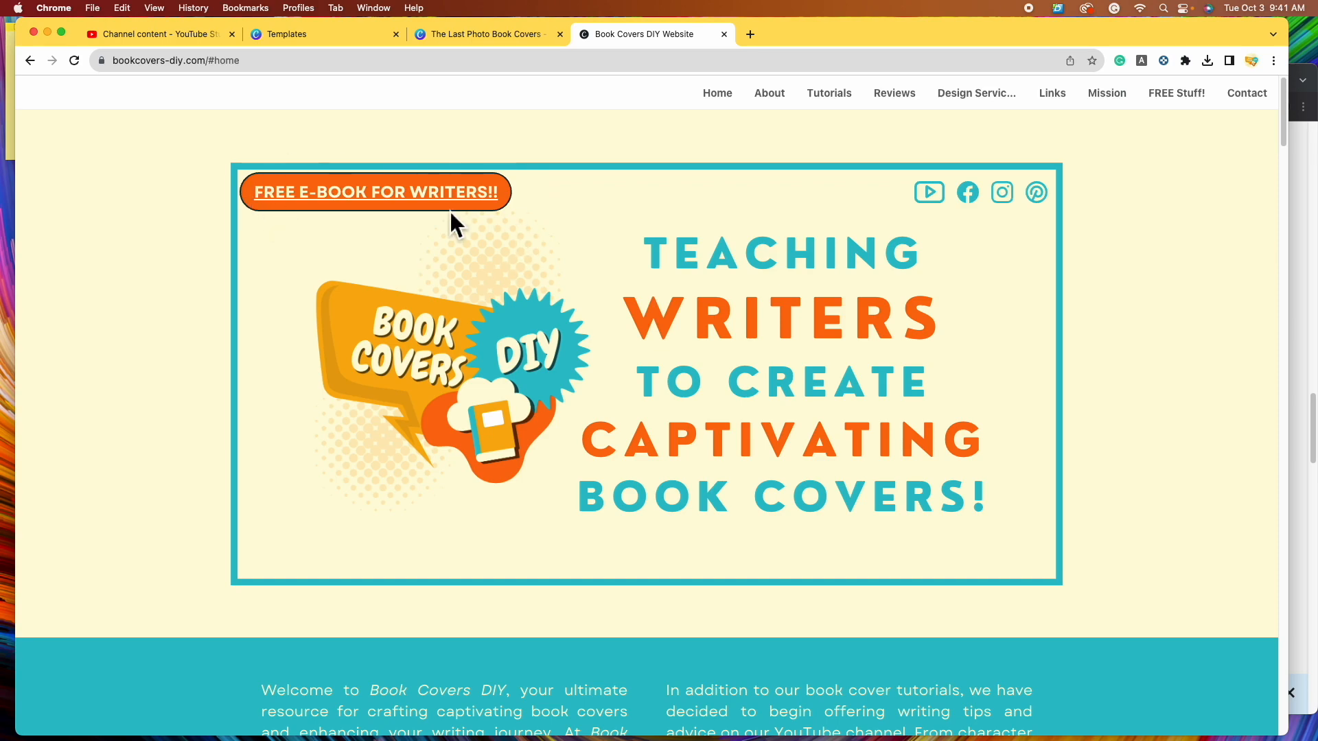
- Go to the site's FREE Stuff section offering 'The Ultimate Guide to Designing an Eye-Catching Book Cover'
click(1201, 103)
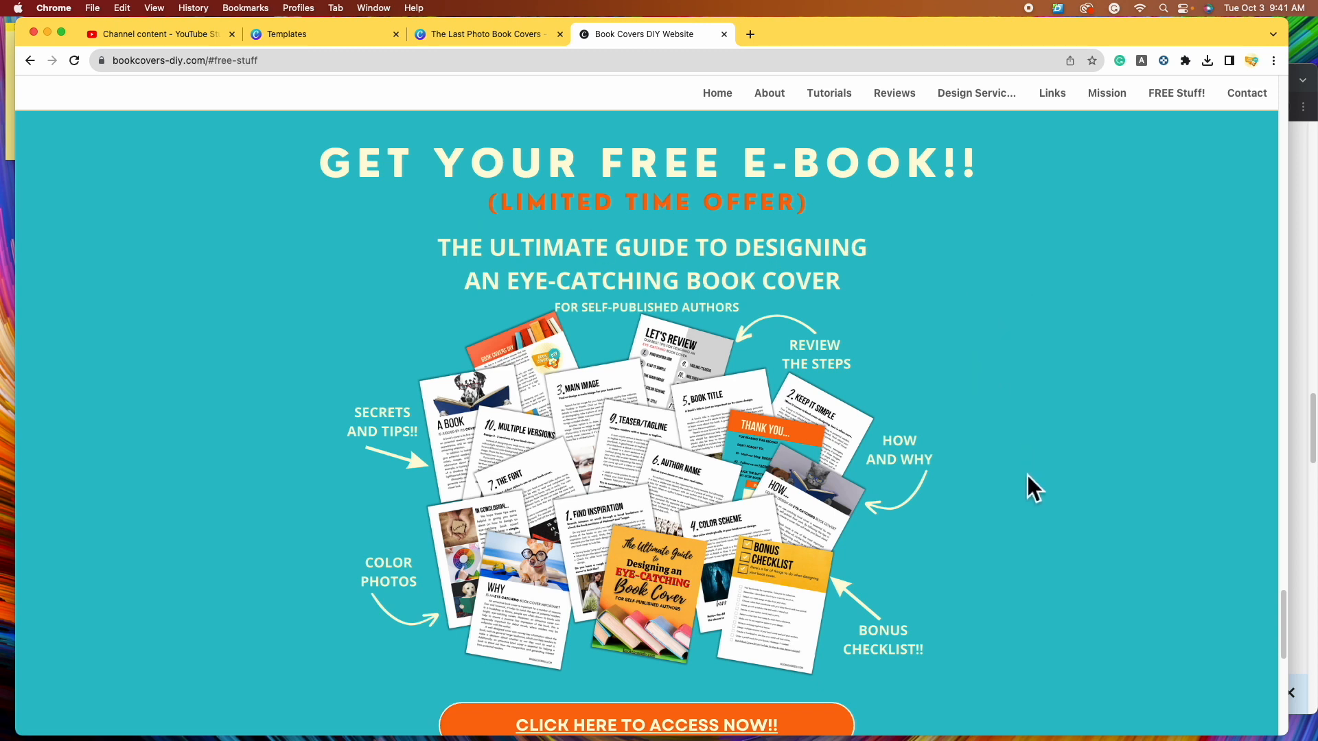
scroll(1023, 484, down, 1)
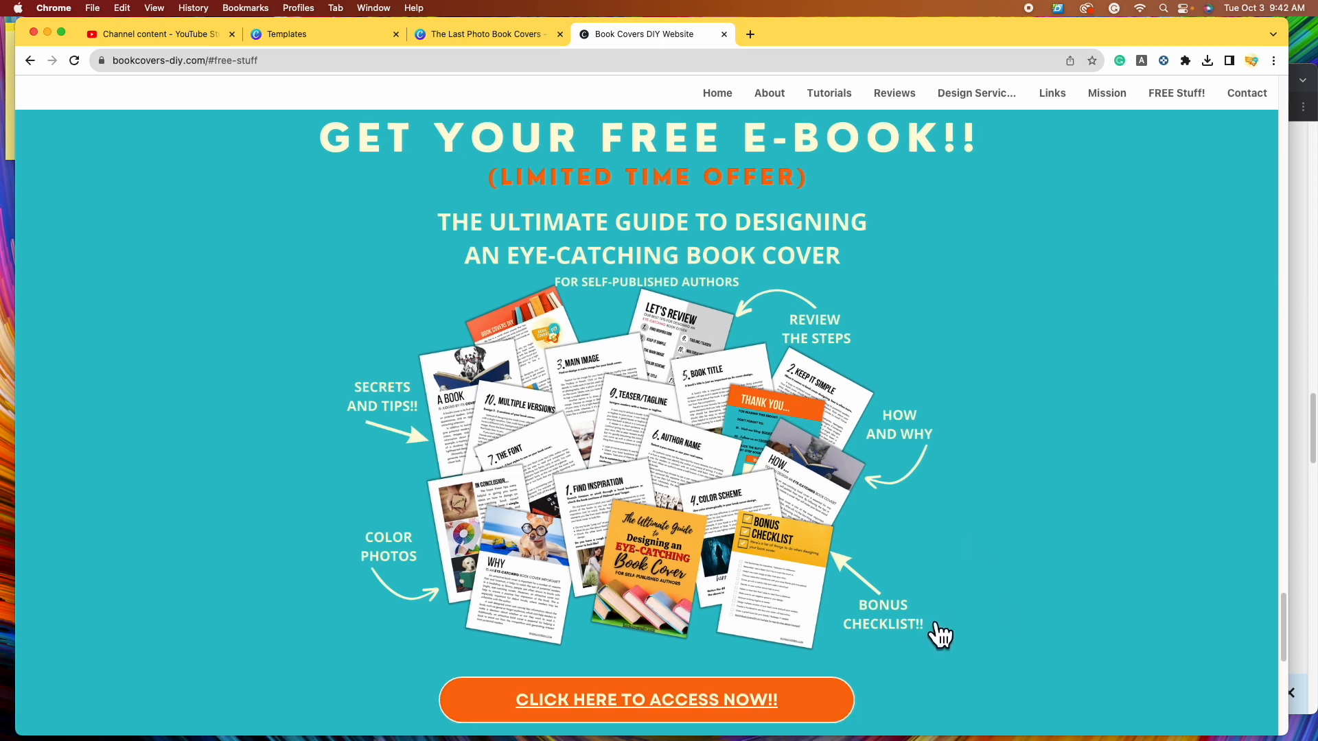
scroll(940, 635, down, 2)
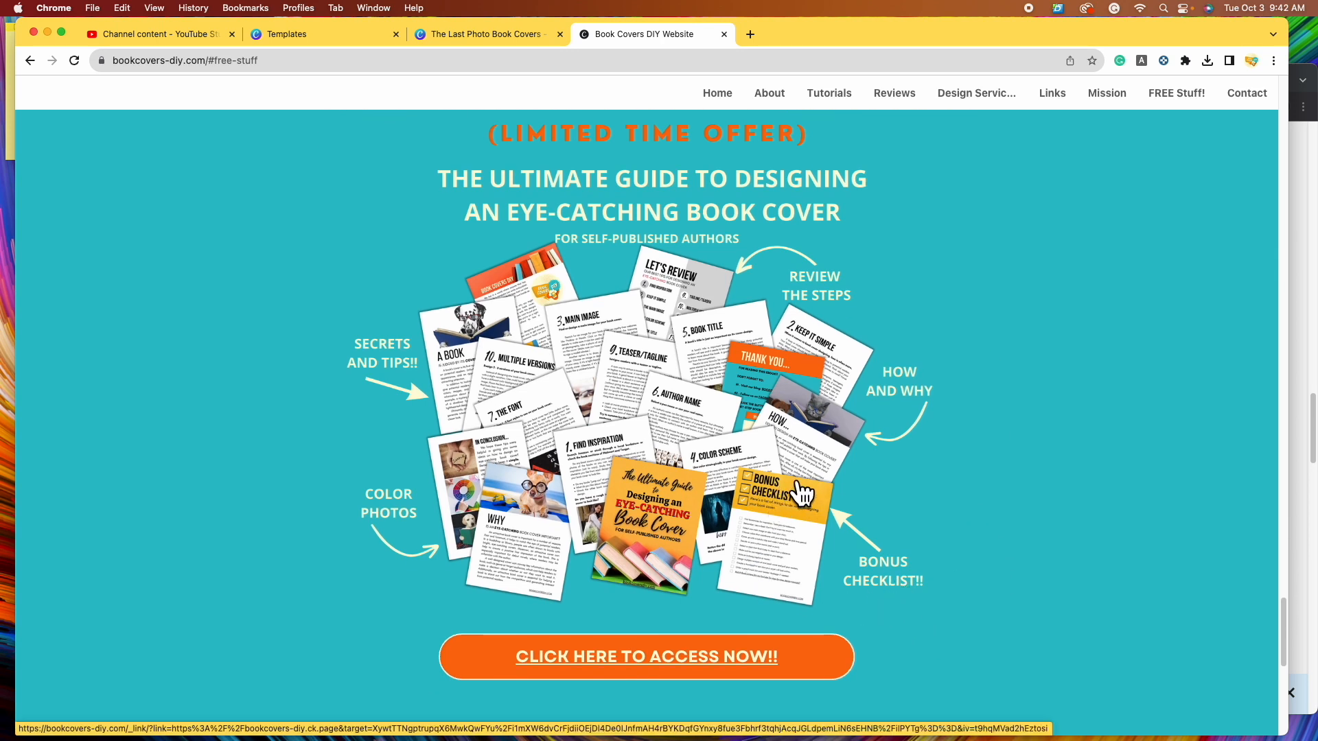